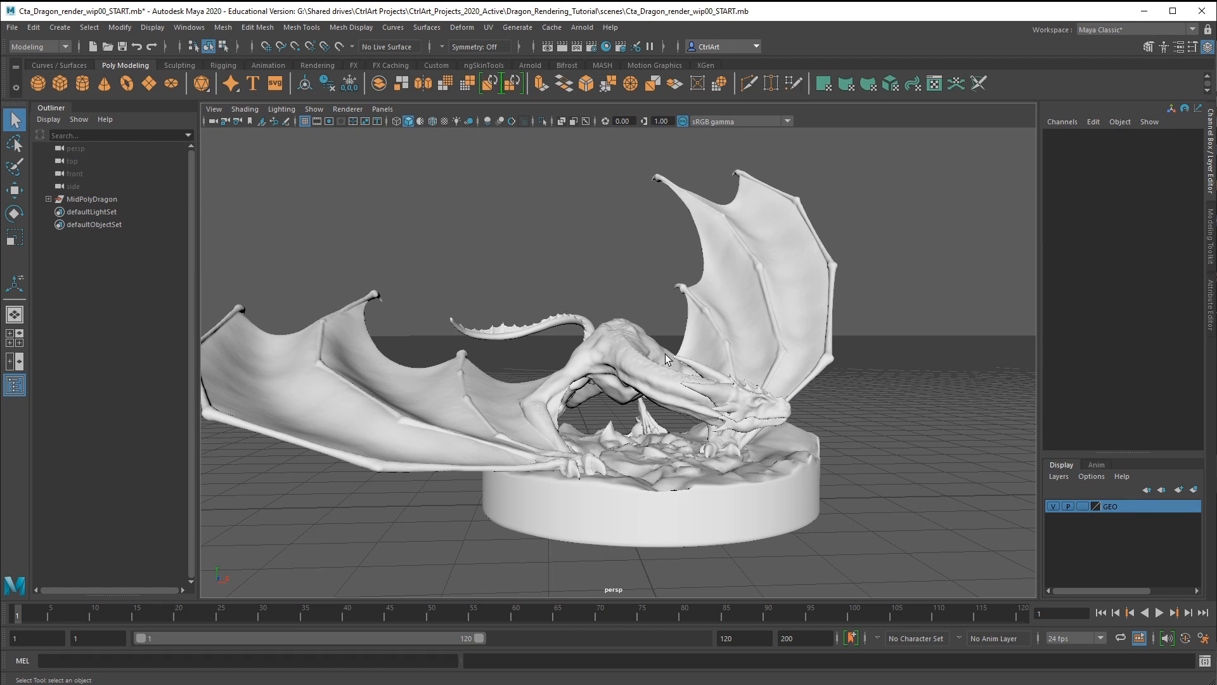
left_click_drag(783, 347, 732, 211, "alt")
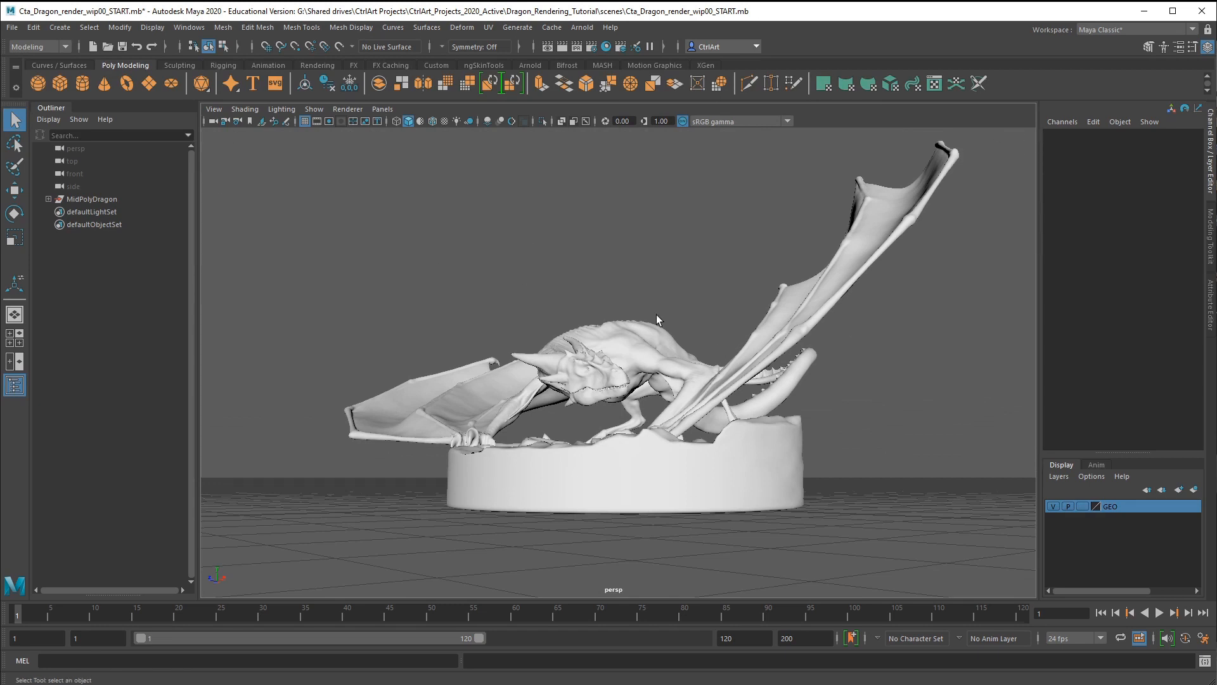
left_click_drag(656, 314, 672, 325, "alt")
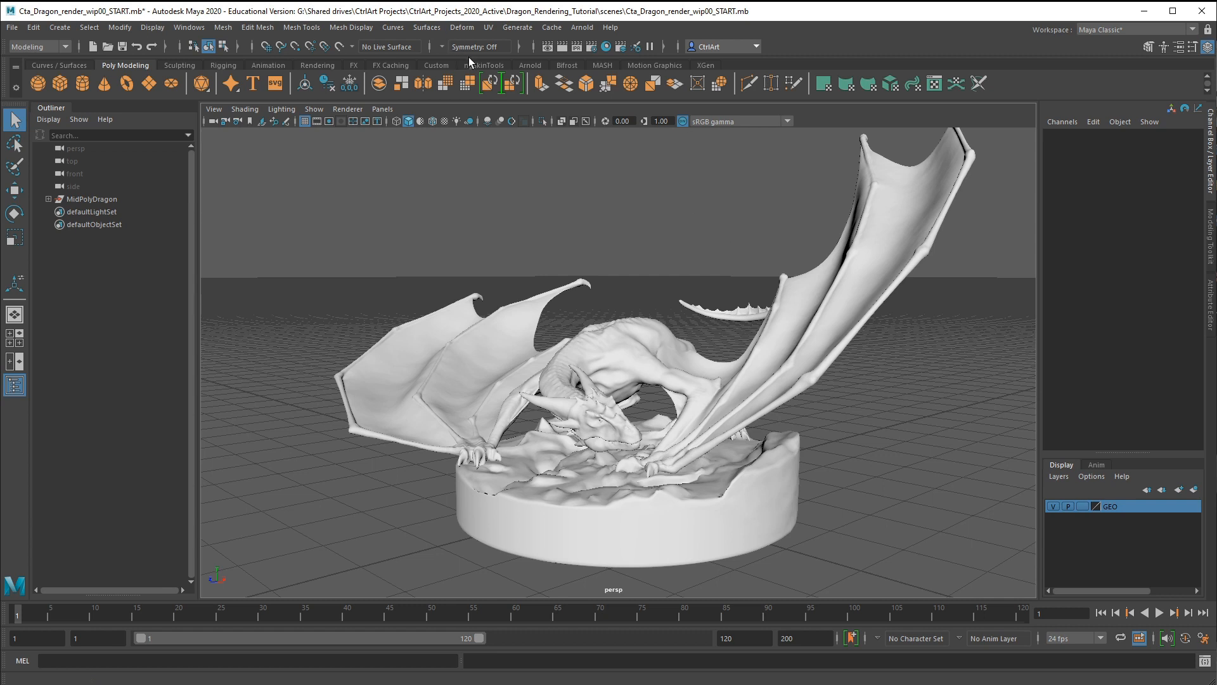
Set the render image size to 1600 x 900 pixels with the width/height ratio lock turned off.
left_click(592, 47)
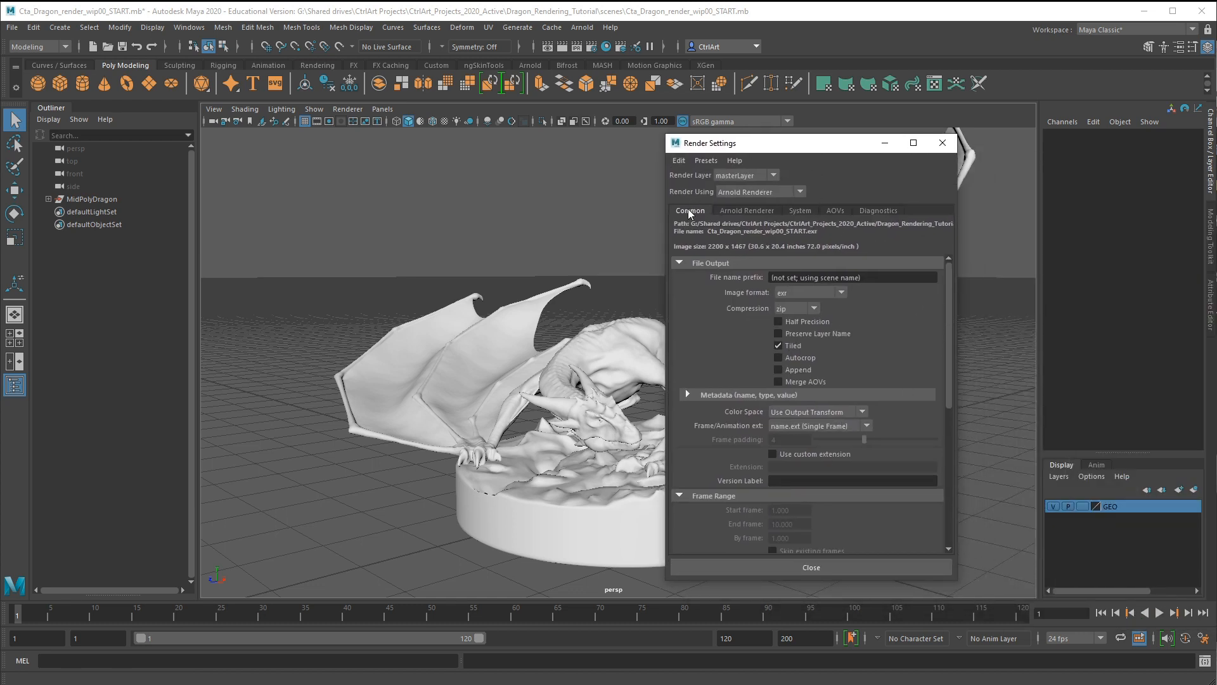
left_click_drag(950, 304, 942, 437)
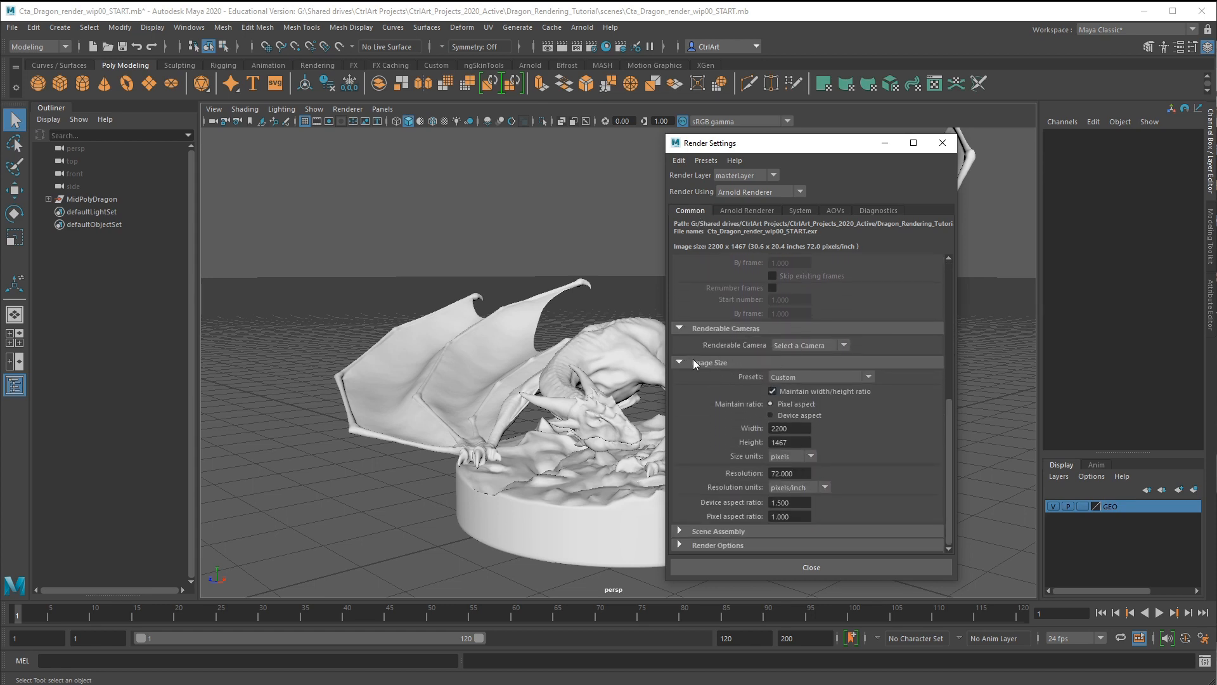
double_click(792, 428)
type("1600")
left_click(793, 443)
double_click(781, 442)
type("900")
key("Return")
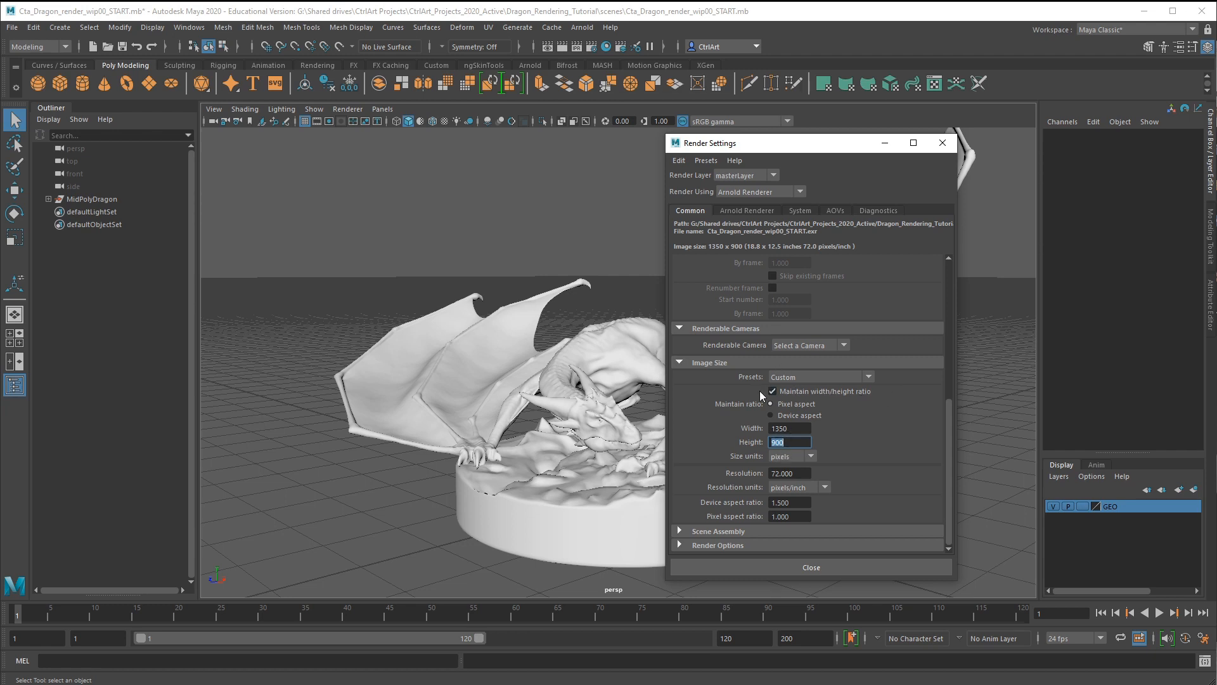
left_click_drag(798, 428, 745, 428)
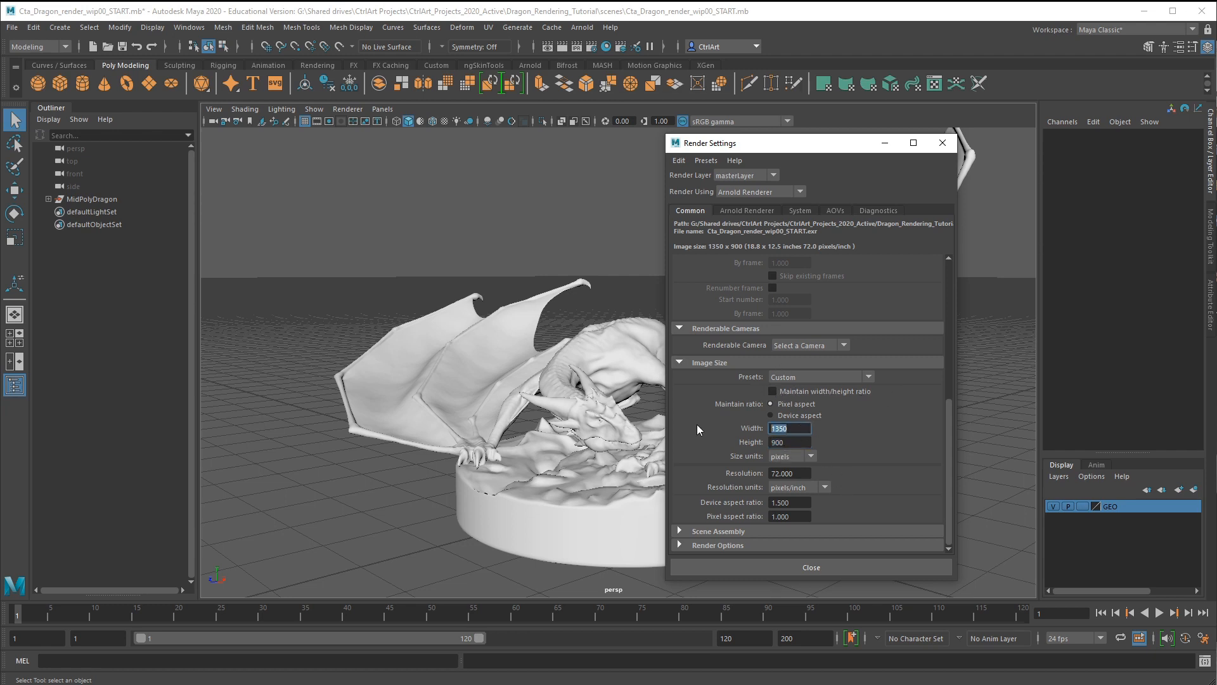
type("1600")
key("Return")
left_click(822, 567)
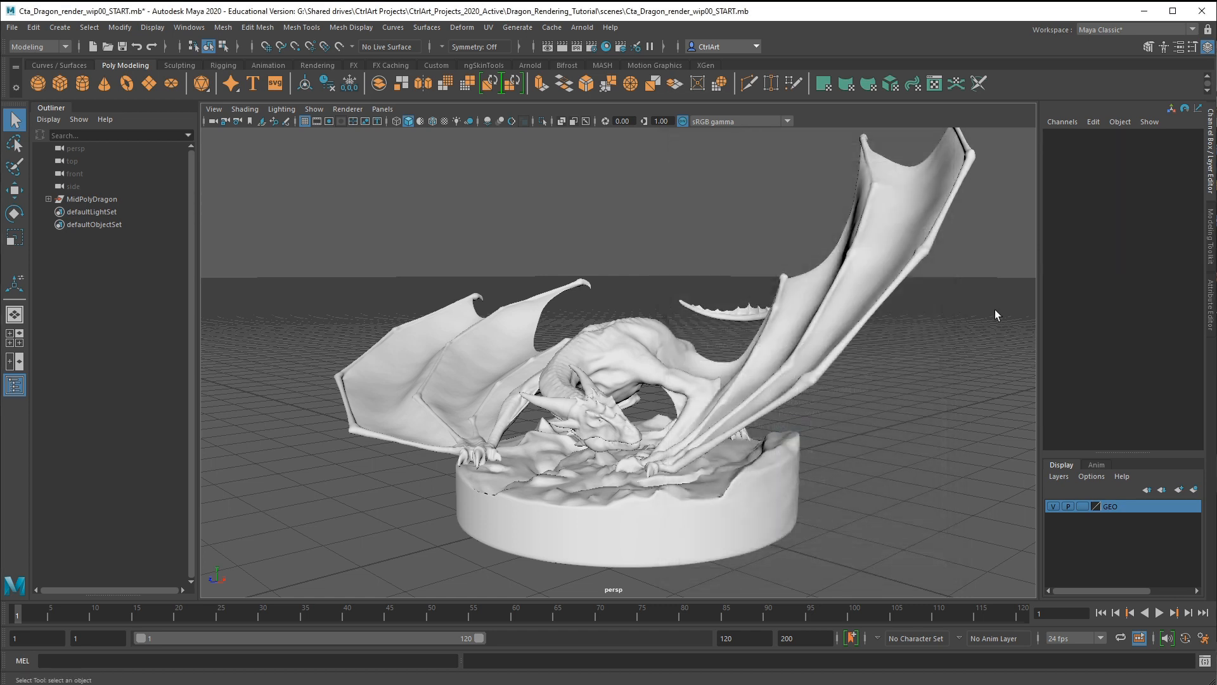
Create a Camera and Aim rig and select camera1 inside its group with the Move tool active.
left_click(67, 26)
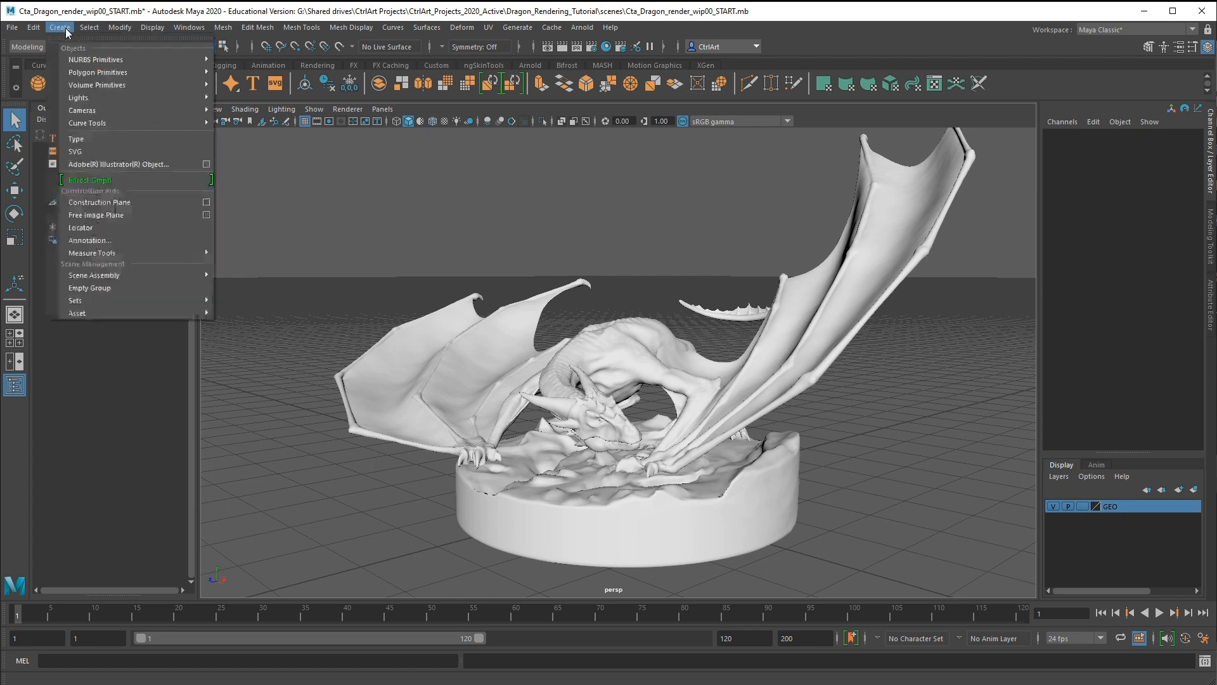
mouse_move(109, 109)
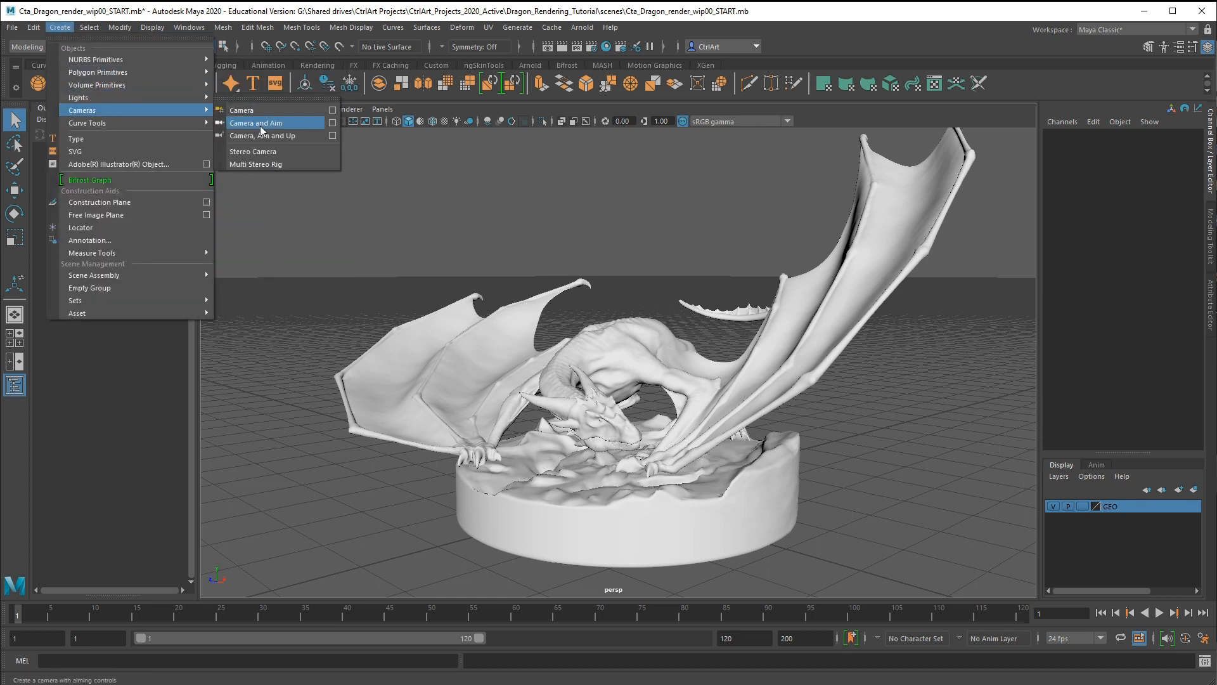
left_click(287, 124)
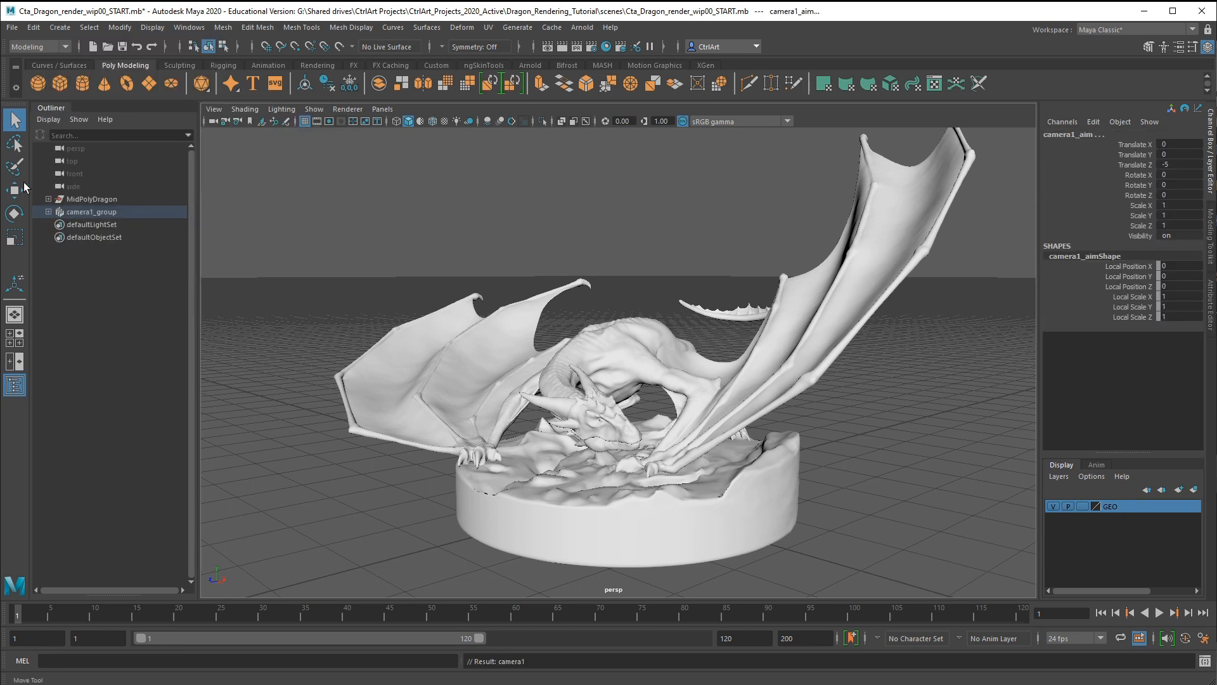
left_click(194, 29)
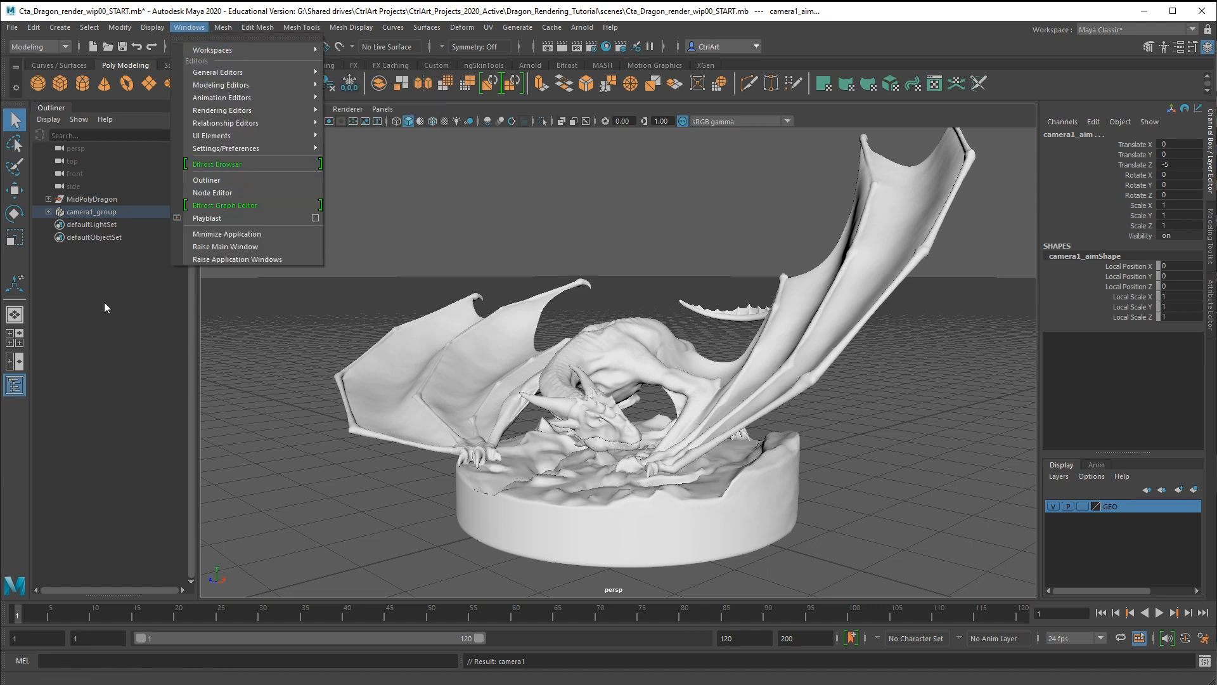
left_click(72, 209)
left_click(72, 210)
left_click(48, 211)
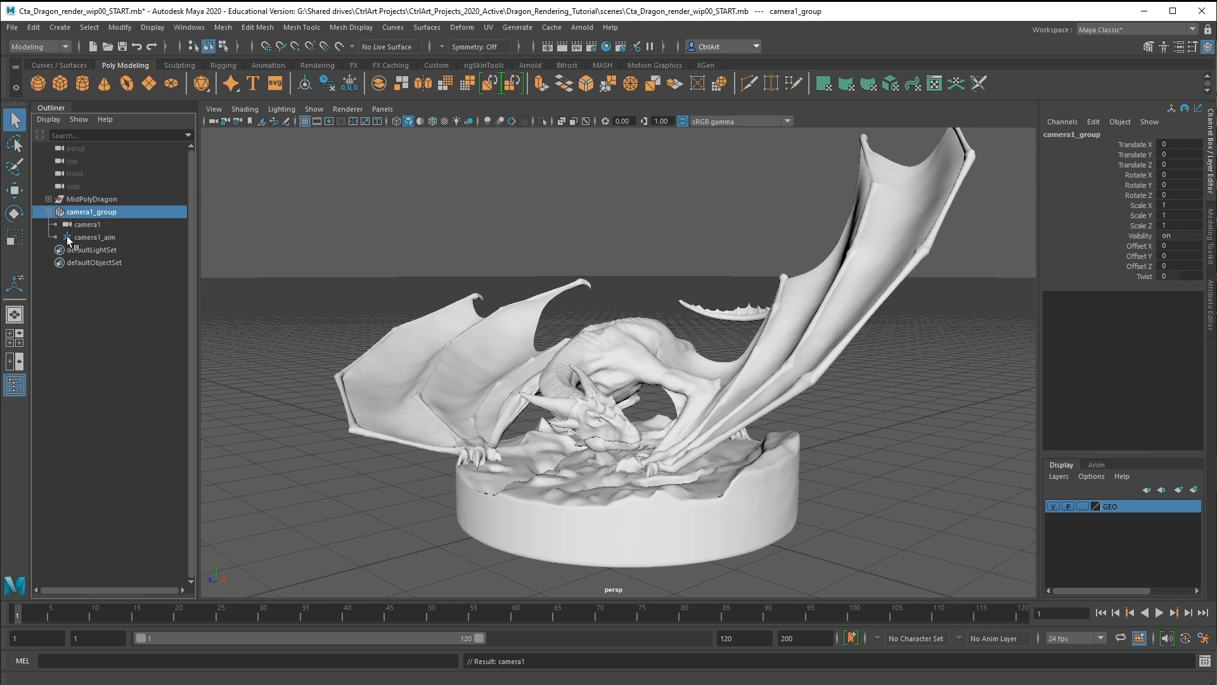
left_click(87, 224)
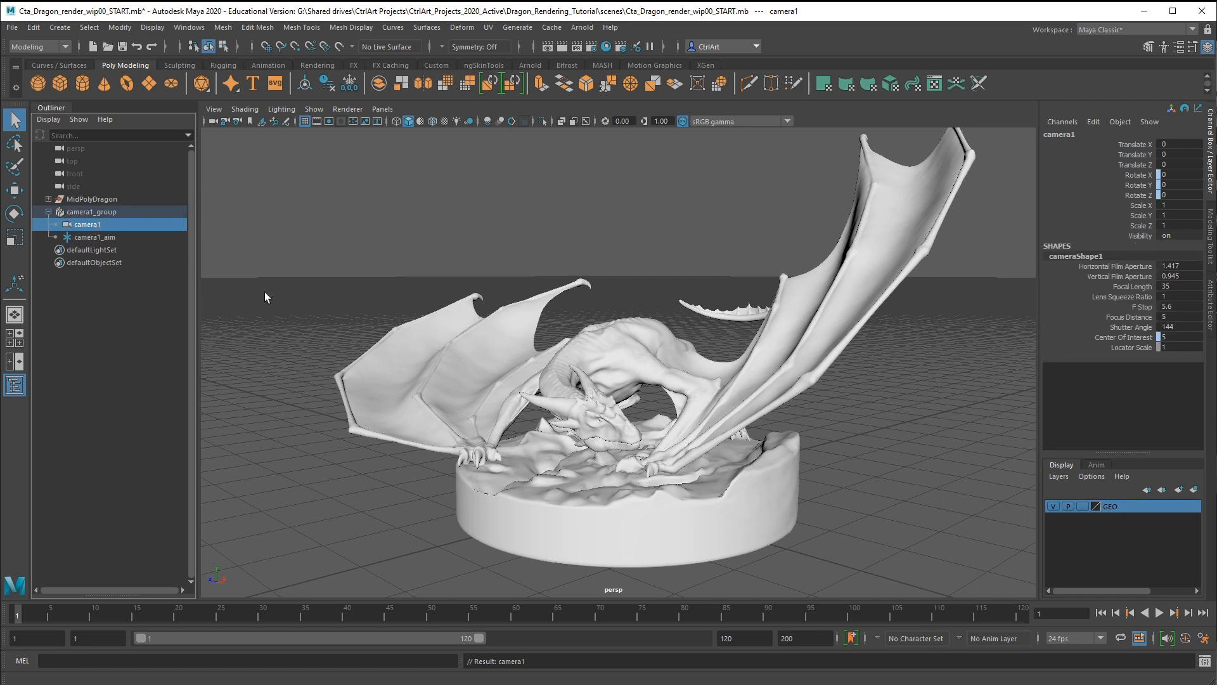
key("w")
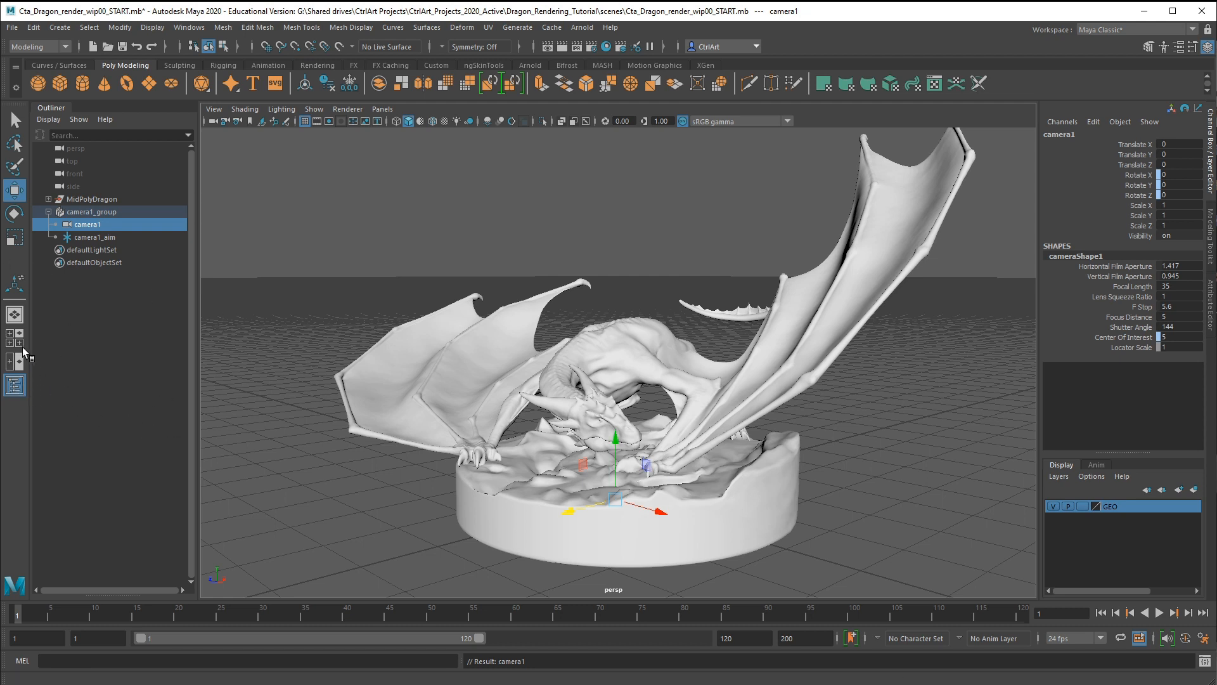
Split the workspace into two side-by-side views, replacing the front view with the view through camera1.
left_click(14, 361)
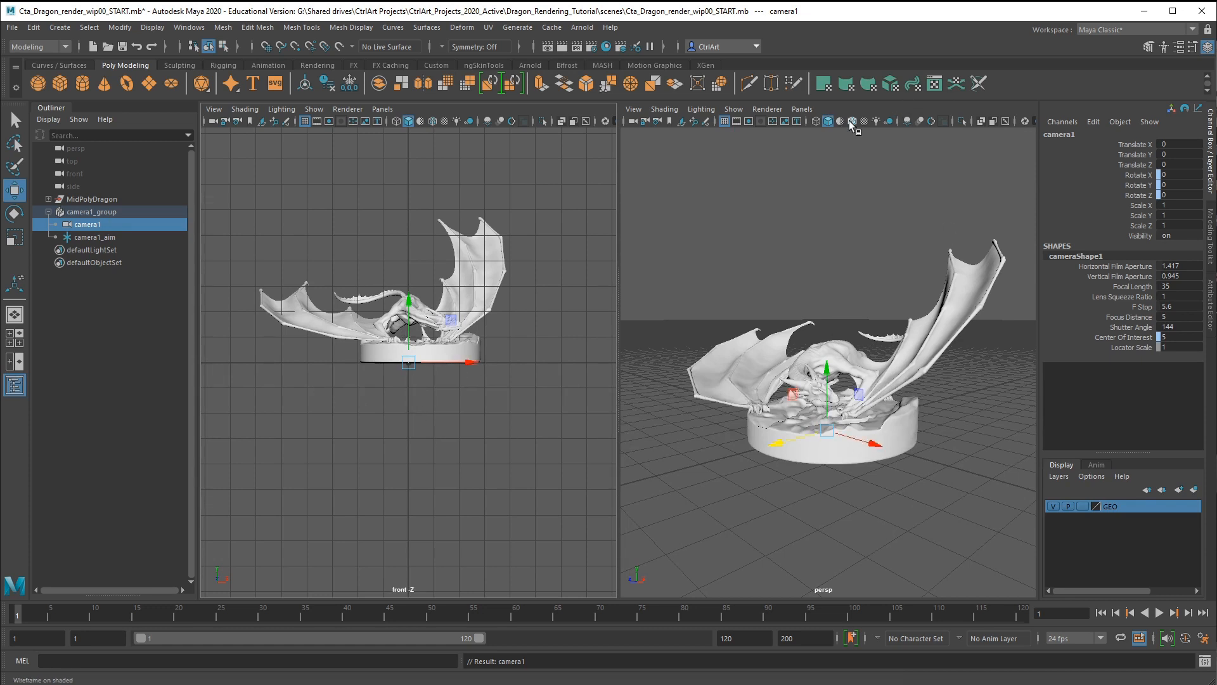
left_click(384, 111)
mouse_move(454, 121)
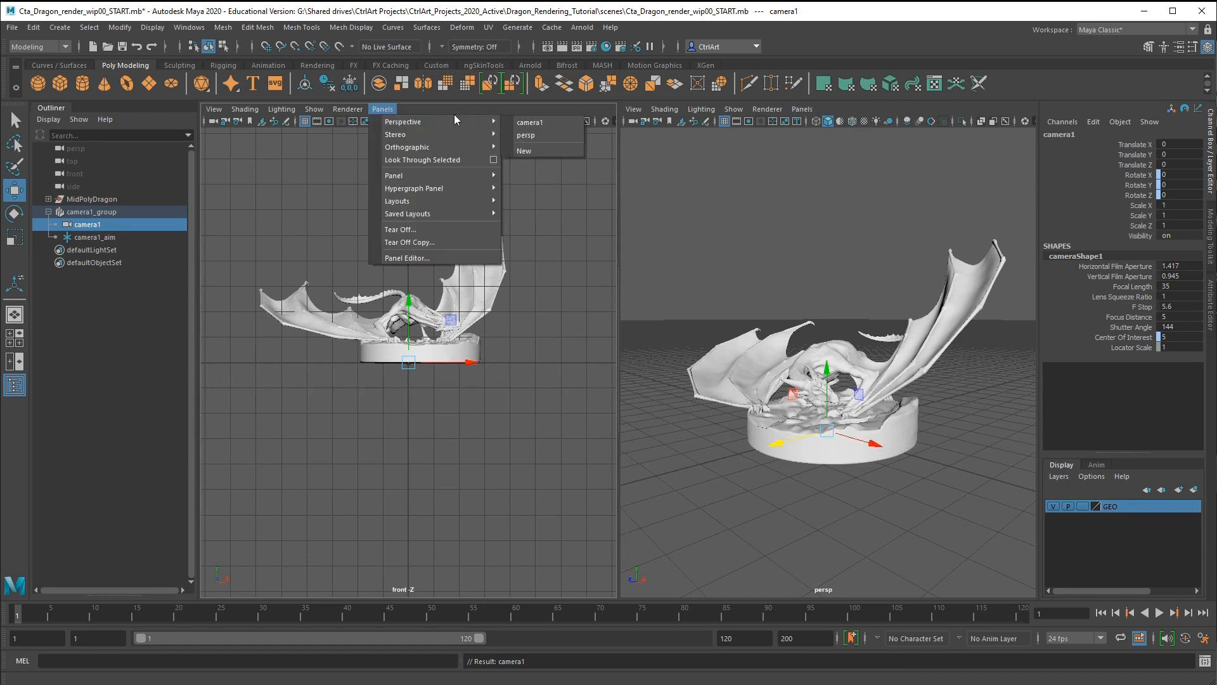
left_click(549, 123)
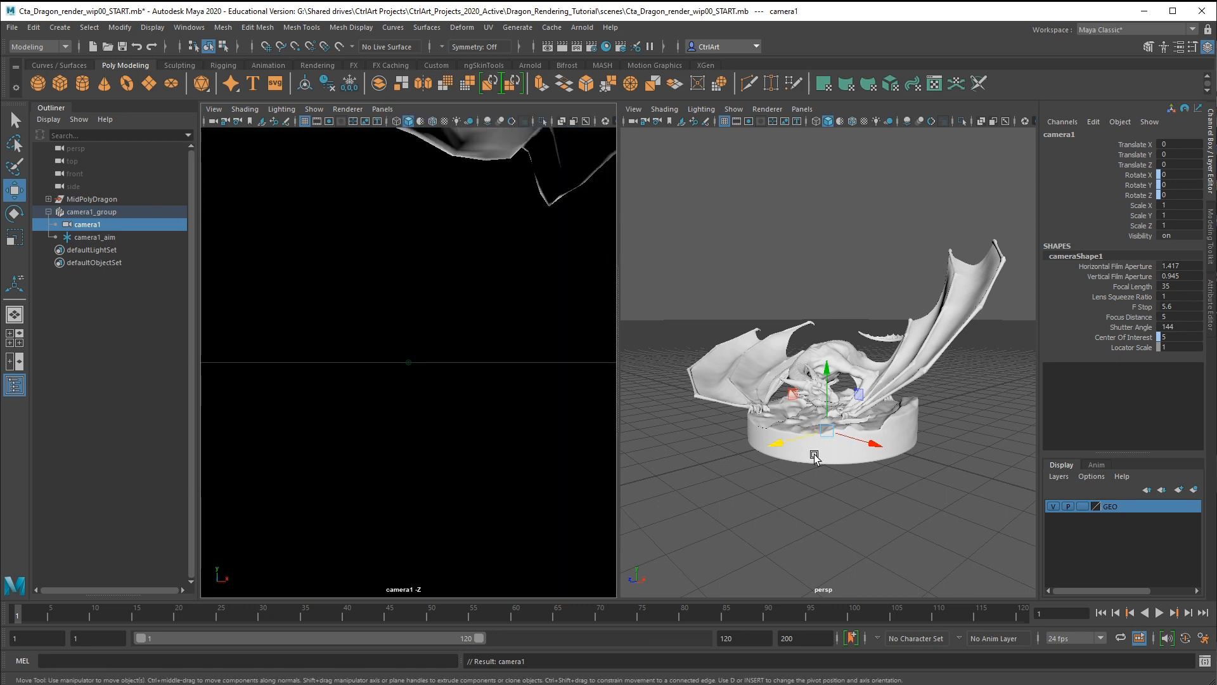
Move camera1 back from the dragon along the Z axis to about 79.9 units.
scroll(814, 457, "down", 2)
left_click_drag(793, 427, 536, 475)
scroll(752, 463, "down", 2)
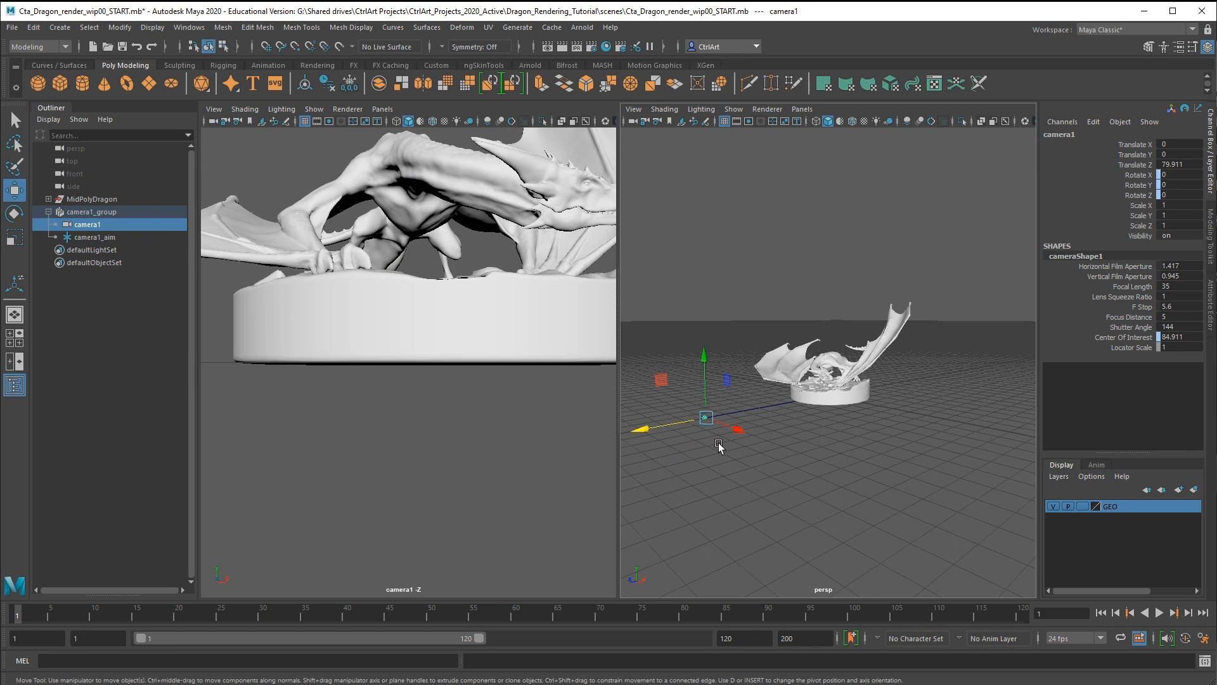
Display the resolution gate in the camera1 view and narrow that view slightly.
left_click_drag(754, 412, 839, 204, "alt")
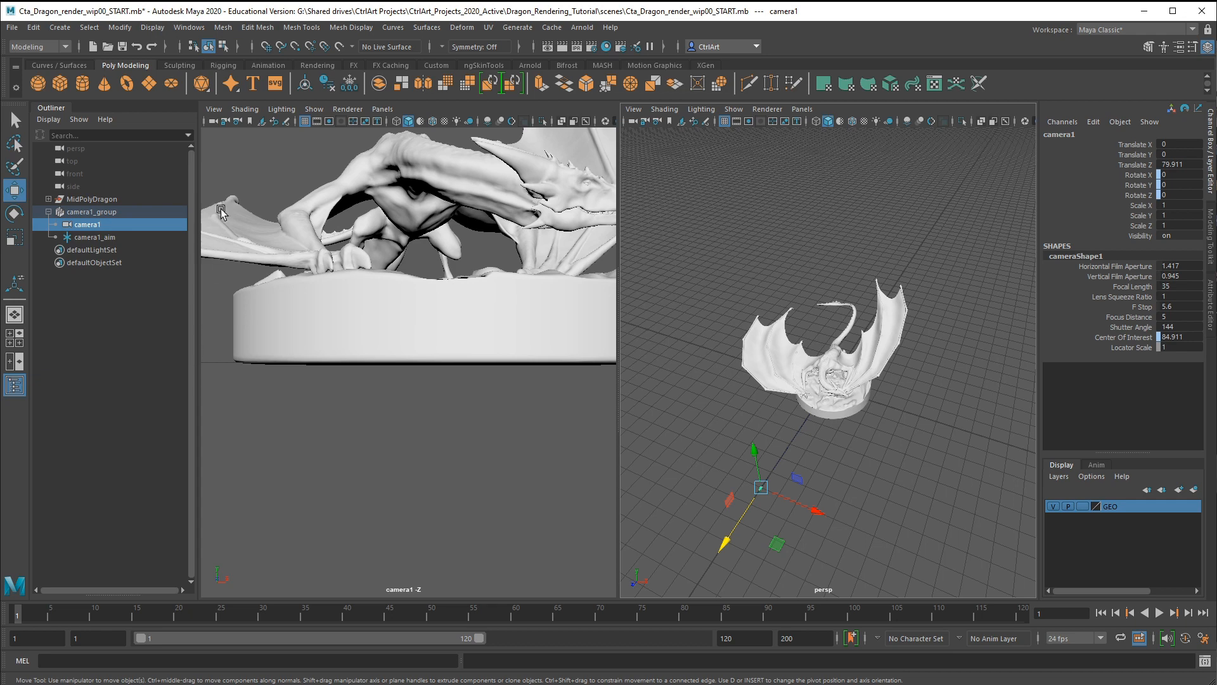
left_click(329, 121)
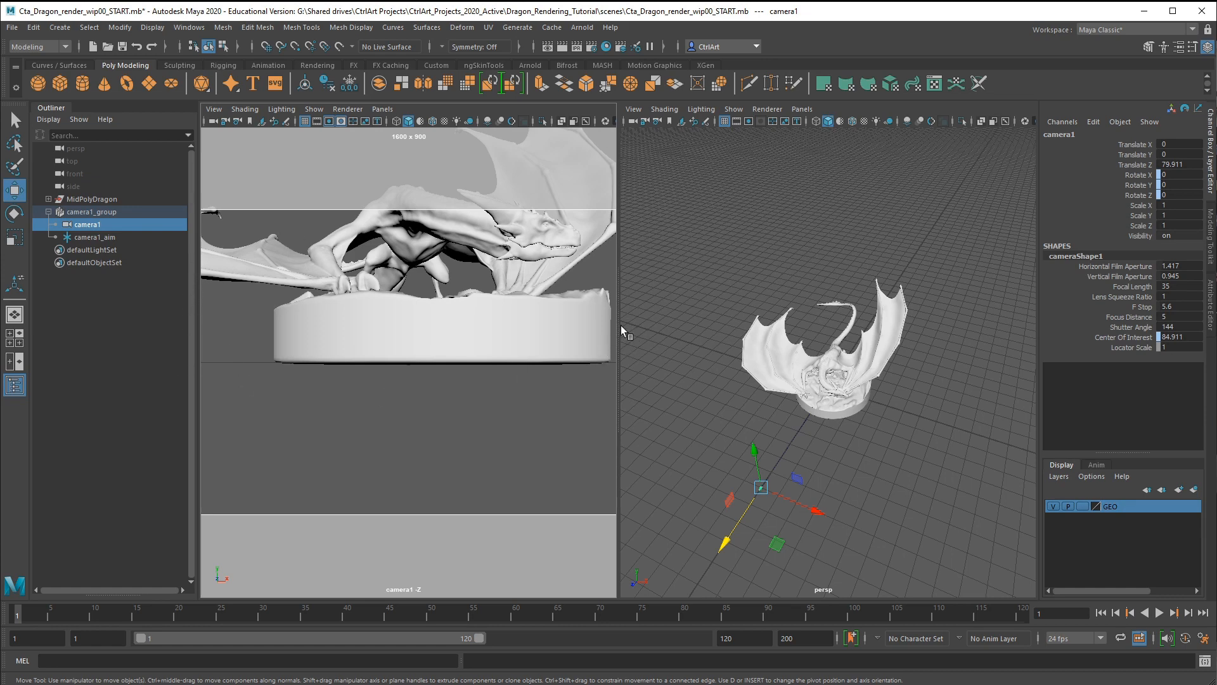
left_click_drag(616, 335, 596, 351)
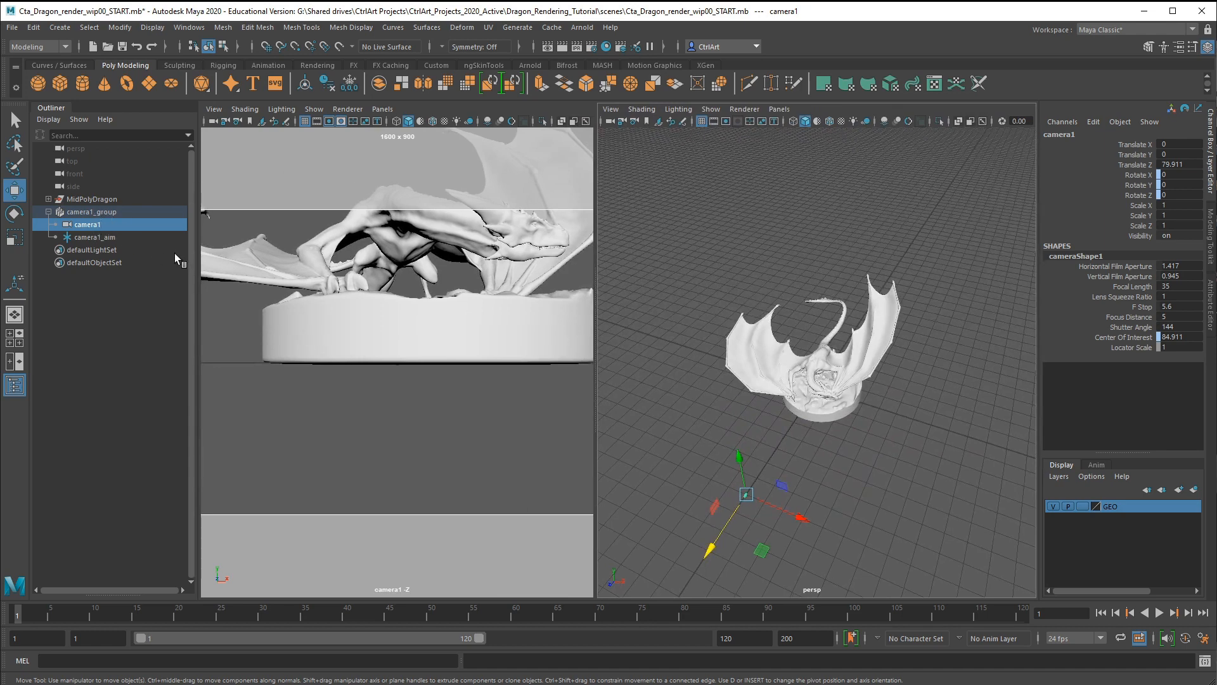
Set camera1's film gate to 35mm Full Aperture in its shape attributes.
key("ctrl+a")
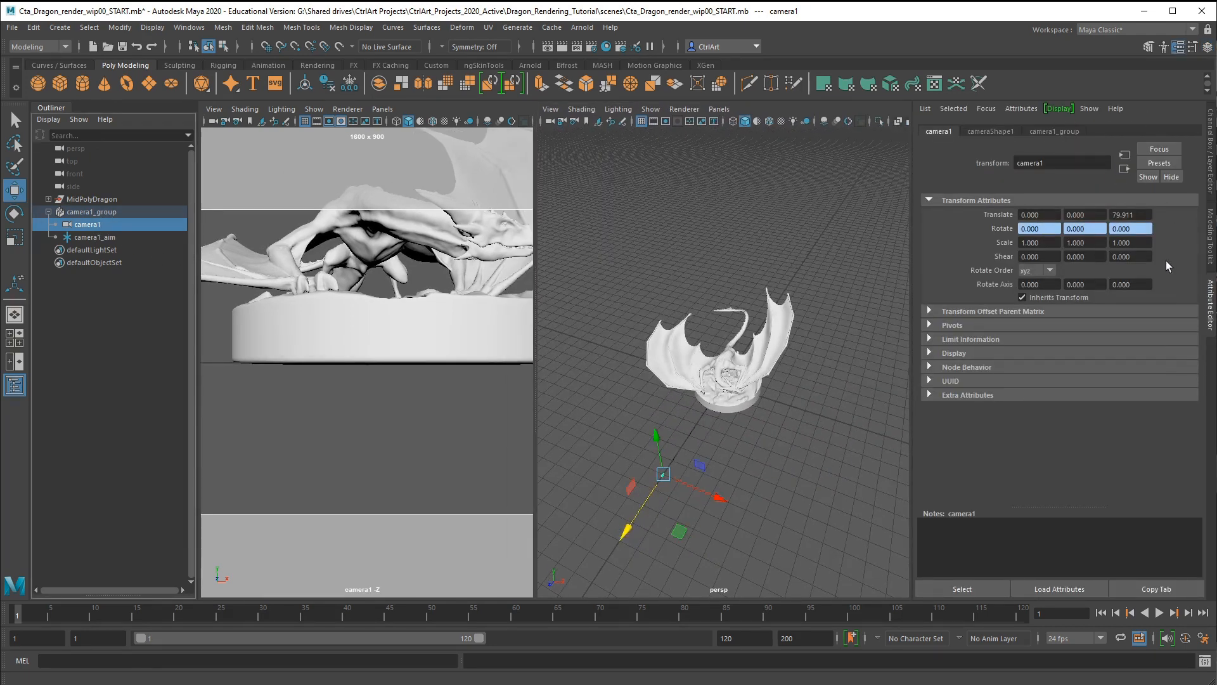
left_click(987, 131)
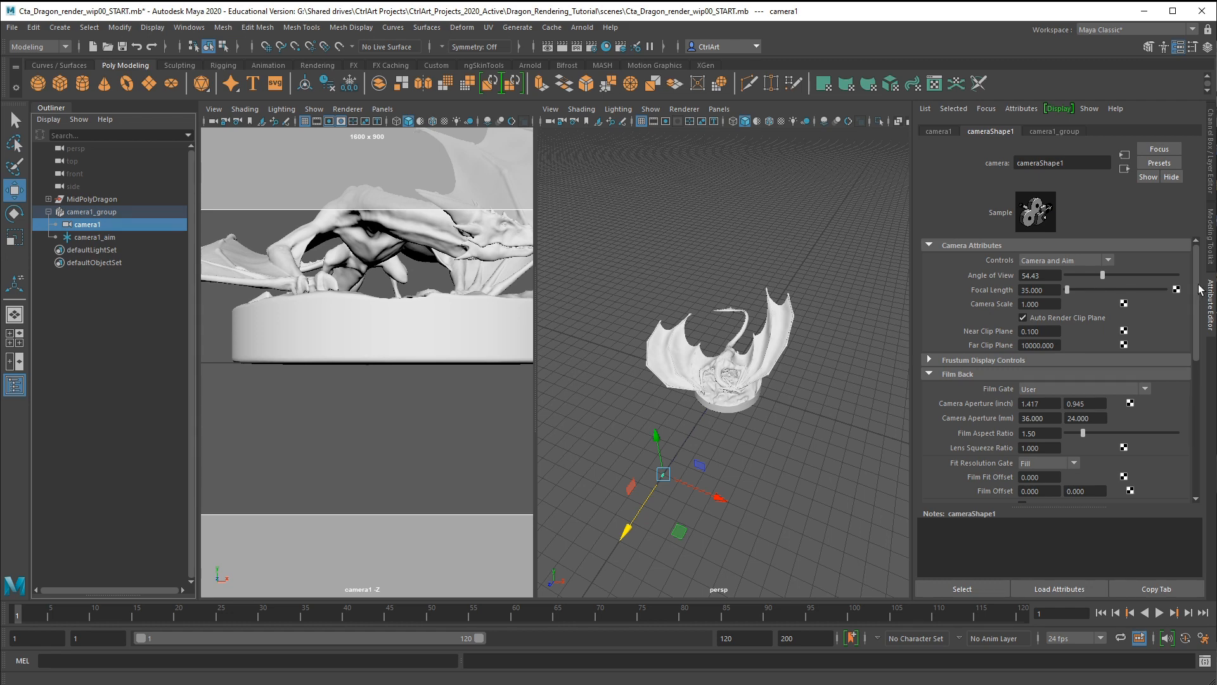
left_click_drag(1198, 289, 1151, 321)
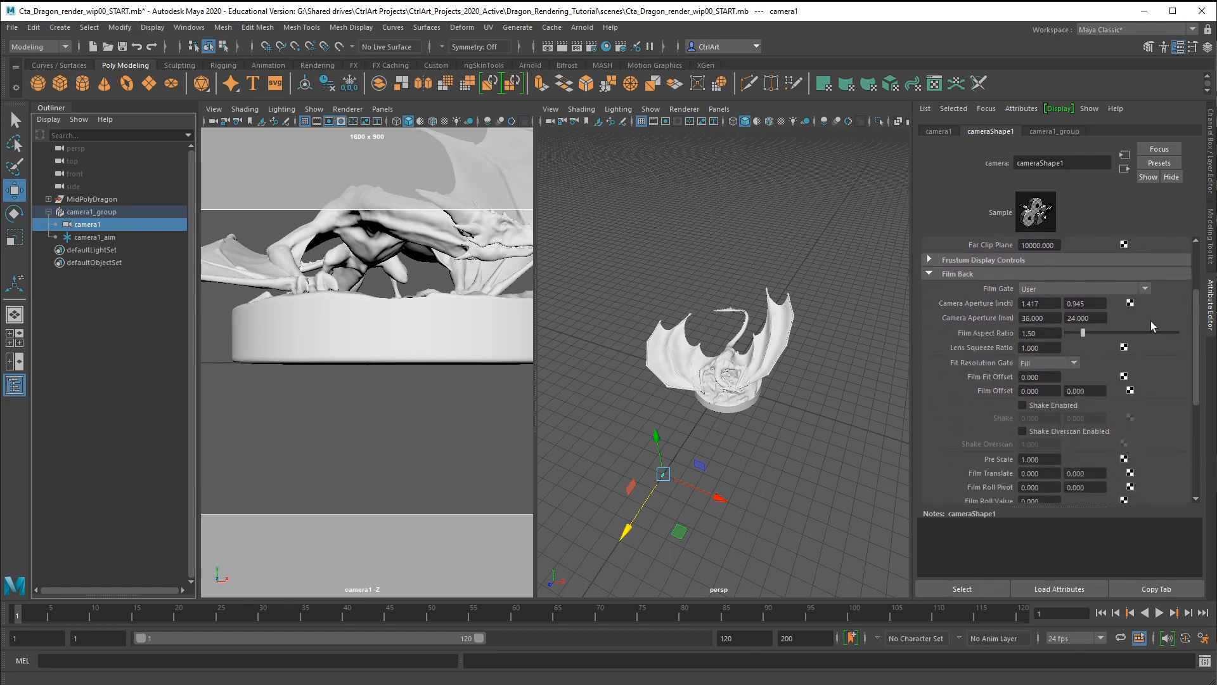
left_click(1094, 289)
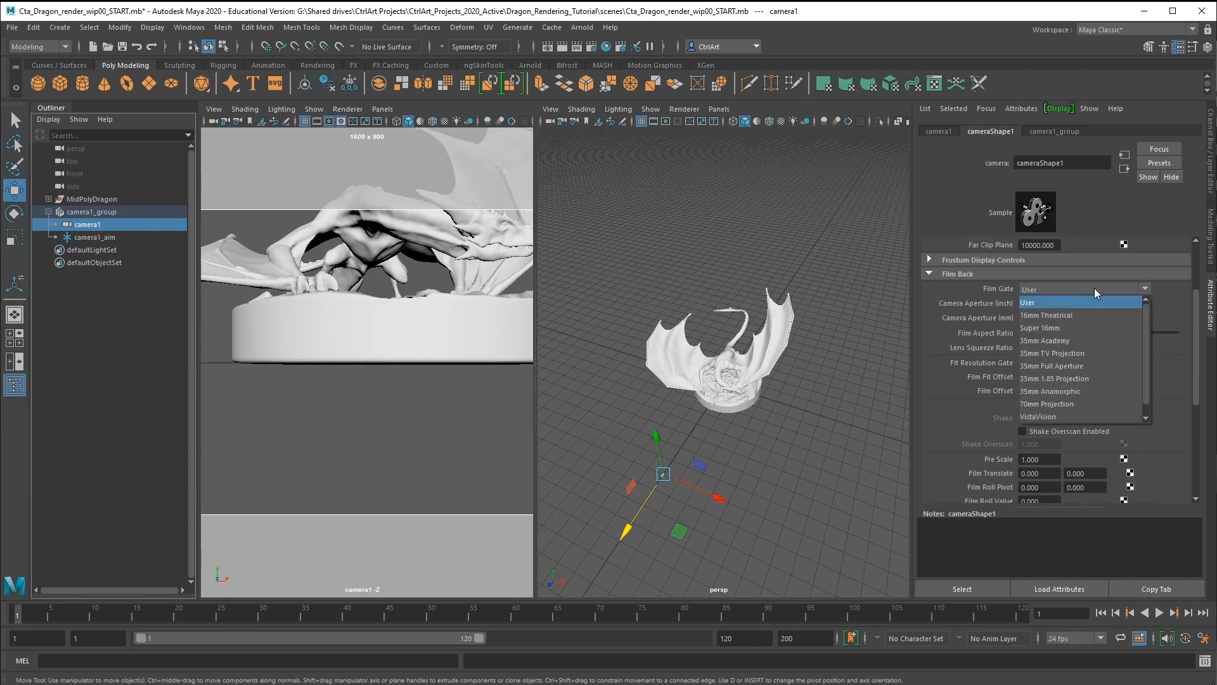
left_click(1066, 365)
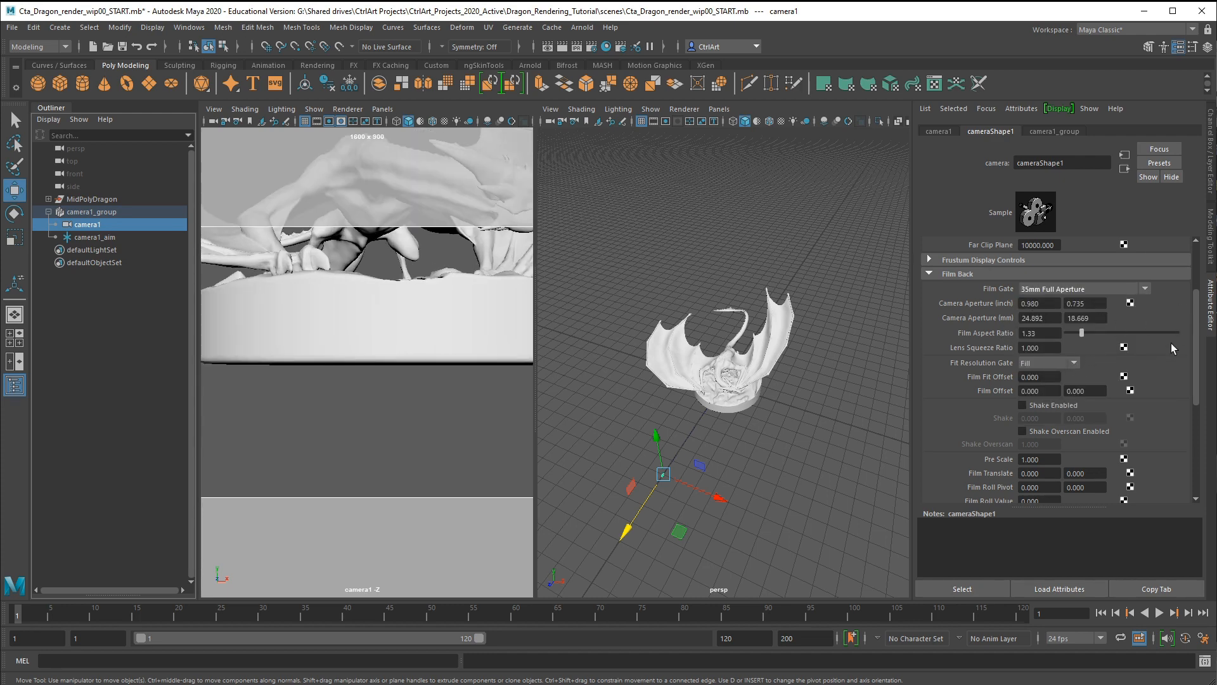
Set camera1's overscan to 2 in its display options and return to the channel values.
left_click_drag(1194, 326, 1183, 400)
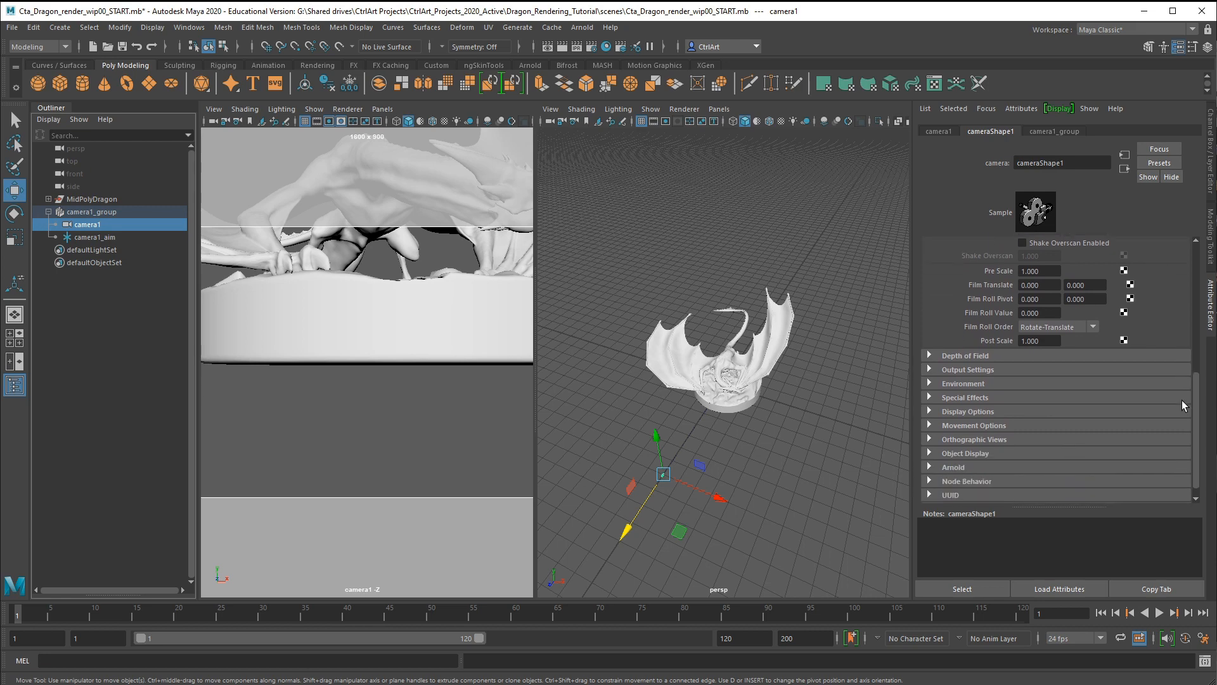
left_click(930, 410)
scroll(1199, 383, "down", 5)
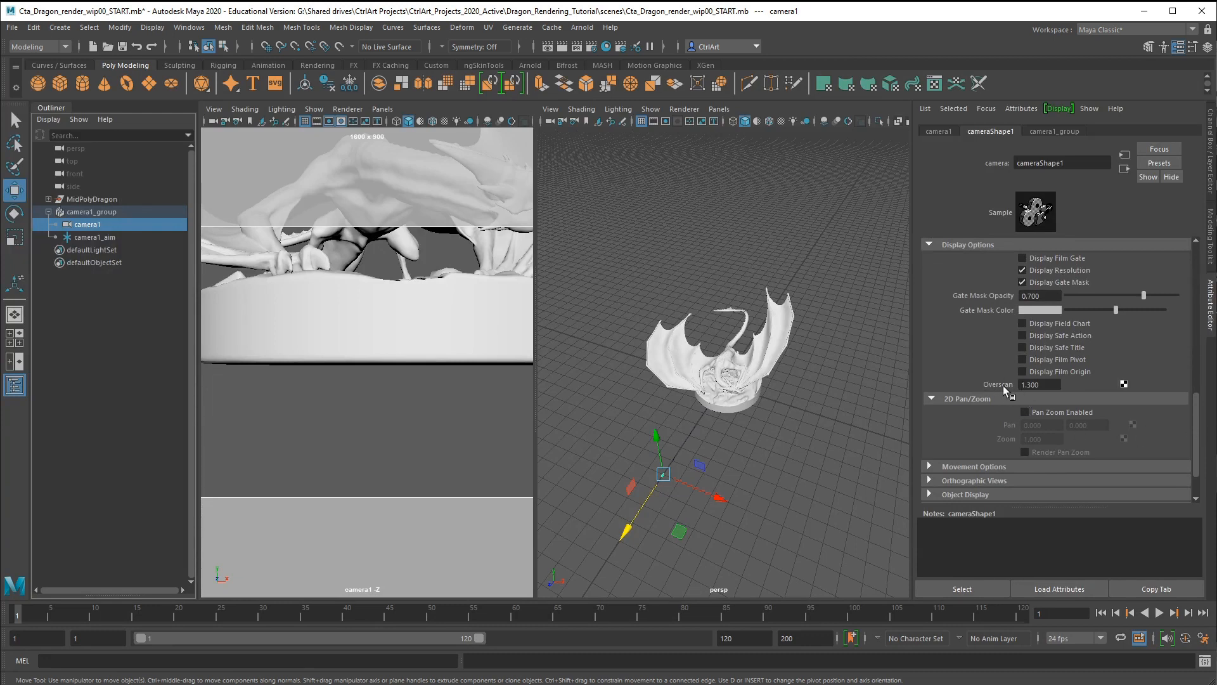
left_click(1035, 384)
double_click(1028, 385)
type("8")
key("Return")
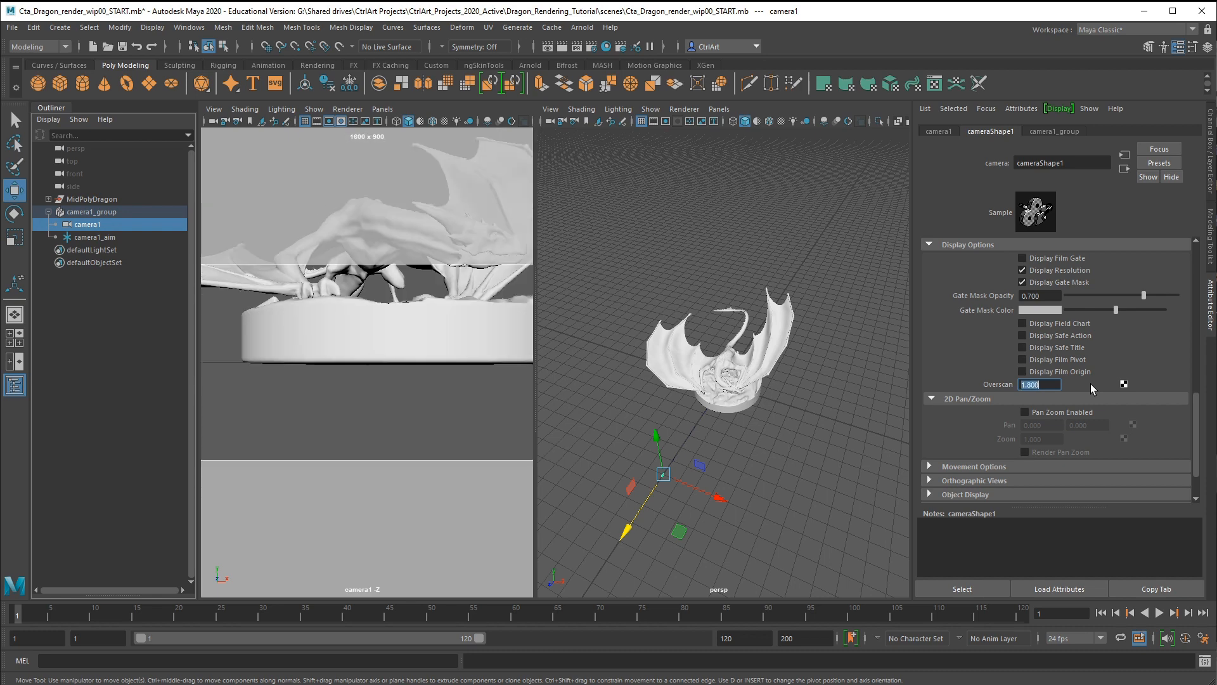
type("2")
key("Return")
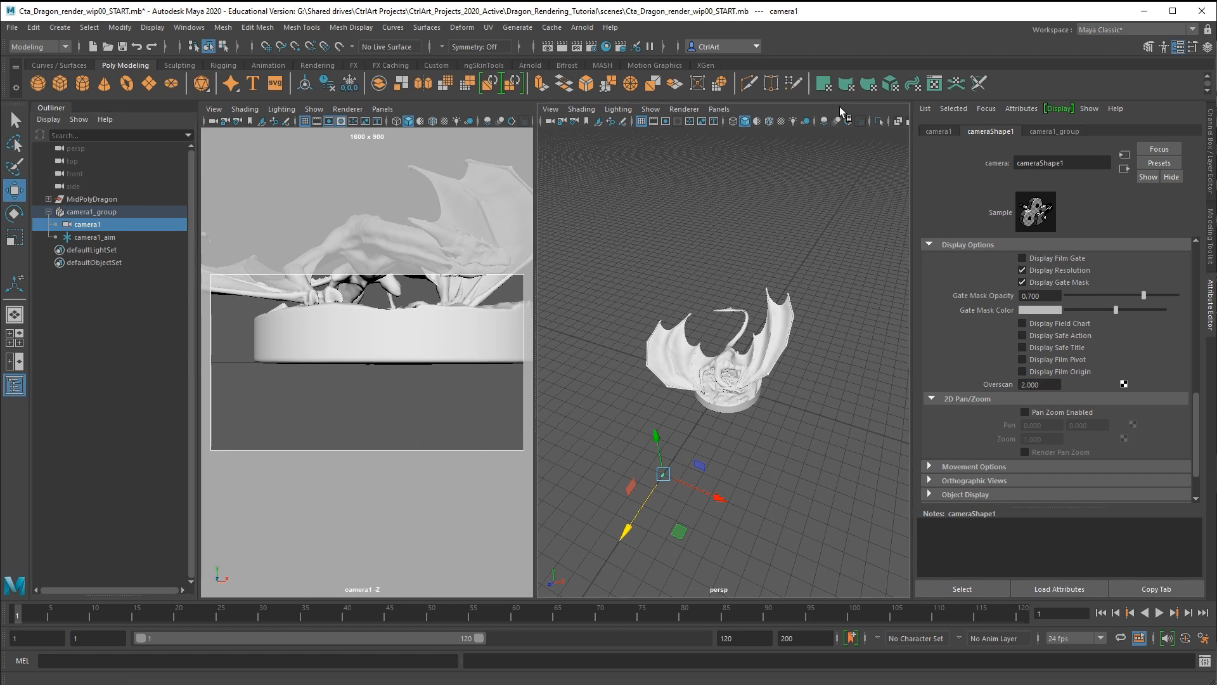
key("ctrl+a")
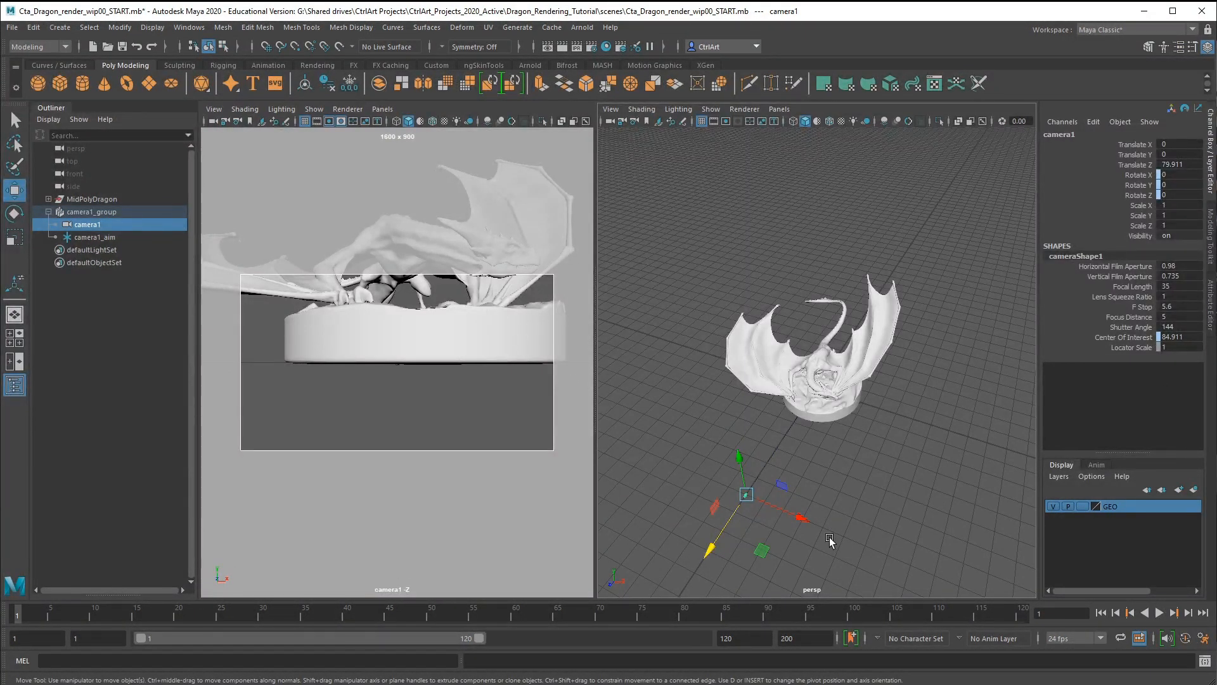
Frame camera1 in the perspective view and scale it uniformly to about 8.17 to enlarge its icon.
left_click_drag(883, 545, 727, 488, "alt")
key("f")
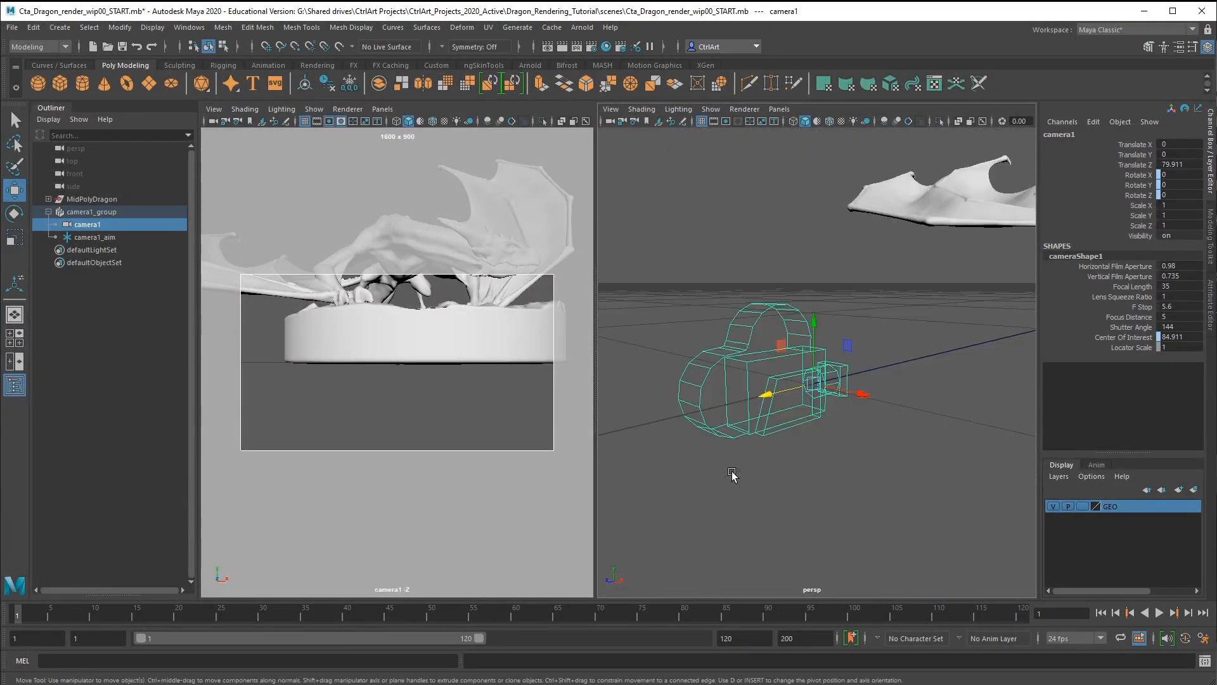
scroll(843, 443, "down", 4)
mouse_move(903, 444)
left_mouse_down("alt")
mouse_move(875, 458)
mouse_move(900, 445)
left_mouse_up("alt")
key("r")
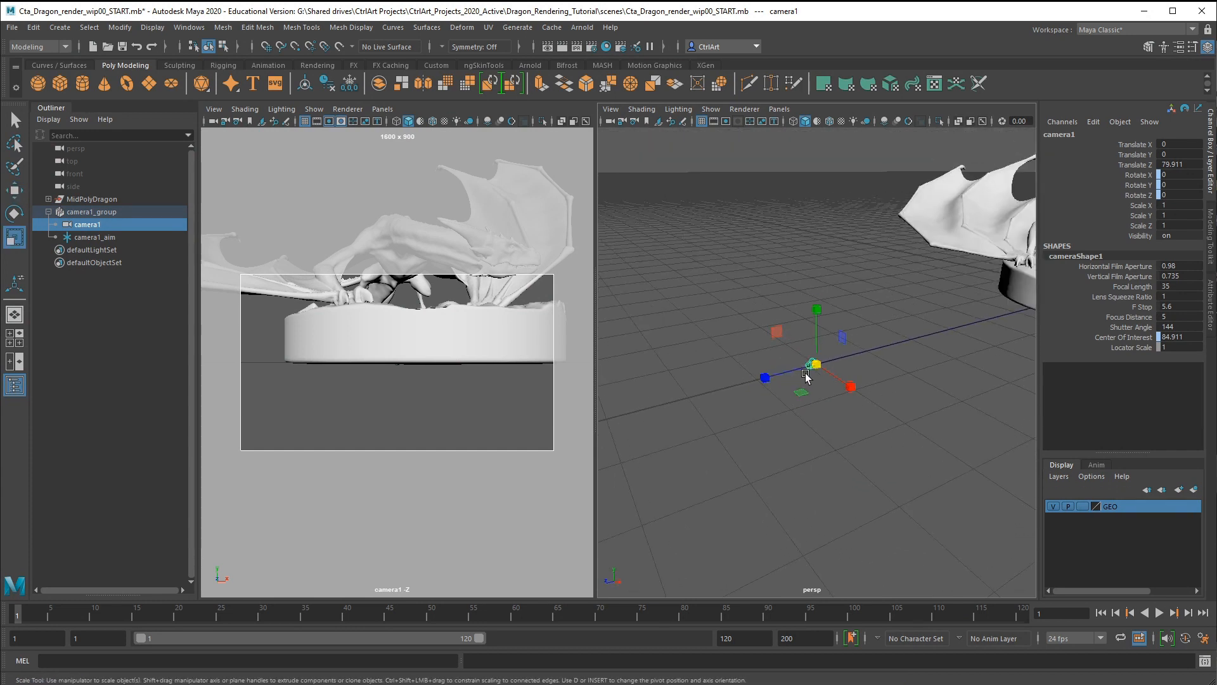
left_click_drag(816, 365, 895, 387)
scroll(907, 402, "down", 5)
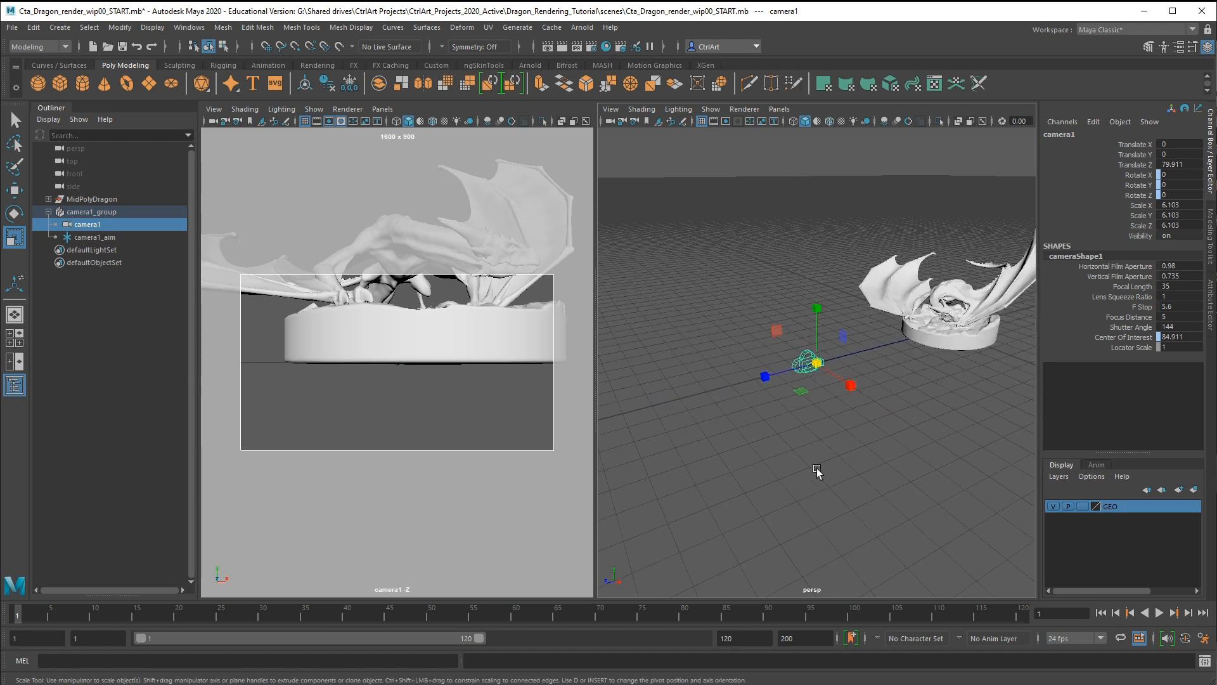
left_click_drag(817, 468, 945, 478, "alt")
left_click_drag(818, 362, 830, 361)
left_click_drag(870, 418, 748, 396, "alt")
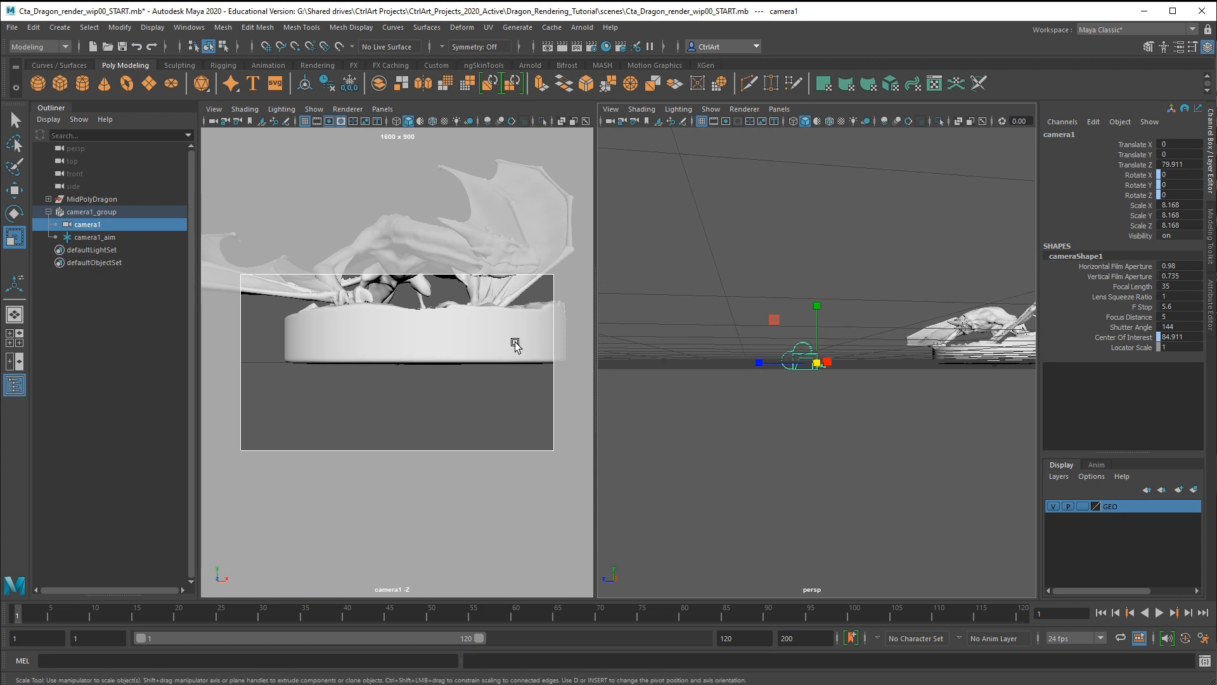
Raise camera1_group to about 11.66 in Y so the camera and its aim sit level with the dragon.
left_click(115, 237)
left_click_drag(965, 411, 1002, 422, "alt")
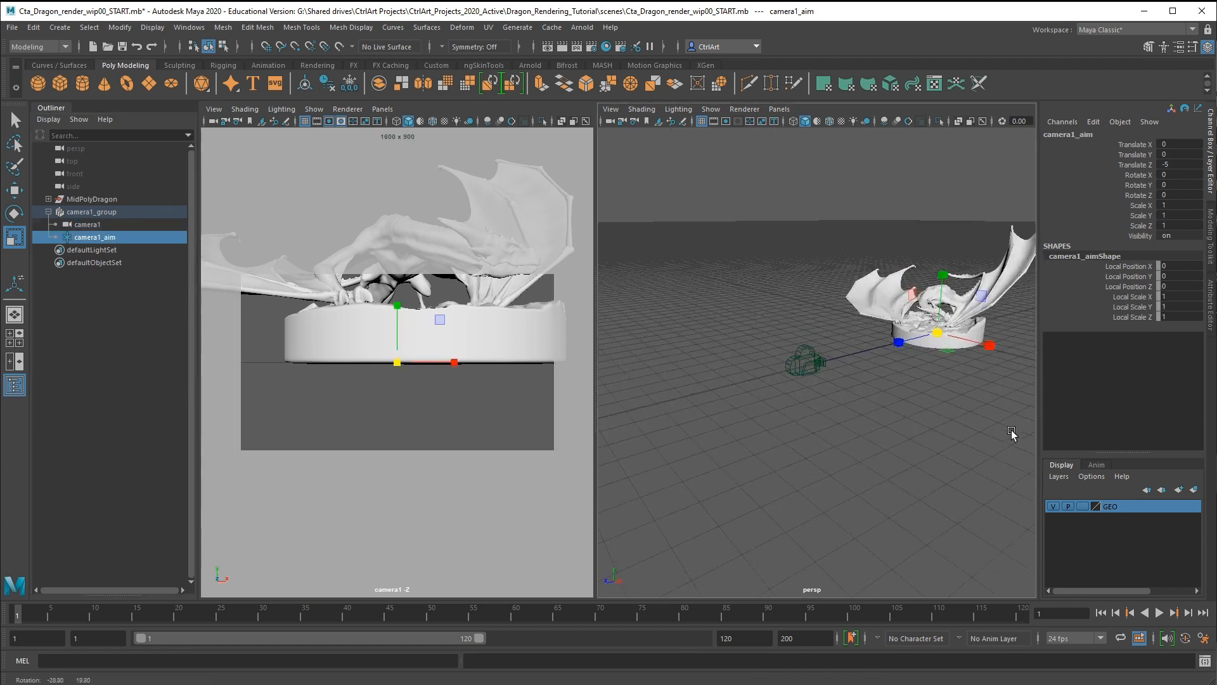
left_click(88, 224)
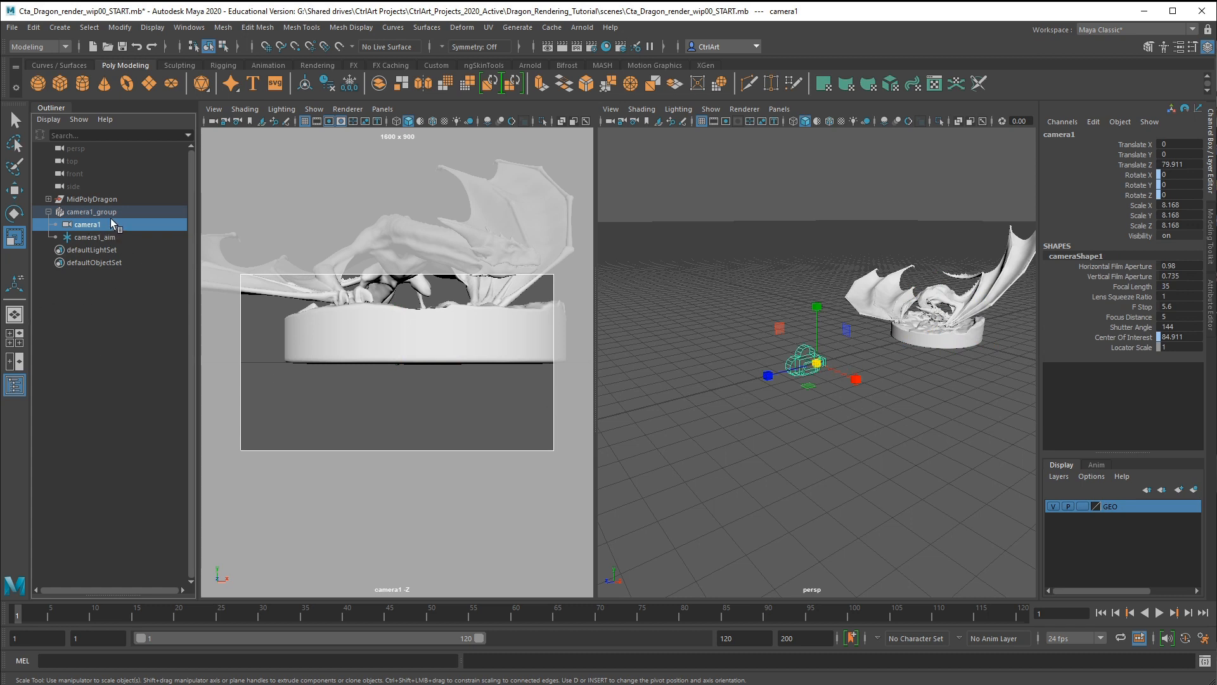
left_click(76, 212)
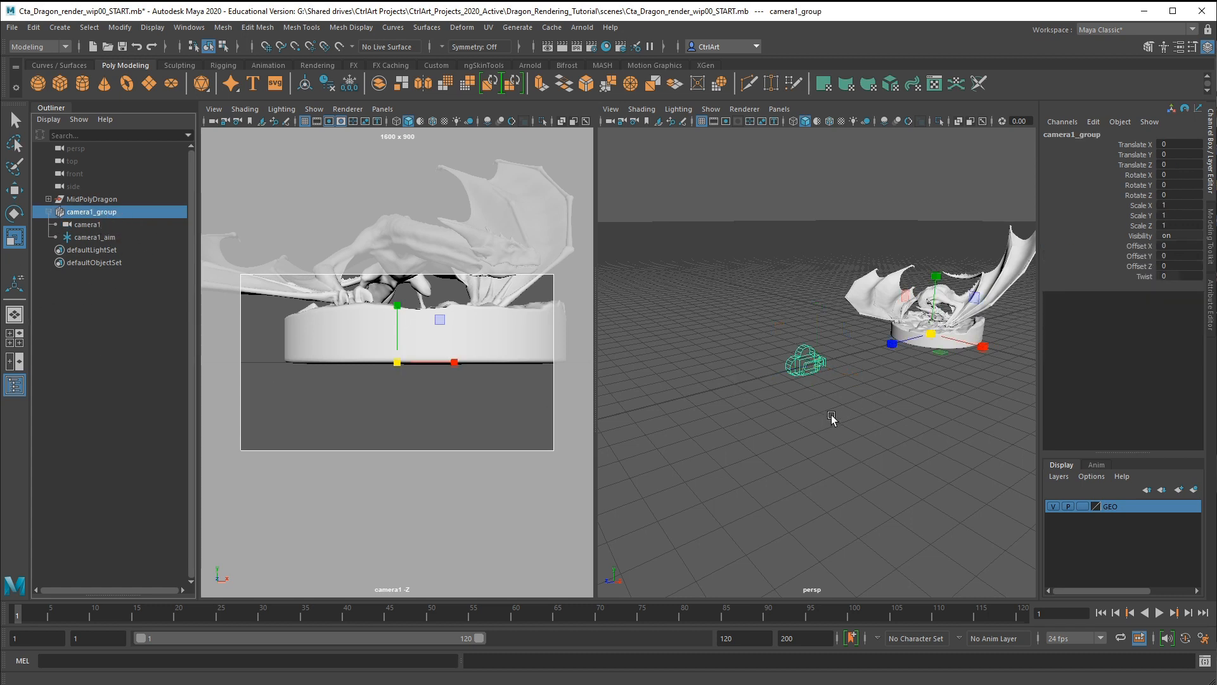
key("w")
left_click_drag(938, 272, 946, 248)
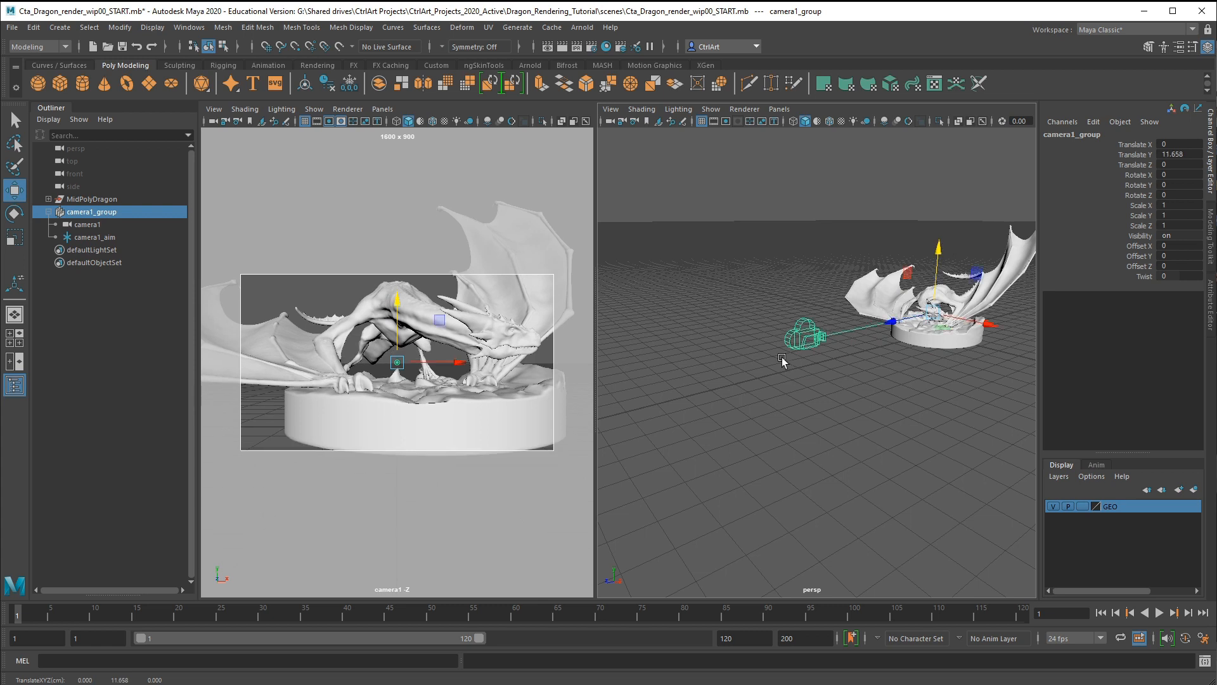
Move camera1 away from the dragon, sideways and upward, to about X -22.8, Y 30.5 and Z 112.7.
left_click(805, 330)
left_click_drag(773, 349, 719, 361)
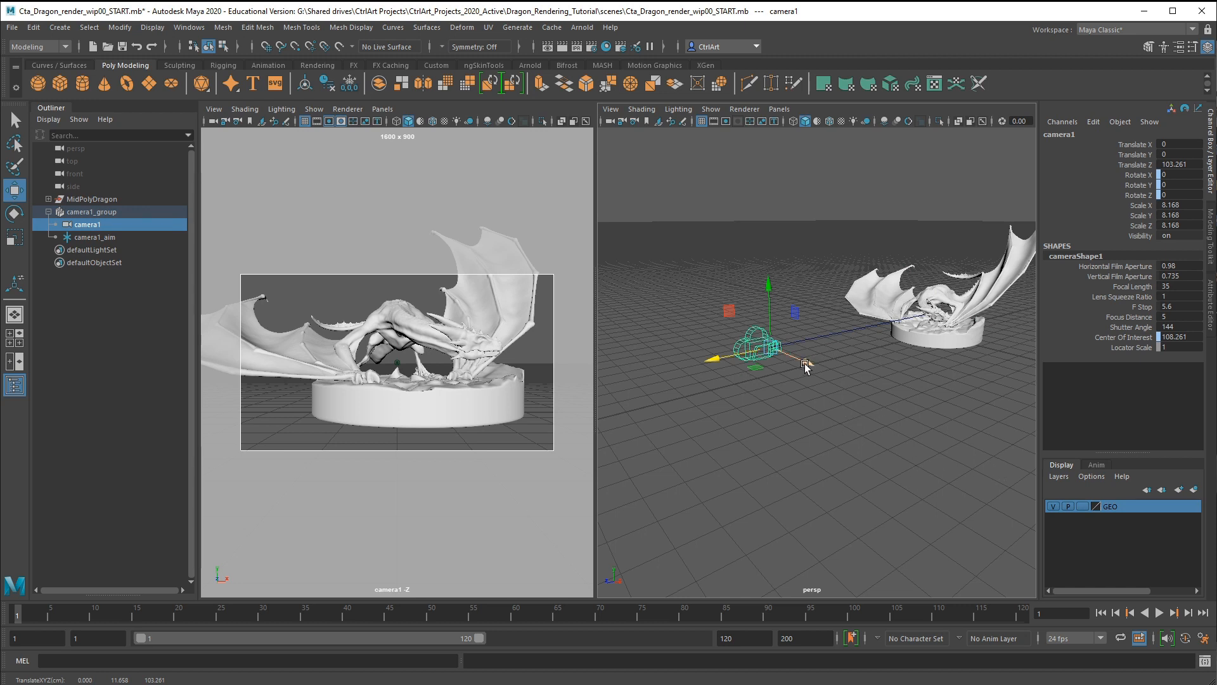
left_click_drag(807, 365, 710, 227)
middle_click_drag(775, 402, 910, 549, "alt")
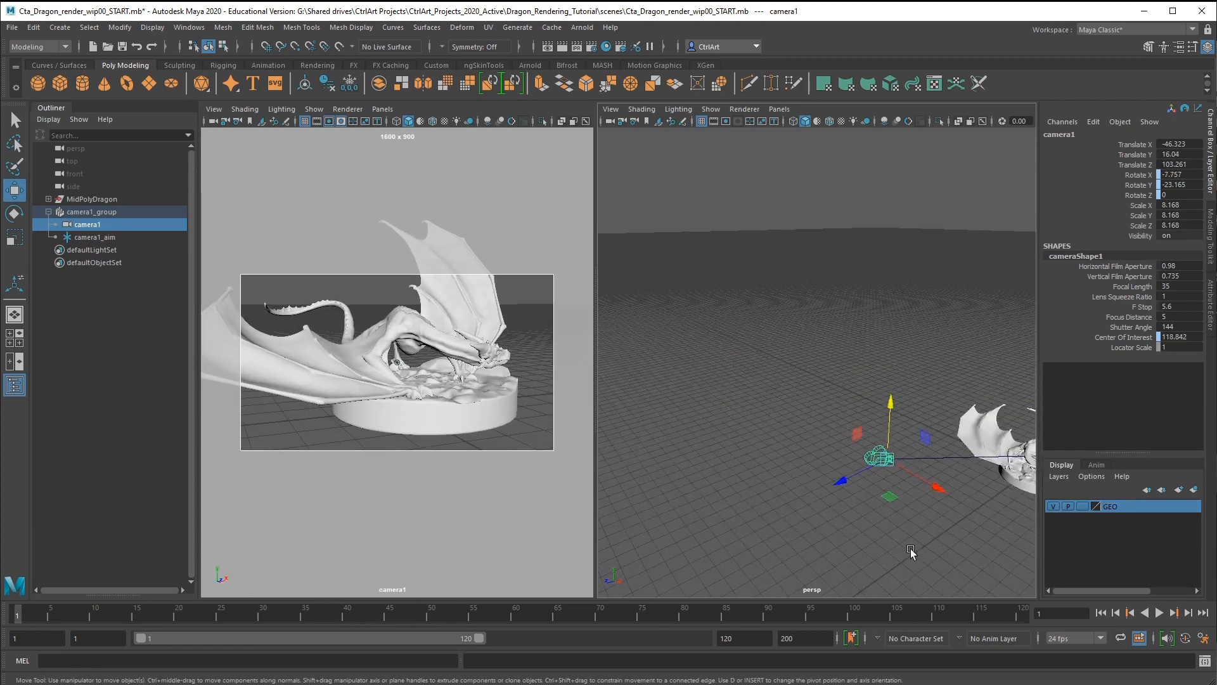
mouse_move(847, 476)
left_mouse_down()
mouse_move(821, 489)
mouse_move(837, 483)
left_mouse_up()
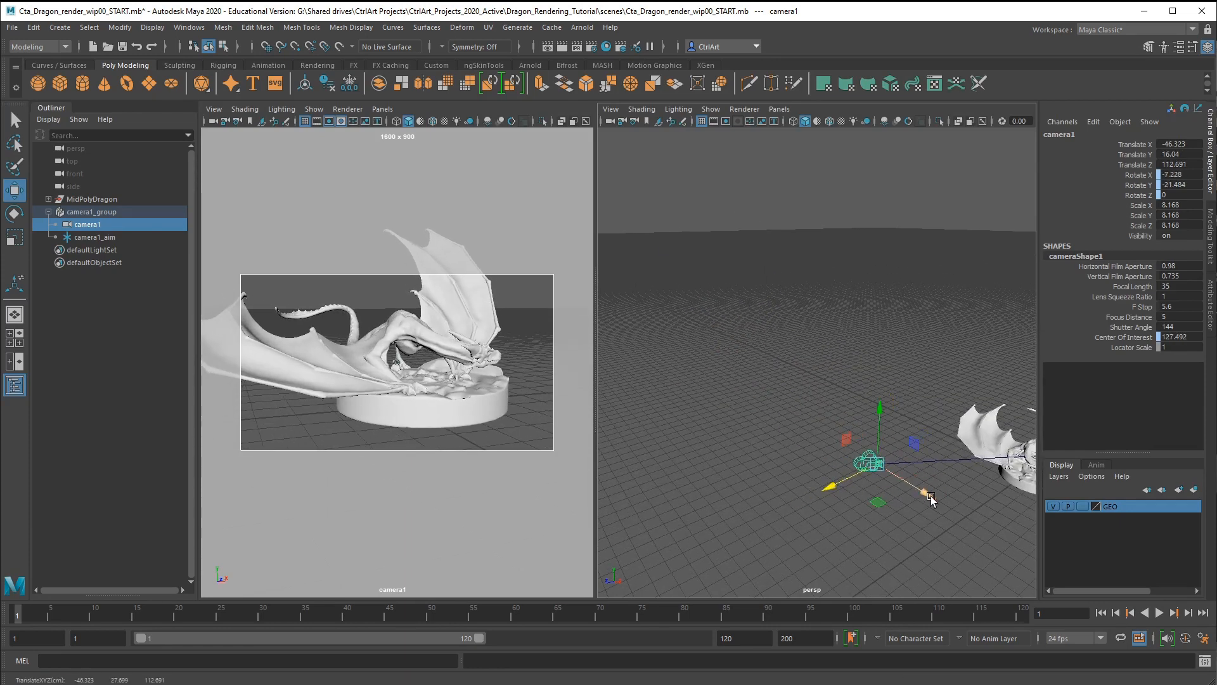
left_click_drag(931, 495, 970, 520)
left_click_drag(911, 444, 913, 399)
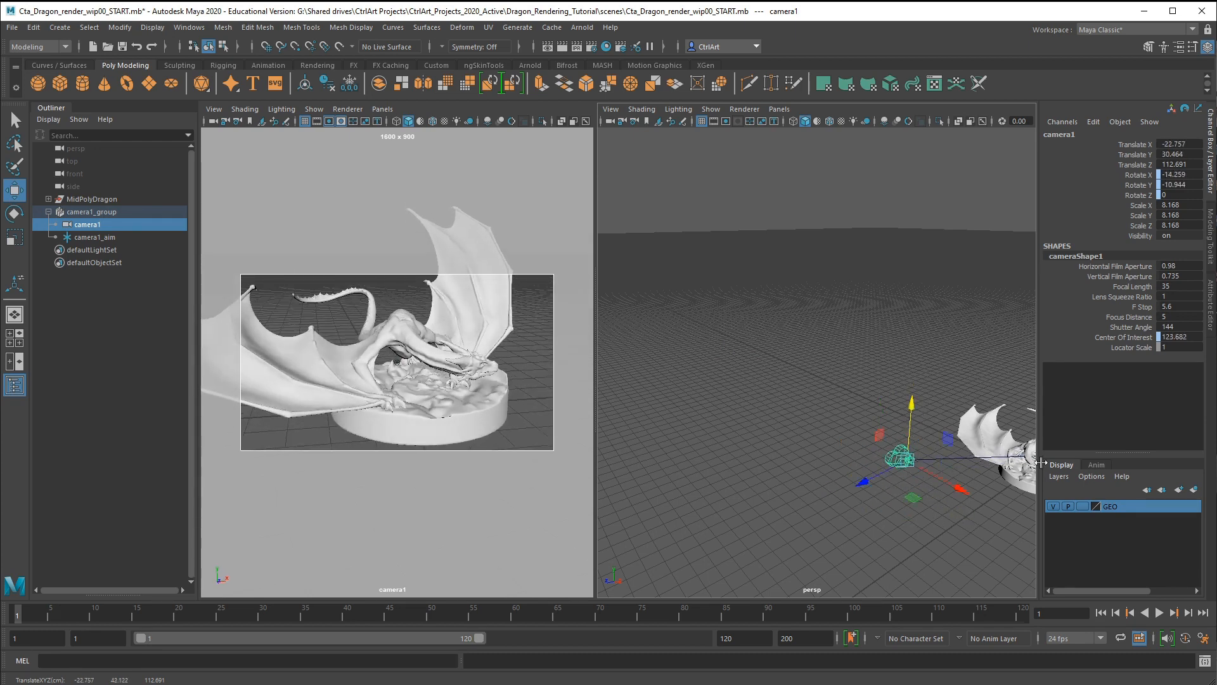
Shift camera1_aim to about -6.68 in X to re-aim the camera at the dragon.
scroll(981, 475, "down", 3)
left_click(93, 237)
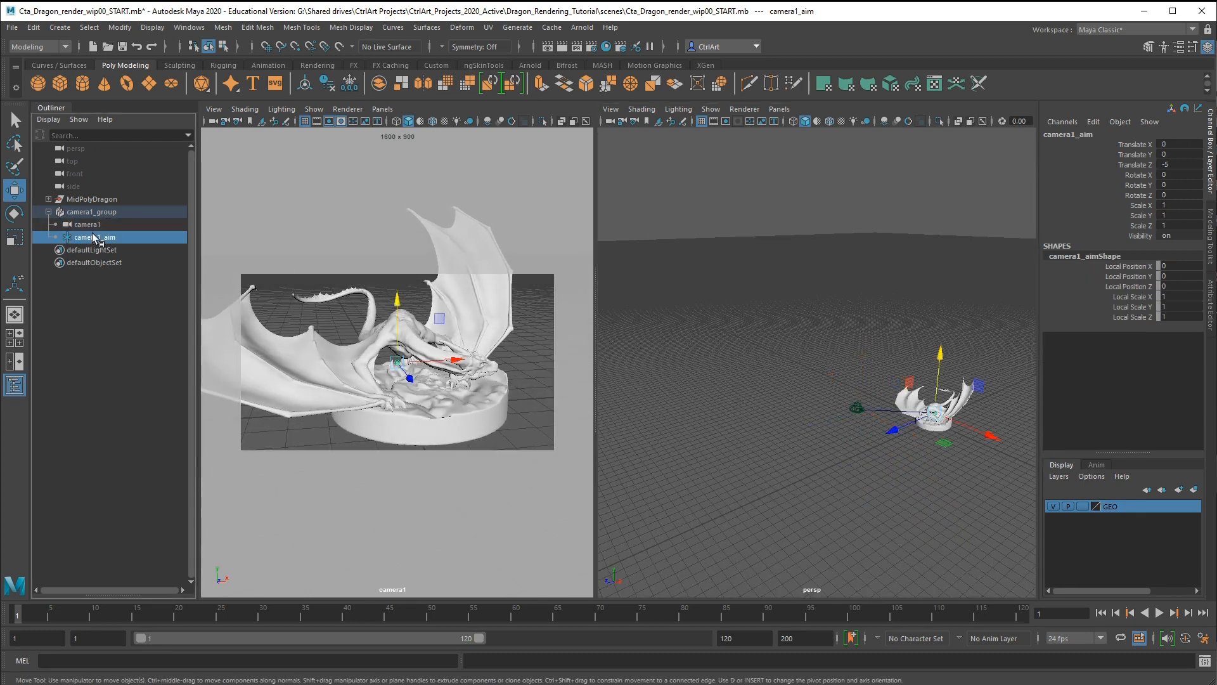
left_click_drag(992, 438, 989, 438)
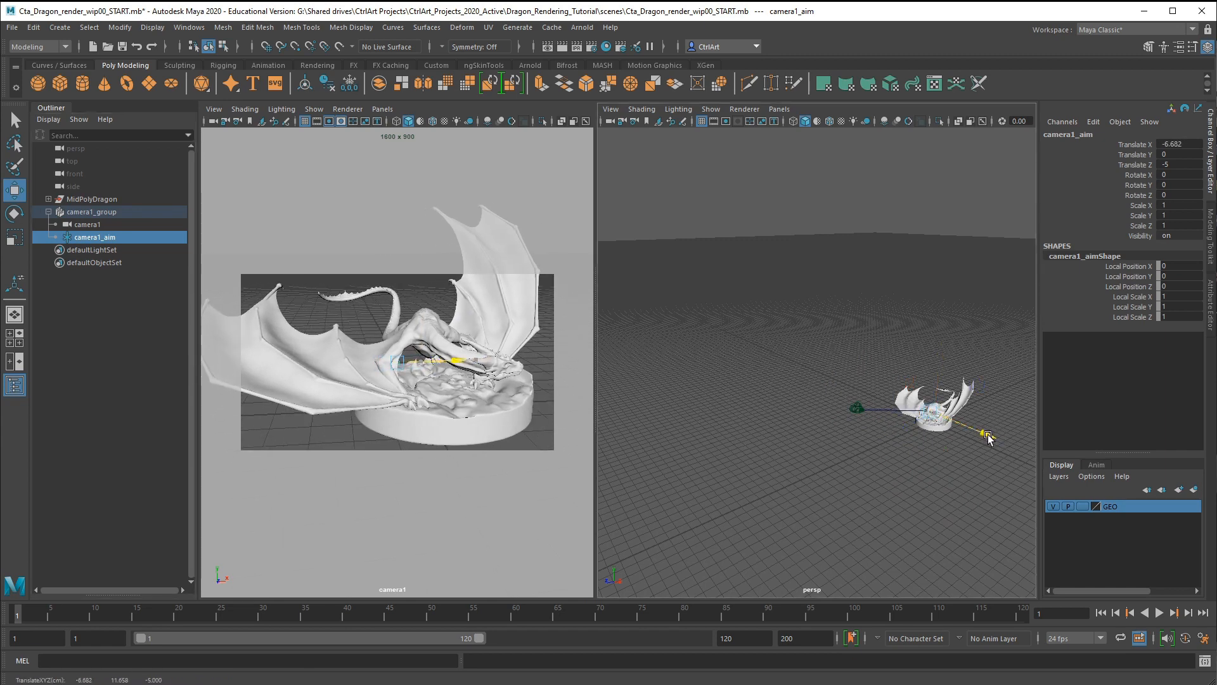
Reframe the camera1 view so the whole dragon fits inside the resolution gate, placing camera1 at about X -41.5, Y 38.4, Z 157.9.
left_click(857, 409)
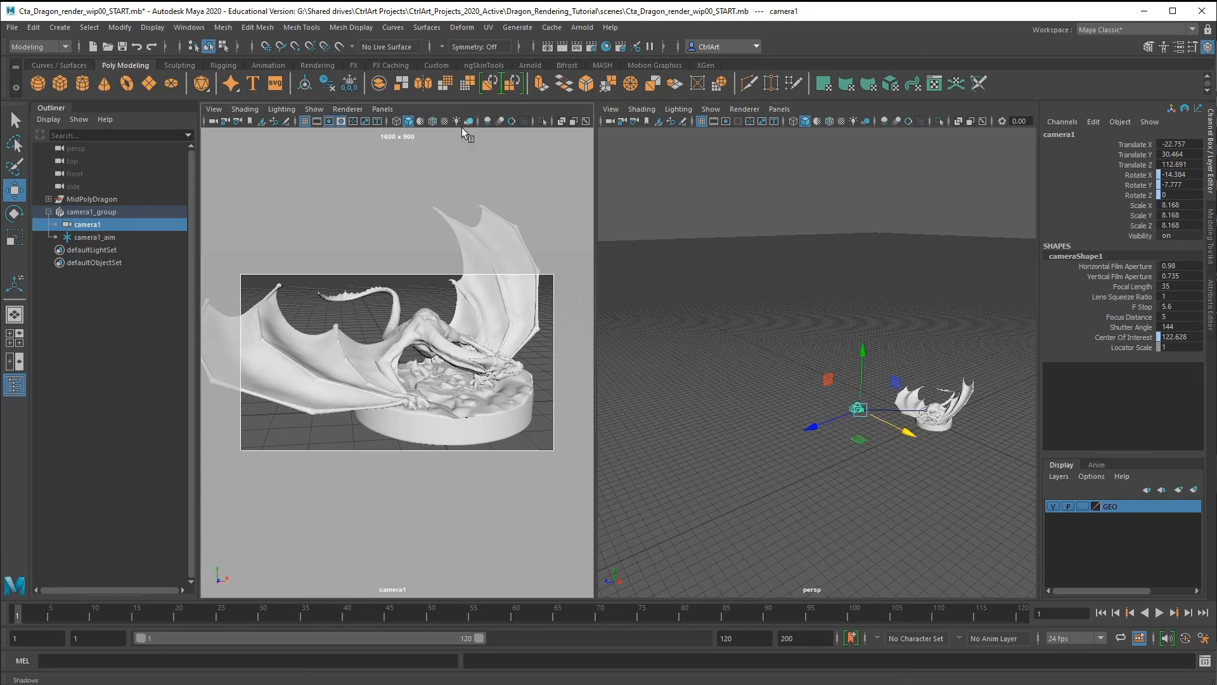
scroll(384, 350, "down", 5)
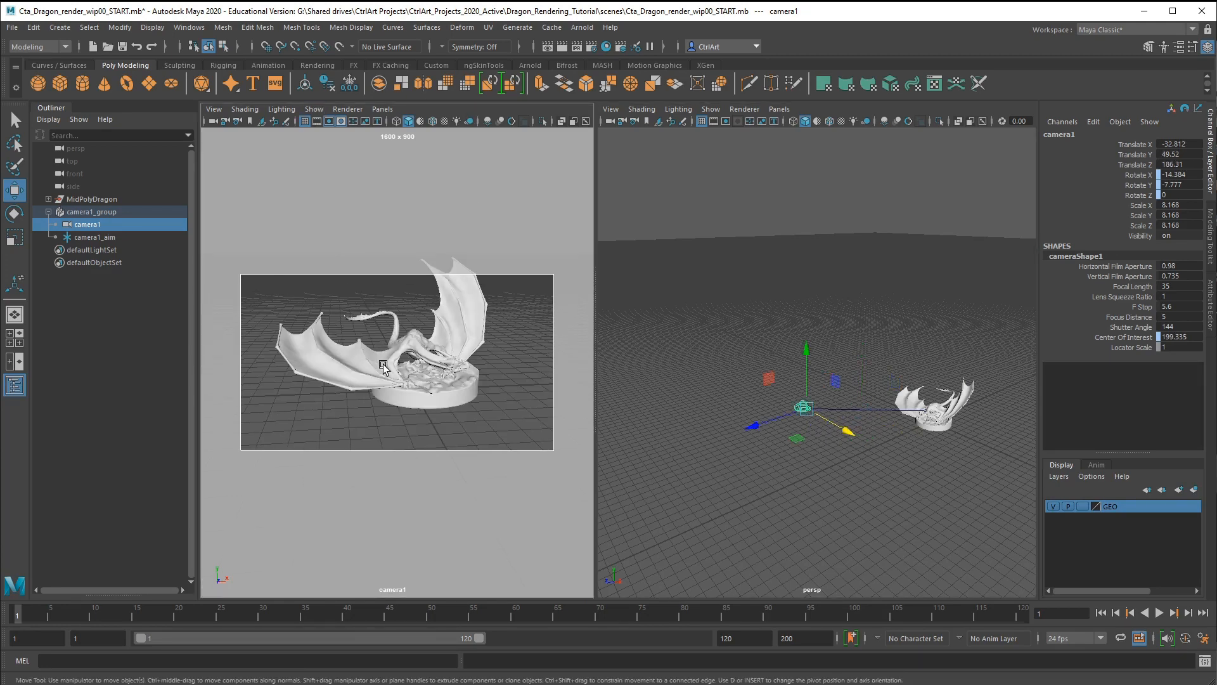
left_click_drag(404, 365, 422, 374, "alt")
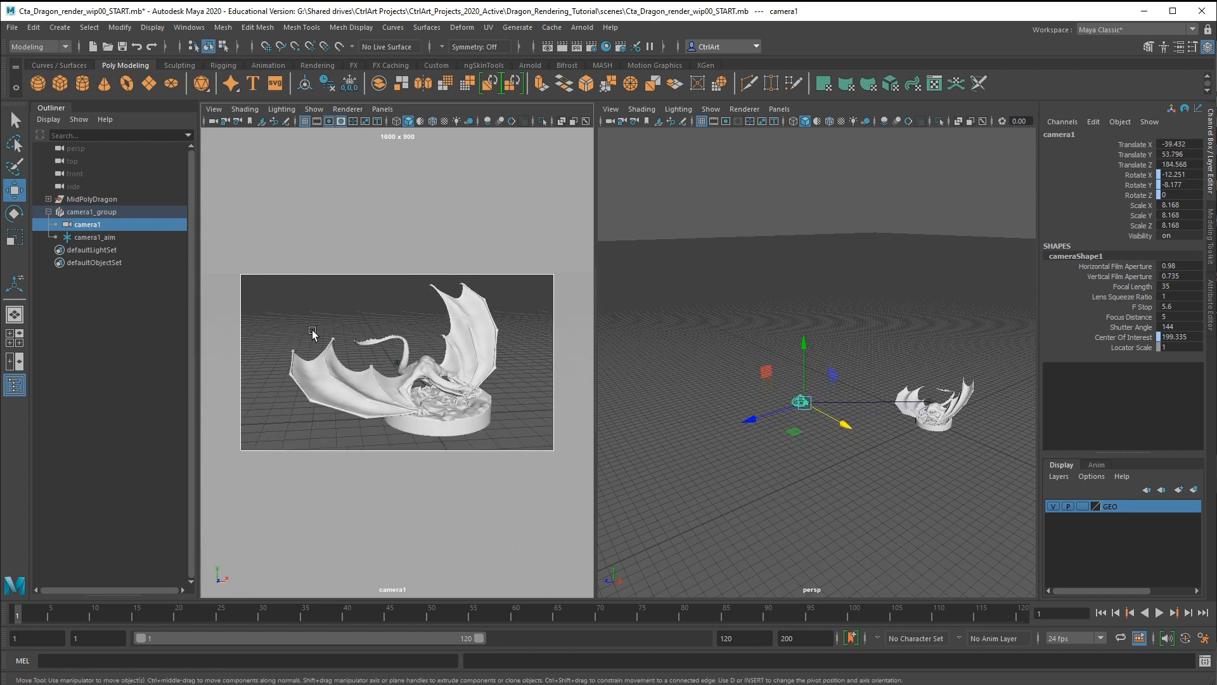
right_click_drag(312, 329, 321, 328, "alt")
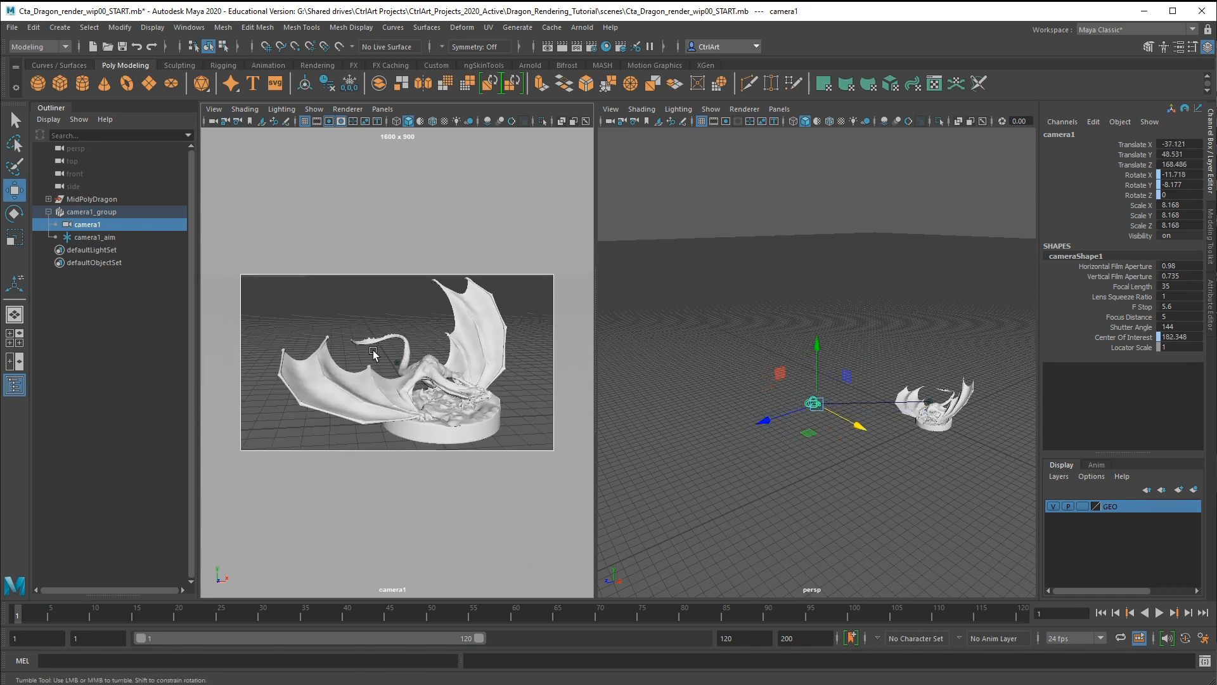
left_click_drag(374, 354, 369, 367, "alt")
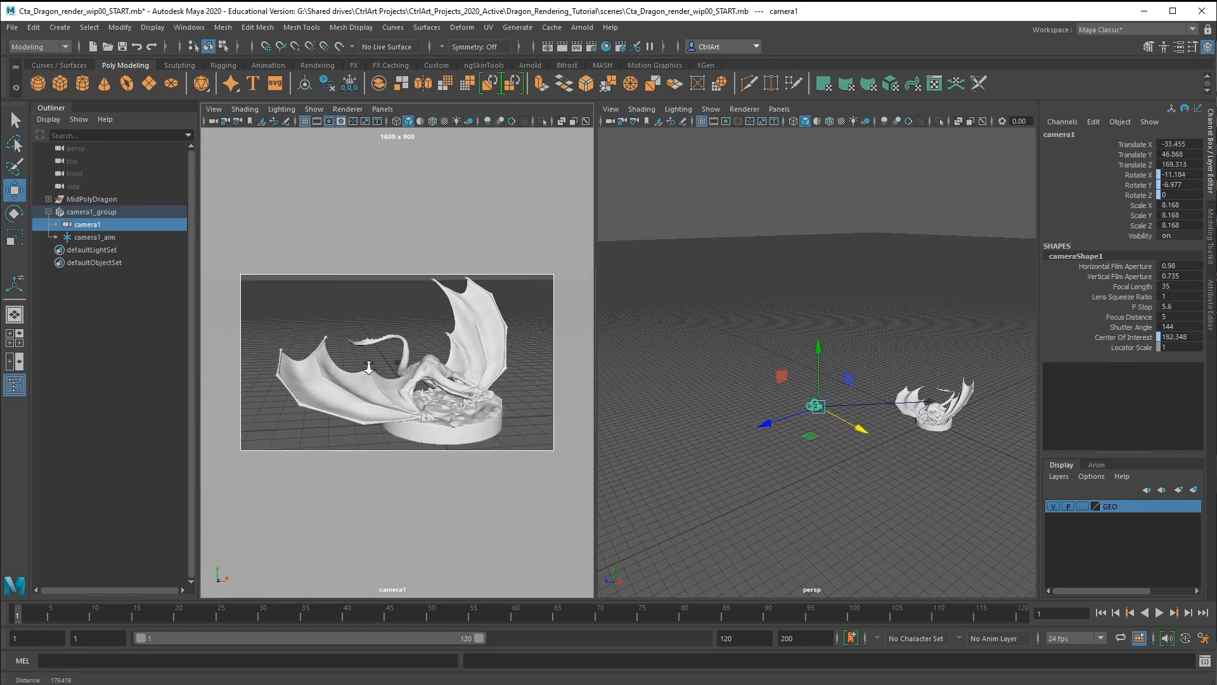
right_click_drag(368, 367, 374, 368, "alt")
left_click_drag(381, 379, 269, 371, "alt")
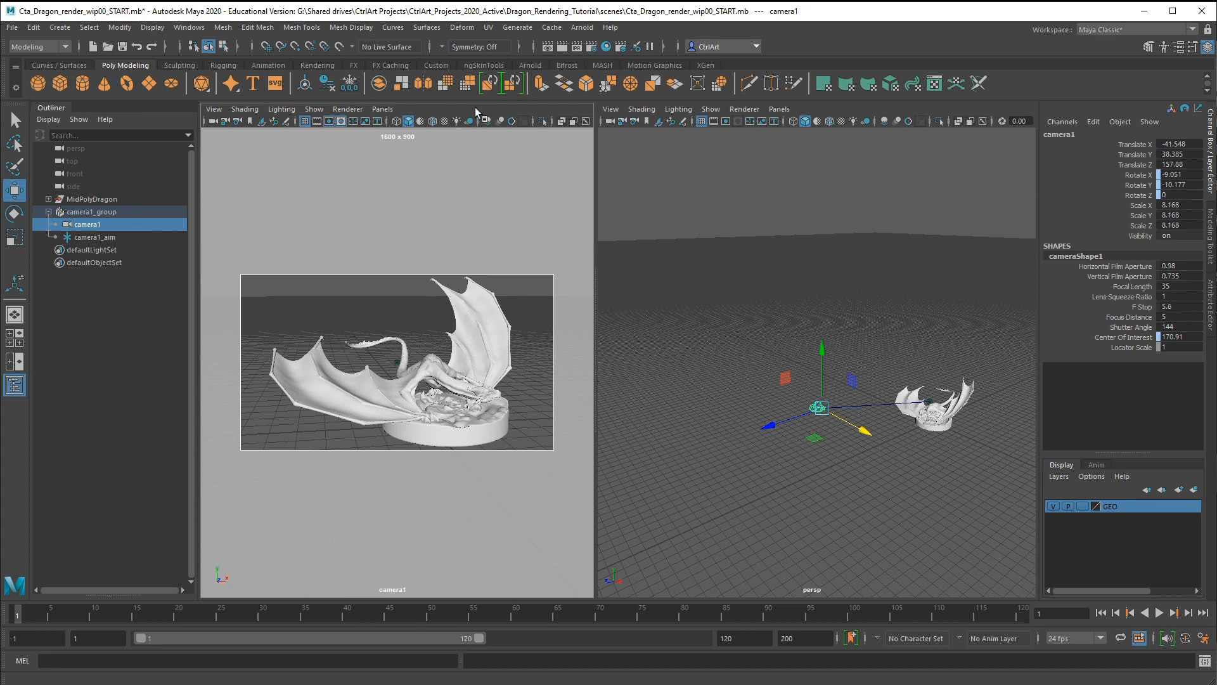
Lock camera1 against movement and test the lock on the camera in the perspective view.
left_click(225, 121)
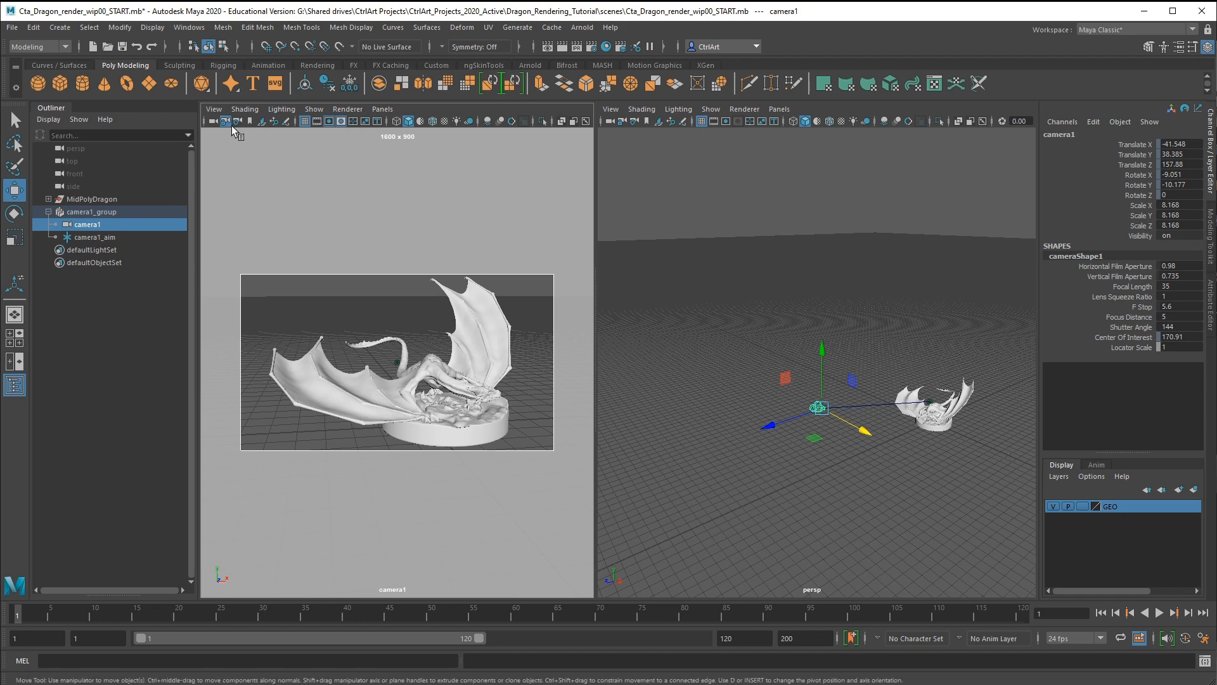
left_click(879, 330)
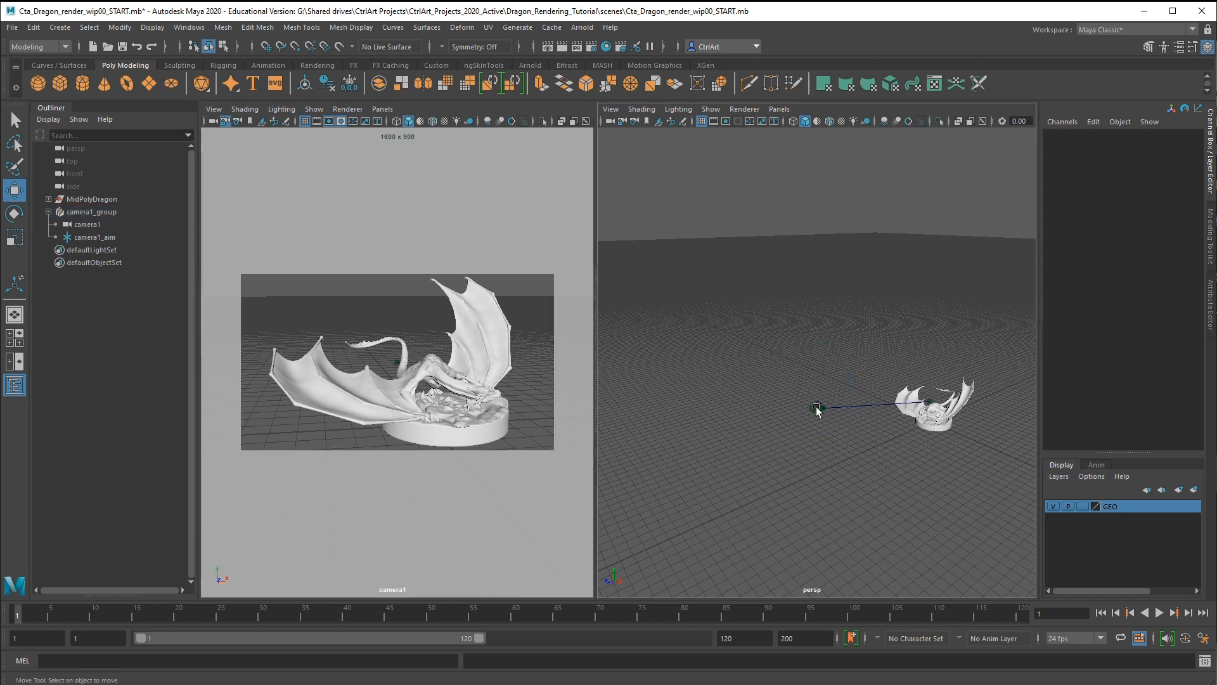
left_click(818, 409)
left_click(825, 350)
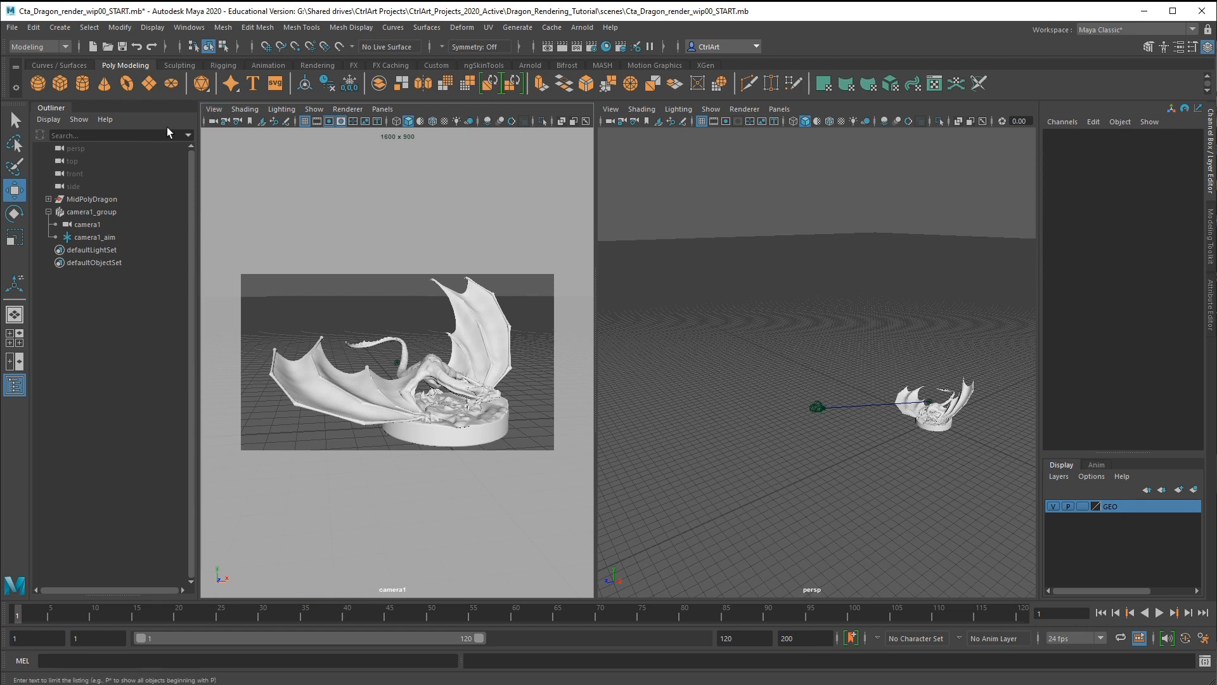
Save camera1's current framing as a bookmark named REN01.
left_click(211, 111)
mouse_move(296, 335)
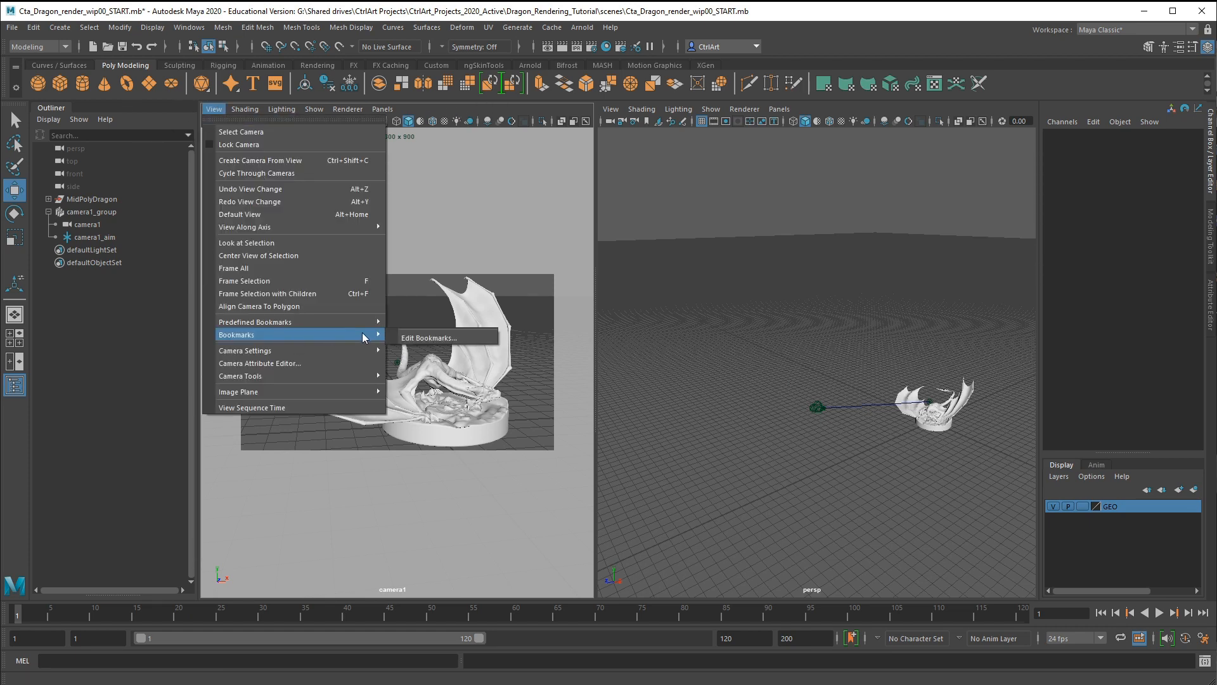
left_click(423, 336)
left_click(870, 456)
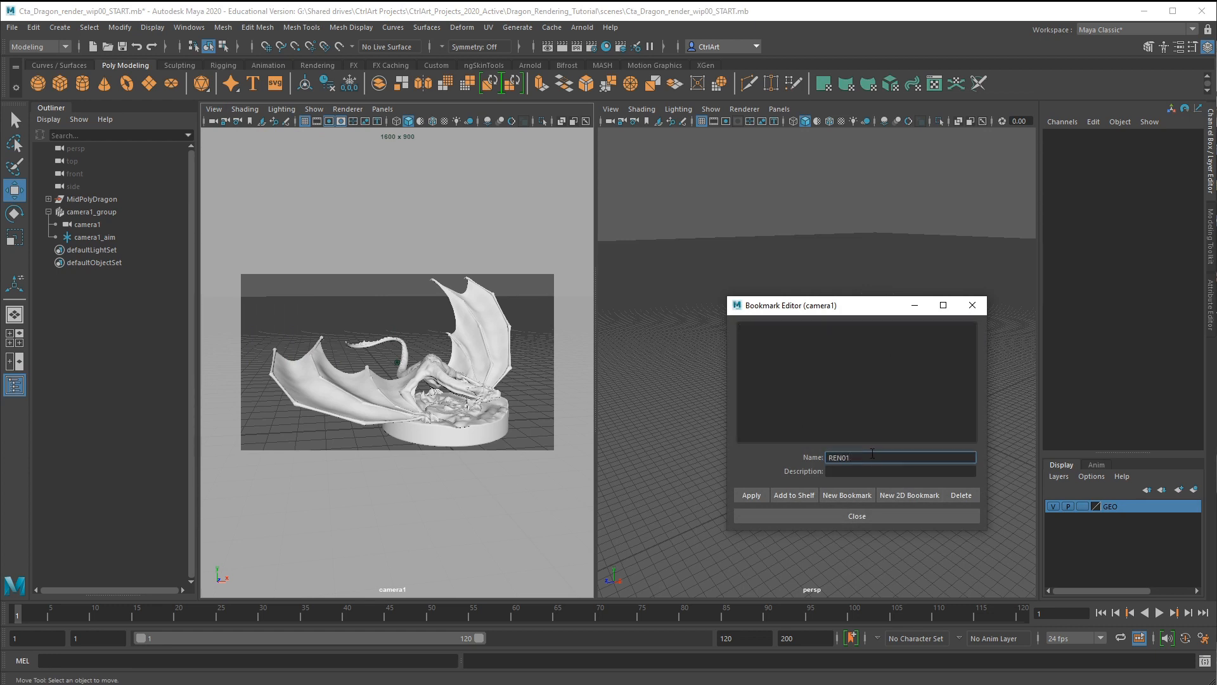
key("Return")
left_click(894, 521)
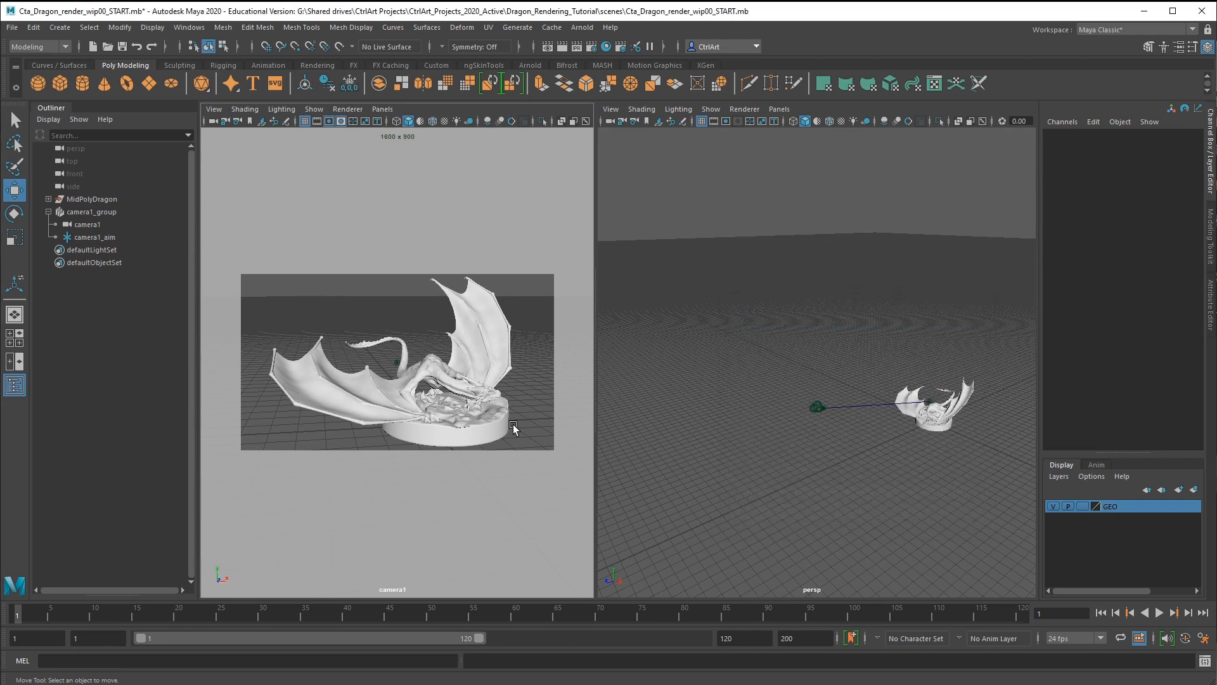
Tumble the camera1 view away from its framing and restore it from the REN01 bookmark.
left_click_drag(356, 342, 492, 447, "alt")
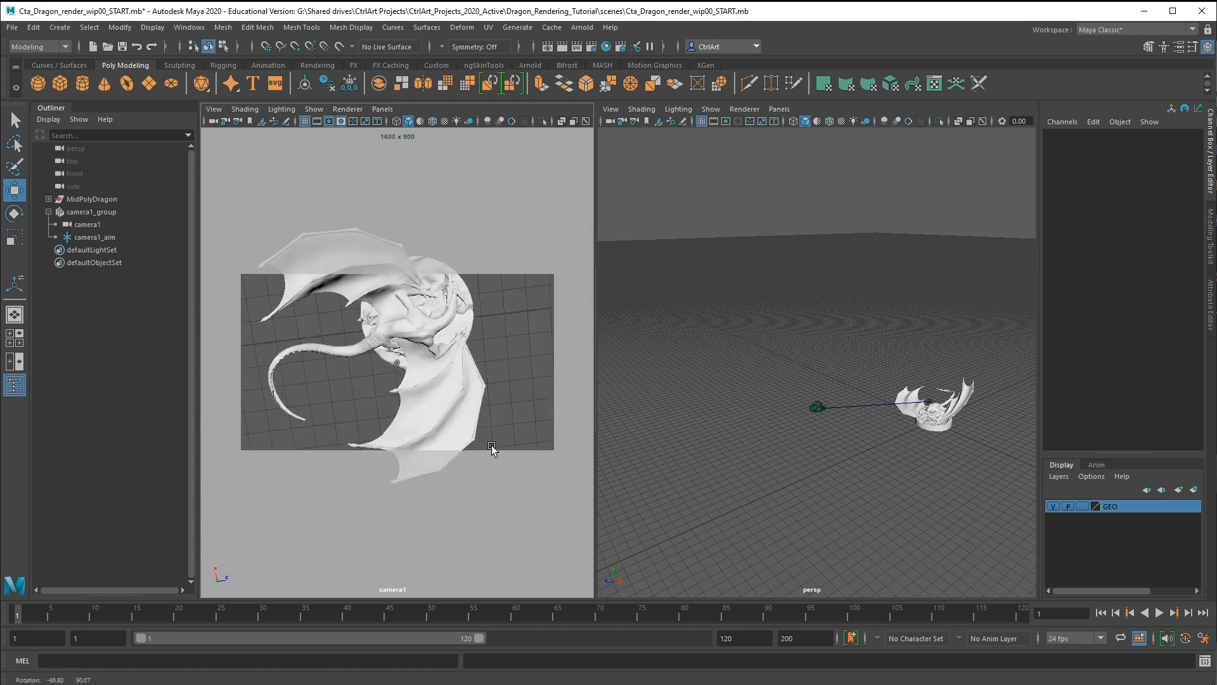
left_click(214, 114)
mouse_move(294, 337)
left_click(430, 341)
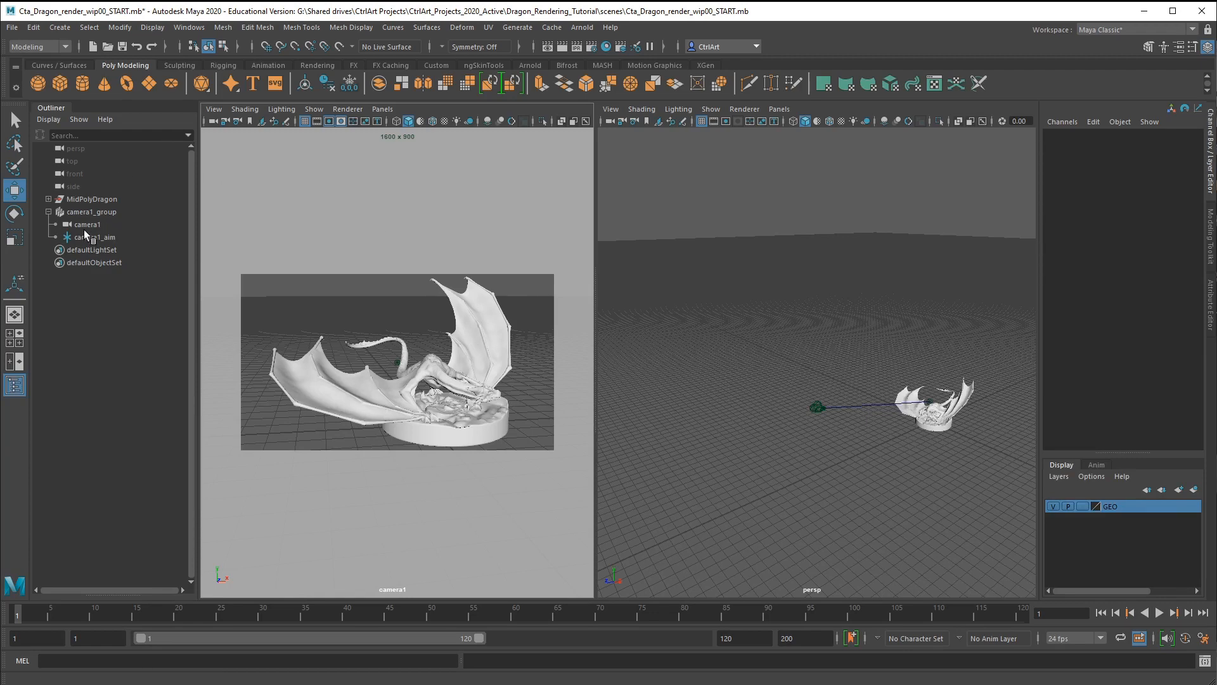
Set keyframes at frame 1 on camera1_aim, camera1 and camera1_group to store their positions.
left_click(112, 238)
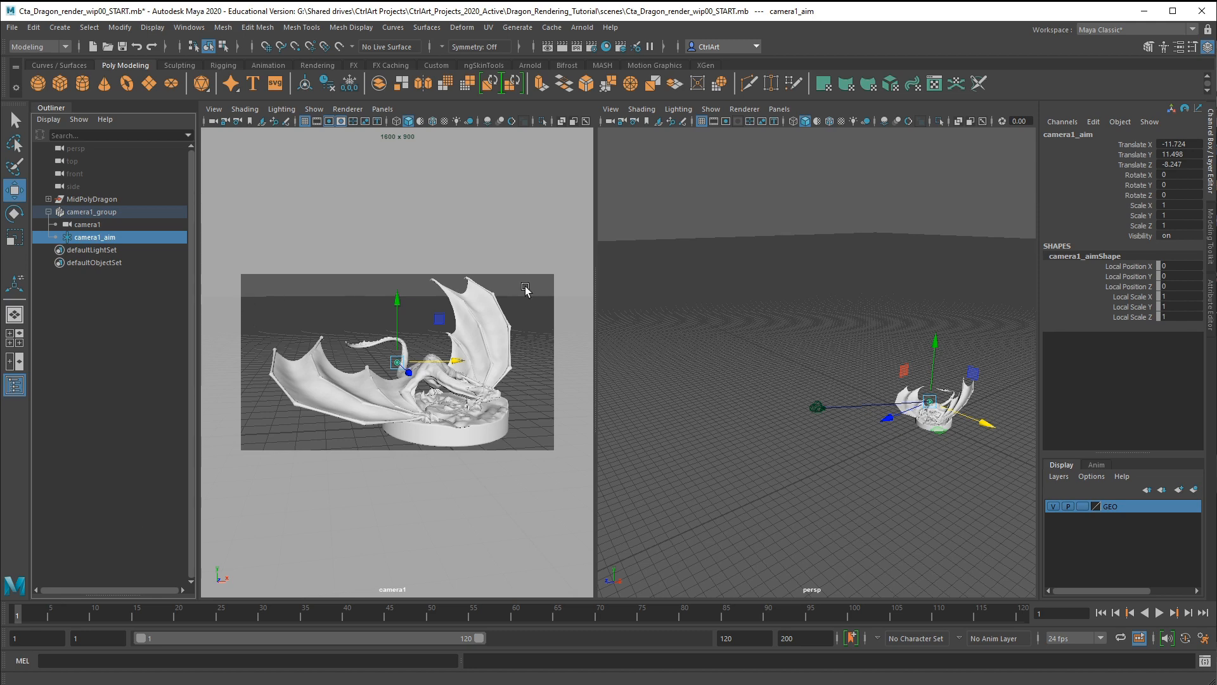
key("s")
left_click(88, 226)
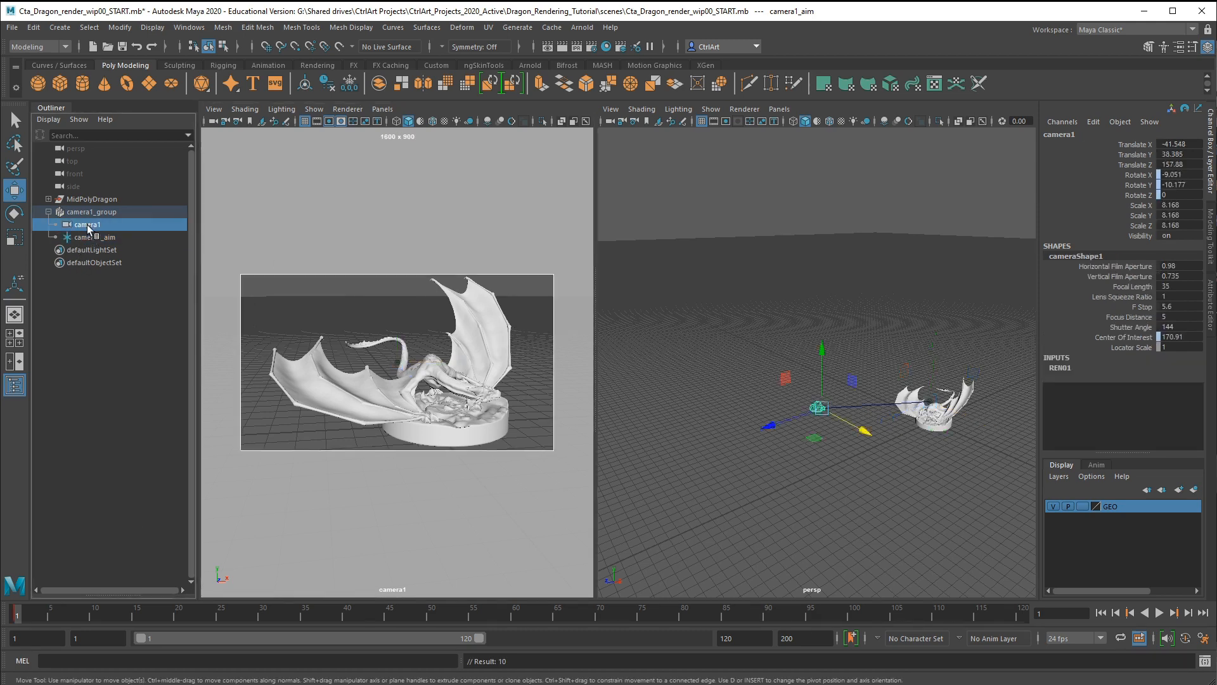
key("s")
left_click(96, 211)
key("s")
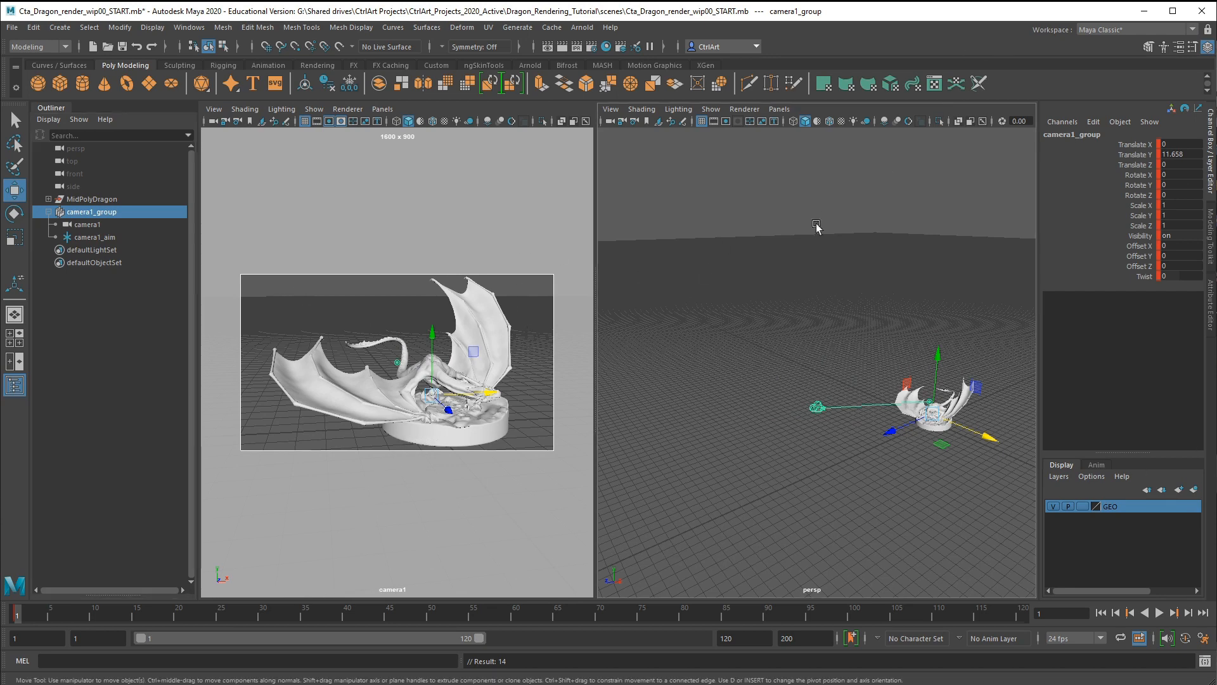
Maximize the perspective view around the dragon with nothing selected and switch to the Rendering menu set.
key("space")
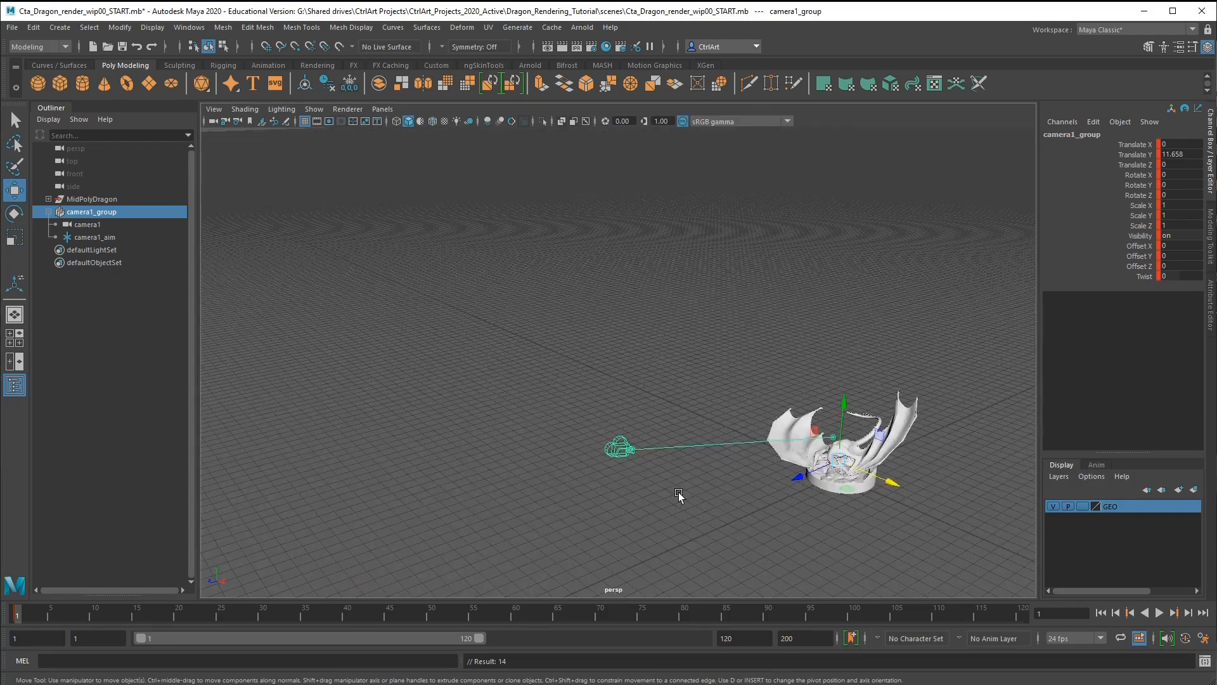
scroll(678, 497, "up", 3)
scroll(622, 390, "up", 1)
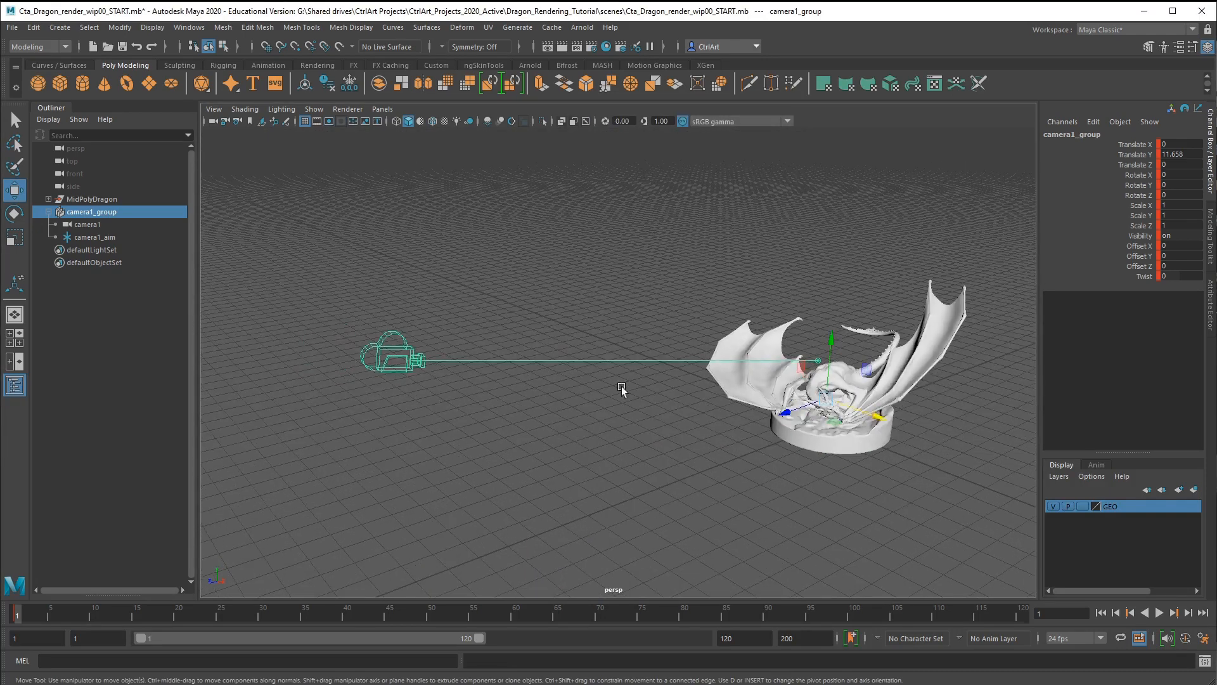
left_click_drag(622, 390, 733, 427, "alt")
left_click(733, 427)
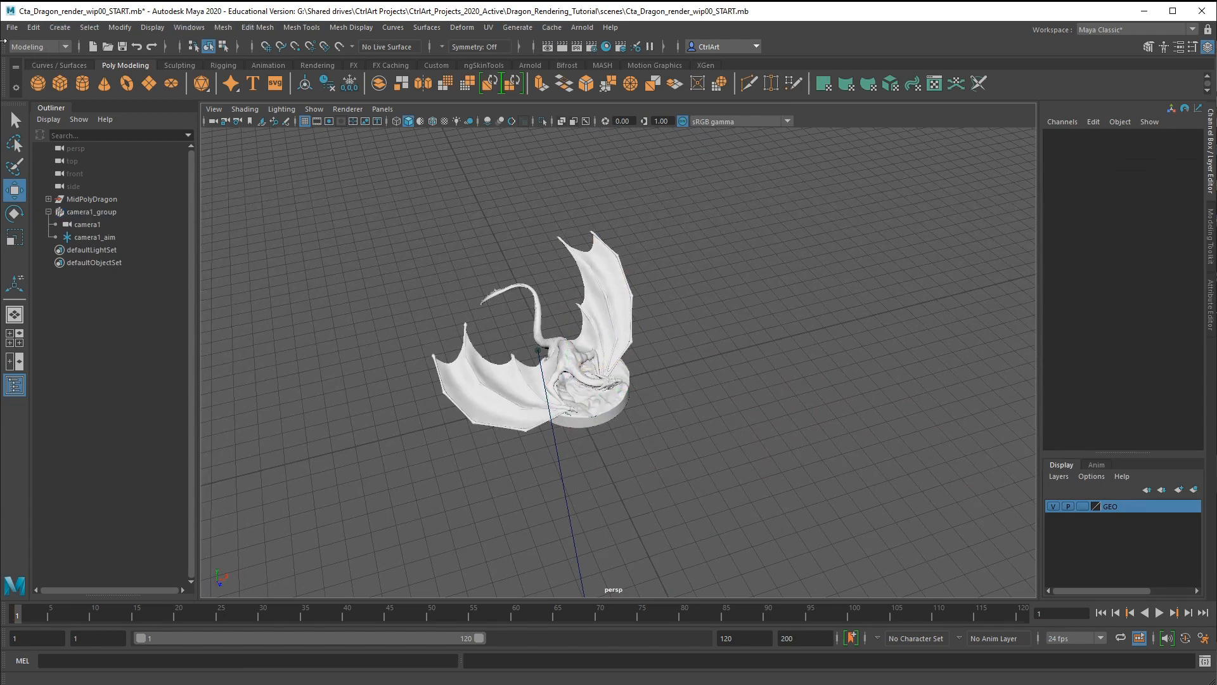
left_click(35, 46)
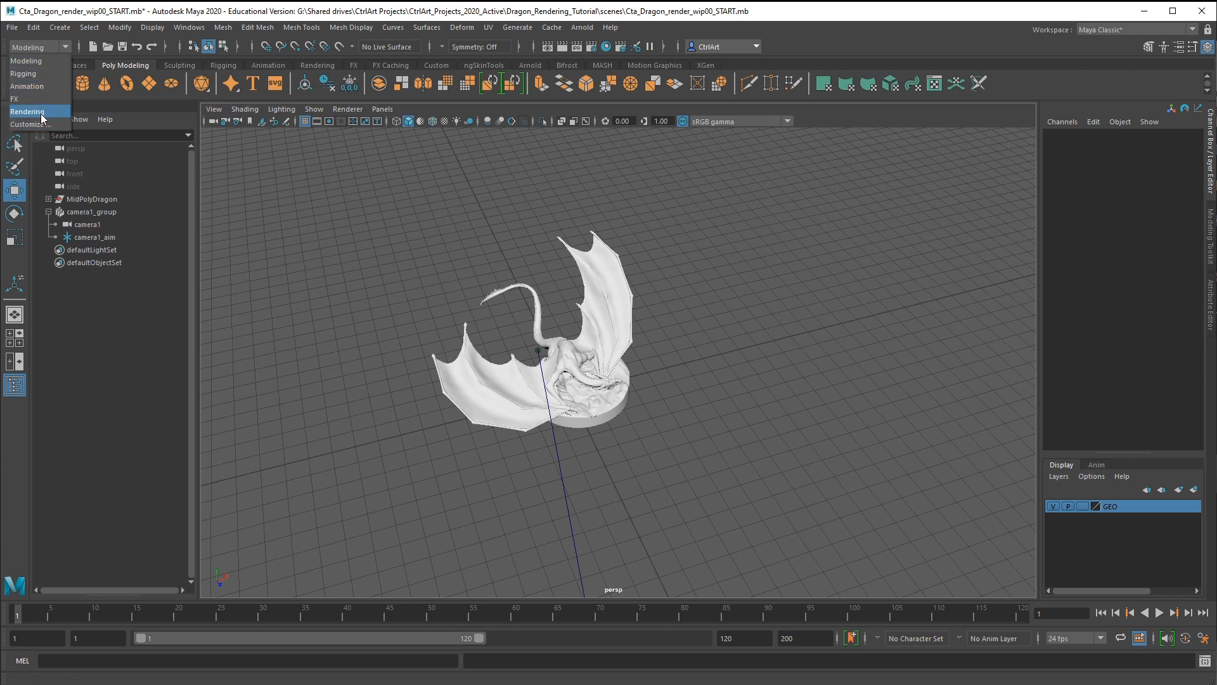
left_click(41, 112)
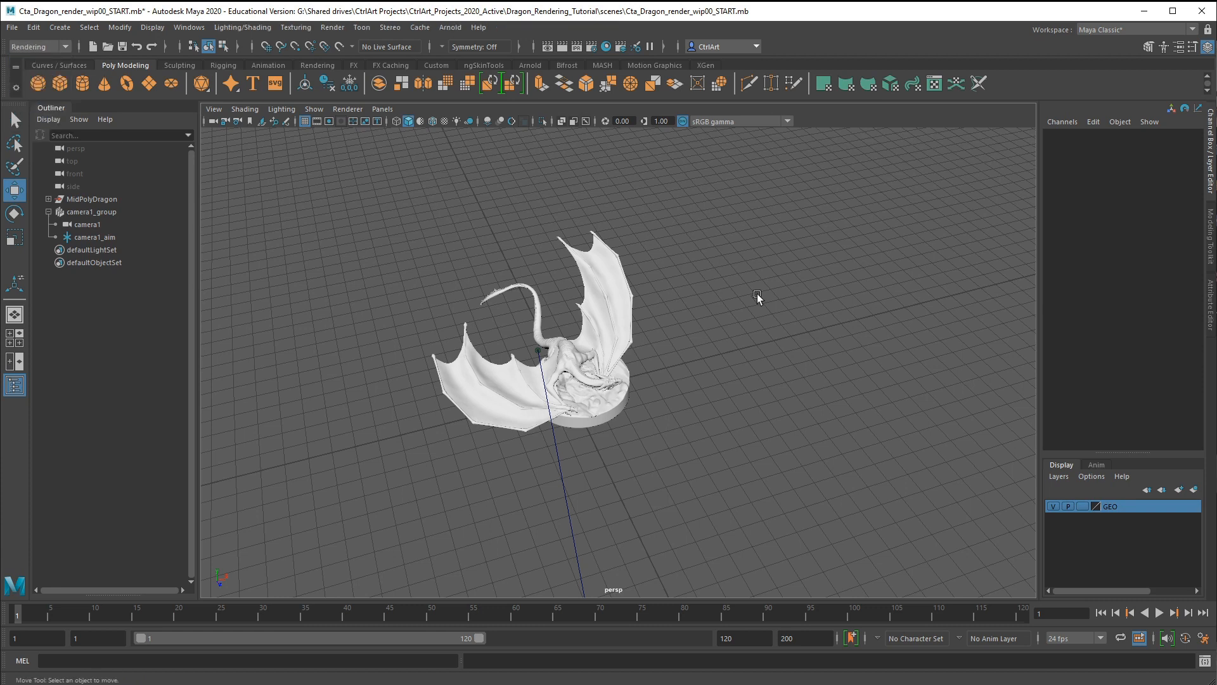
left_click(450, 28)
mouse_move(464, 29)
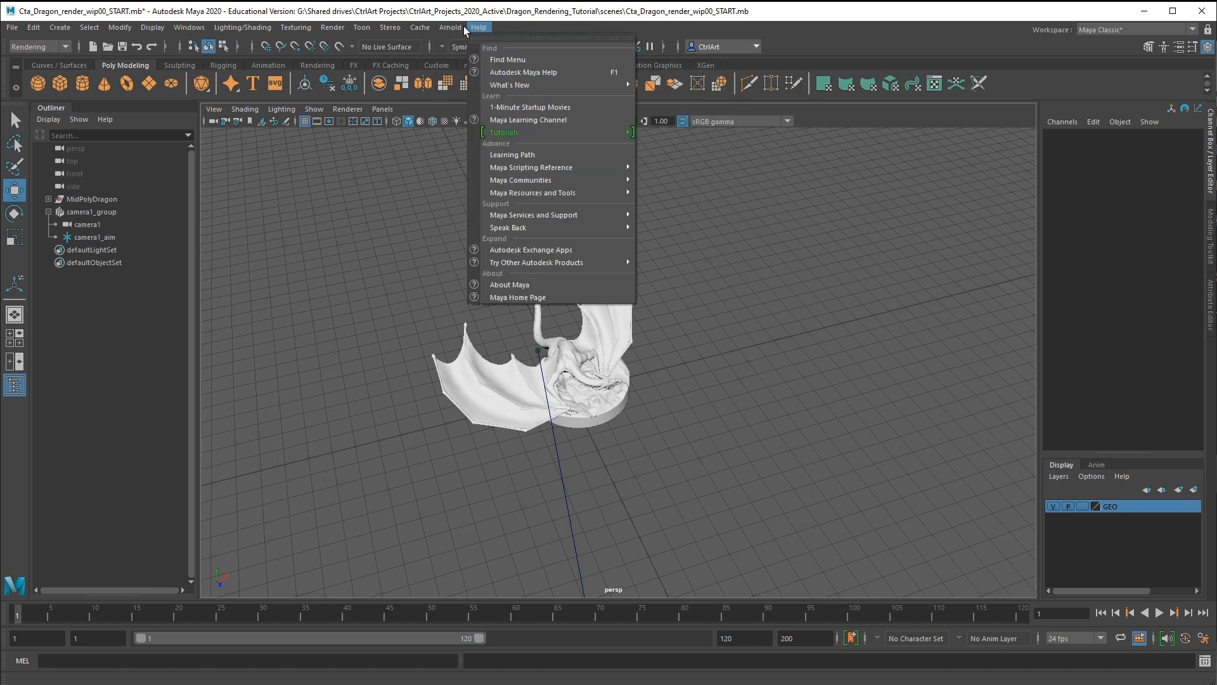
mouse_move(238, 27)
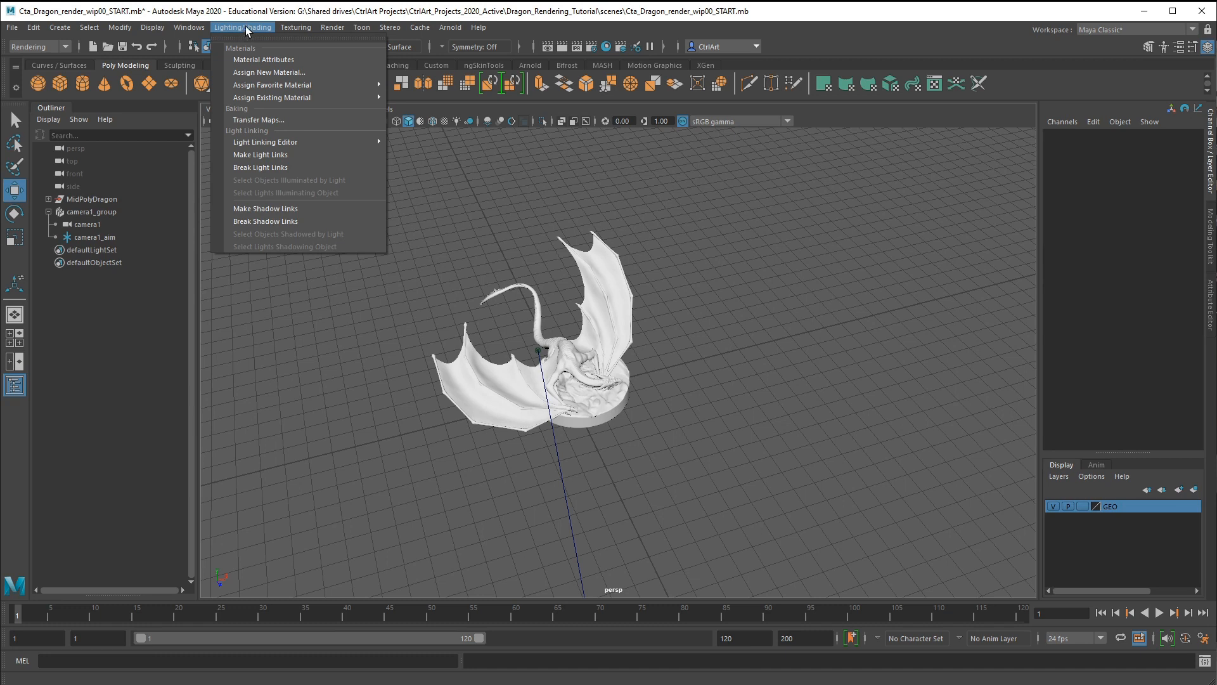
mouse_move(64, 27)
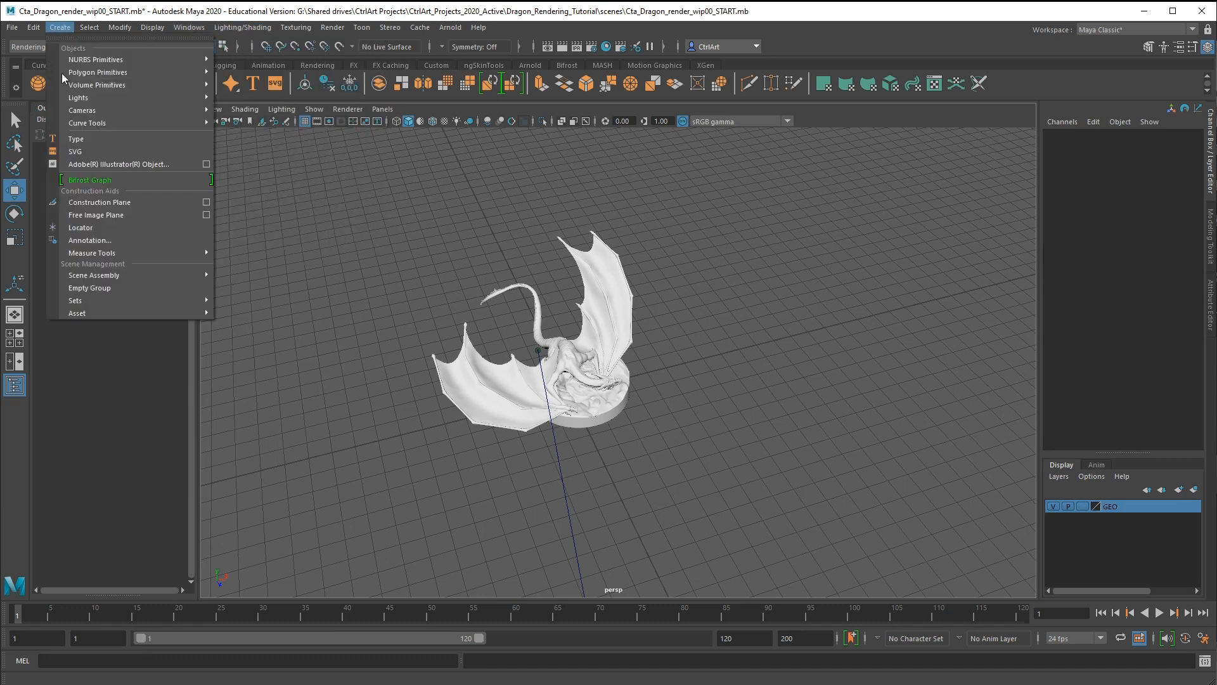
Create an area light and scale it uniformly to about 28.2.
mouse_move(115, 100)
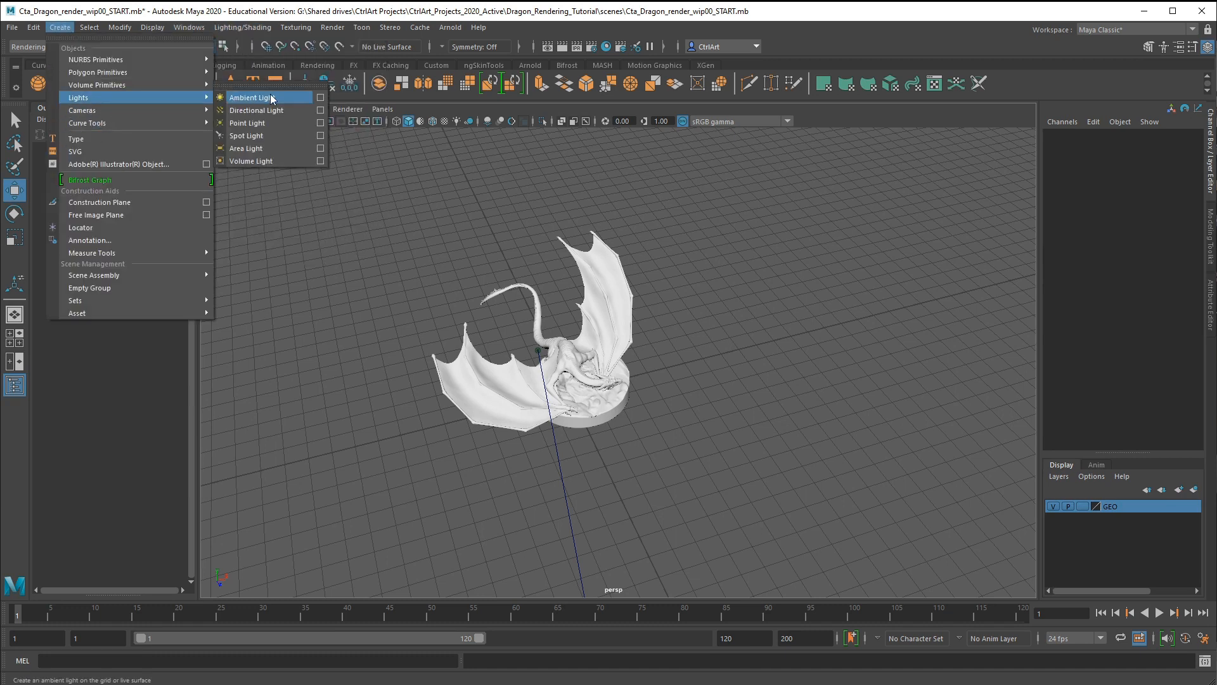
left_click(265, 147)
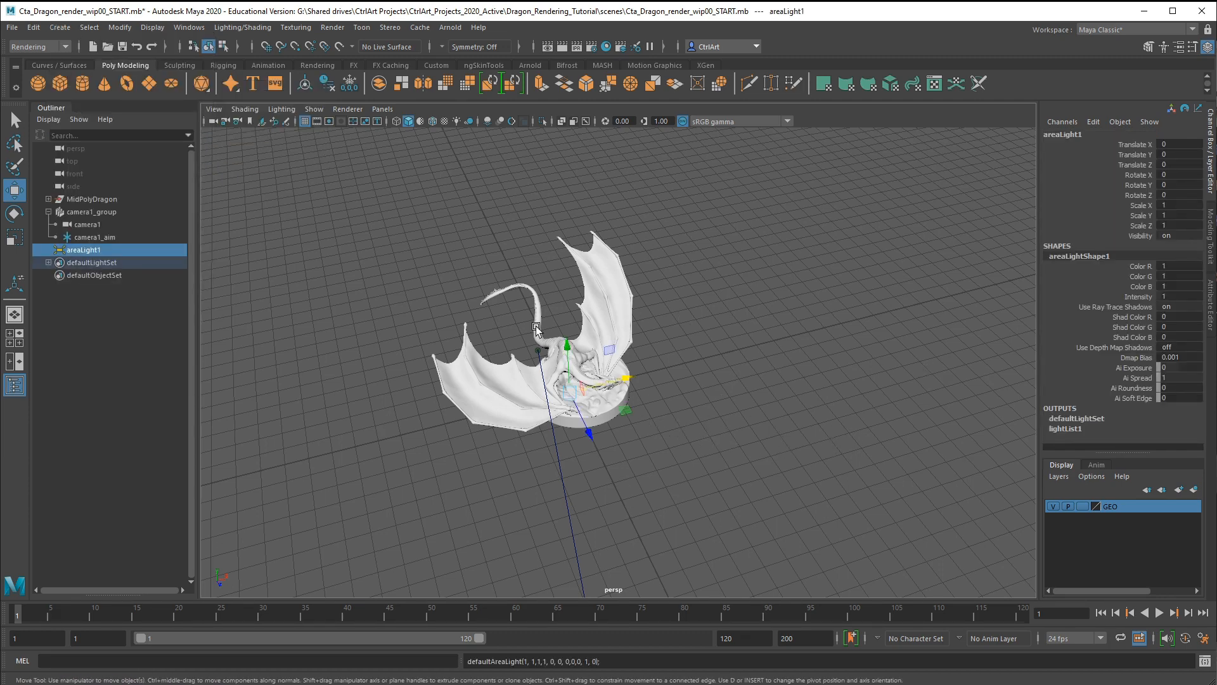
left_click_drag(718, 452, 804, 501, "alt")
key("r")
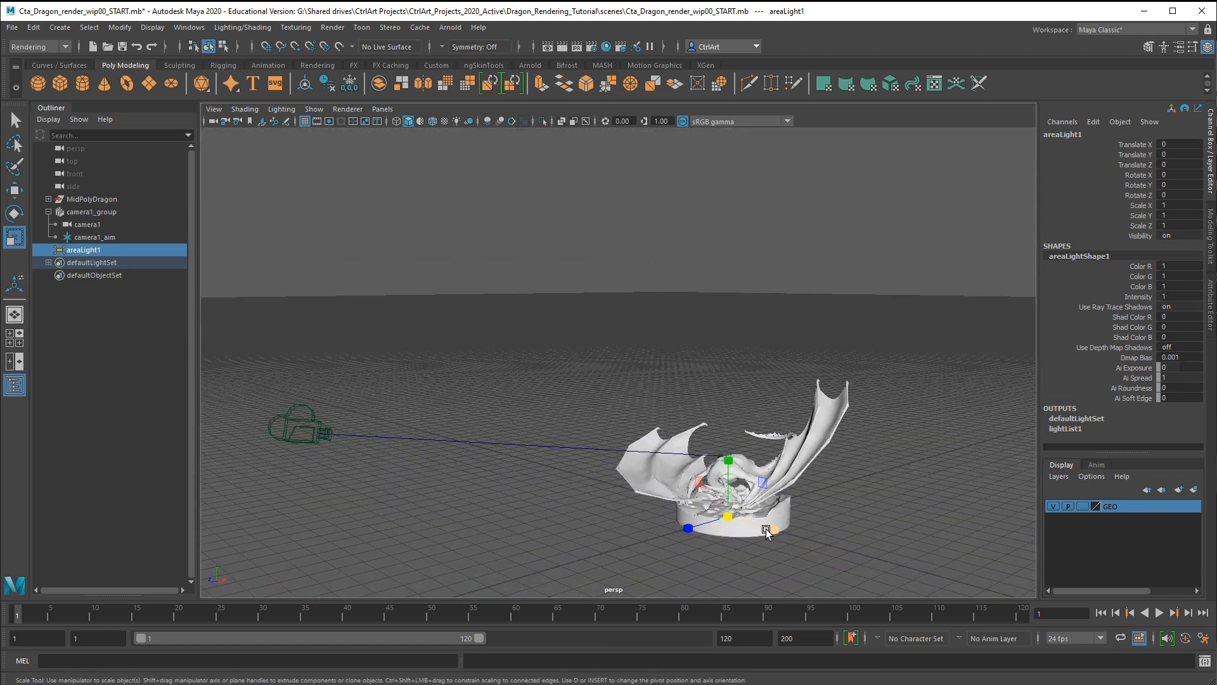
left_click_drag(731, 515, 863, 539)
key("w")
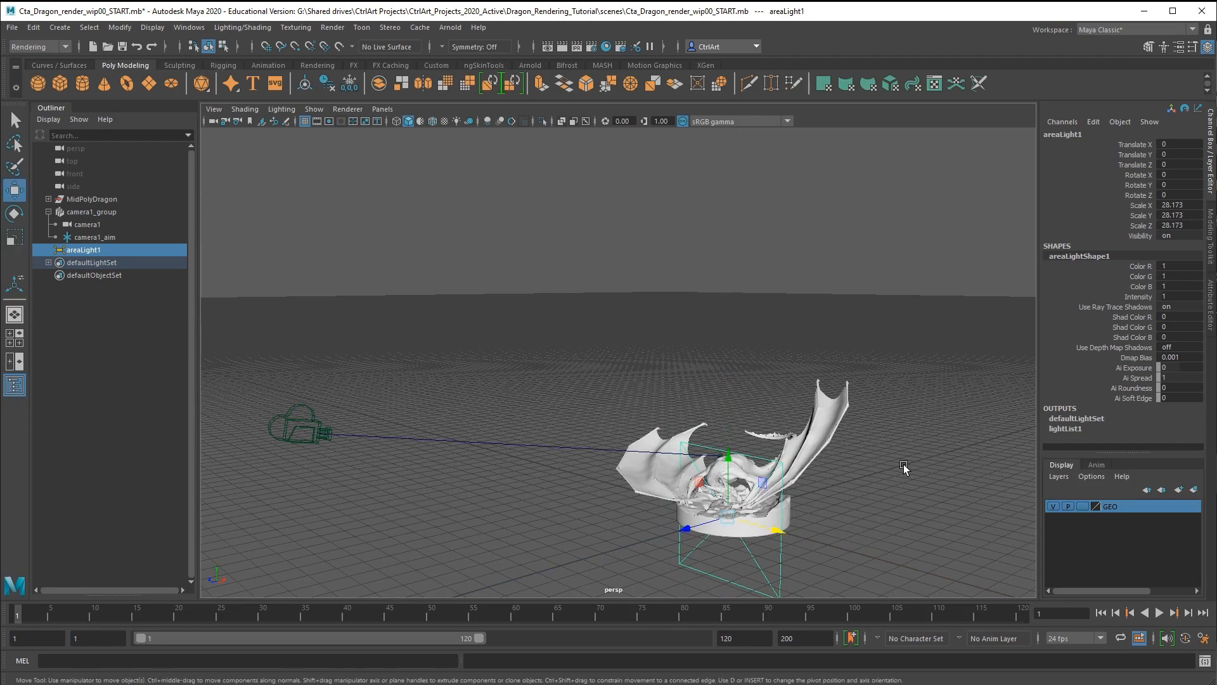
Move the area light out in front of the dragon to a Translate Z of about 64.75.
left_click_drag(939, 447, 560, 493, "alt")
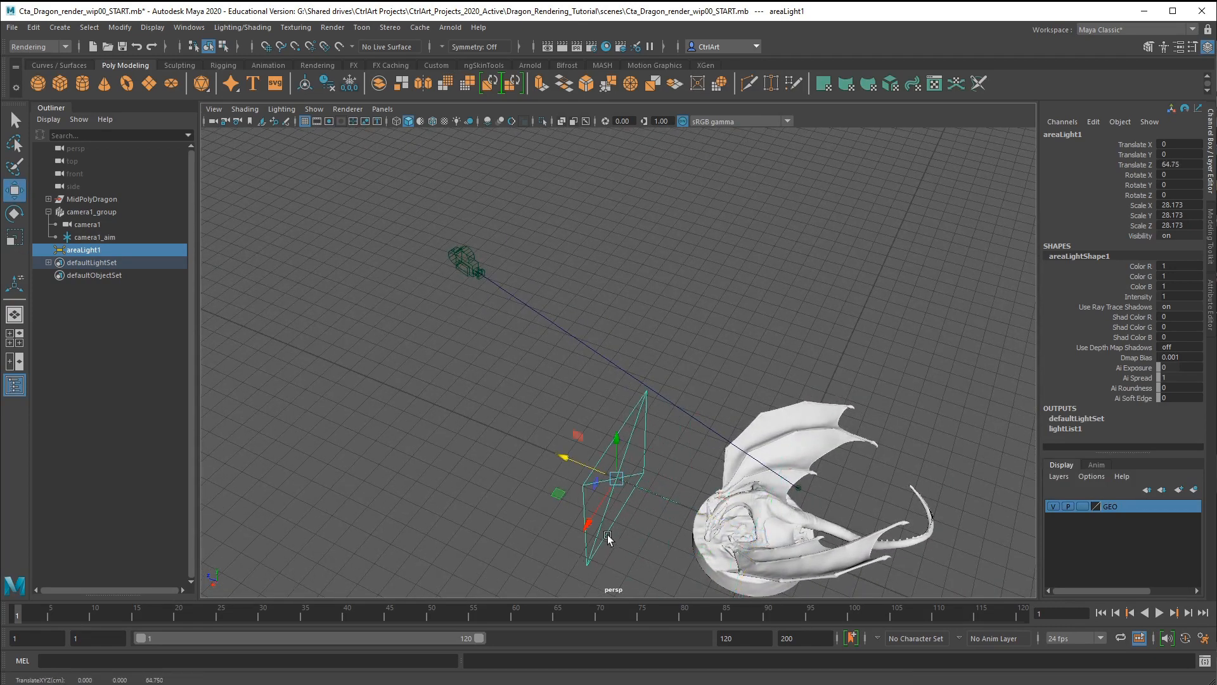
left_click_drag(608, 535, 628, 339, "alt")
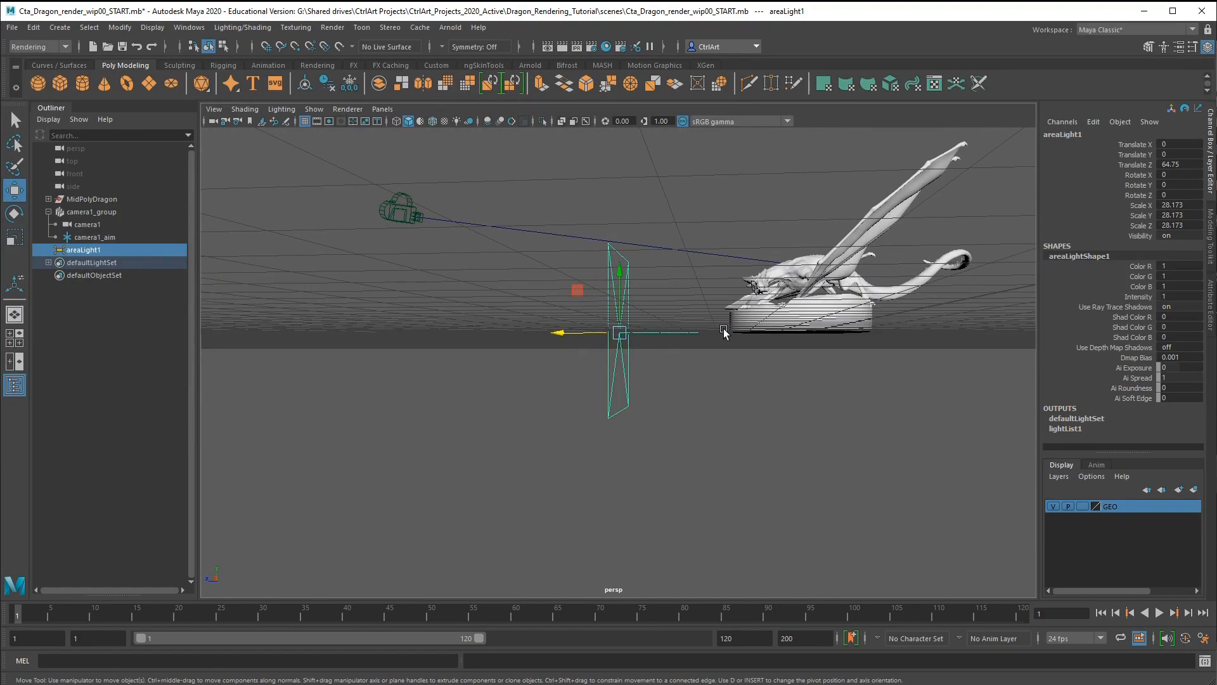
left_click_drag(723, 379, 754, 433, "alt")
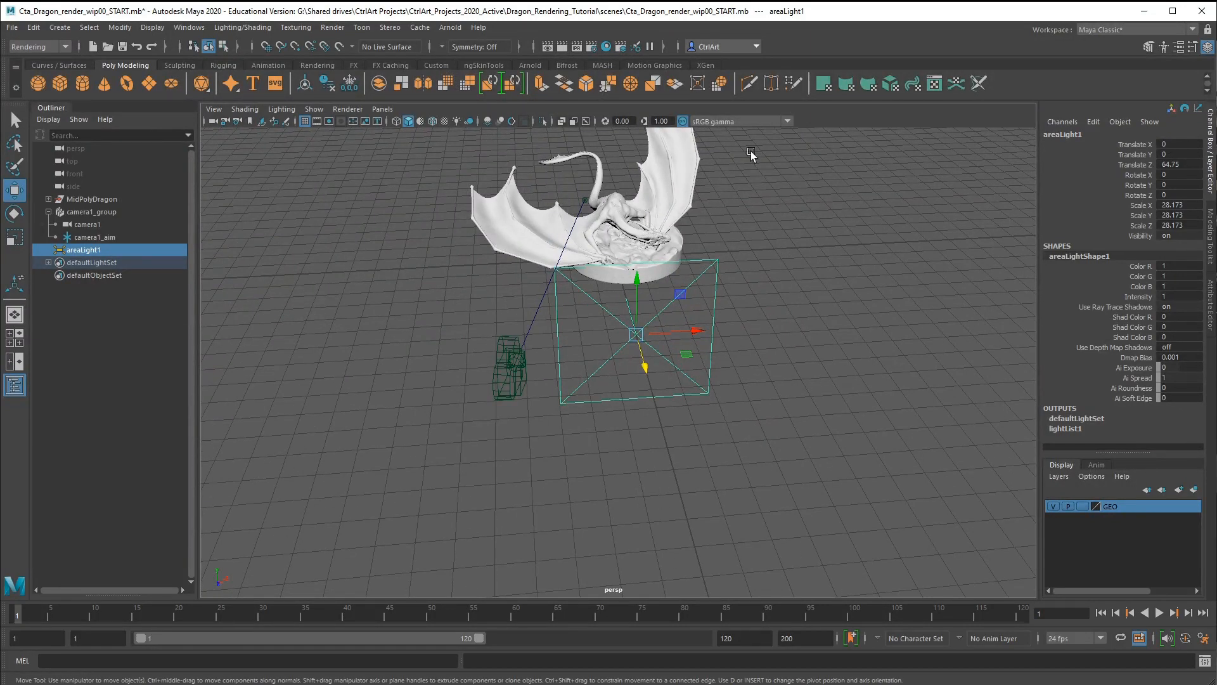
left_click_drag(778, 305, 605, 395, "alt")
left_click_drag(720, 469, 683, 444, "alt")
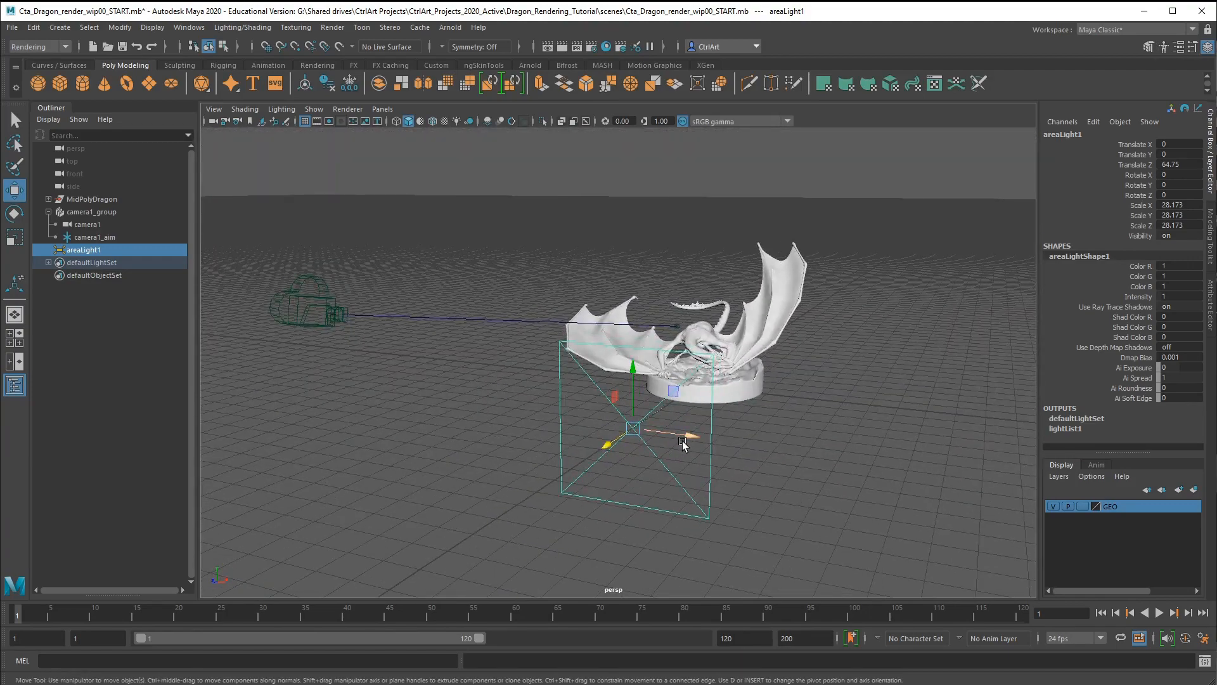
Show the area light's target manipulator and place the aim point on the dragon's base.
key("t")
left_click_drag(843, 466, 762, 493, "alt")
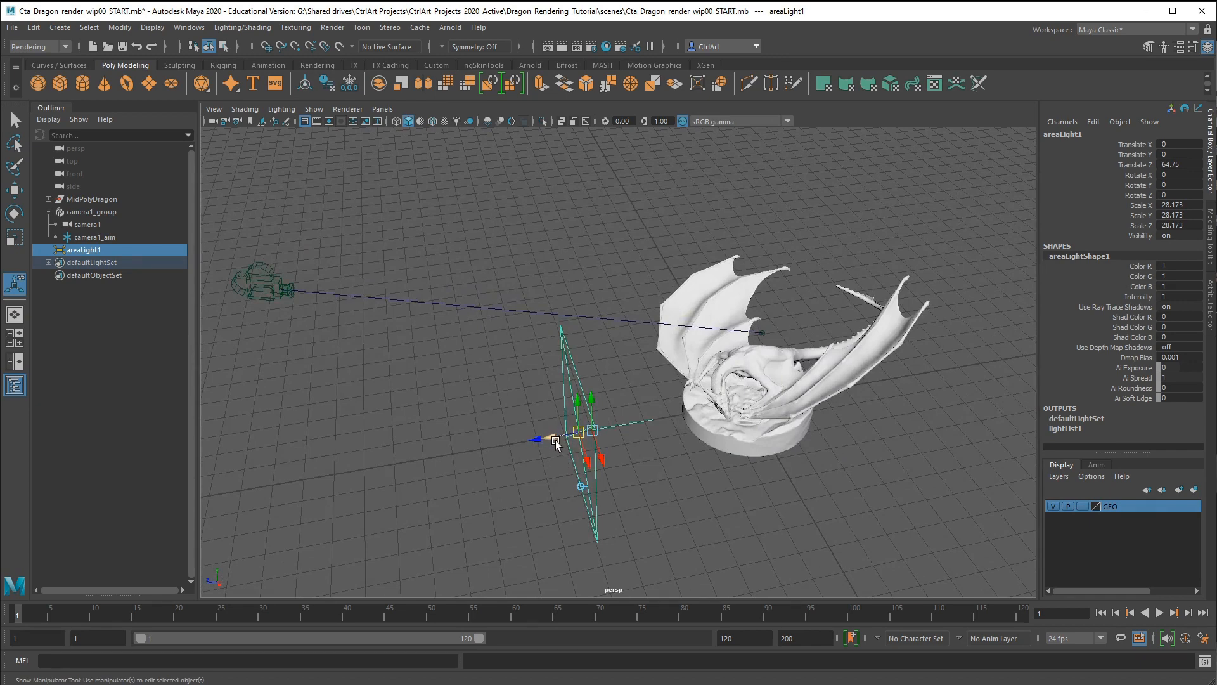
left_click_drag(545, 444, 724, 423)
left_click(724, 423)
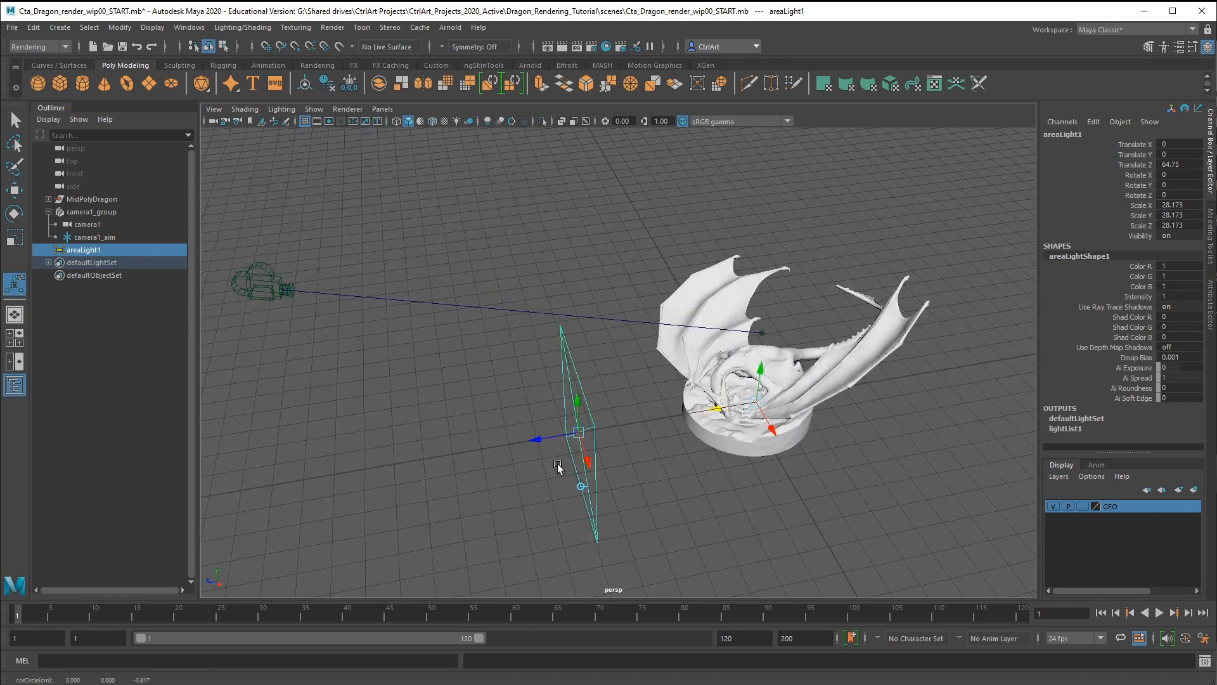
Raise and shift the area light to about X 63.9, Y 83.1, keeping it aimed at the dragon with its target manipulator.
left_click_drag(567, 449, 770, 405, "alt")
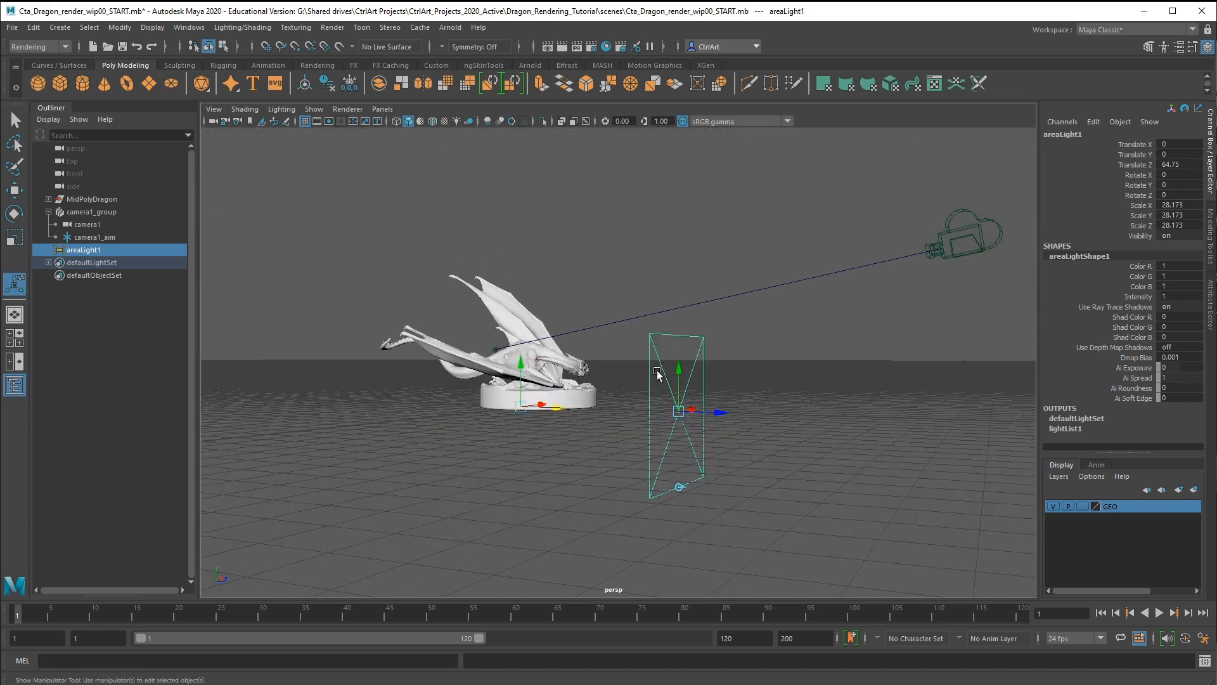
left_click_drag(526, 409, 536, 485)
left_click_drag(568, 288, 664, 136)
scroll(745, 352, "down", 2)
left_click_drag(745, 353, 615, 421, "alt")
left_click_drag(615, 422, 771, 462)
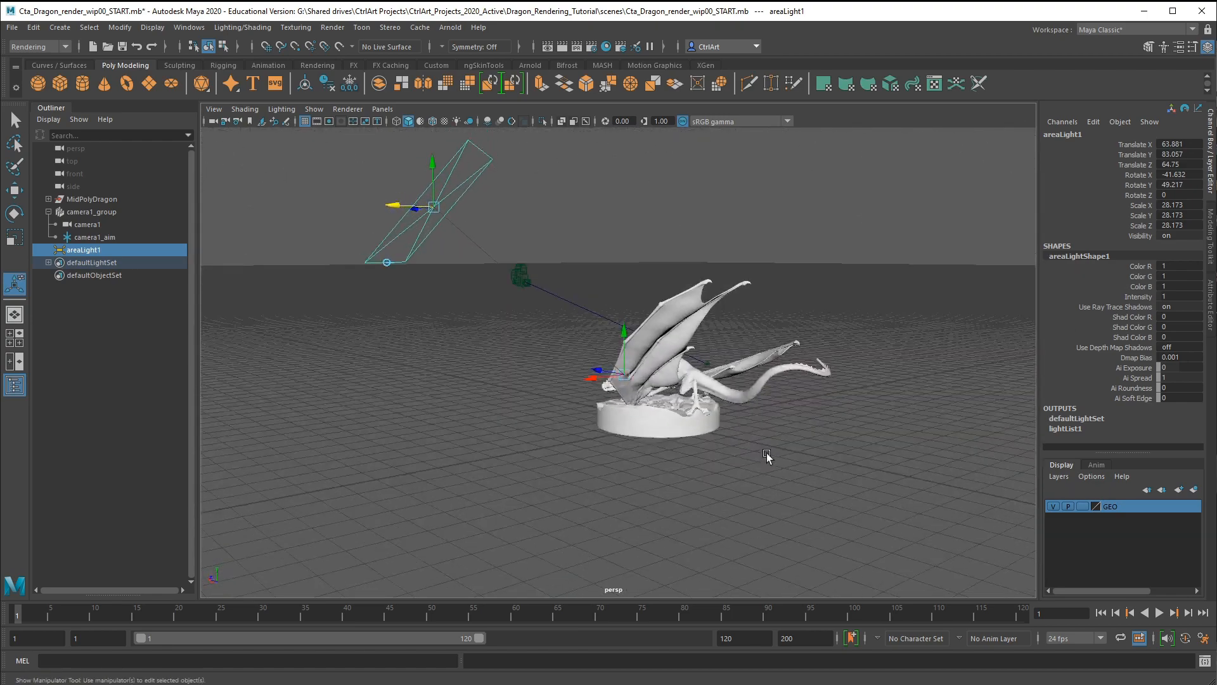
Enlarge the area light to a scale of about 45.9 and move it to about X 69.2, Y 71.05, Z 62.9.
key("r")
left_click_drag(426, 211, 728, 421)
key("w")
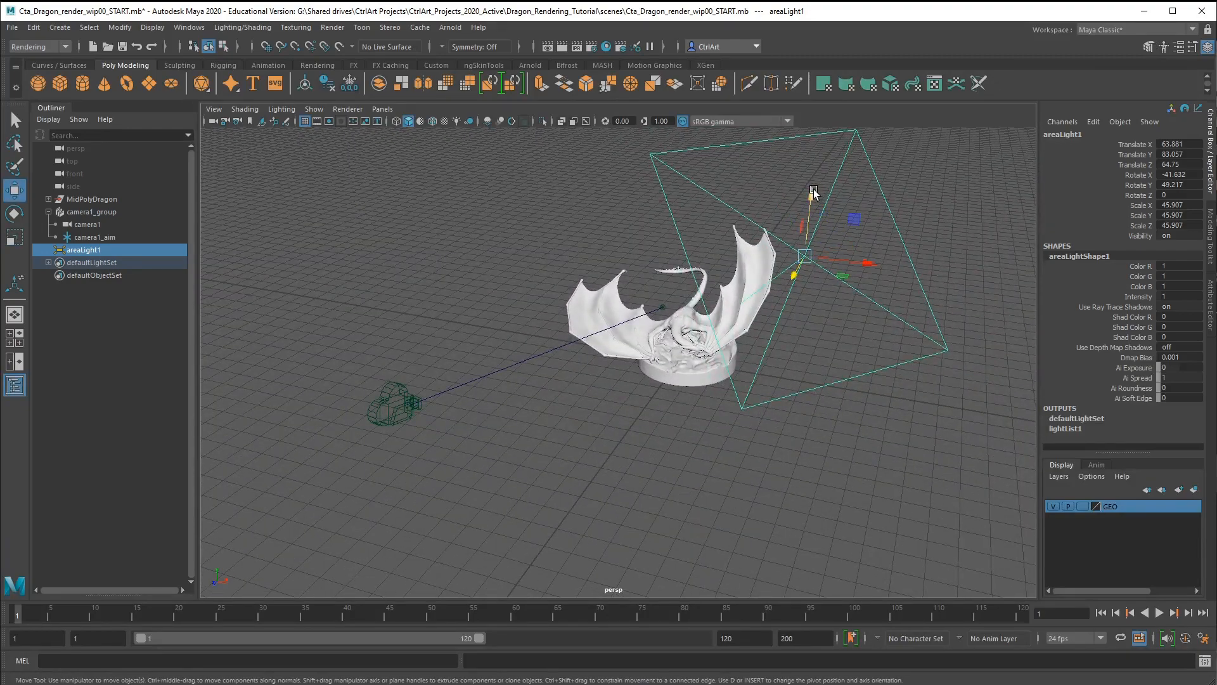
left_click_drag(806, 239, 807, 272)
left_click_drag(809, 448, 801, 420, "alt")
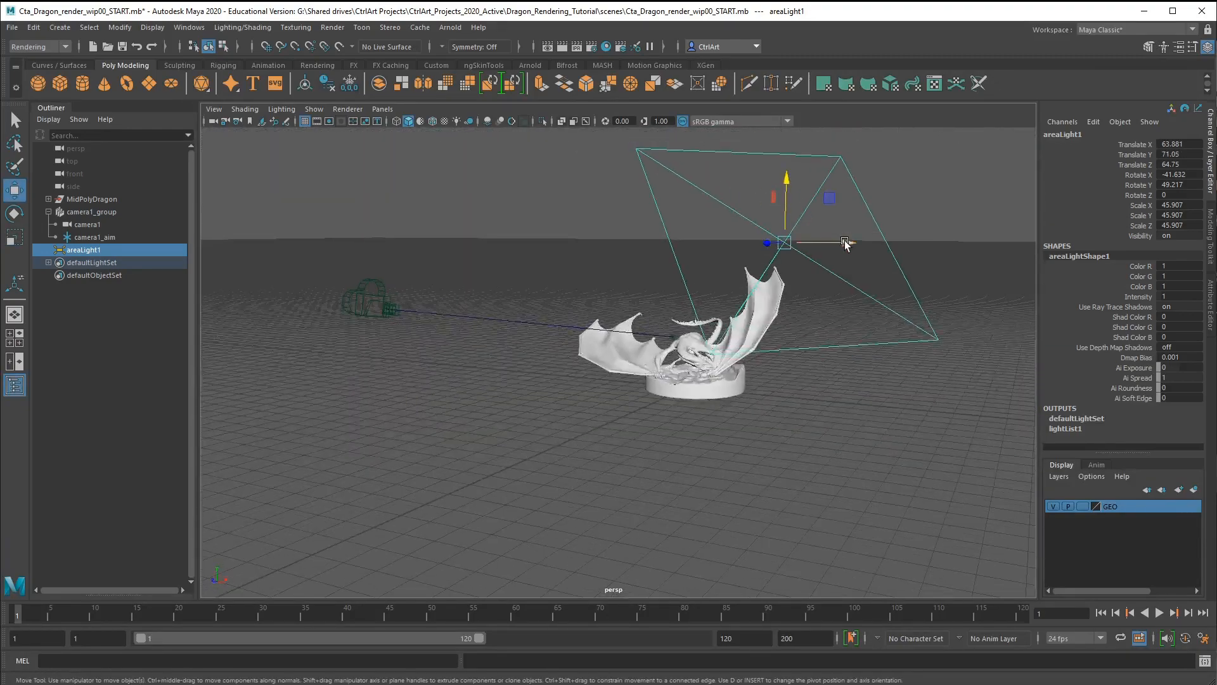
left_click_drag(845, 239, 727, 440)
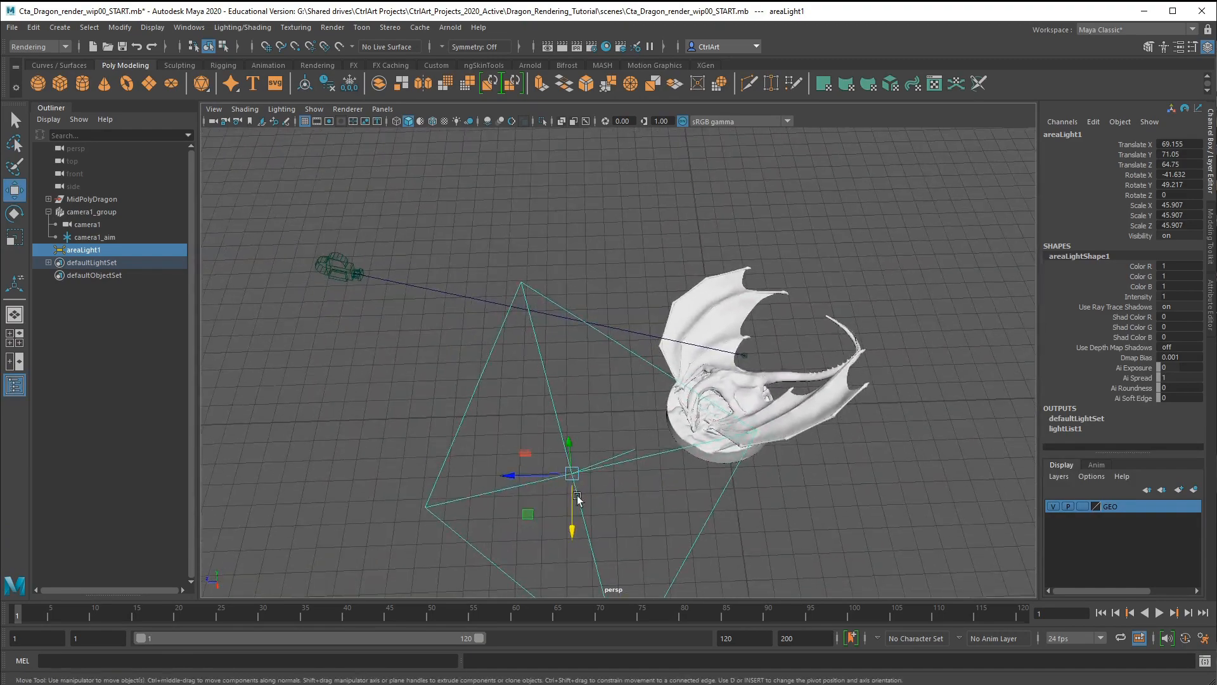
left_click_drag(508, 475, 515, 473)
Re-aim the area light at the dragon by moving its target point, rotating it to about X -39.3, Y 40.9.
left_click_drag(712, 521, 846, 472, "alt")
key("t")
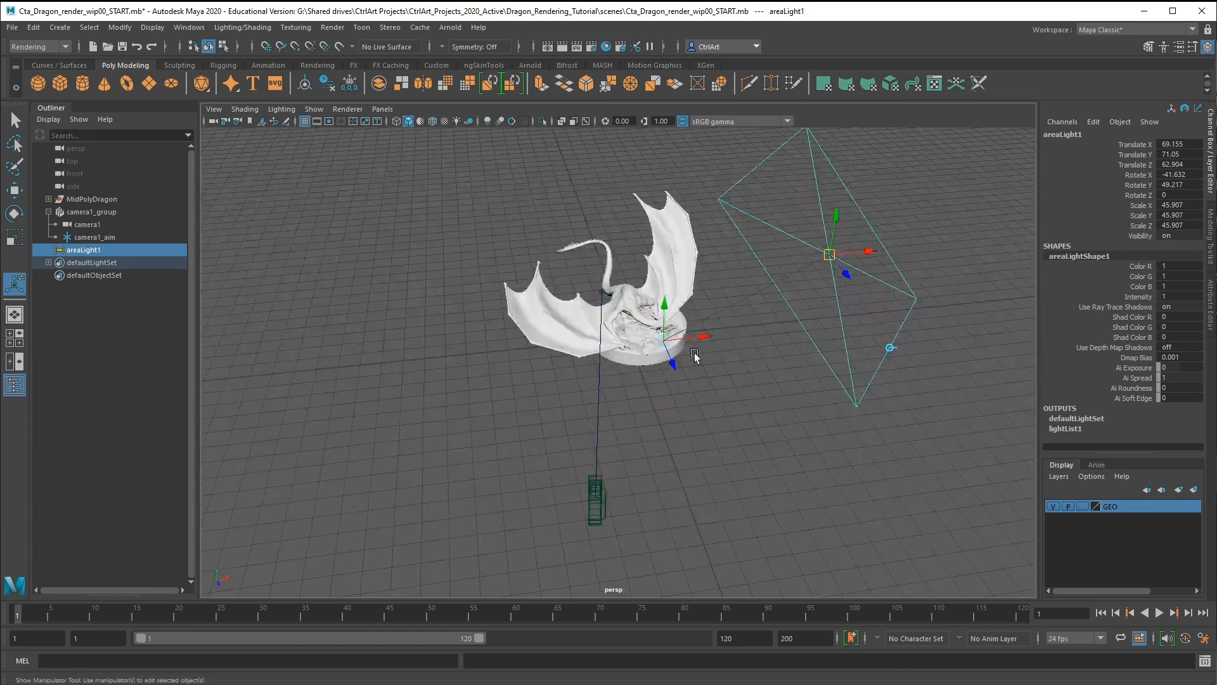
left_click_drag(675, 364, 666, 288)
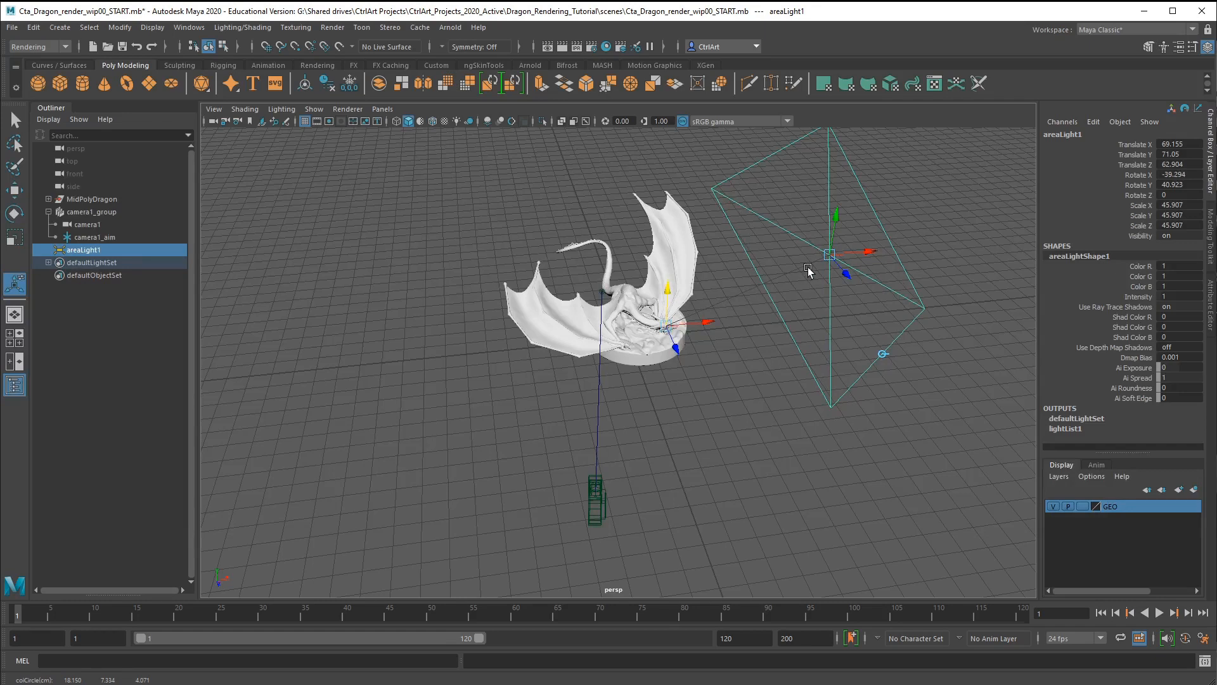
Display the area light's Arnold attributes and set its exposure to 0.
key("ctrl+a")
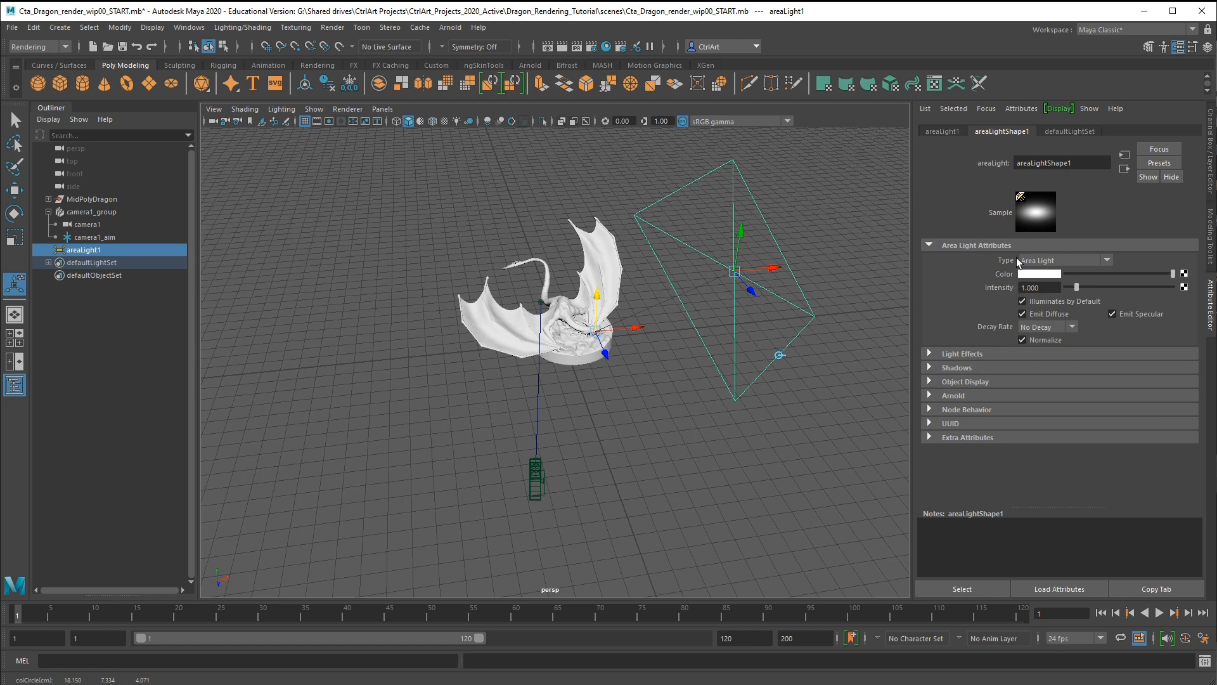
left_click(930, 395)
scroll(1114, 370, "down", 3)
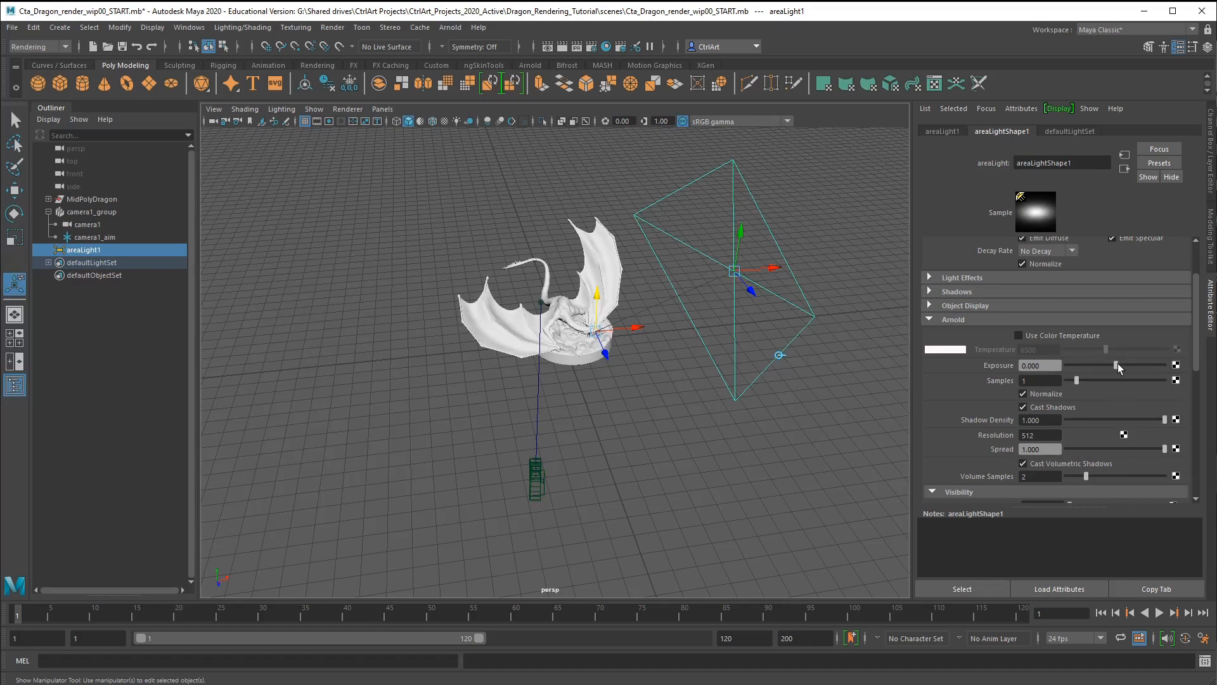
left_click_drag(1119, 366, 1129, 367)
left_click(1025, 366)
type("1")
key("BackSpace")
type("0")
key("Return")
Open the Arnold RenderView for a test render of the scene and move its window clear of the viewport.
left_click(457, 28)
left_click(516, 61)
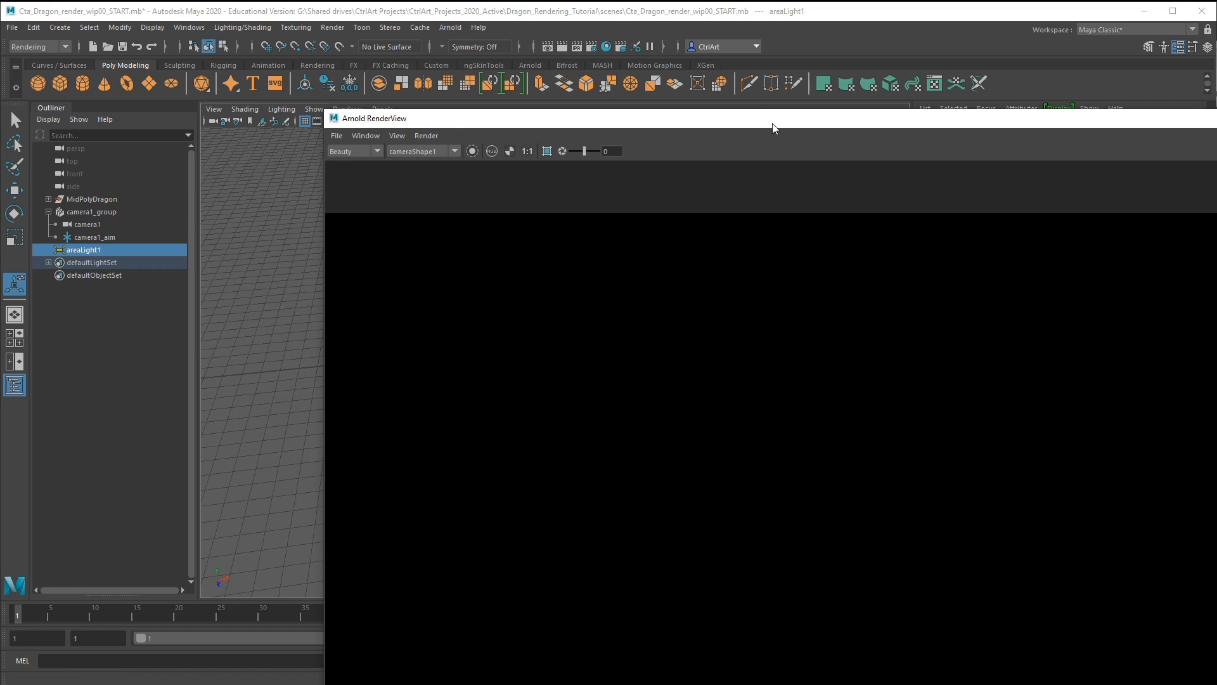
left_click_drag(785, 120, 585, 34)
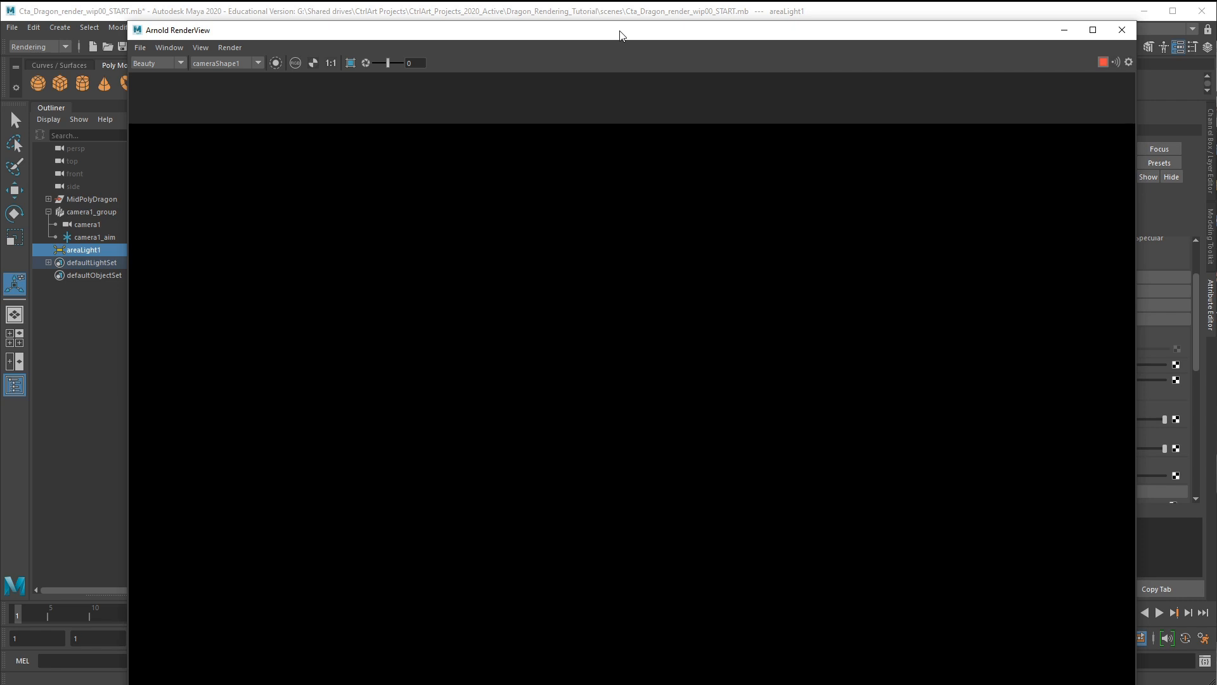
left_click_drag(620, 35, 665, 663)
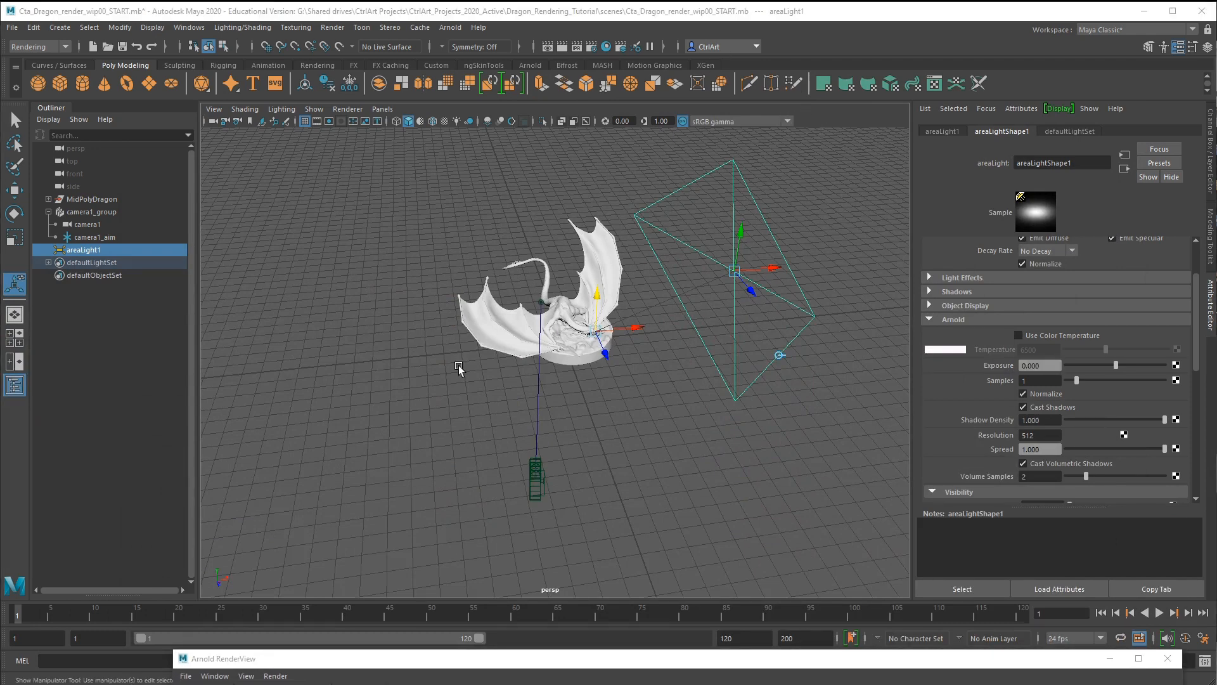
Show the camera1 and perspective views side by side, then reposition and minimize the Arnold RenderView.
key("space")
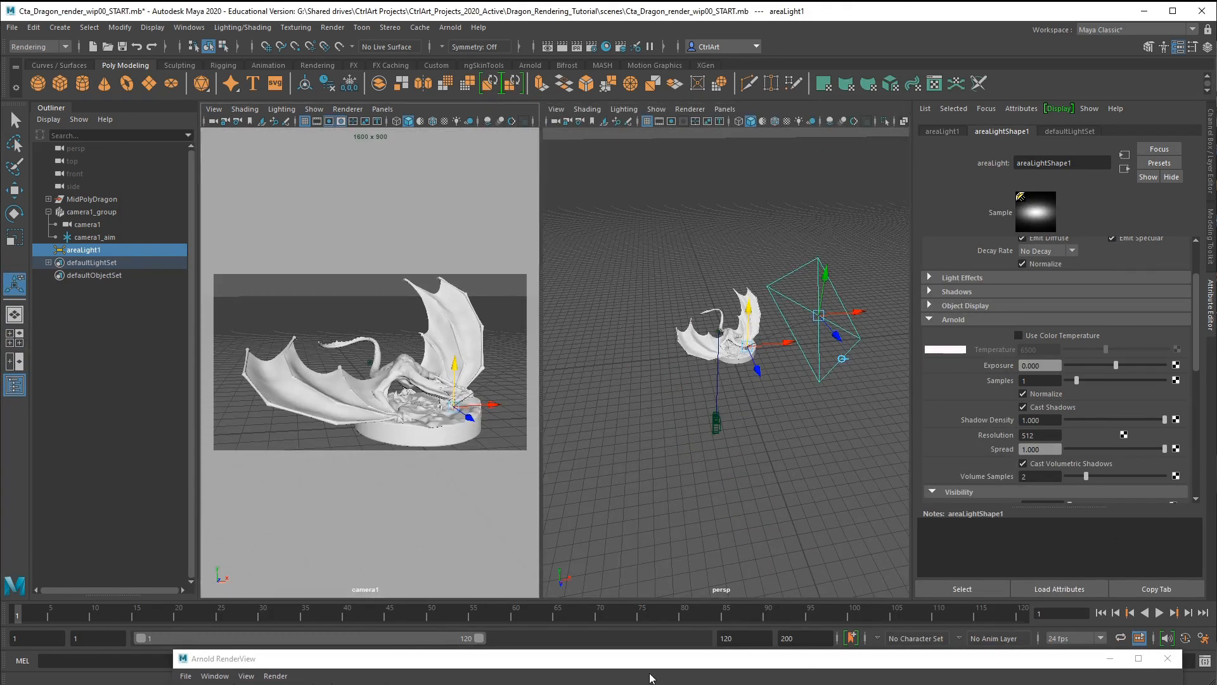
left_click_drag(651, 660, 626, 105)
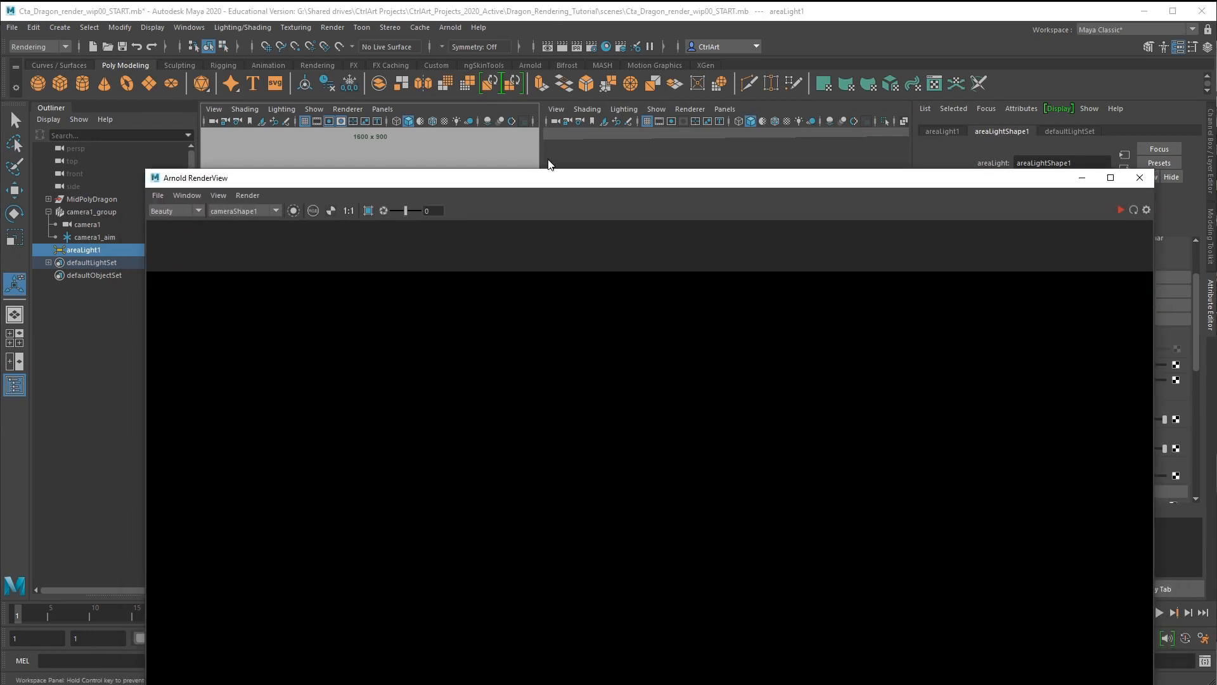
left_click_drag(536, 177, 468, 43)
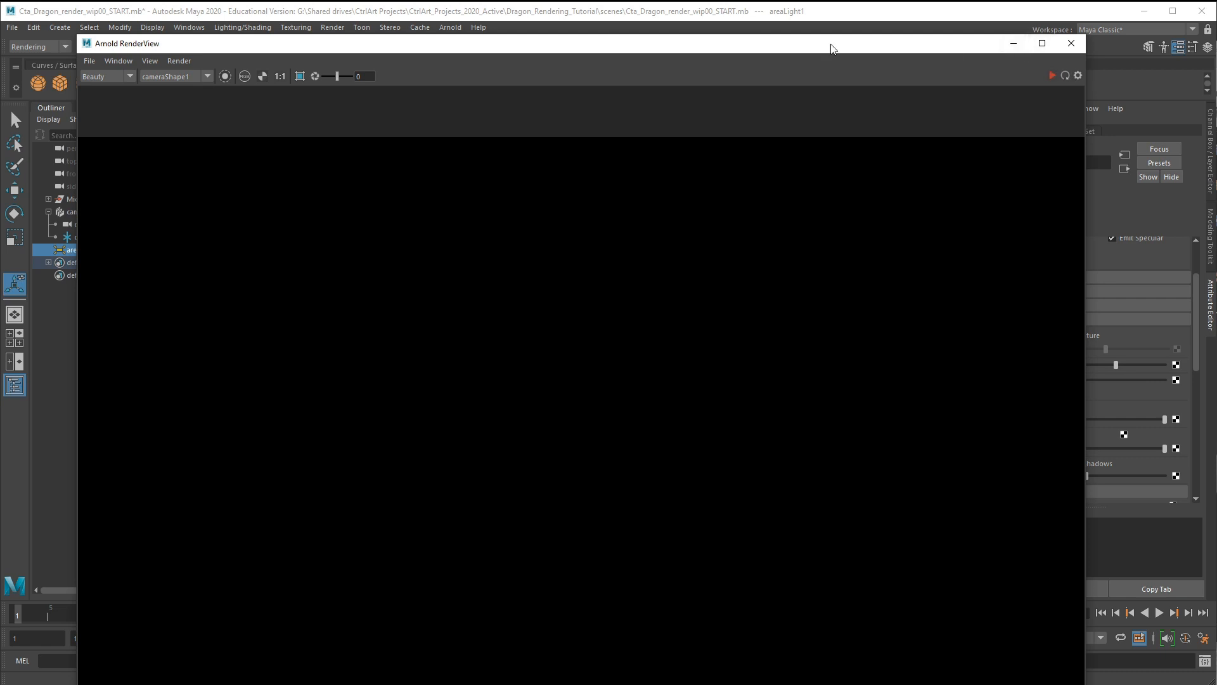
mouse_move(815, 49)
left_mouse_down()
mouse_move(767, 55)
mouse_move(809, 48)
left_mouse_up()
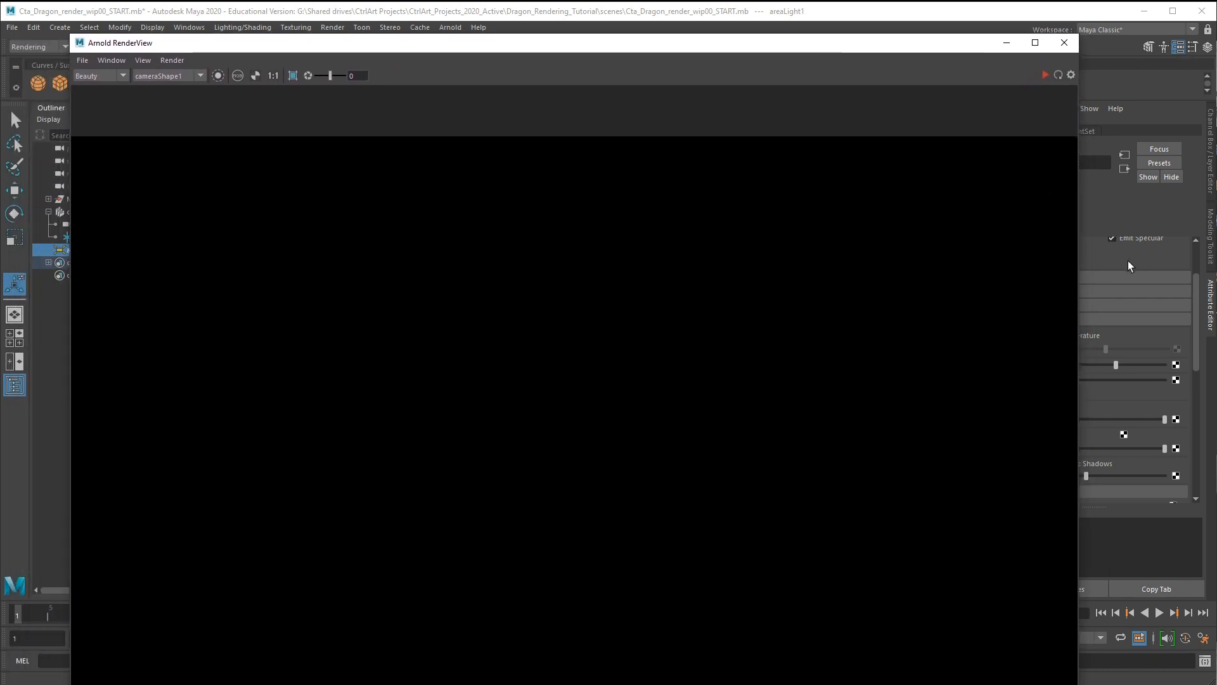
left_click(1007, 42)
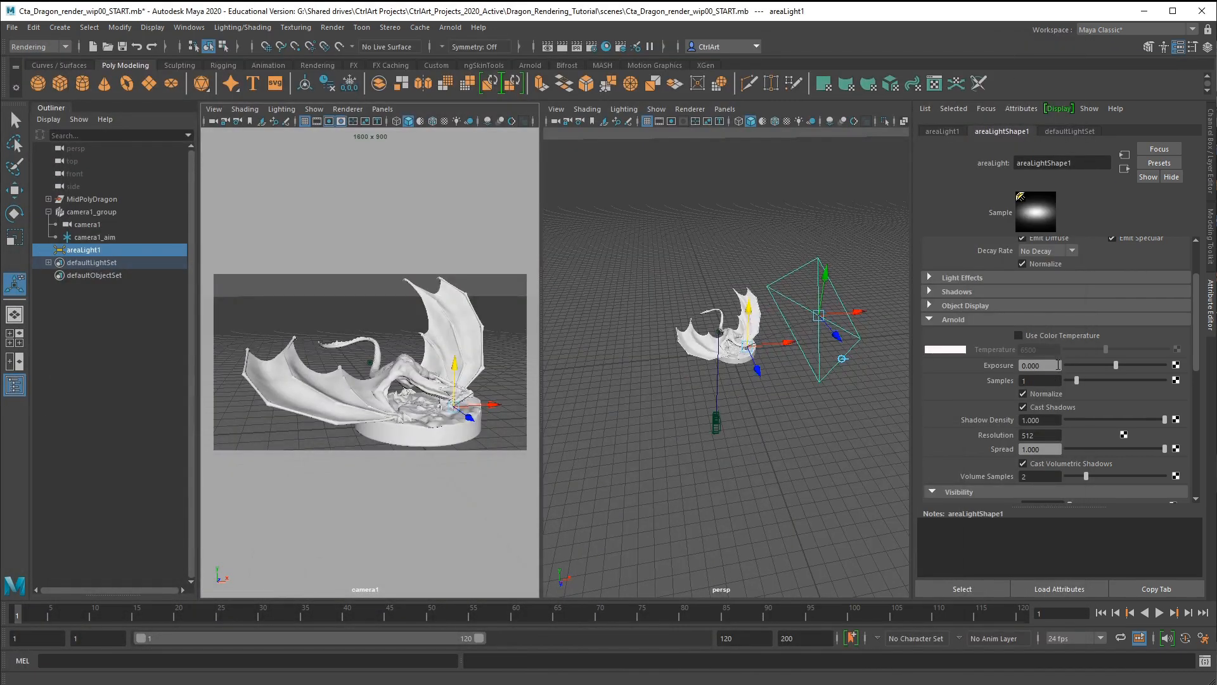
Set the area light's Arnold exposure to 5 and restart the render in the Arnold RenderView.
left_click_drag(1058, 365, 974, 360)
type("5")
key("Return")
key("alt+Tab")
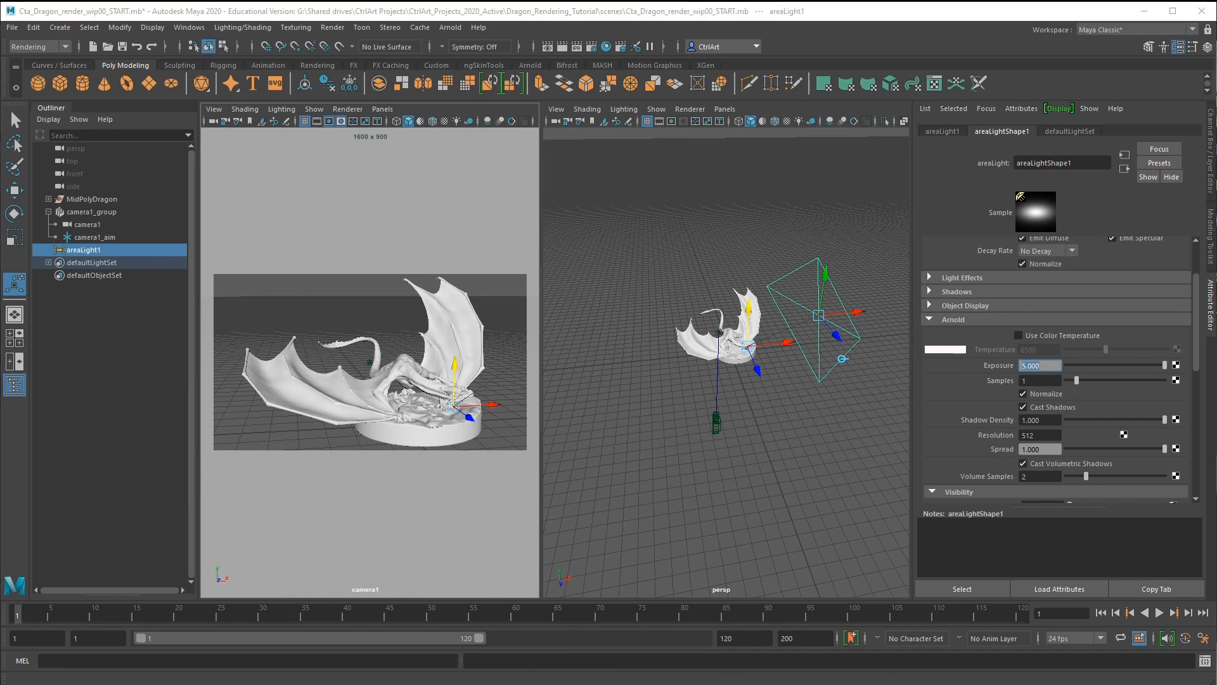
left_click(1049, 74)
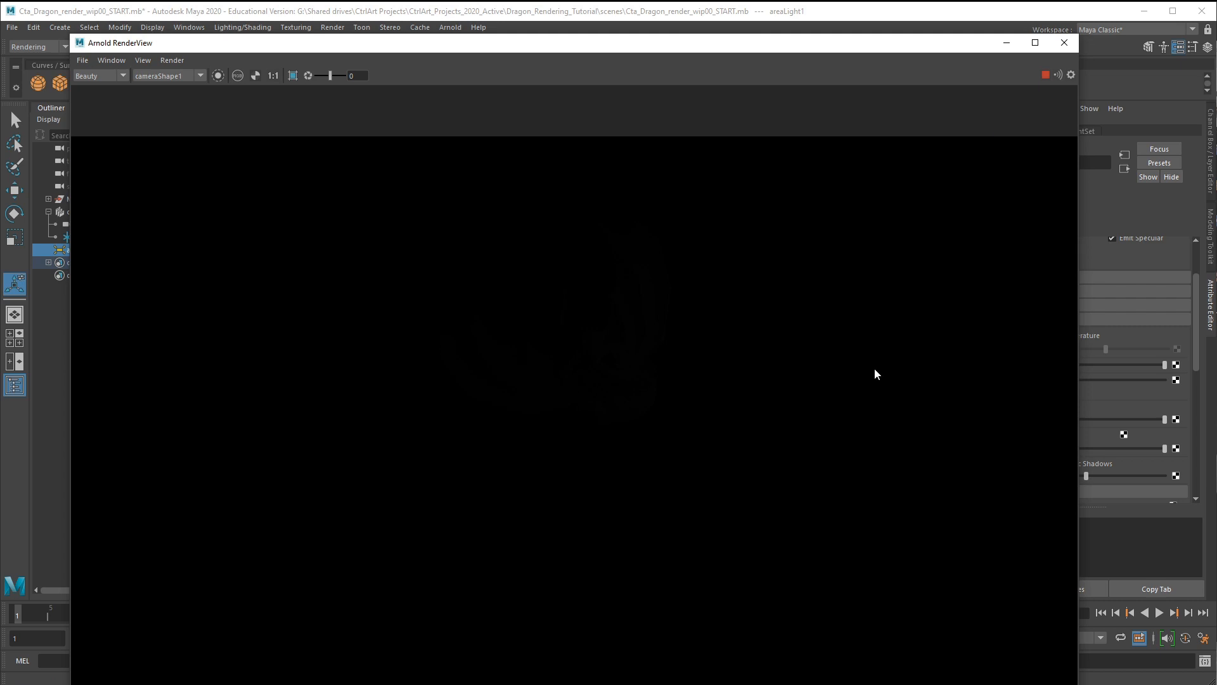
Shrink the Arnold RenderView to uncover the light's attributes and set the area light's exposure to 10.
left_click_drag(1077, 35, 853, 83)
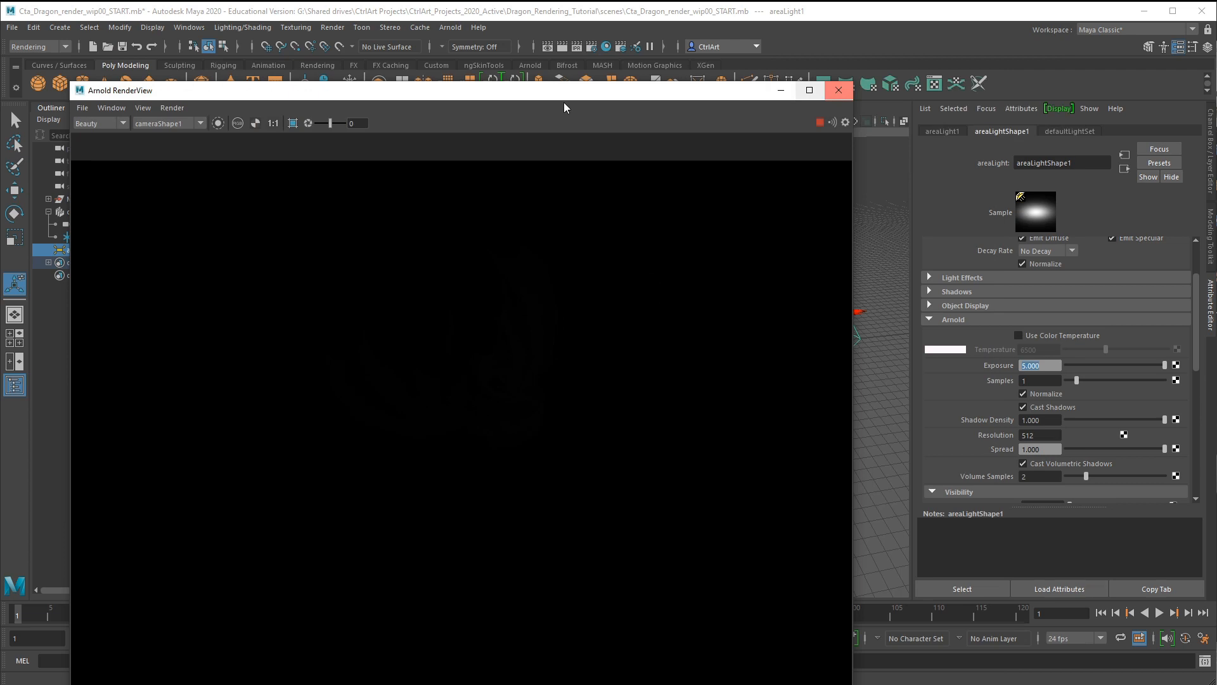
left_click_drag(1046, 366, 986, 364)
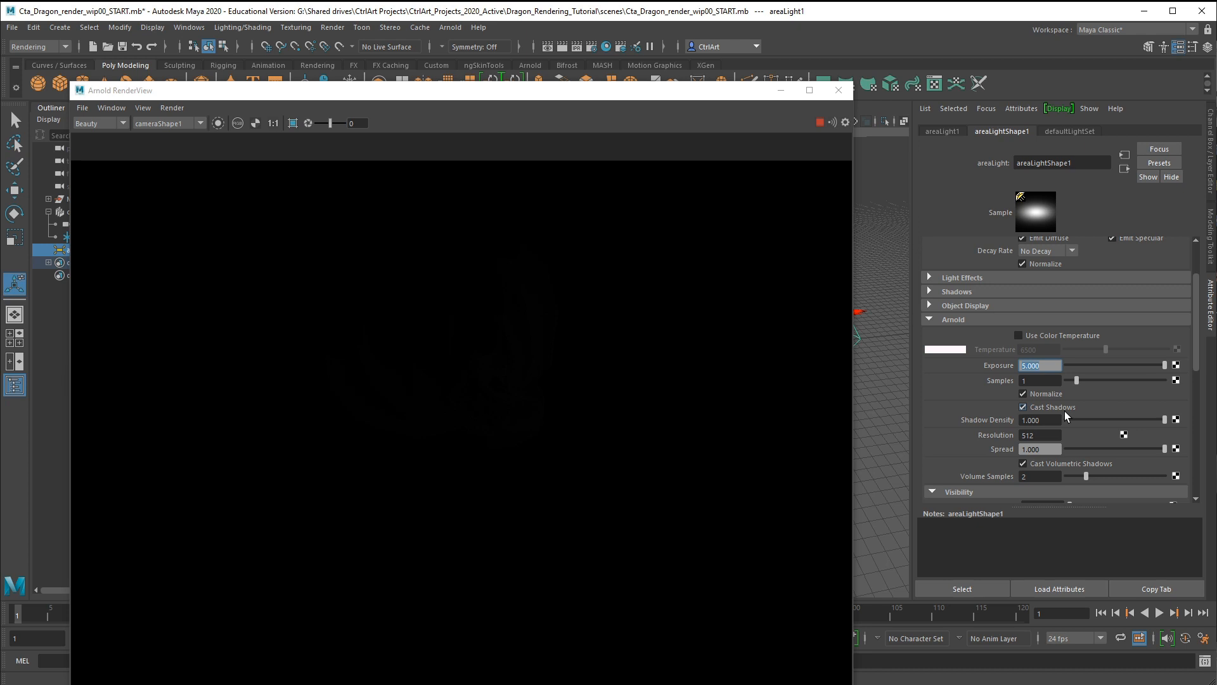
type("10")
key("Return")
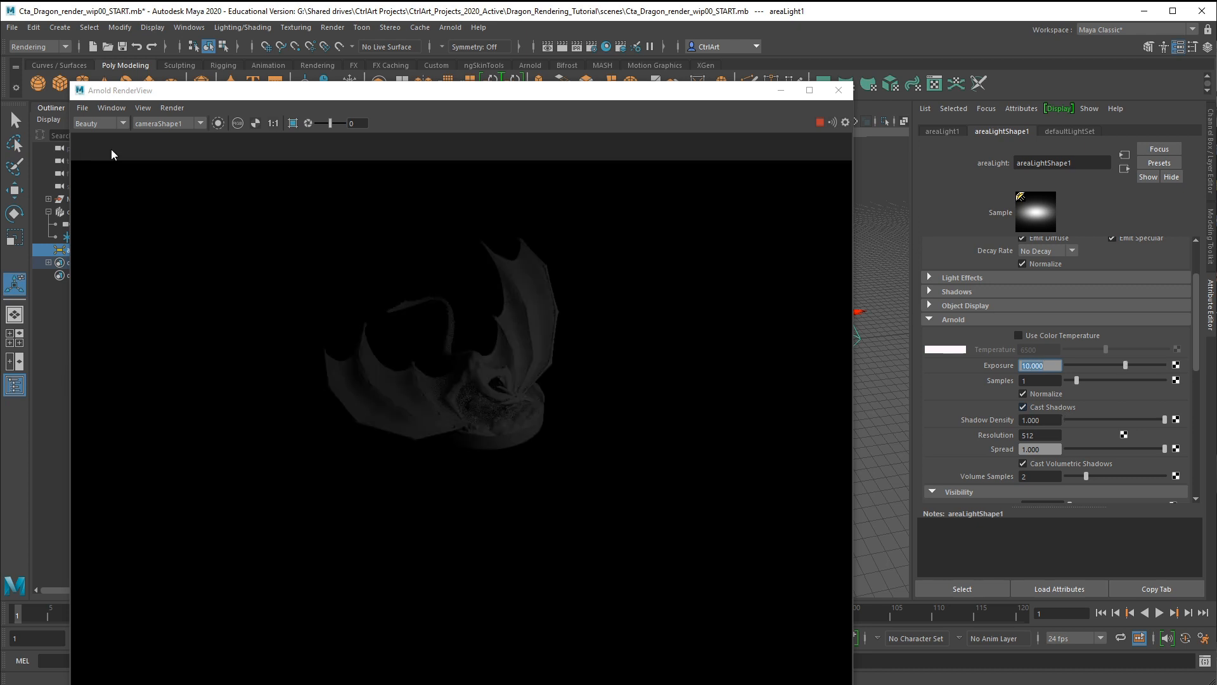
Select cameraShape1 as the render camera and choose a test resolution in the Arnold RenderView.
left_click(183, 148)
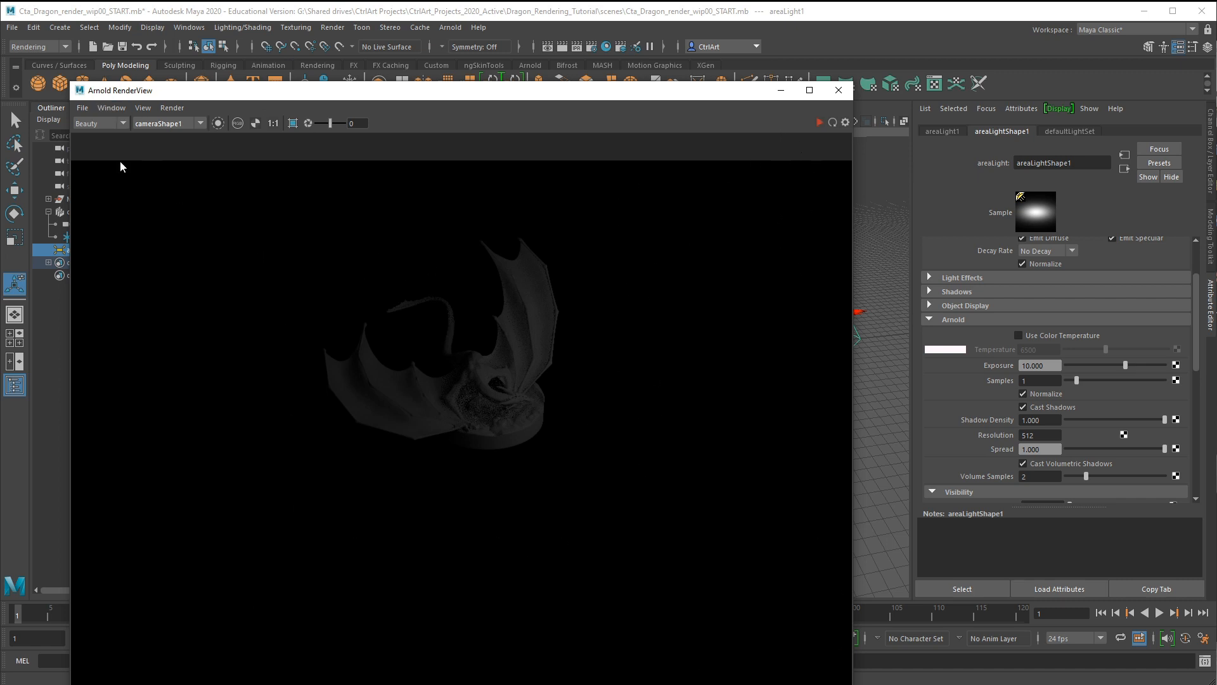
left_click(142, 108)
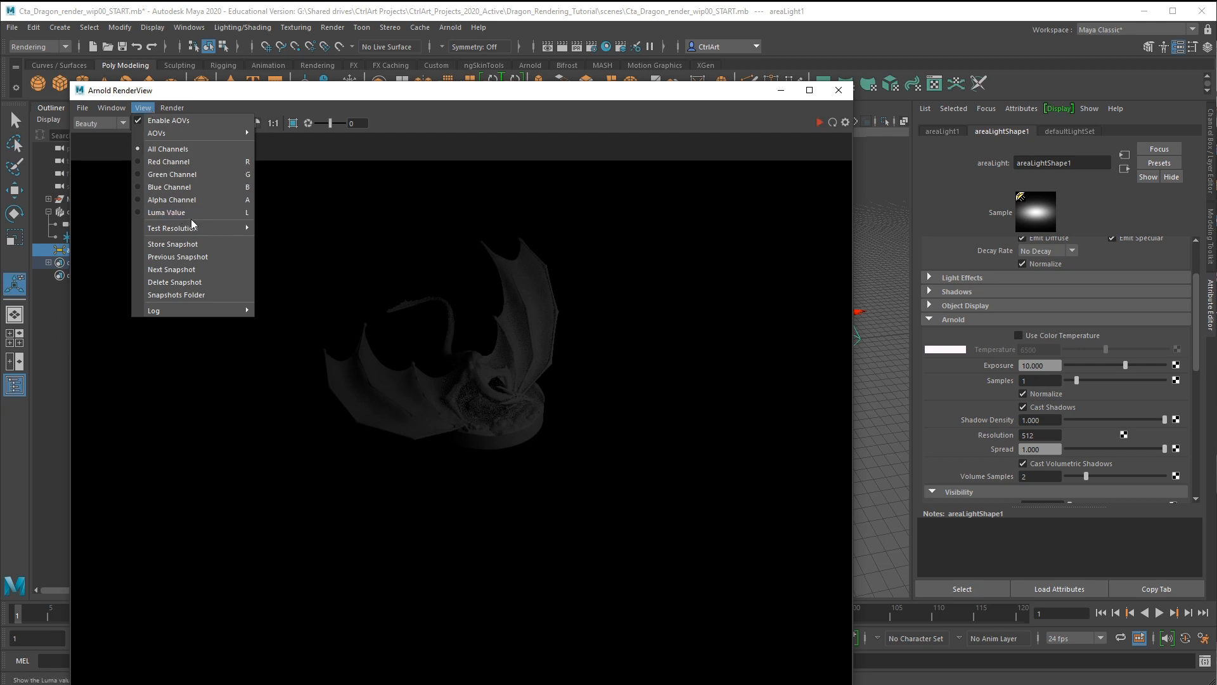
mouse_move(192, 227)
left_click(289, 252)
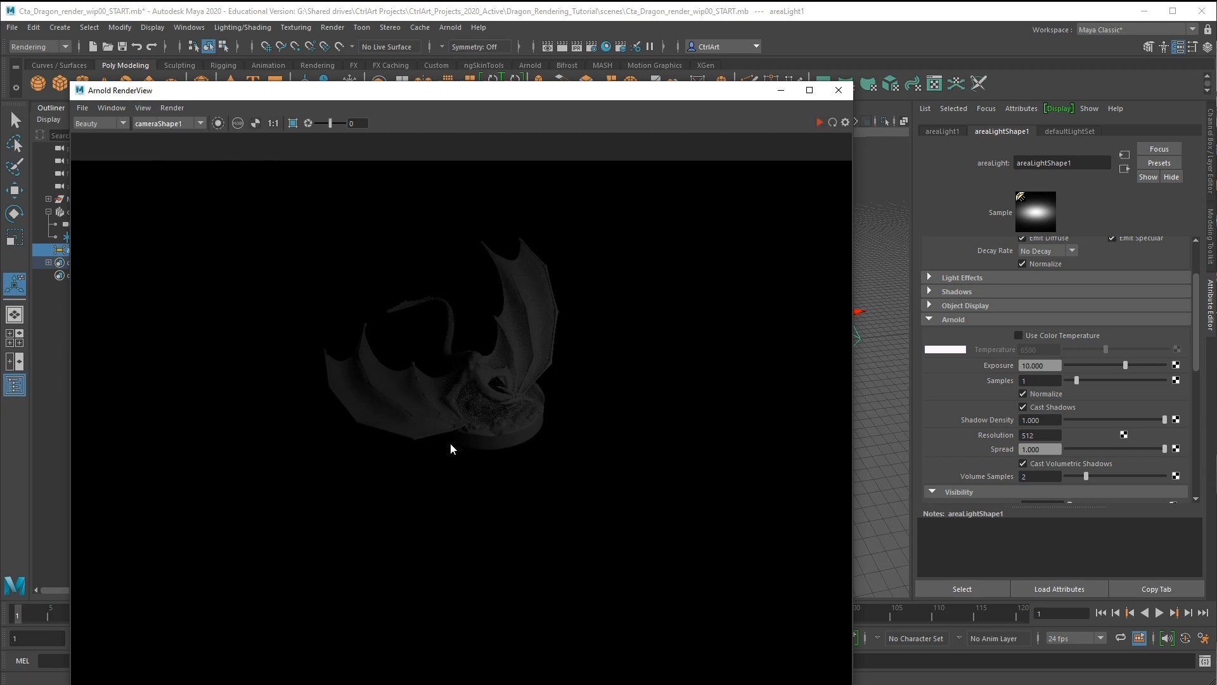
Display the image at 1:1, start the render, and shrink the Arnold RenderView to uncover the perspective view.
left_click(273, 123)
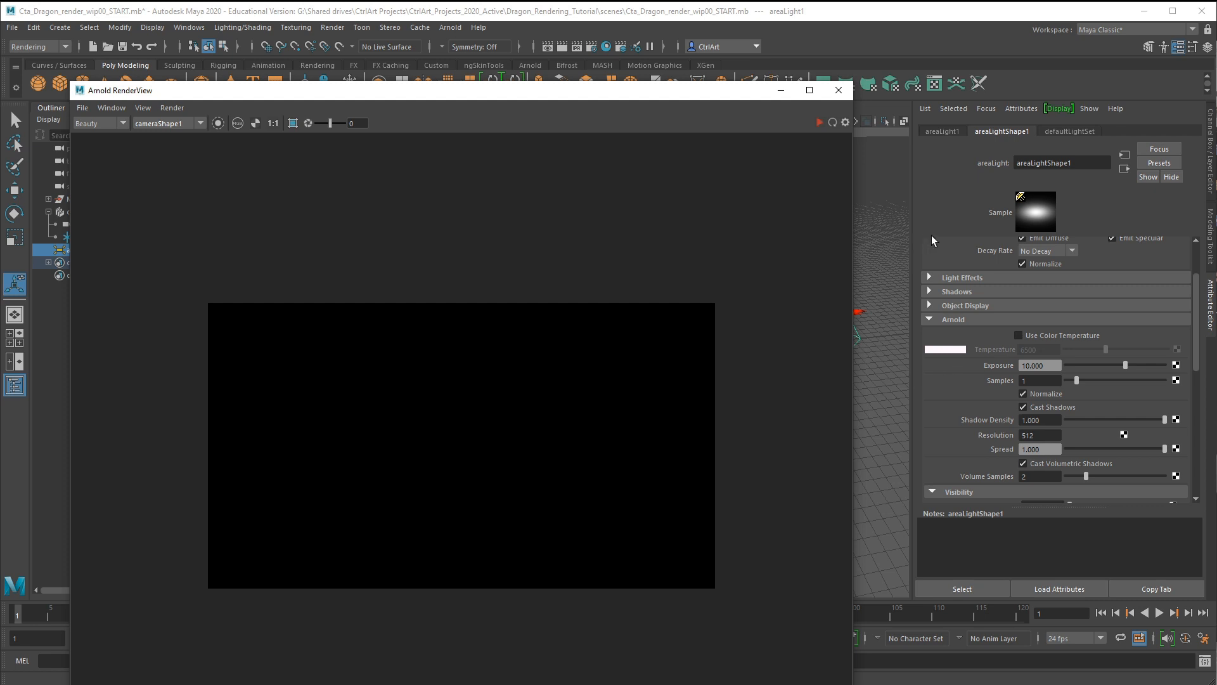
left_click(818, 123)
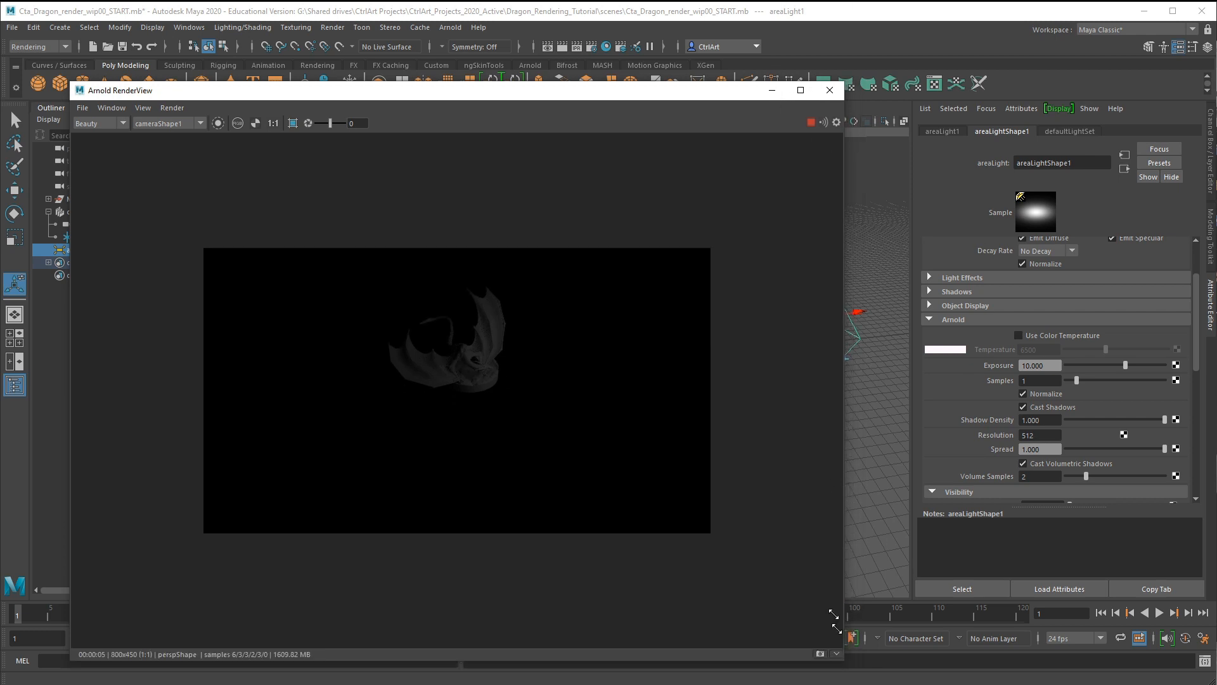
left_click_drag(851, 683, 727, 537)
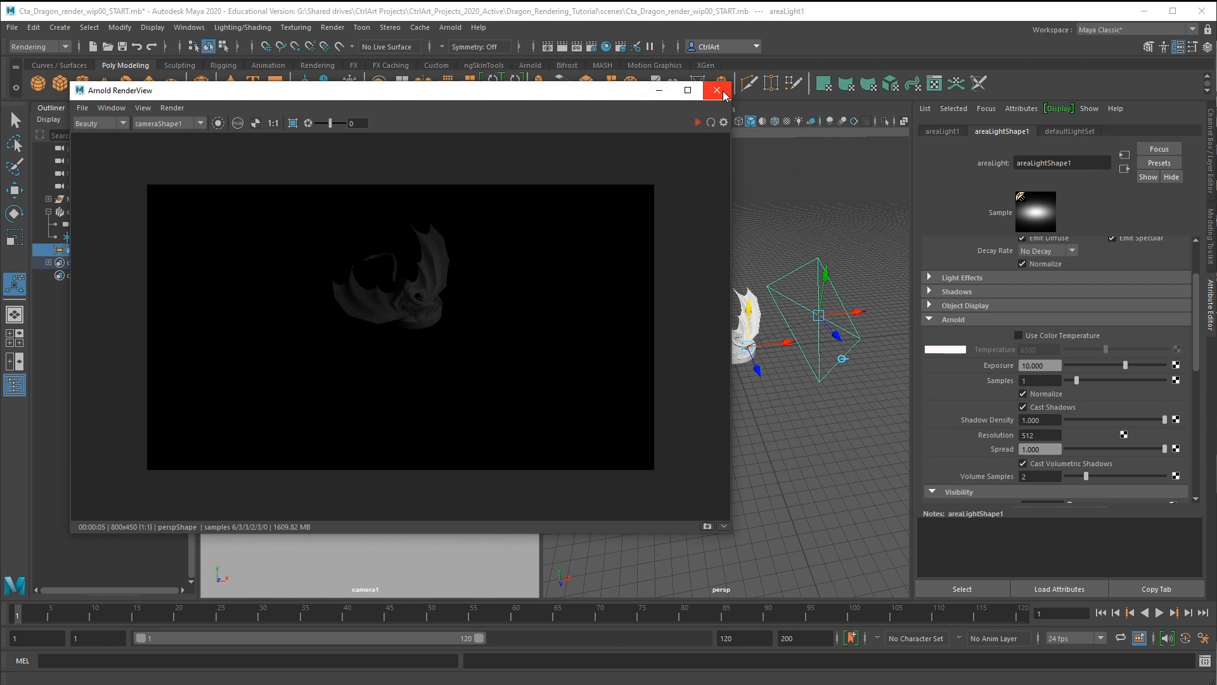
Close and reopen the Arnold RenderView, then start the render through cameraShape1.
left_click(716, 90)
left_click(536, 161)
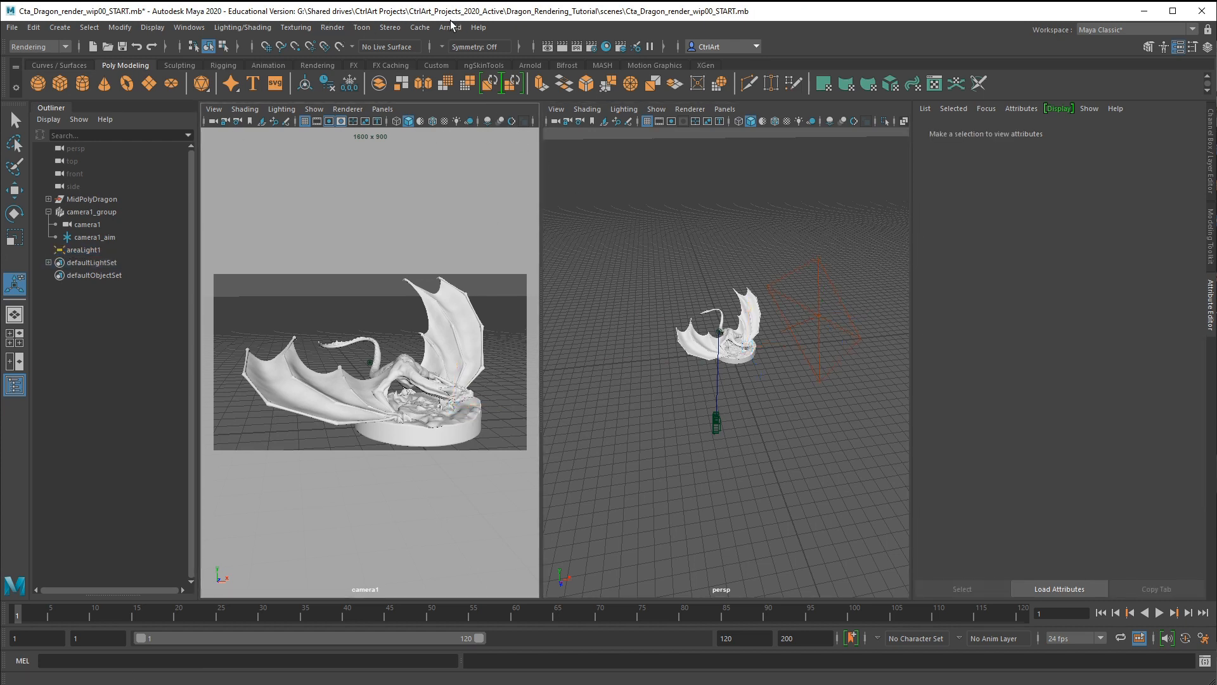
left_click(450, 27)
left_click(470, 60)
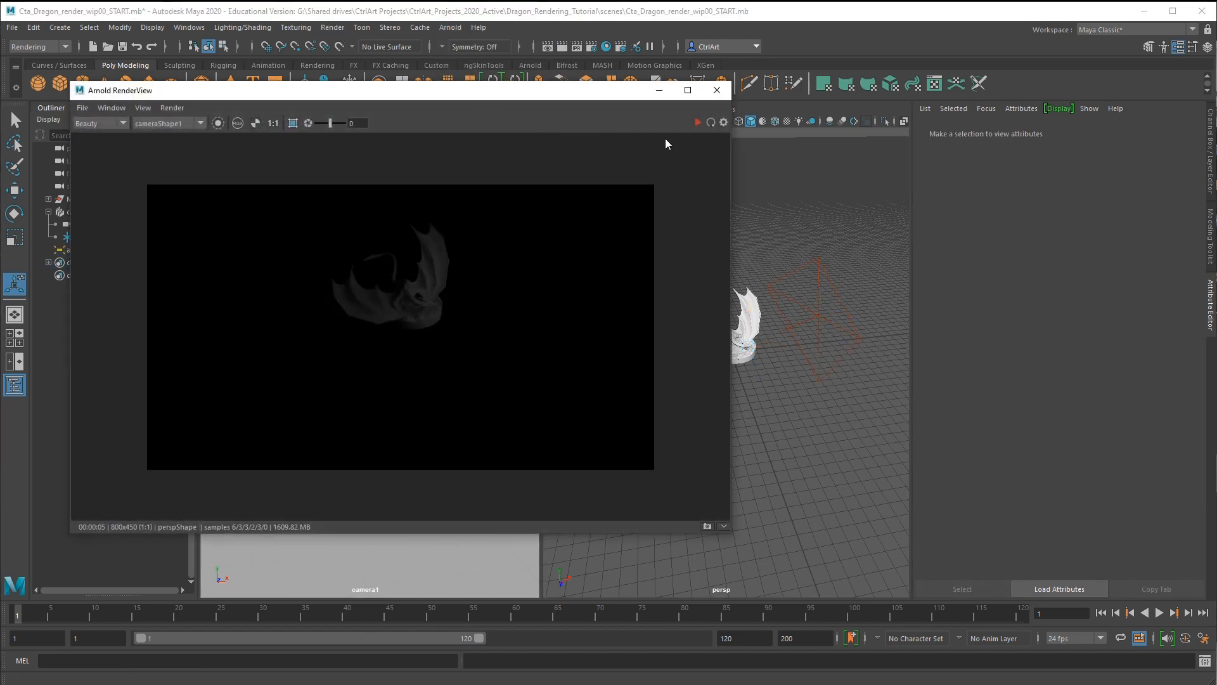
left_click(697, 121)
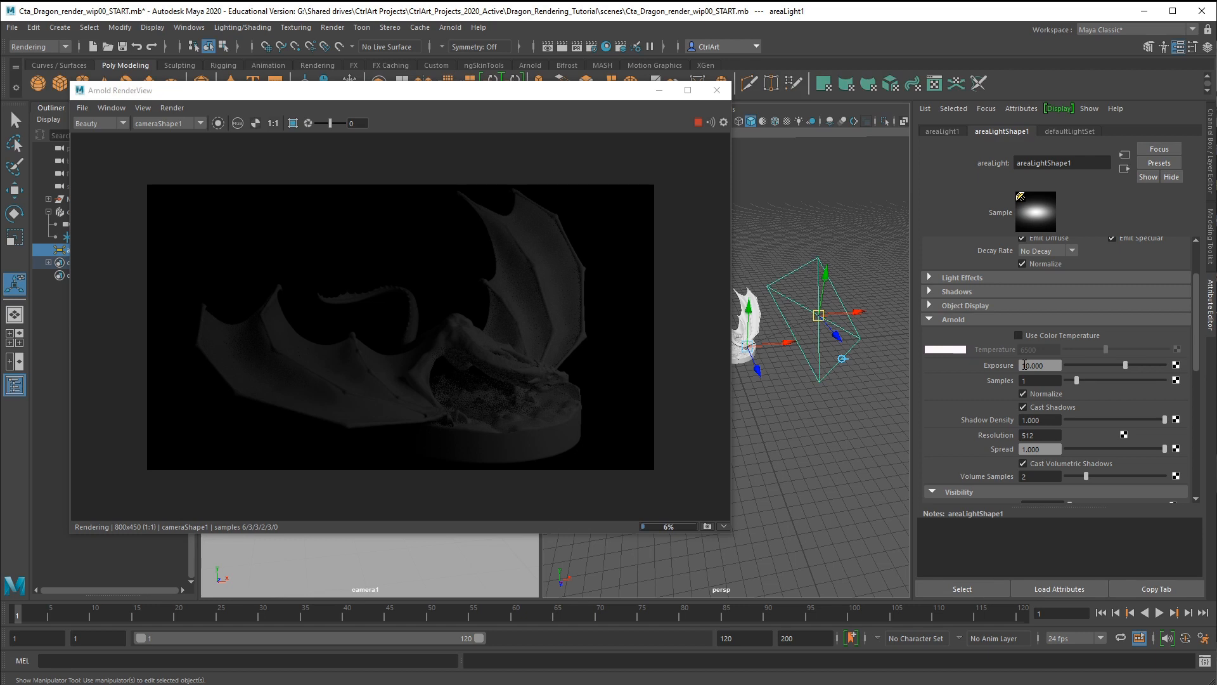
Set the area light's intensity to 8 and scale the light uniformly to about 62, then stop and close the render.
key("shift+Tab")
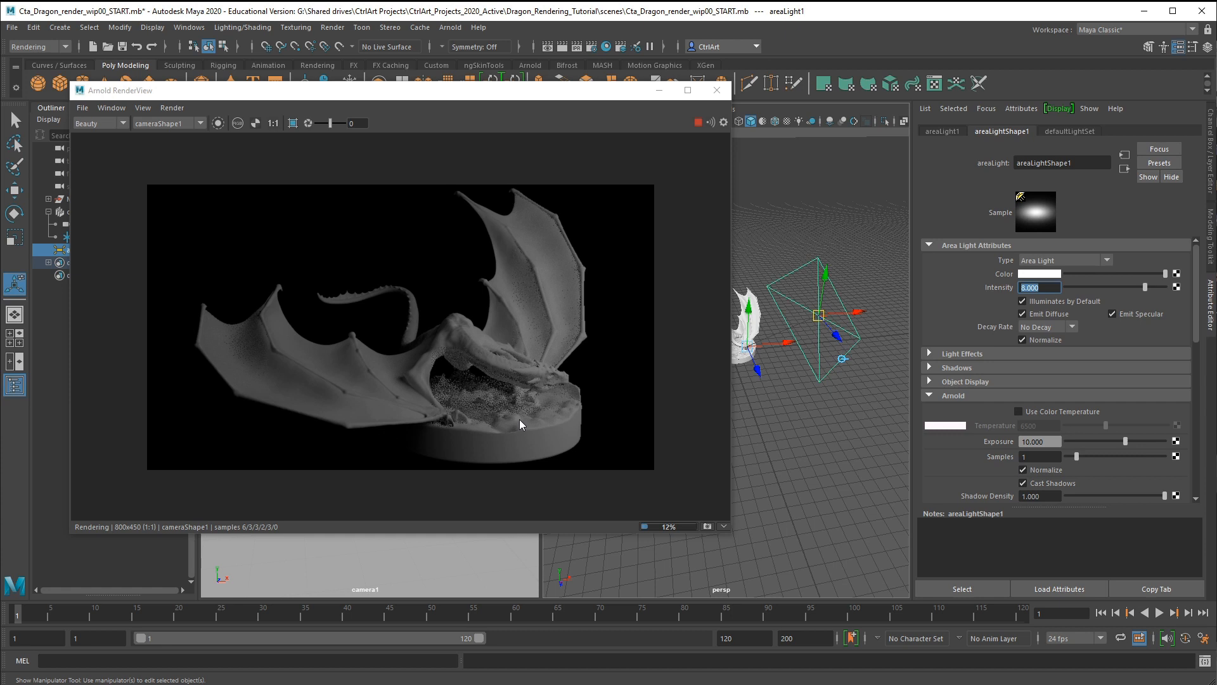
key("r")
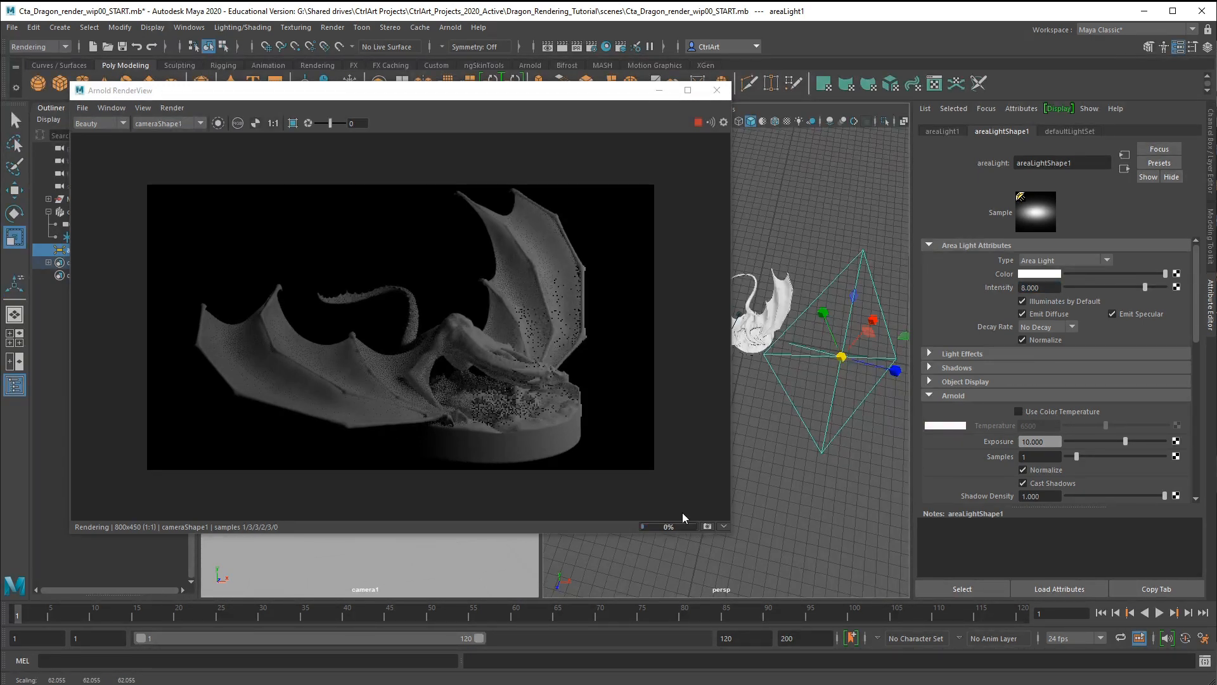
left_click(698, 122)
left_click(717, 90)
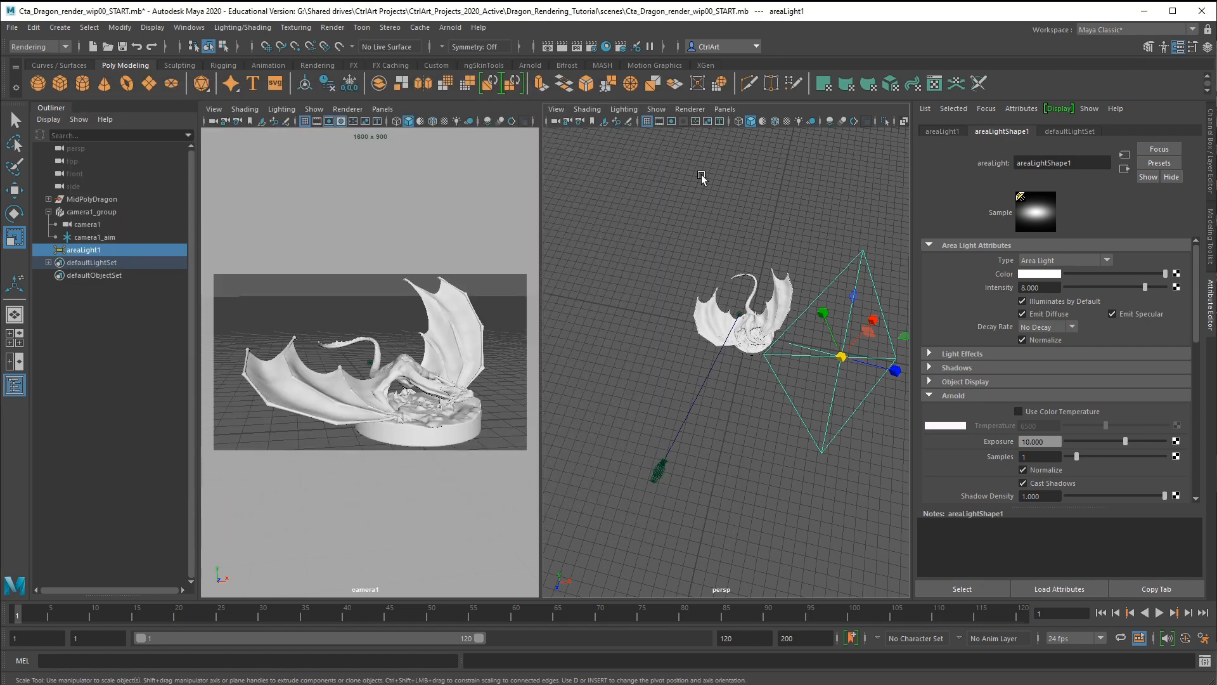
Duplicate the area light and move the copy to the opposite side of the dragon, keeping it aimed at the model.
left_click(839, 219)
left_click(853, 271)
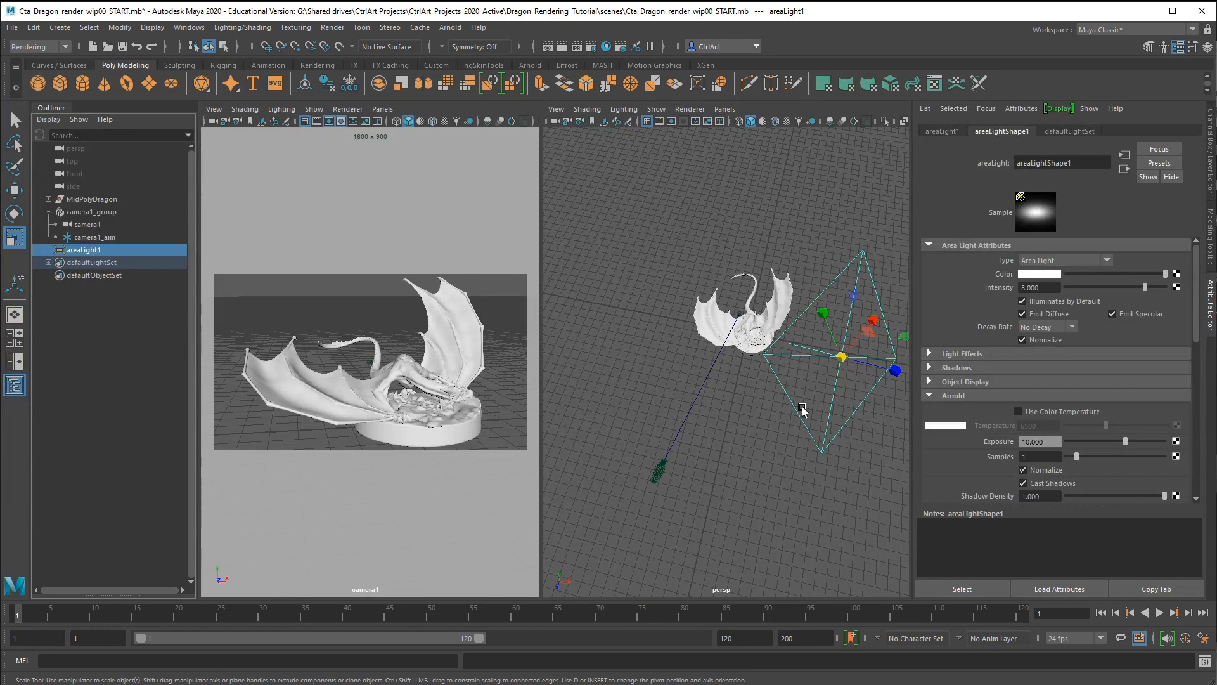
key("w")
key("ctrl+d")
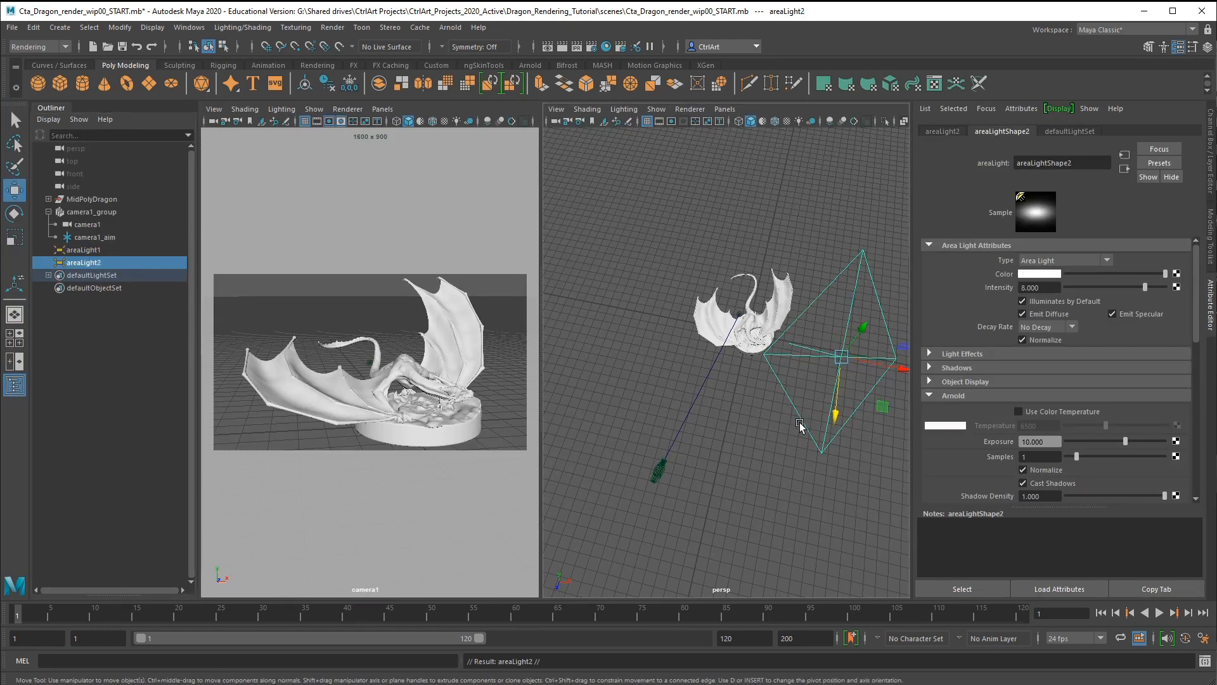
key("t")
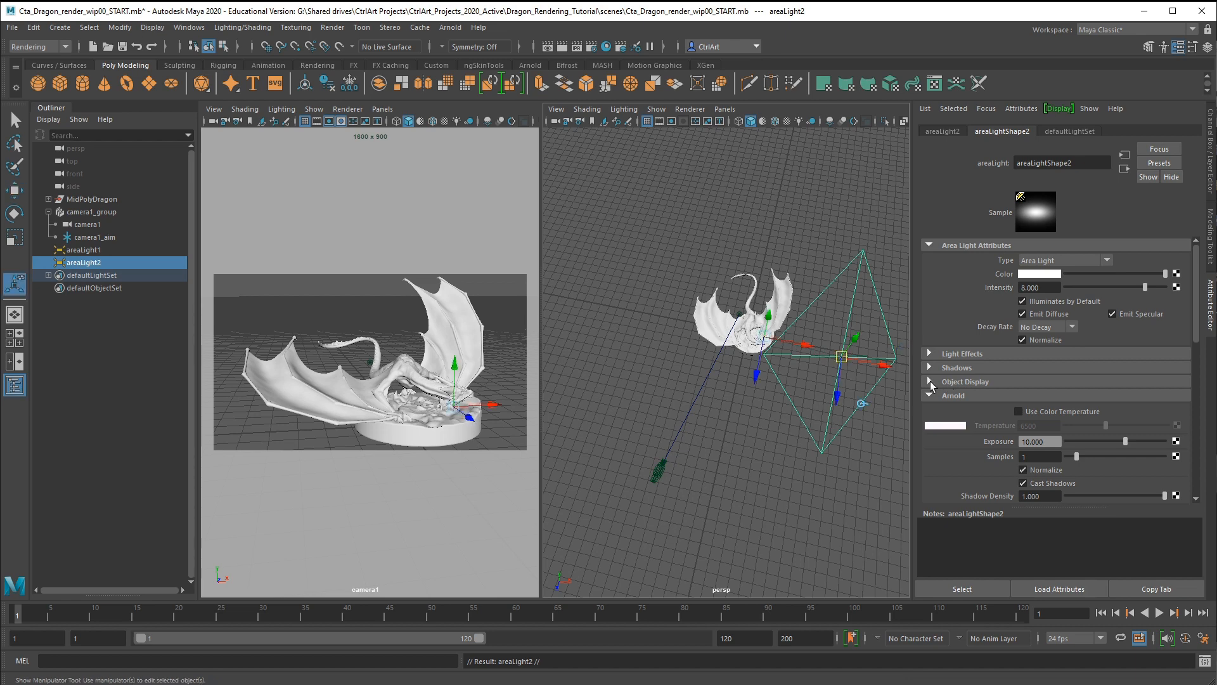
left_click_drag(891, 366, 646, 350)
left_click_drag(761, 418, 719, 378, "alt")
Scale the duplicated area light down uniformly so it is smaller than the original light.
key("r")
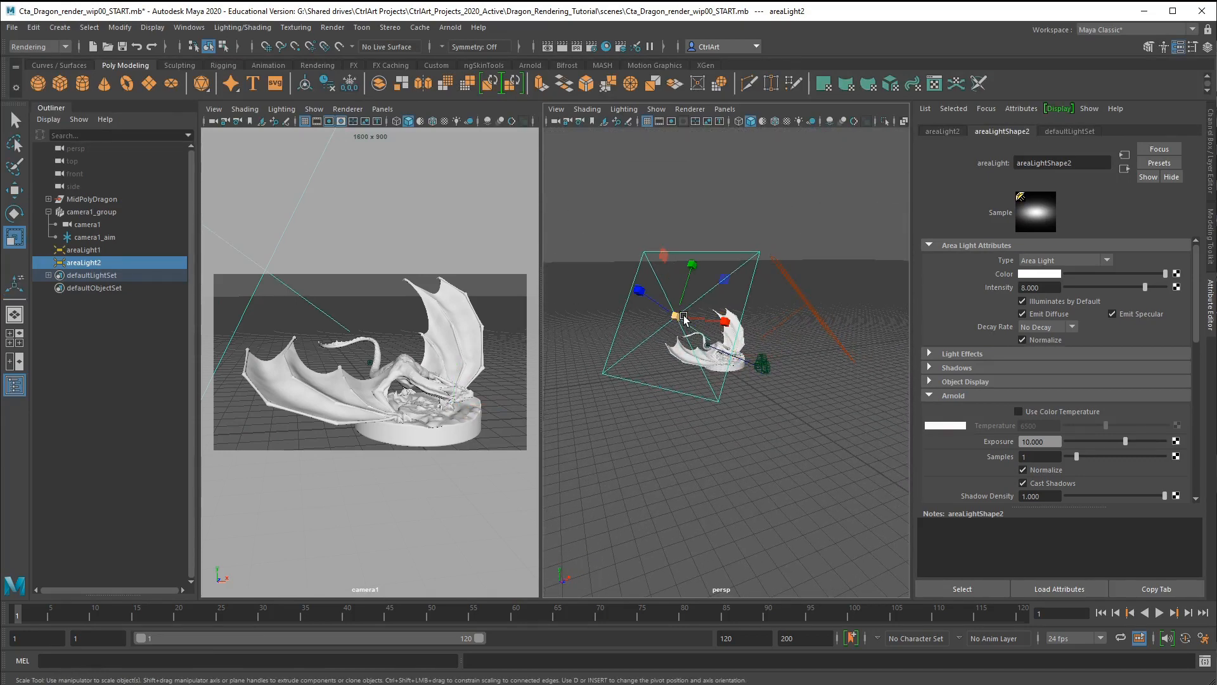
left_click_drag(665, 315, 826, 427, "alt")
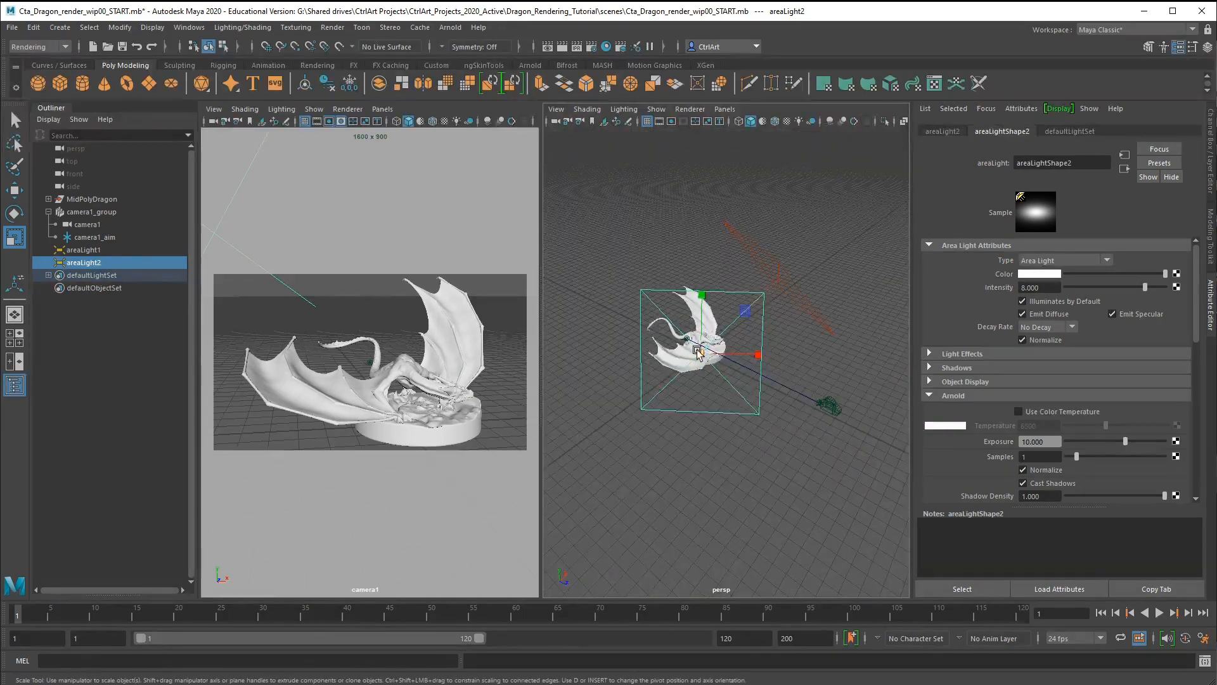
left_click_drag(701, 353, 716, 393)
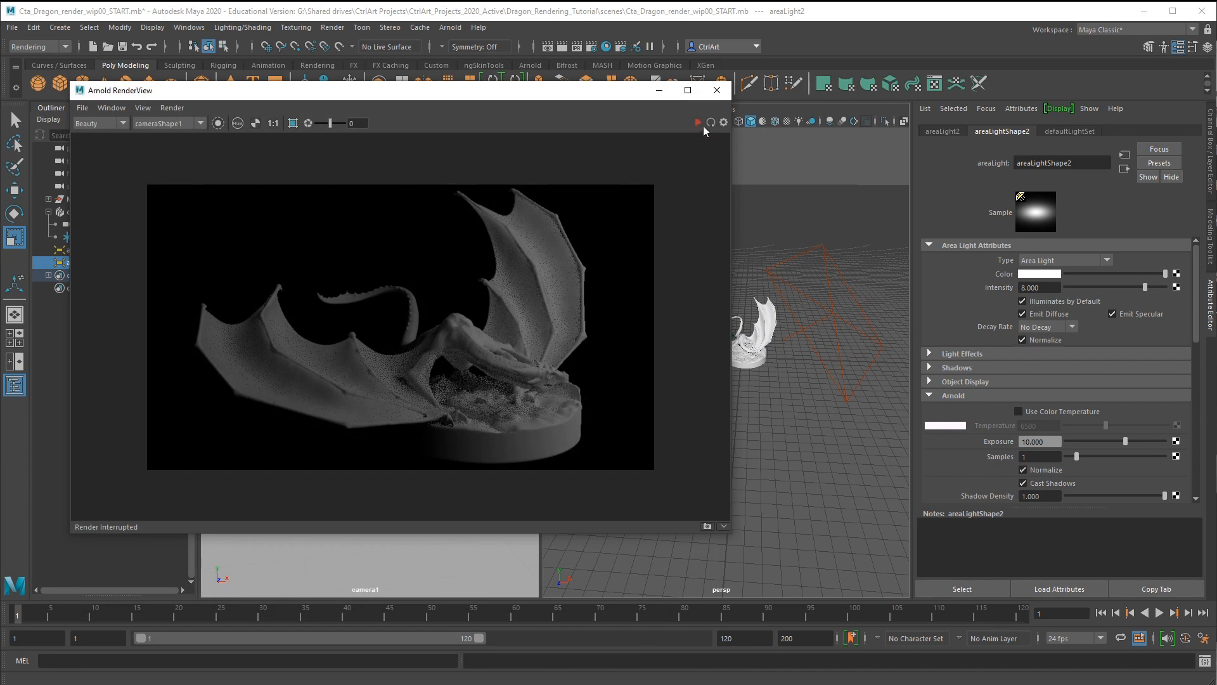
Test-render the dragon with both area lights, then stop the render and minimize the Arnold RenderView.
left_click(698, 123)
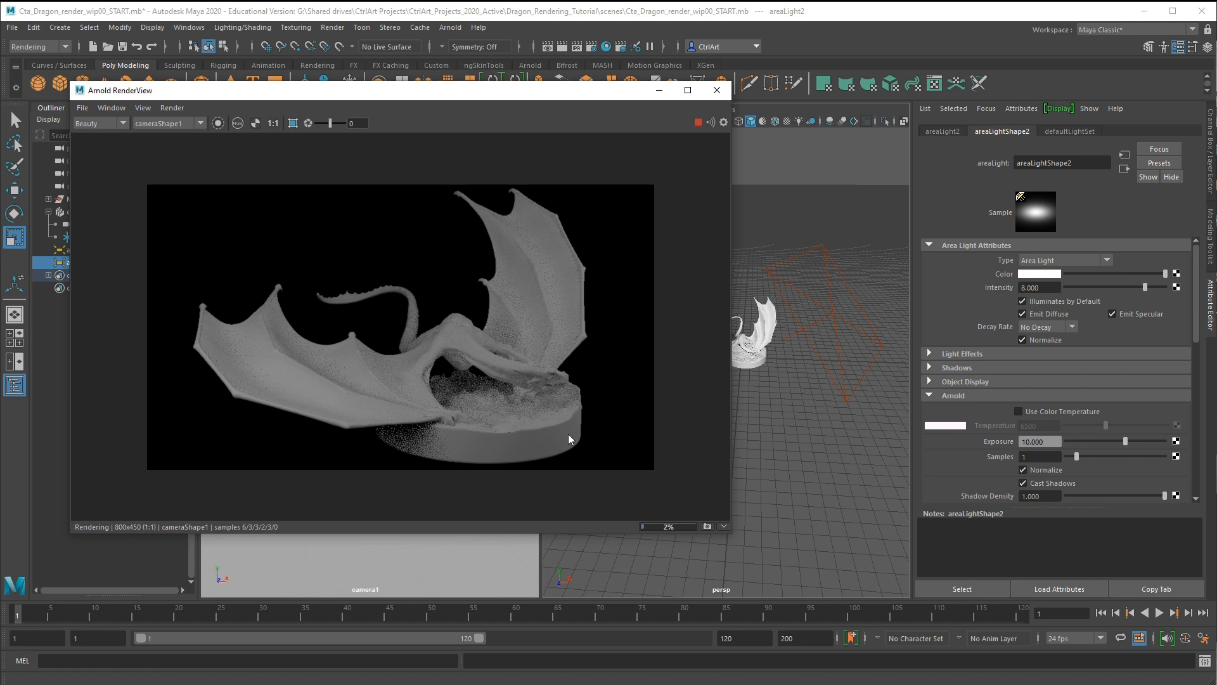
left_click(699, 122)
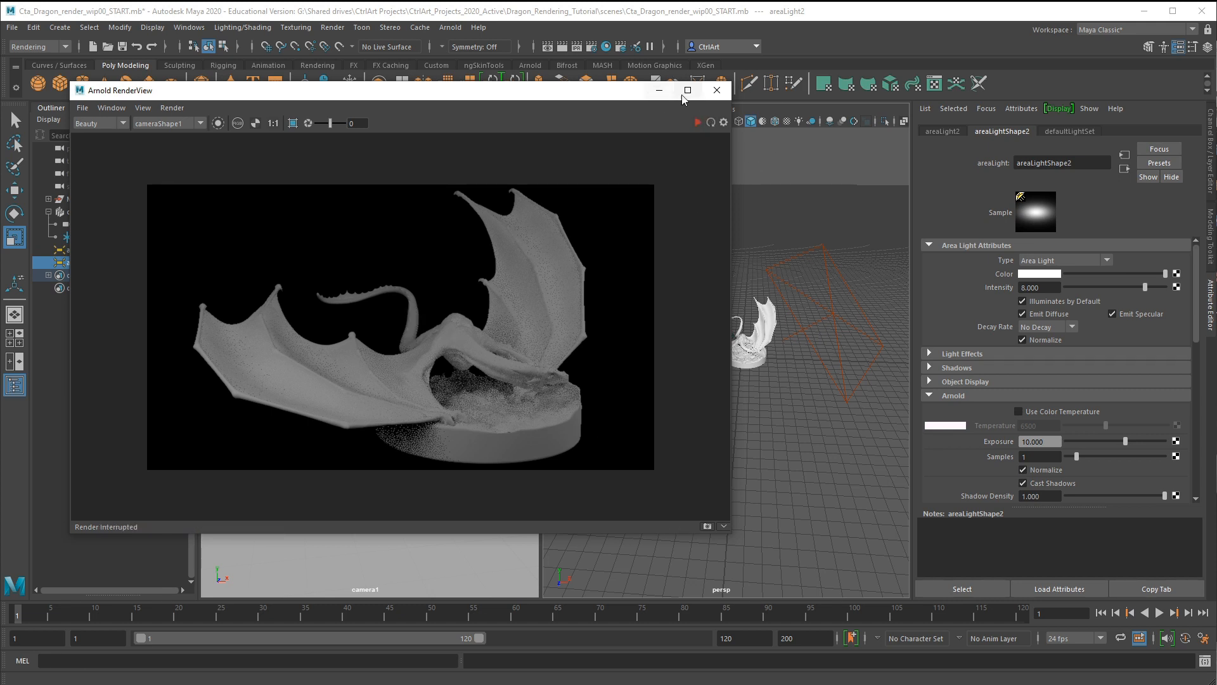
left_click(660, 90)
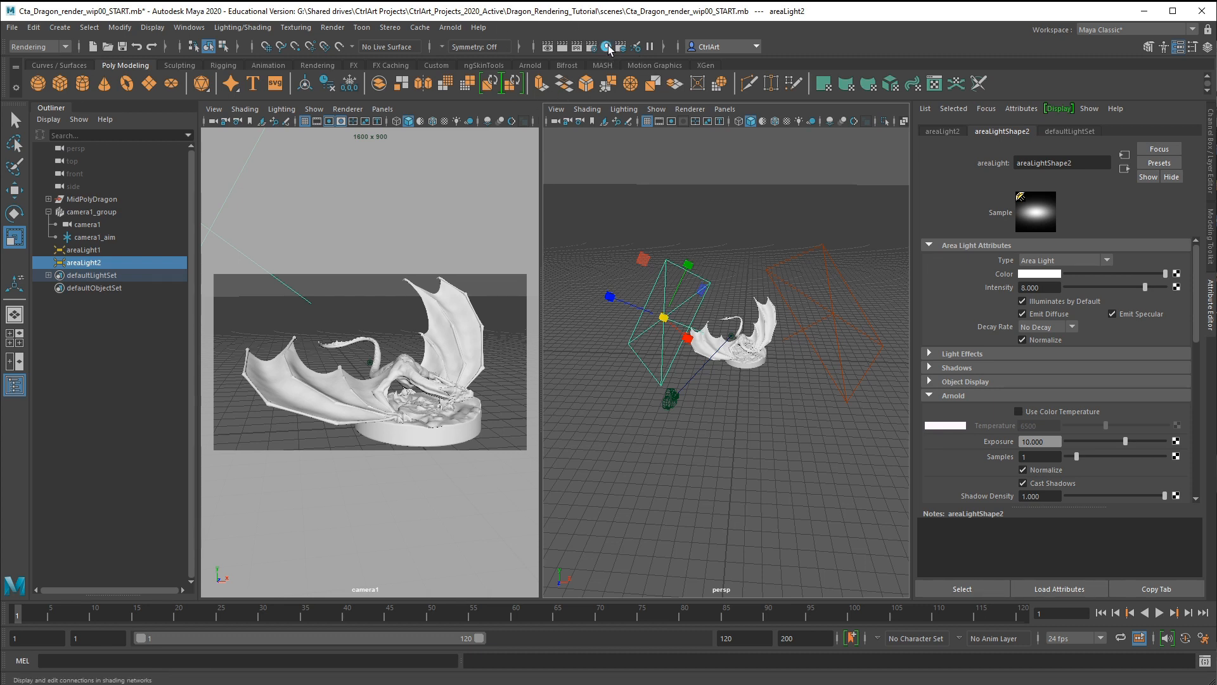
Open the Hypershade editor and move its window fully into view.
left_click(189, 28)
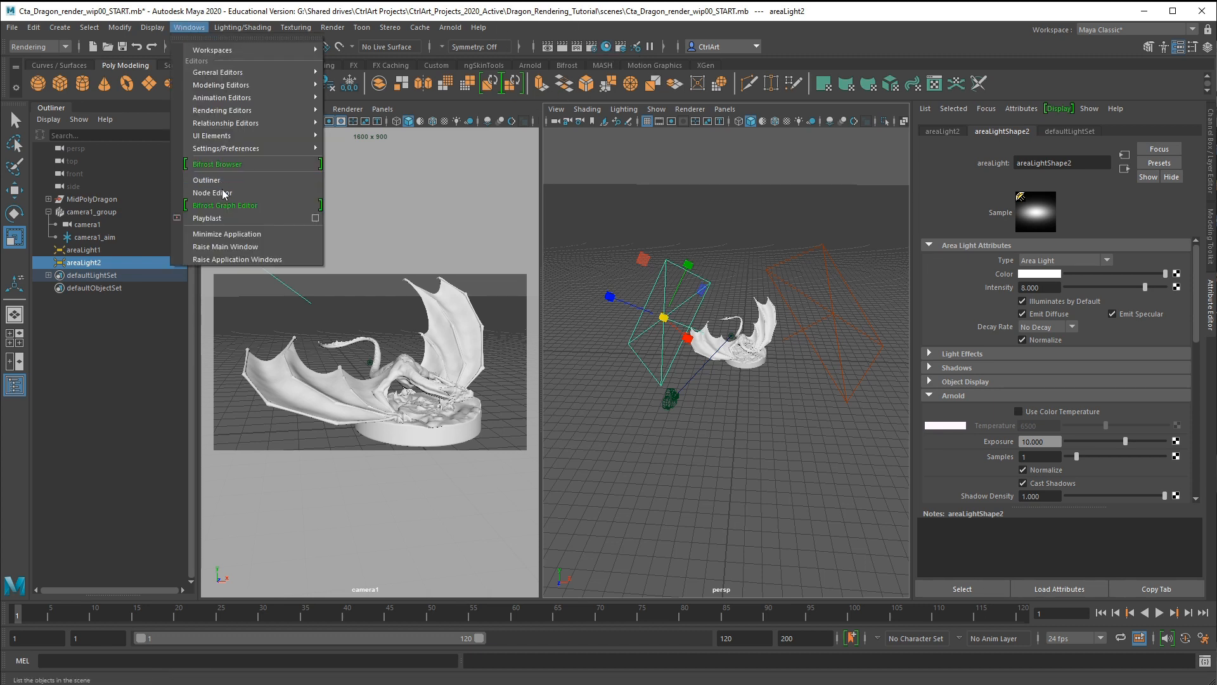
mouse_move(274, 109)
left_click(355, 112)
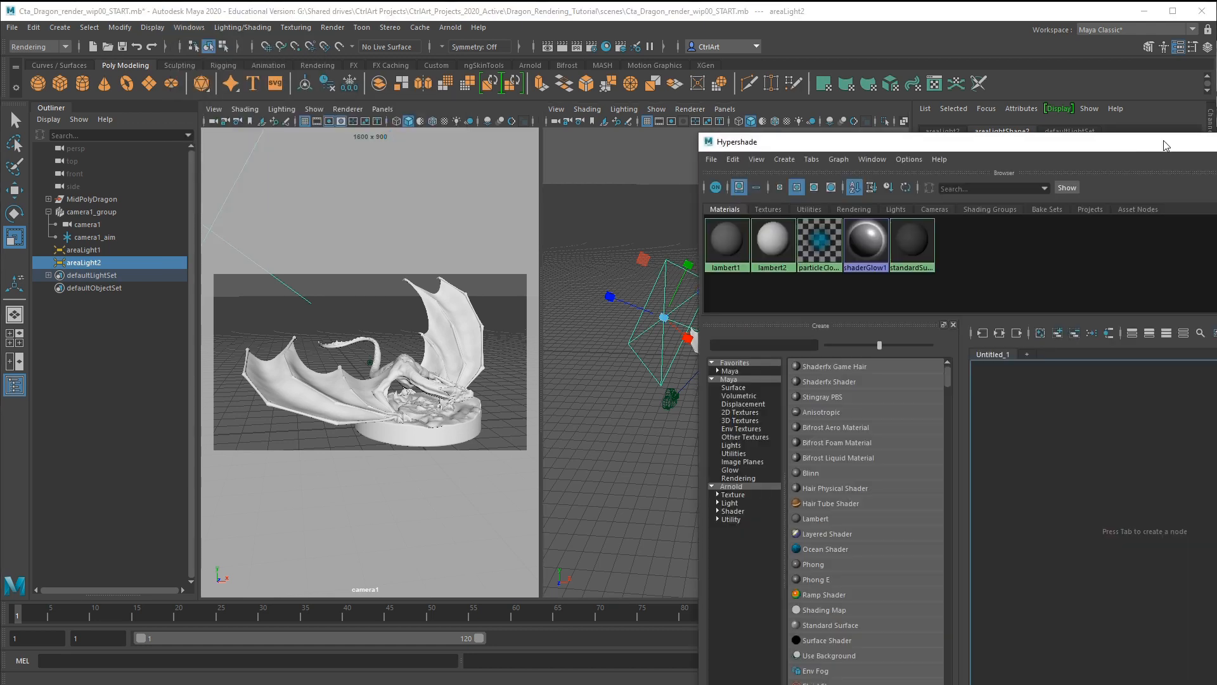
left_click_drag(1166, 145, 565, 67)
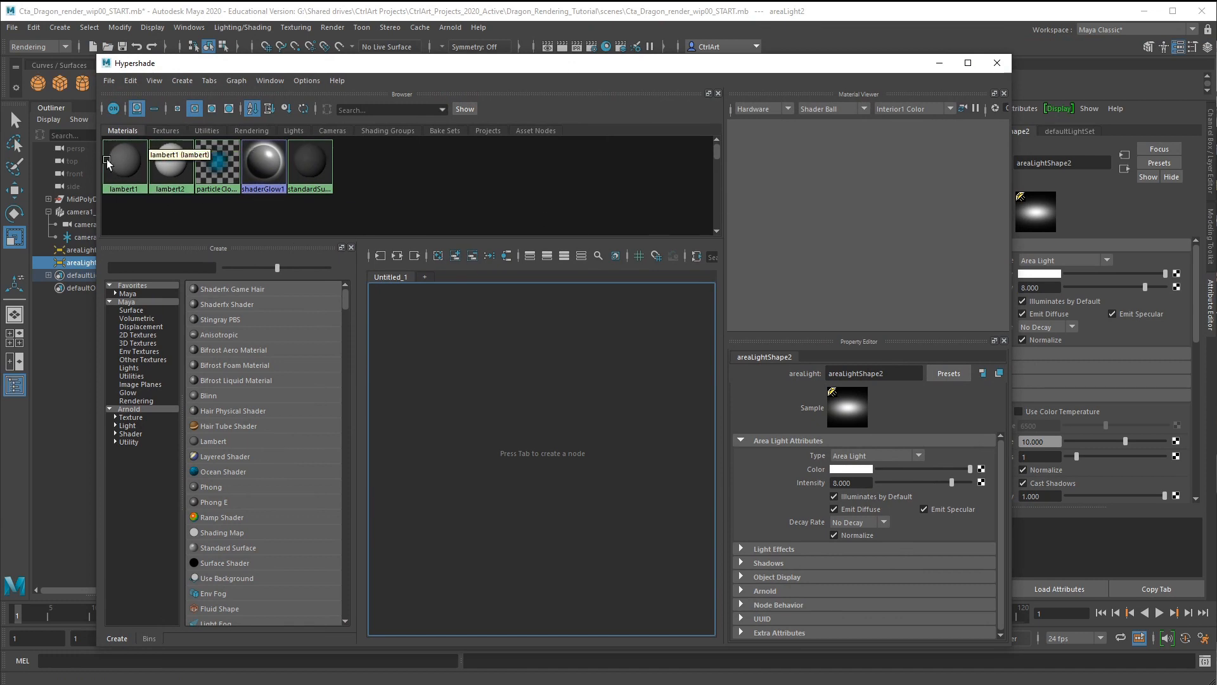
Look through the scene's textures, cameras and materials in Hypershade, then create an Arnold aiStandardSurface shader.
left_click(169, 130)
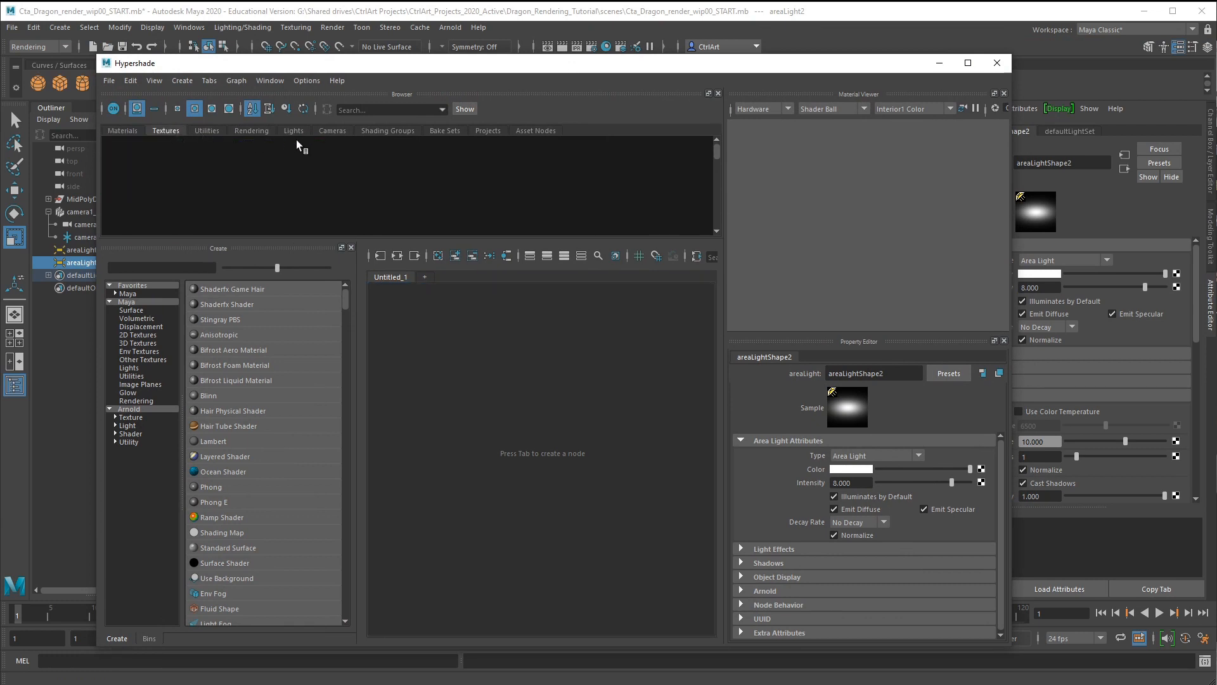
left_click(334, 131)
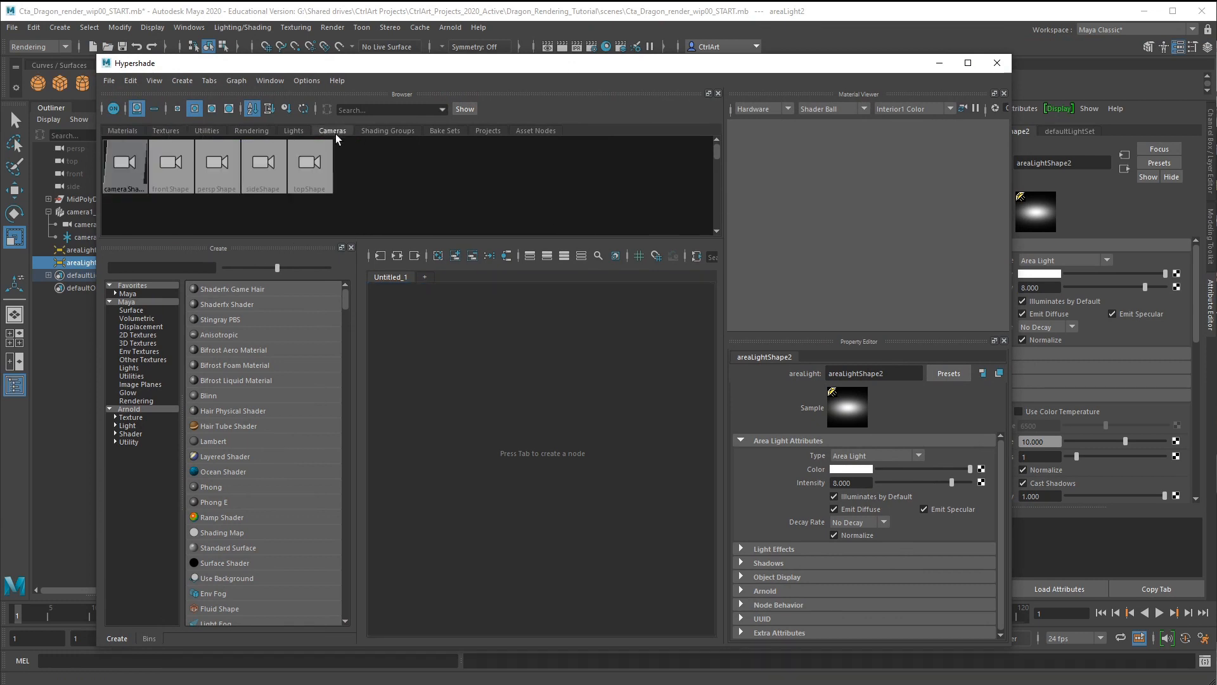
left_click(120, 131)
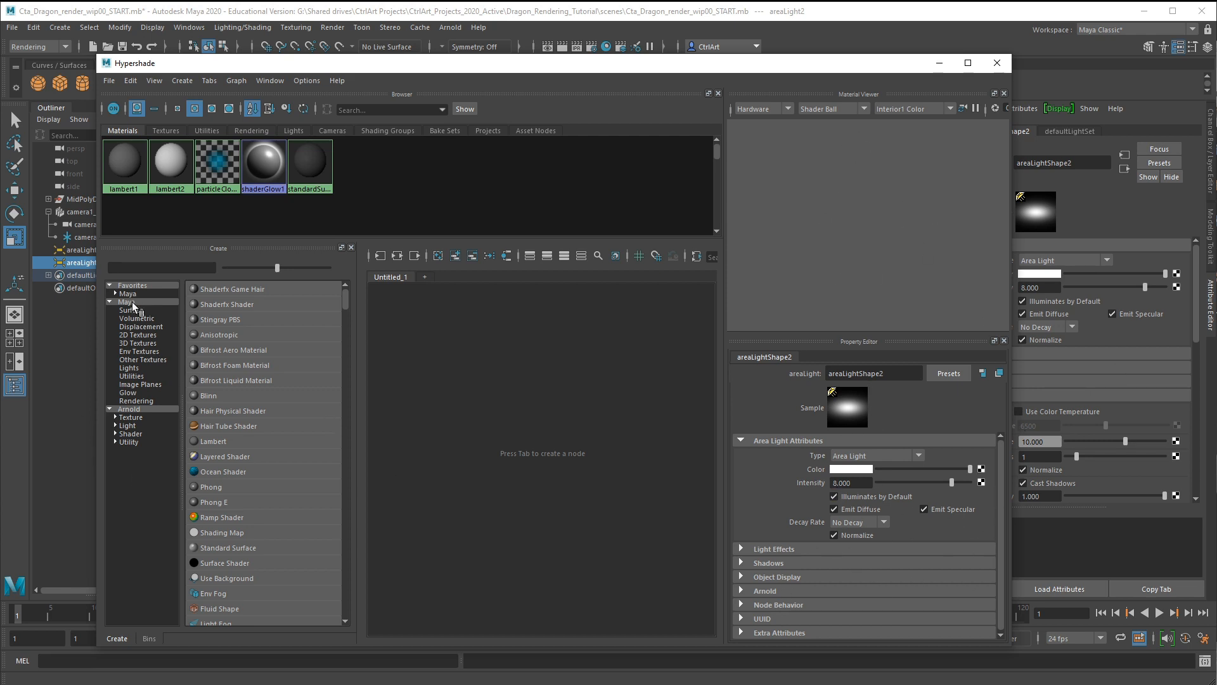
left_click(129, 434)
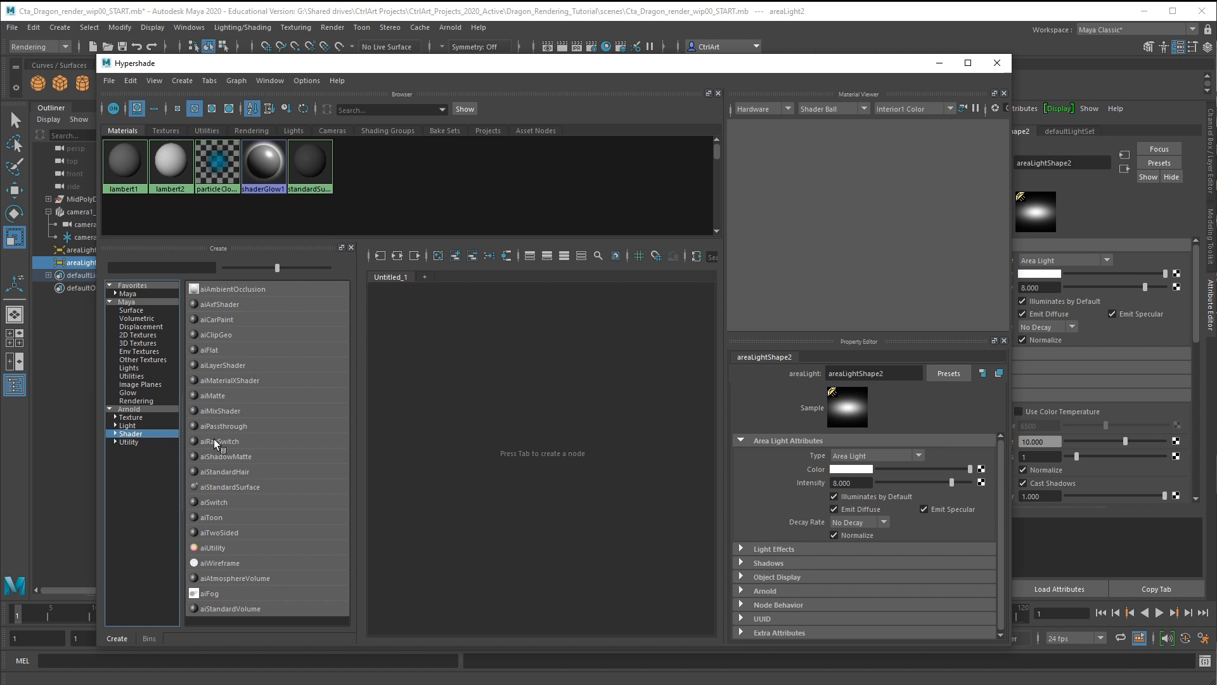
left_click(245, 488)
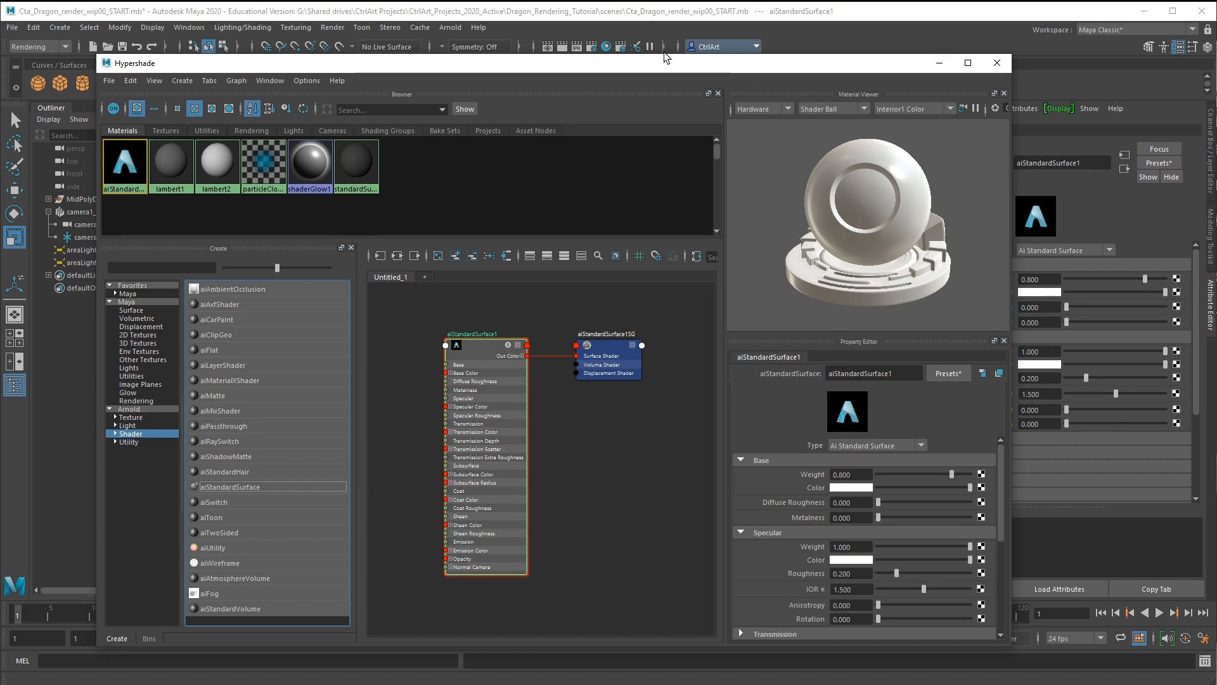
Move Hypershade aside to uncover the dragon and assign aiStandardSurface1 to the whole MidPolyDragon group.
left_click_drag(487, 71, 858, 70)
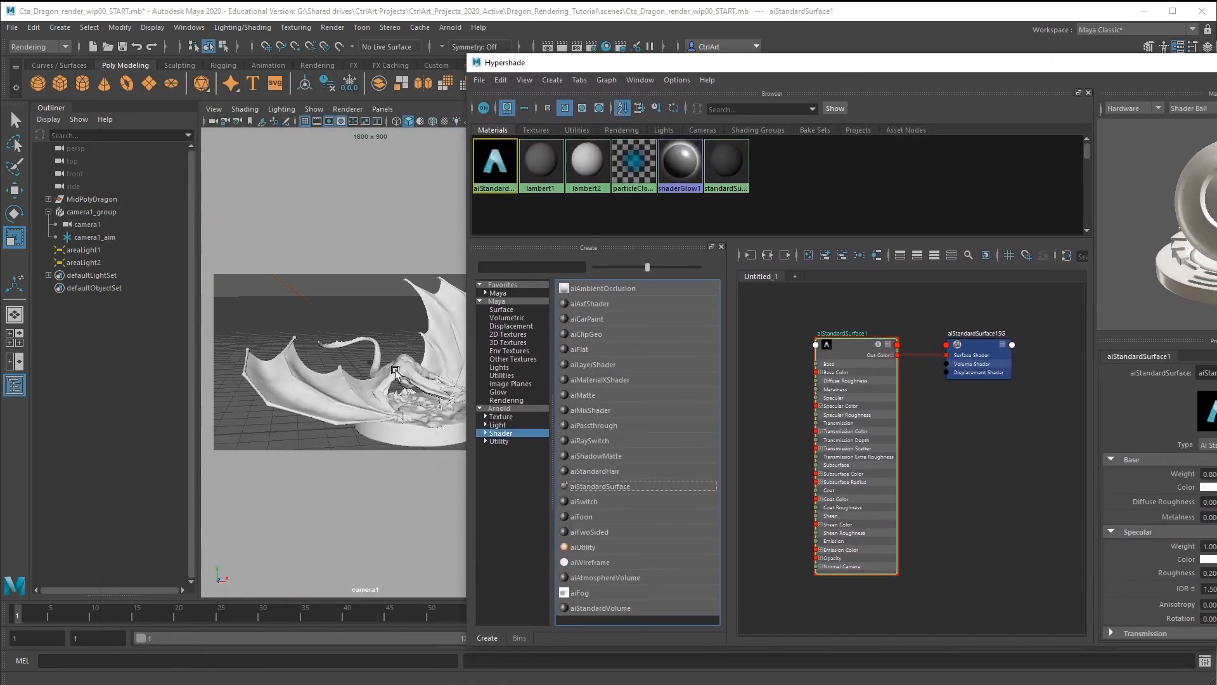
left_click(102, 199)
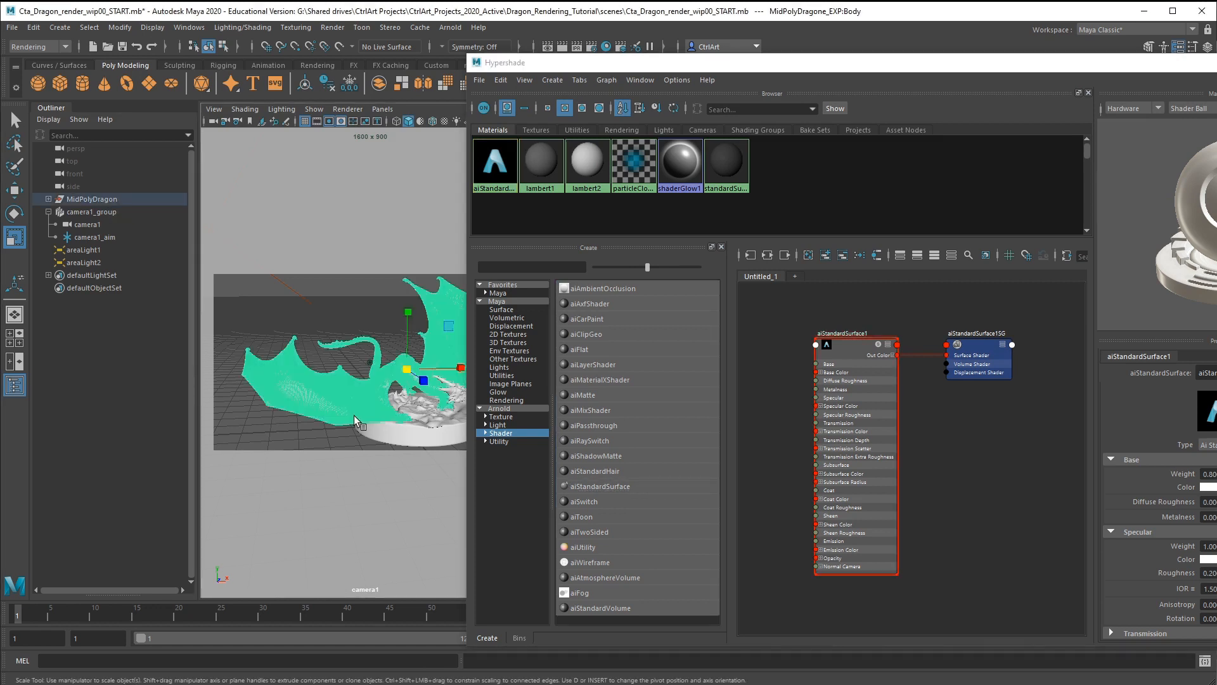
left_click(100, 201)
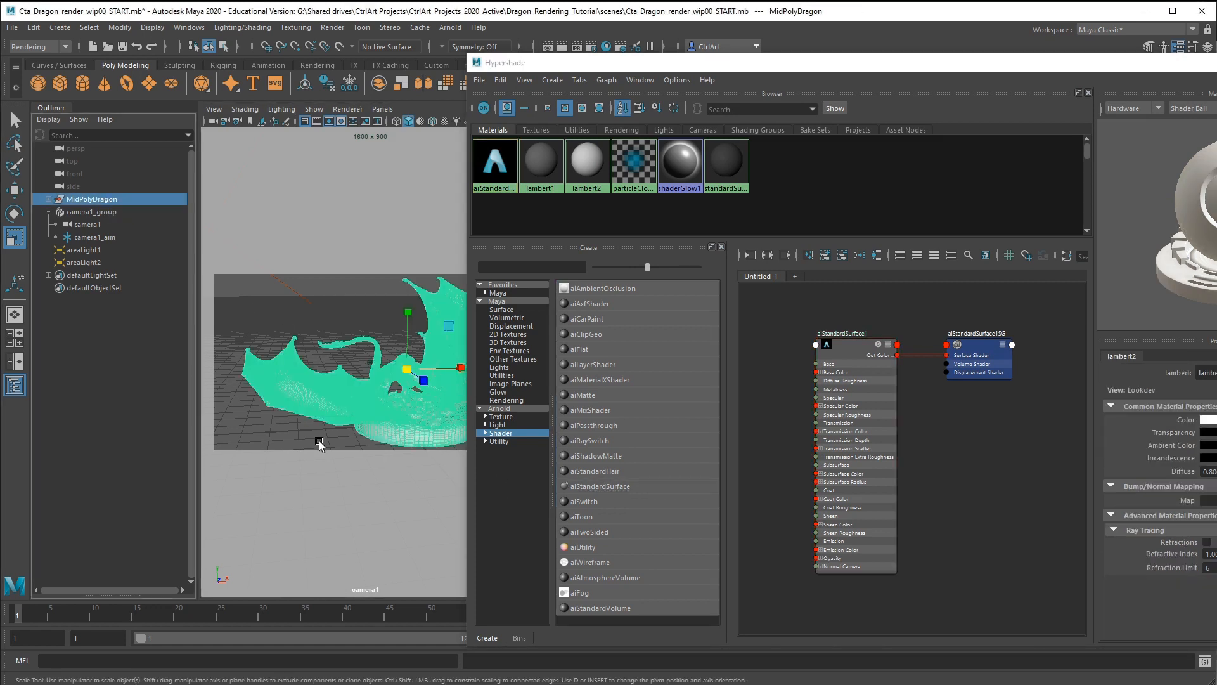
left_click(850, 349)
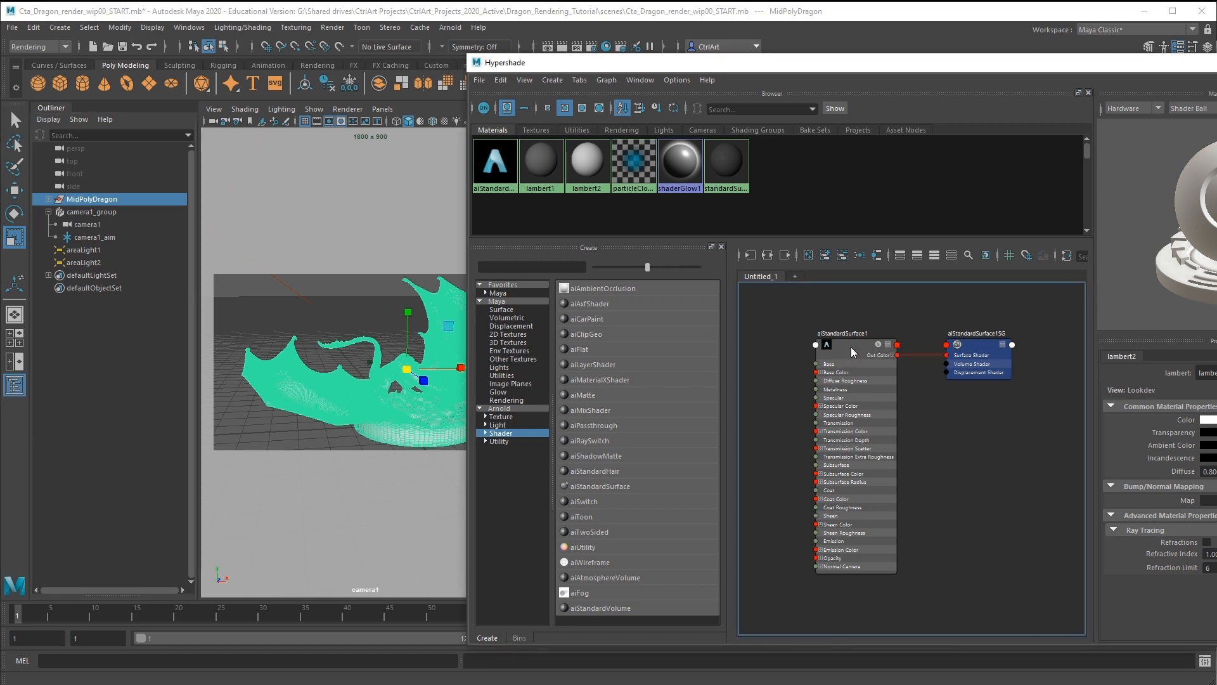
right_click_drag(851, 347, 843, 316)
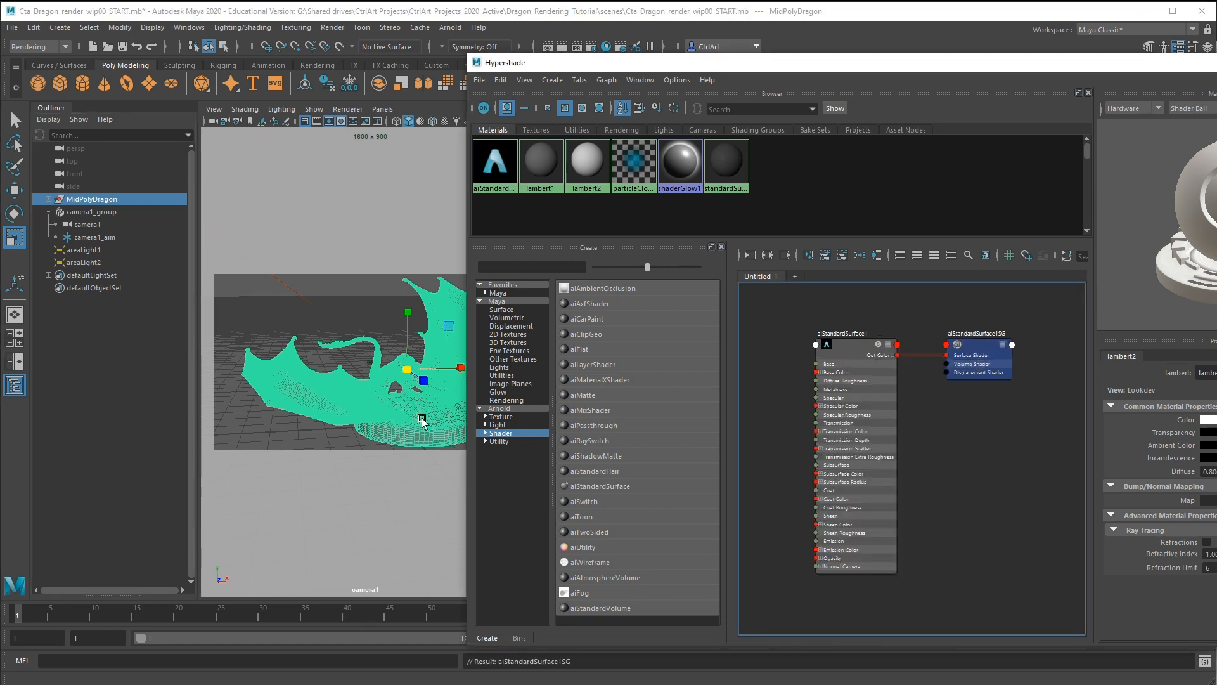
mouse_move(384, 399)
right_mouse_down()
mouse_move(431, 415)
mouse_move(409, 461)
mouse_move(368, 418)
mouse_move(388, 401)
right_mouse_up()
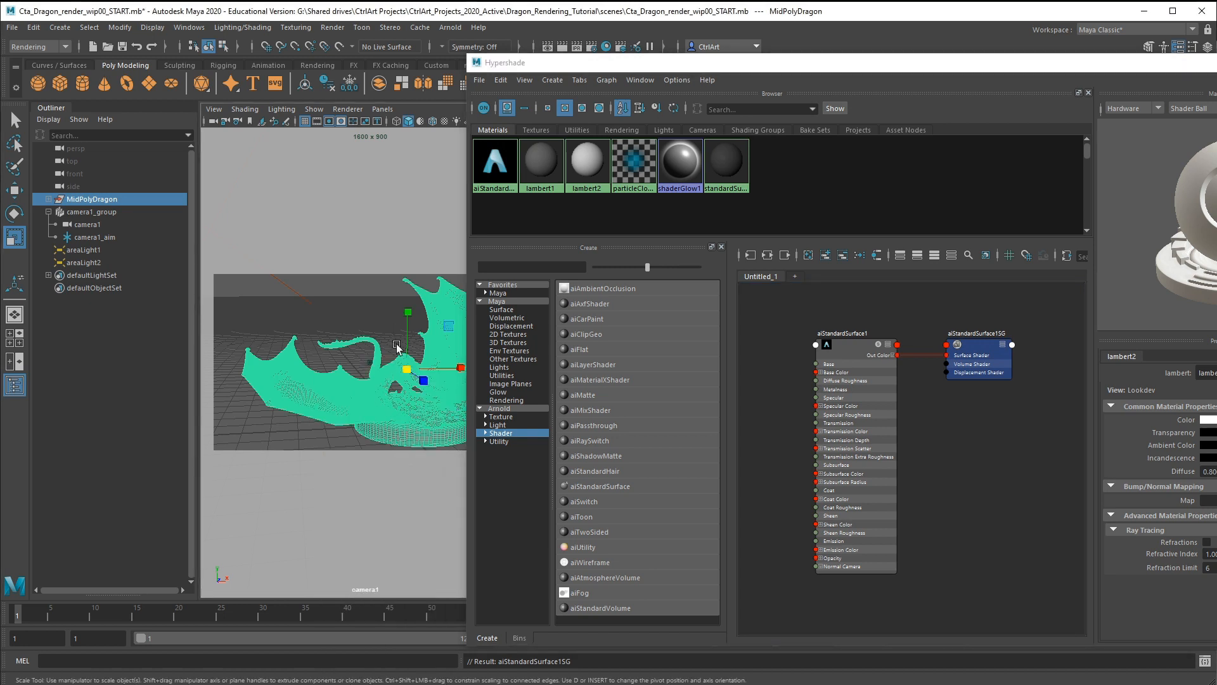
right_click_drag(401, 276, 482, 531)
right_click_drag(556, 535, 557, 535)
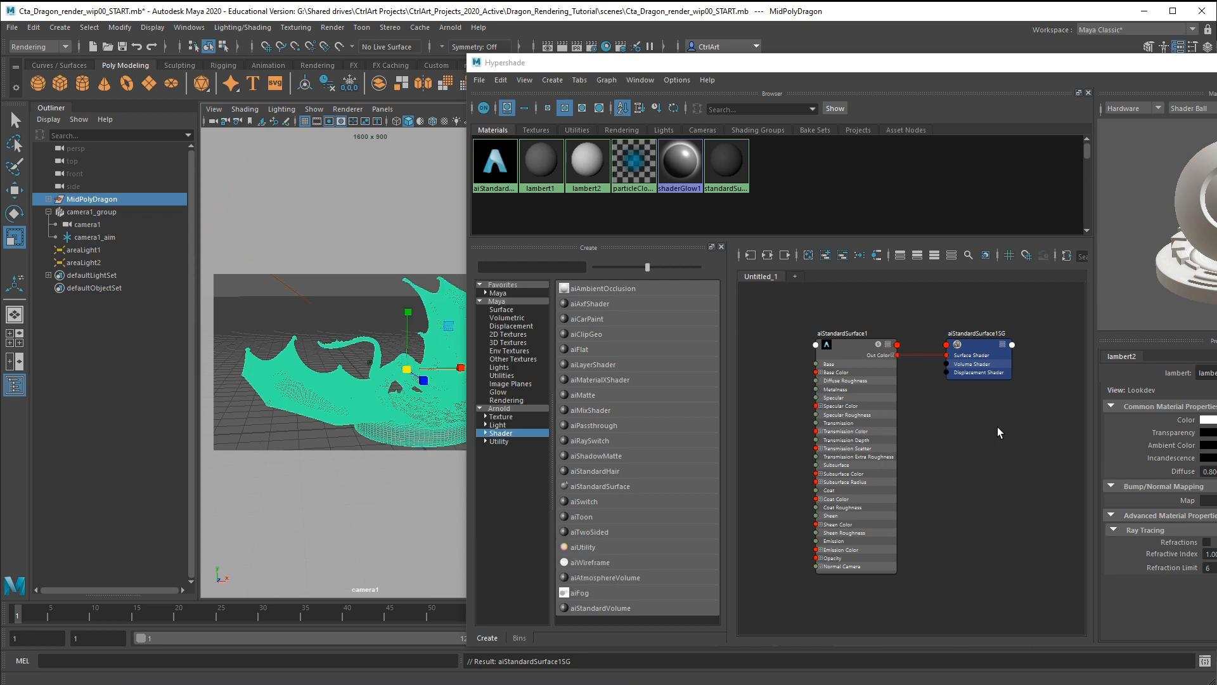
Bring Hypershade back into view, select the aiStandardSurface1 node to load its attributes, and put Hypershade away.
left_click_drag(1114, 74, 813, 49)
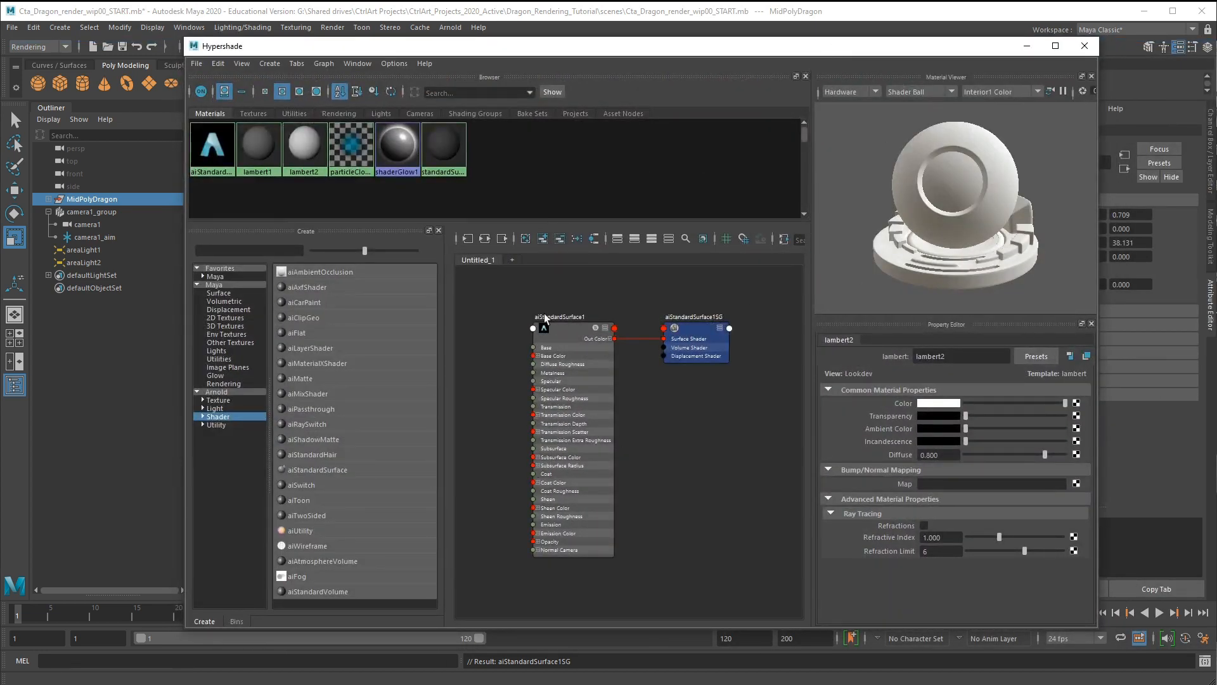
left_click_drag(558, 332, 564, 334)
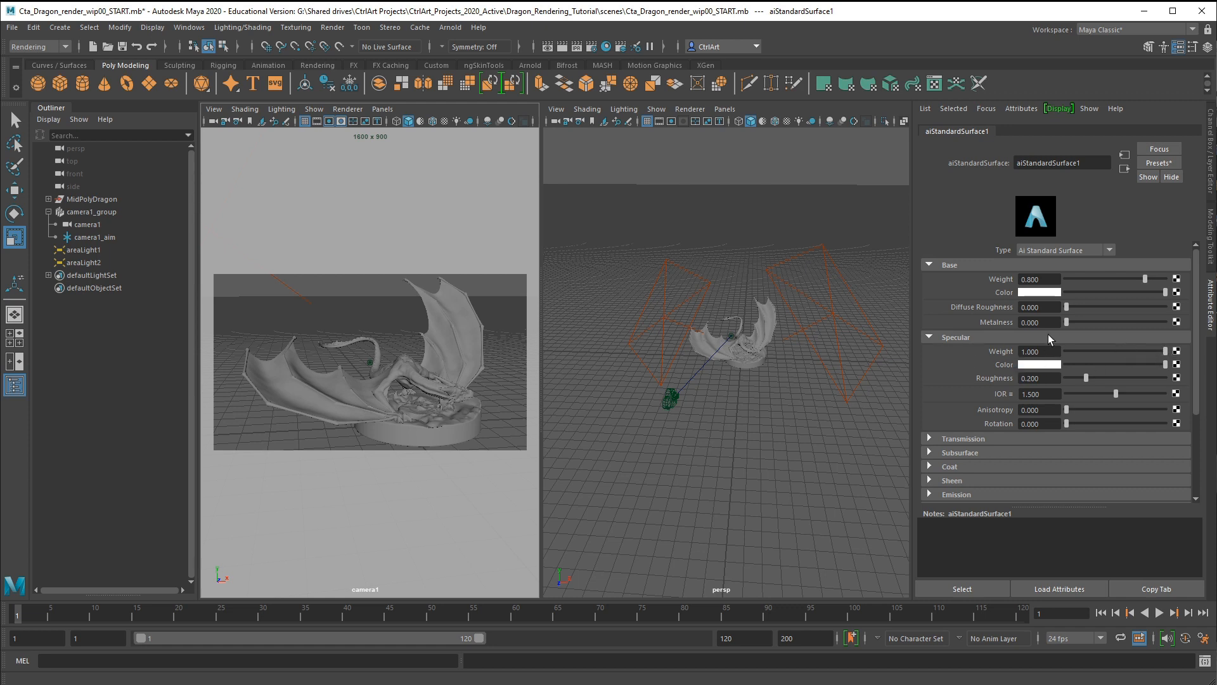
Set aiStandardSurface1's specular weight to 0 and its base weight to 1.
left_click_drag(1166, 355, 987, 350)
left_click_drag(1145, 278, 1143, 278)
left_click_drag(1144, 279, 1170, 280)
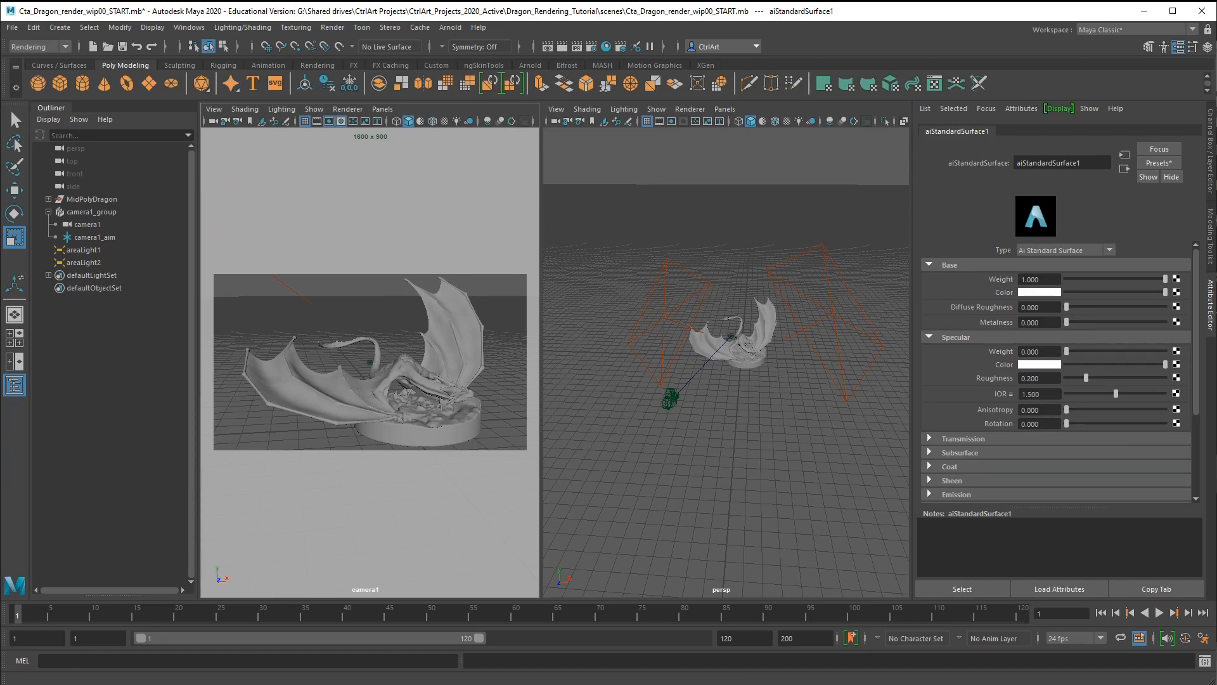
Test-render the dragon with the adjusted material in Arnold RenderView, stop the render and close the view.
key("alt+Tab")
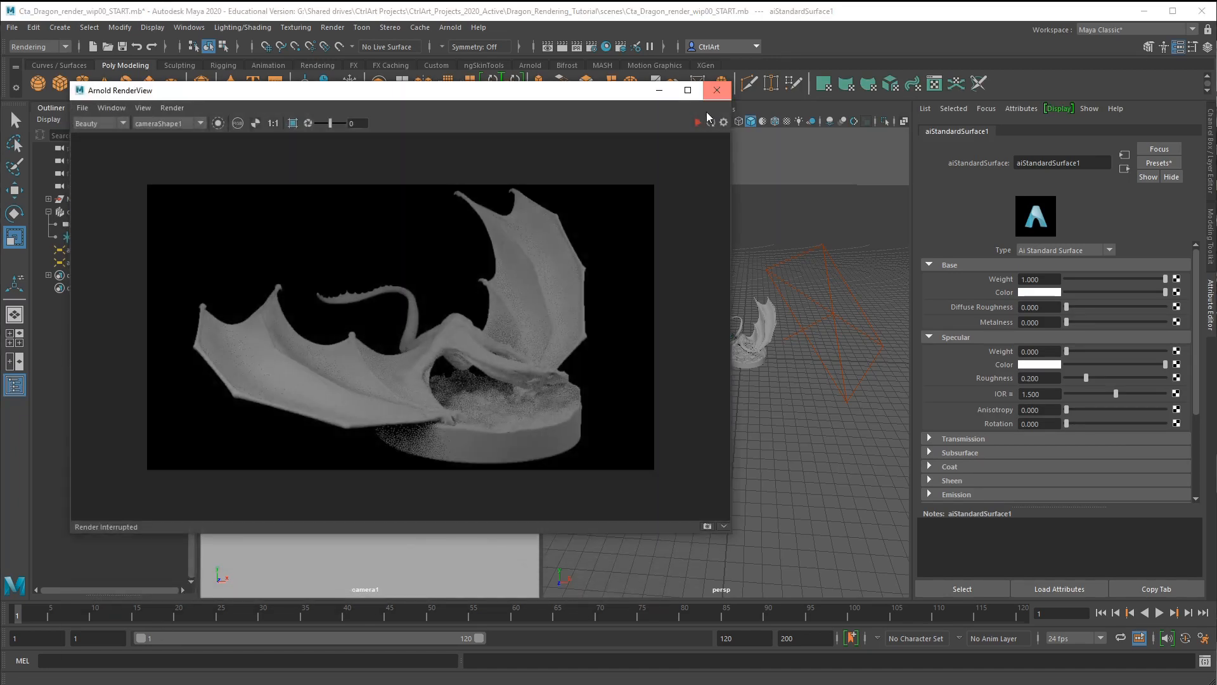
left_click(699, 123)
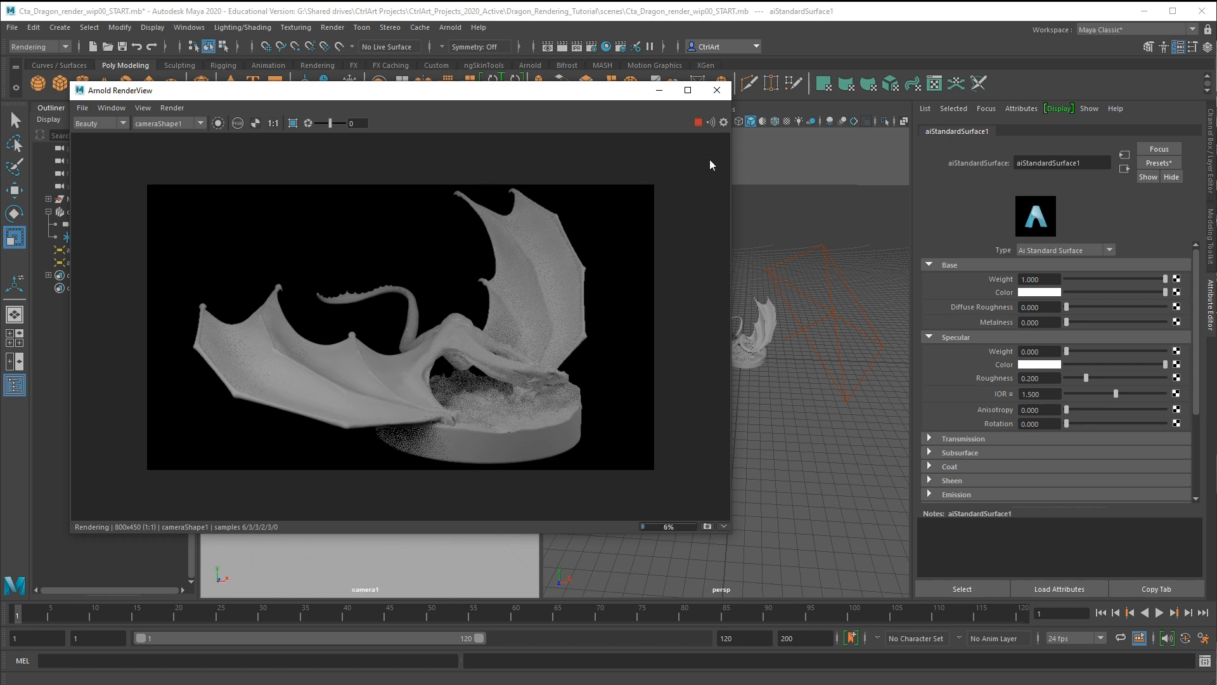
left_click(696, 122)
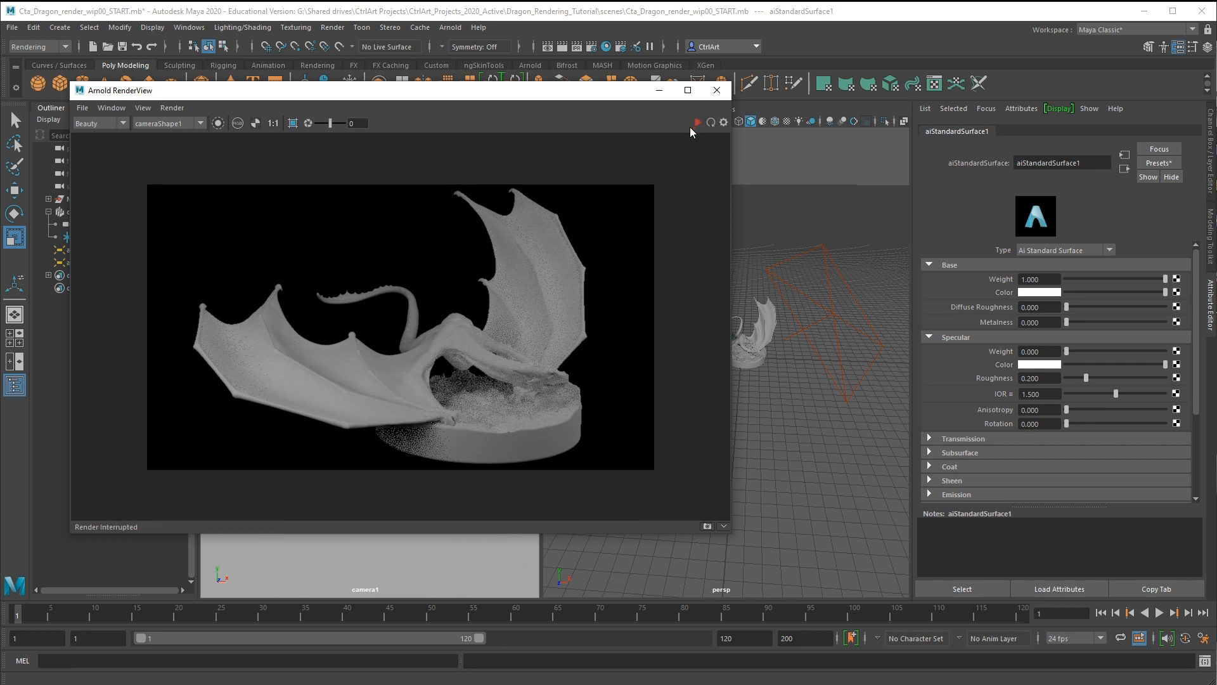
left_click(717, 90)
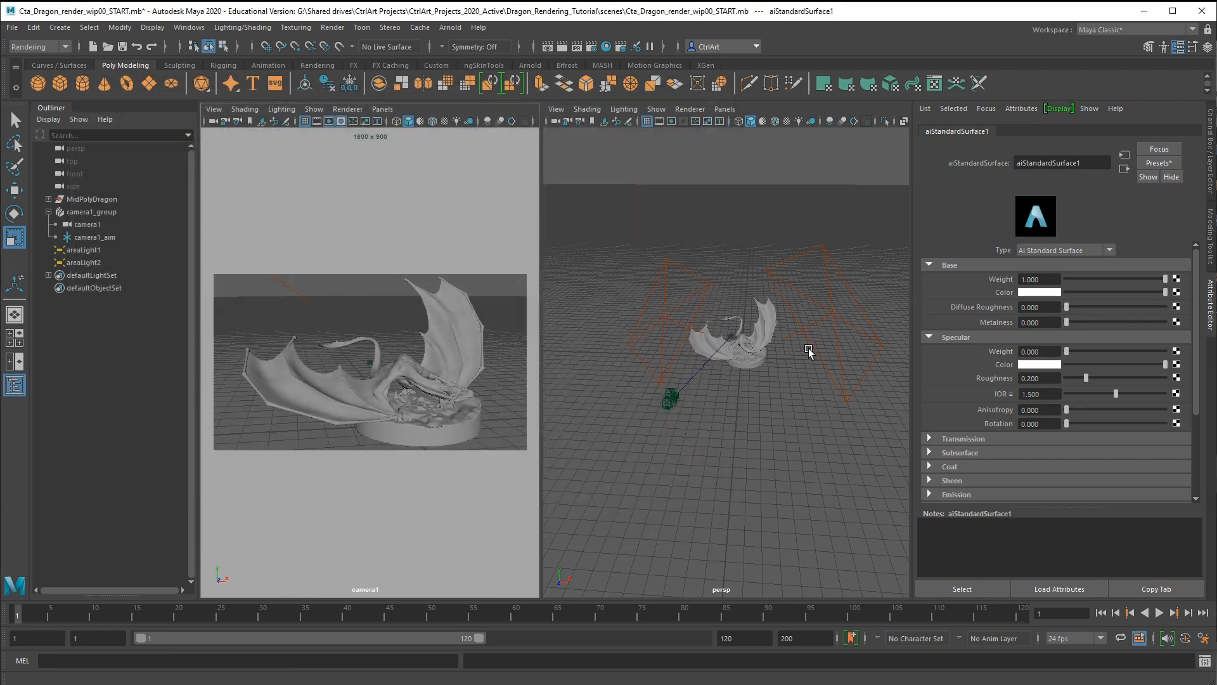
Duplicate areaLight2 and move the copy behind the dragon along Z to about -122.
left_click_drag(809, 348, 660, 371, "alt")
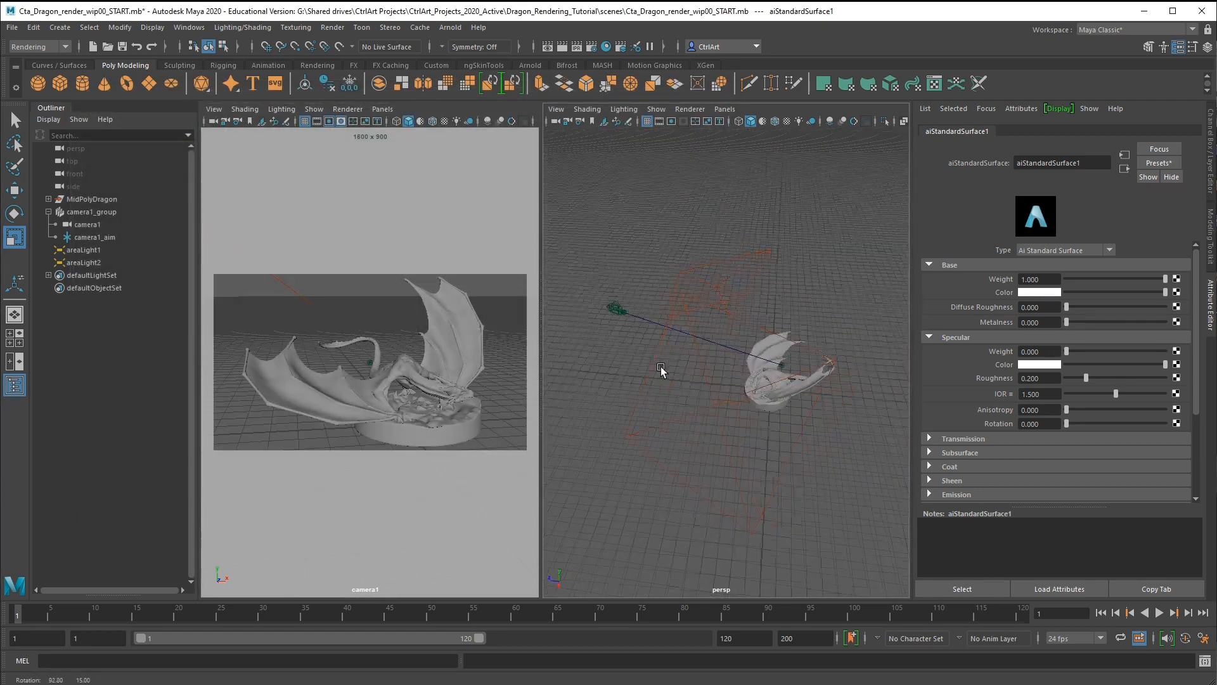
left_click(742, 274)
left_click_drag(721, 359, 764, 362, "alt")
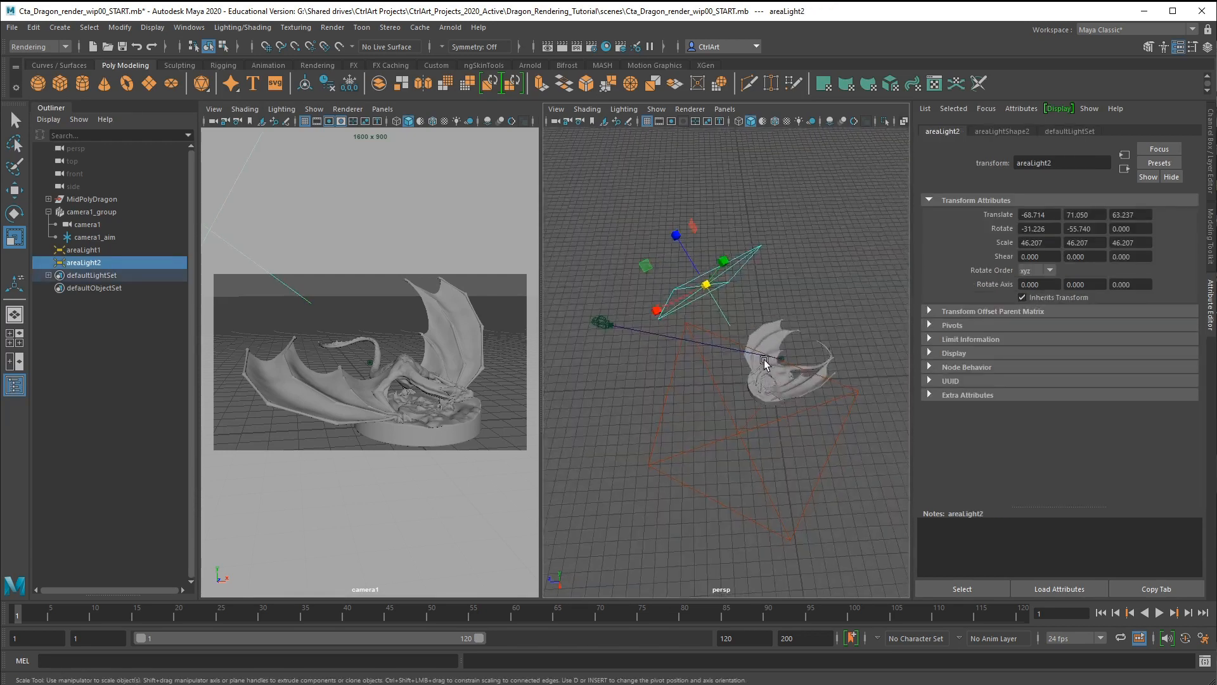
key("ctrl+d")
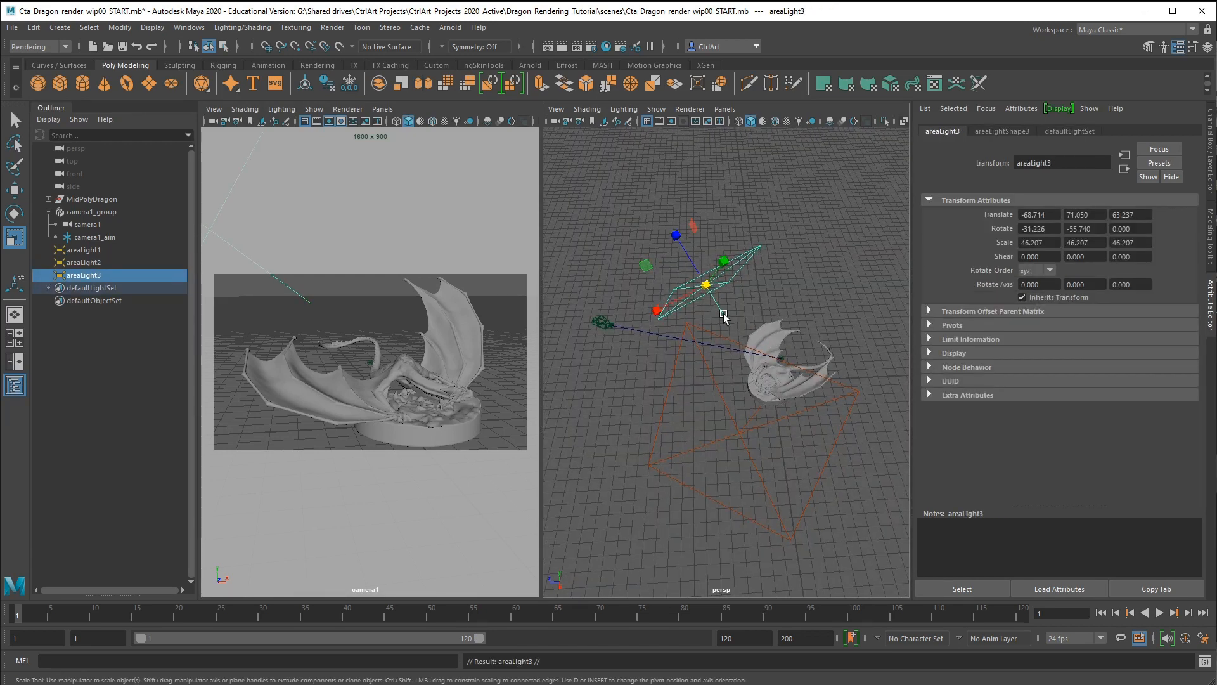
key("w")
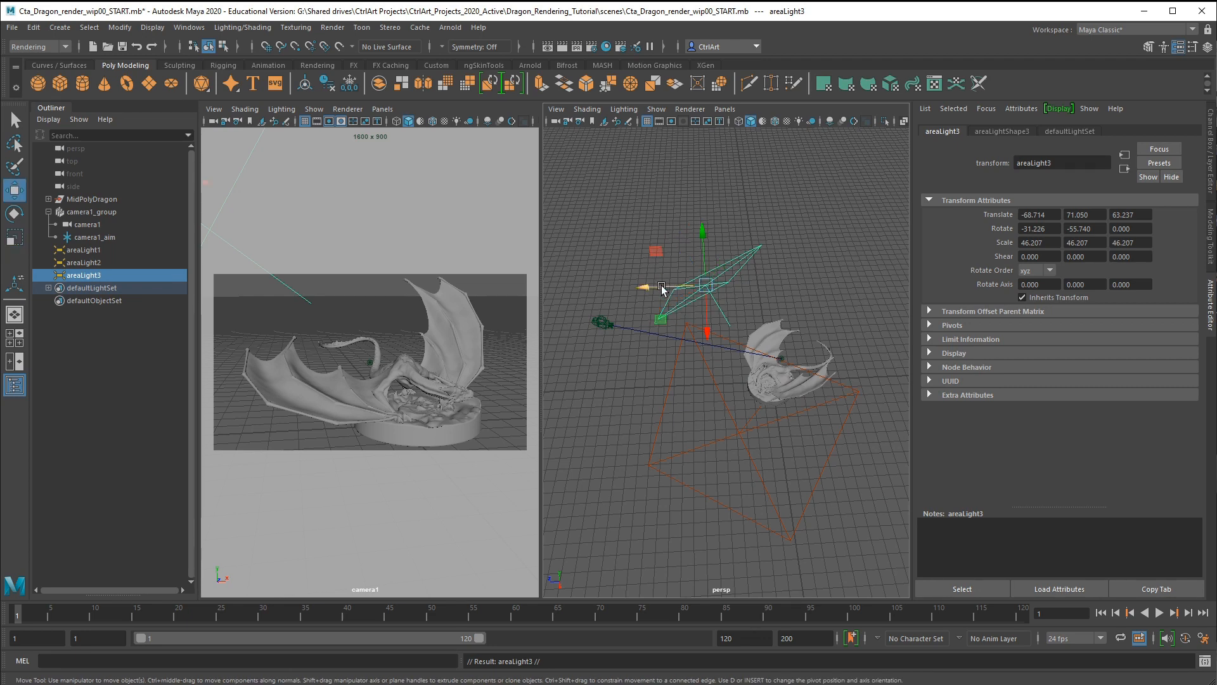
left_click_drag(648, 287, 799, 350)
key("f")
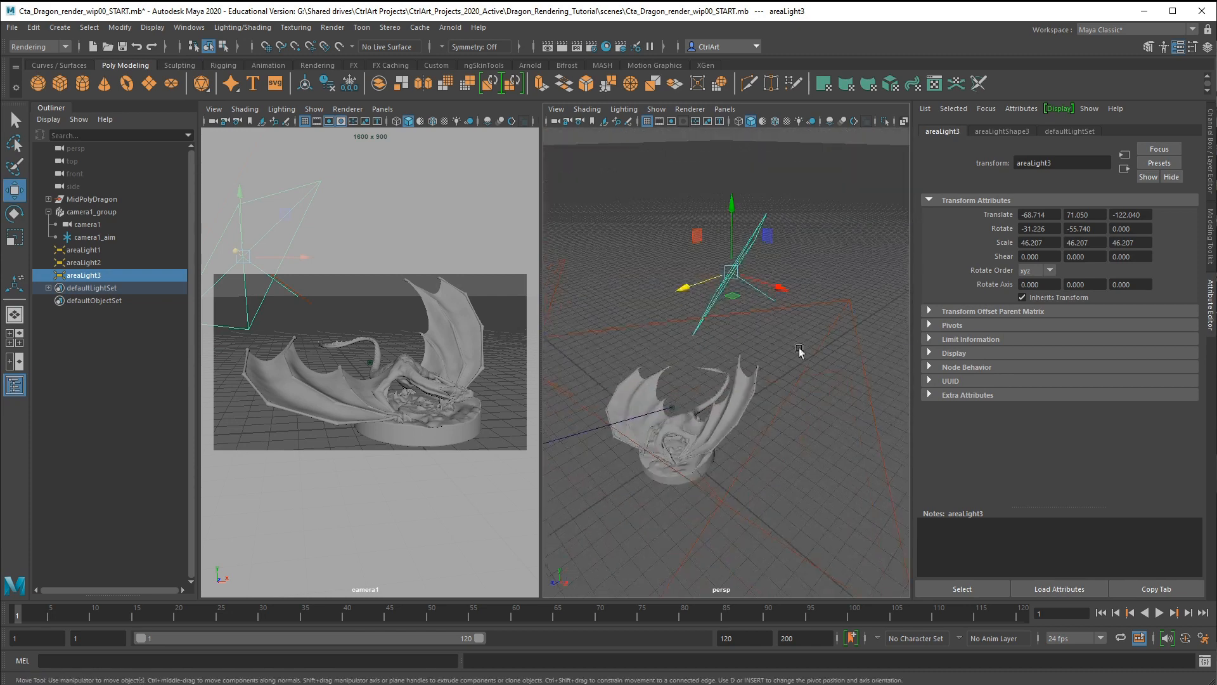
Reset areaLight3's X and Y rotation to 0, and turn it around with a Rotate Y of 180.
left_click(1212, 151)
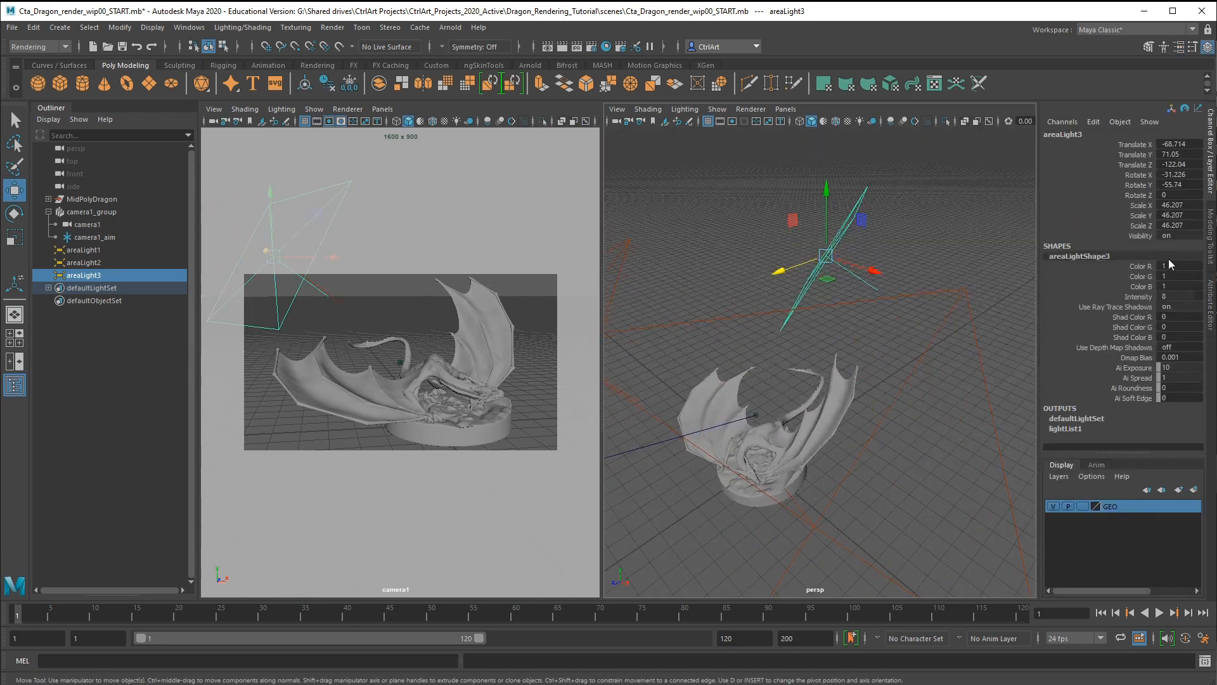
left_click_drag(1181, 175, 1181, 184)
type("0")
key("Return")
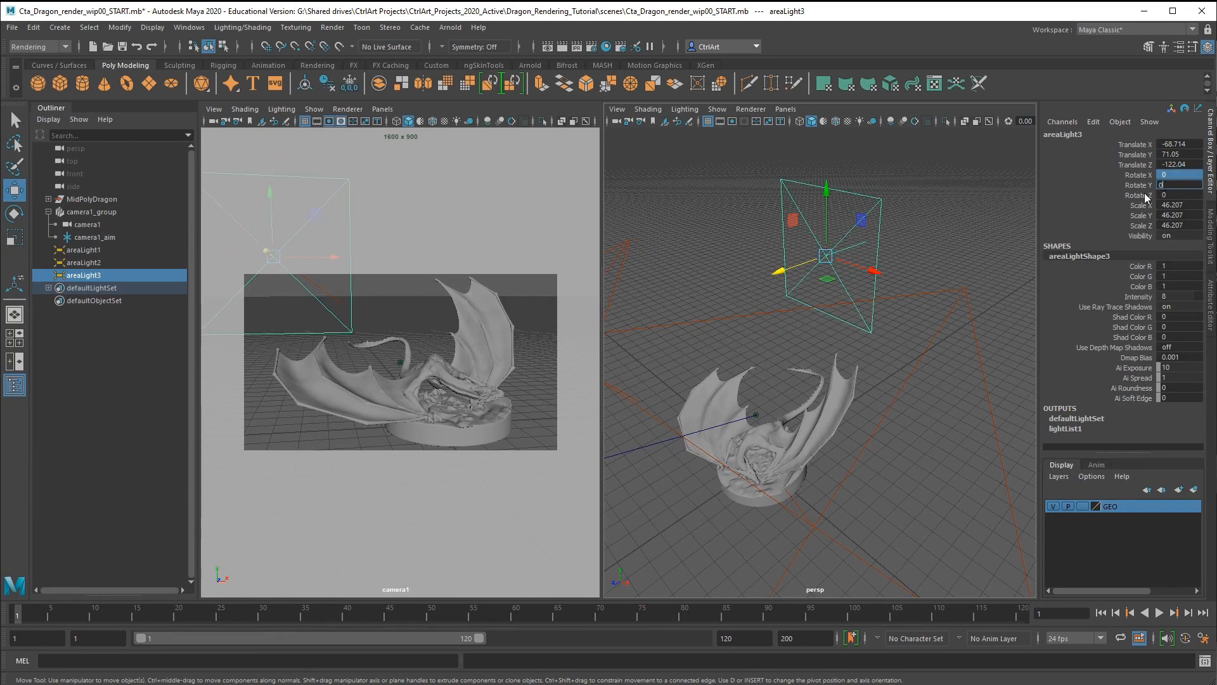
key("e")
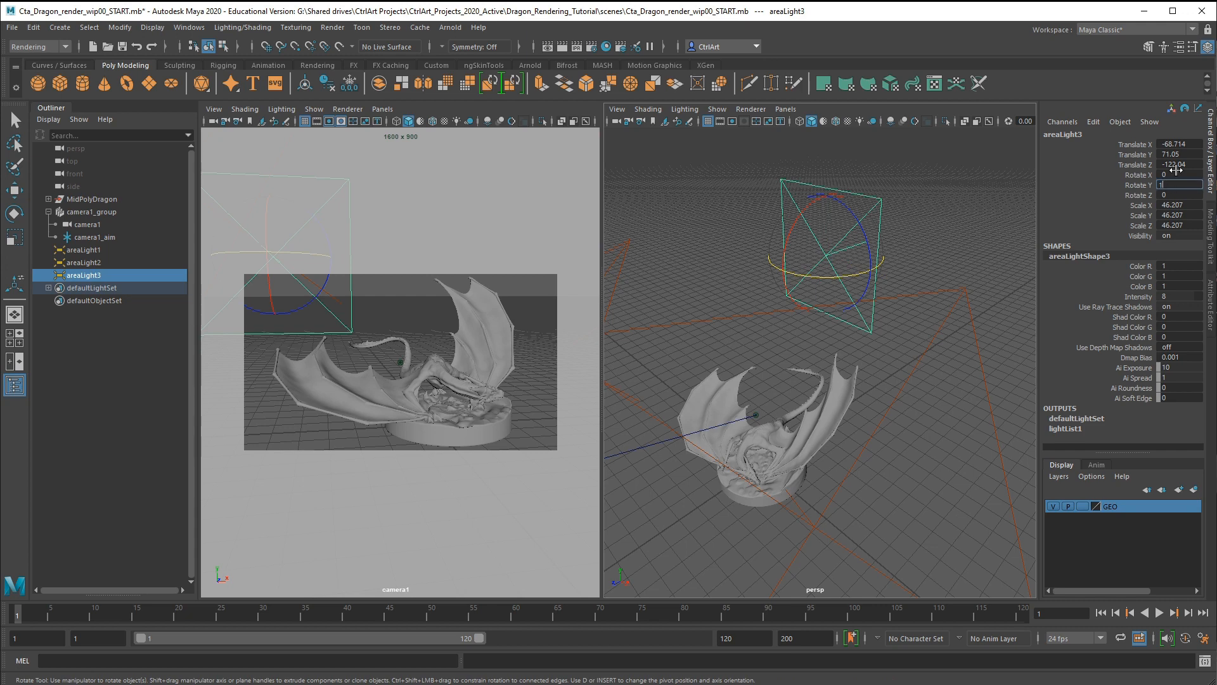
type("180")
key("Return")
Scale areaLight3 uniformly to about 95.7 and rotate it to about 15.3, 212.4, 0.4 so it faces the dragon.
left_click_drag(769, 340, 919, 372, "alt")
key("r")
left_click_drag(826, 262, 1026, 311)
left_click_drag(923, 423, 887, 381, "alt")
left_click_drag(827, 256, 862, 266)
key("e")
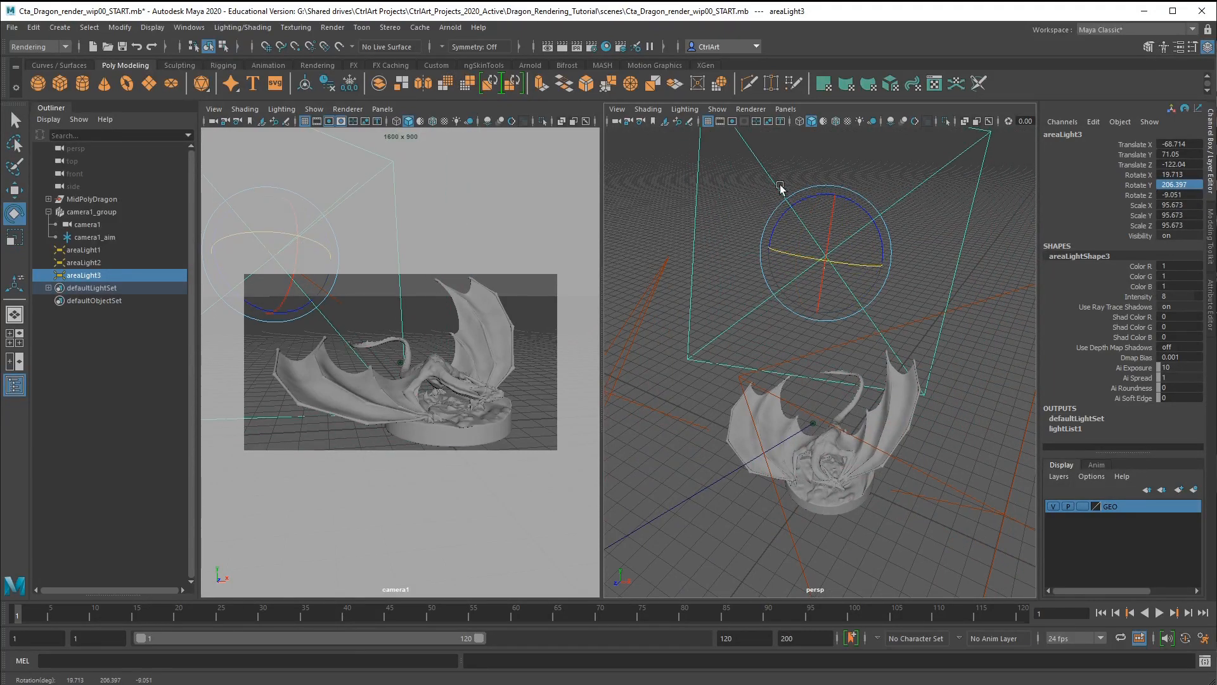
left_click_drag(792, 195, 790, 201)
left_click_drag(837, 291, 875, 324, "alt")
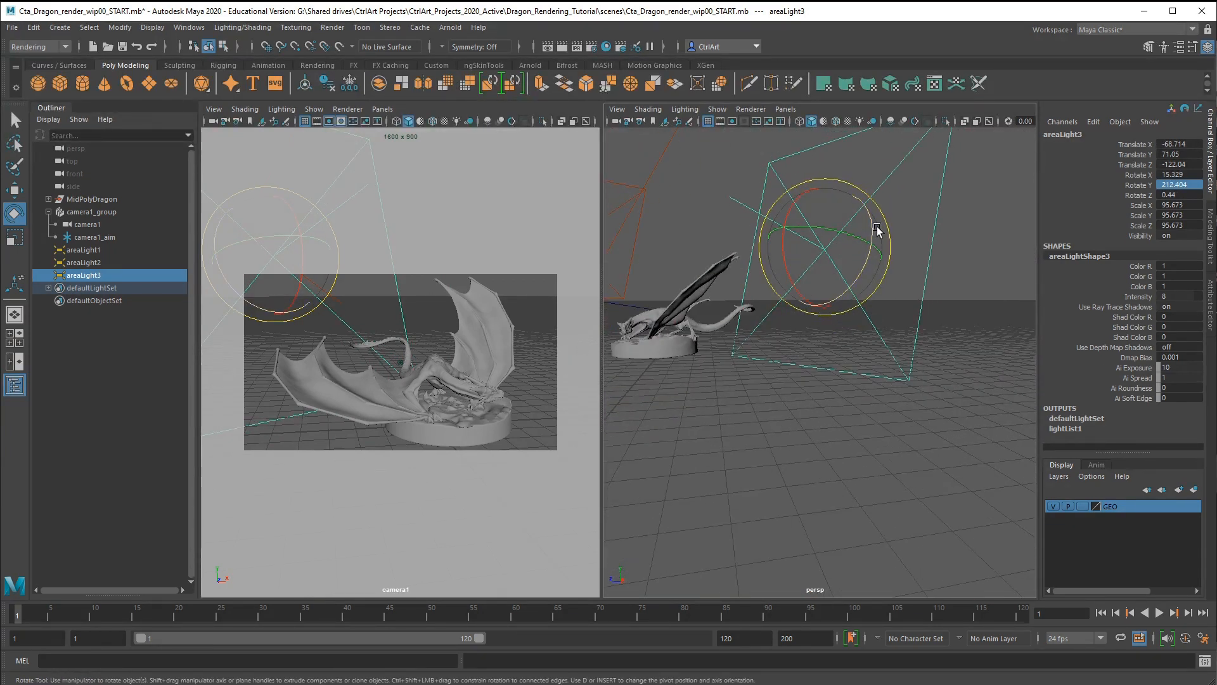
Reposition areaLight3 behind the dragon at about -68.4, 58.1, -114.2 and fine-tune its rotation to about 16, 215.7, -0.7.
key("w")
left_click_drag(825, 196, 826, 214)
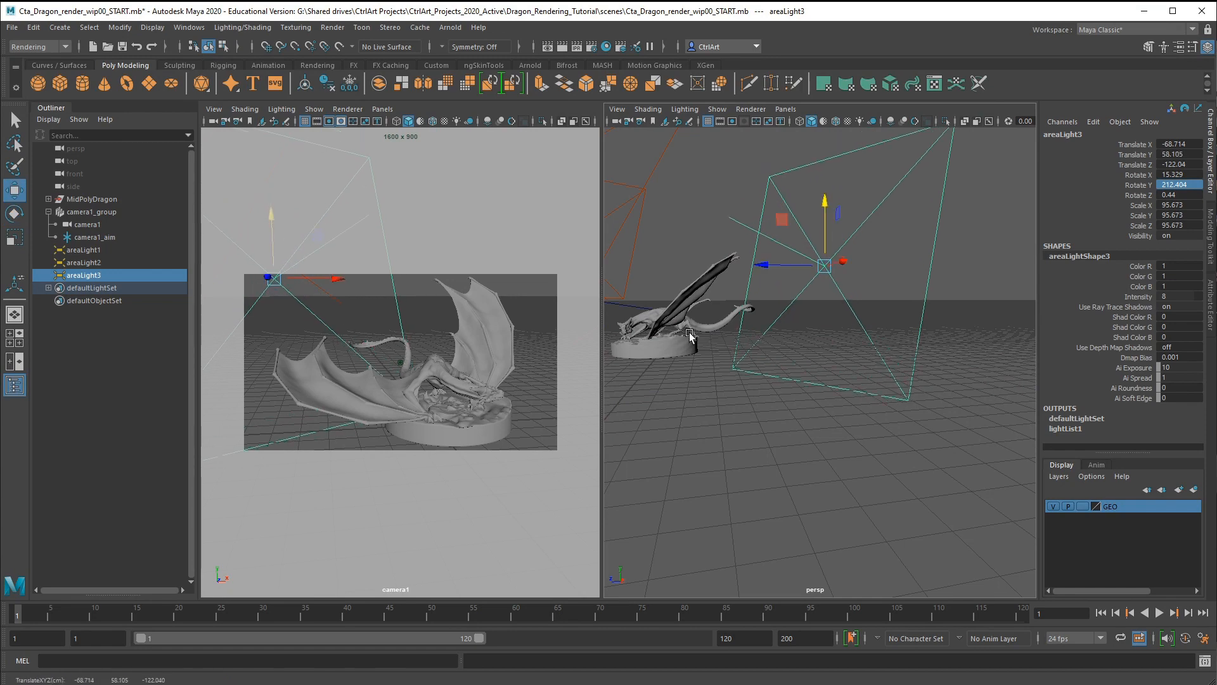
left_click_drag(734, 373, 443, 416, "alt")
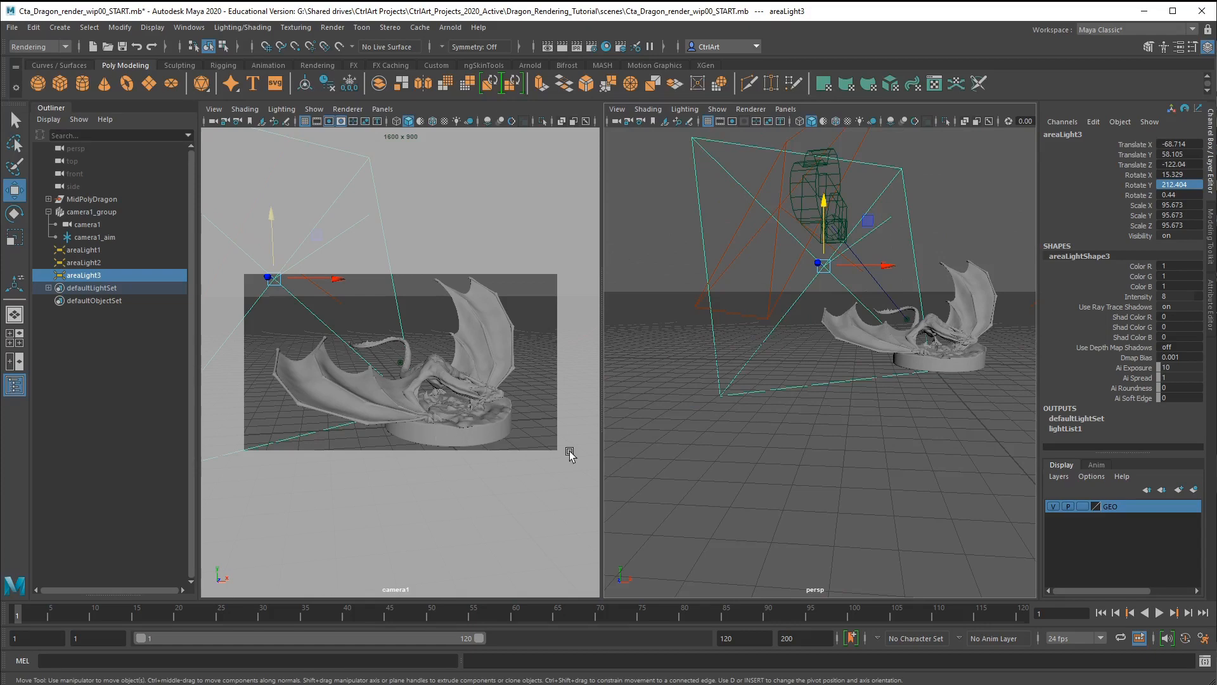
left_click_drag(336, 279, 397, 286)
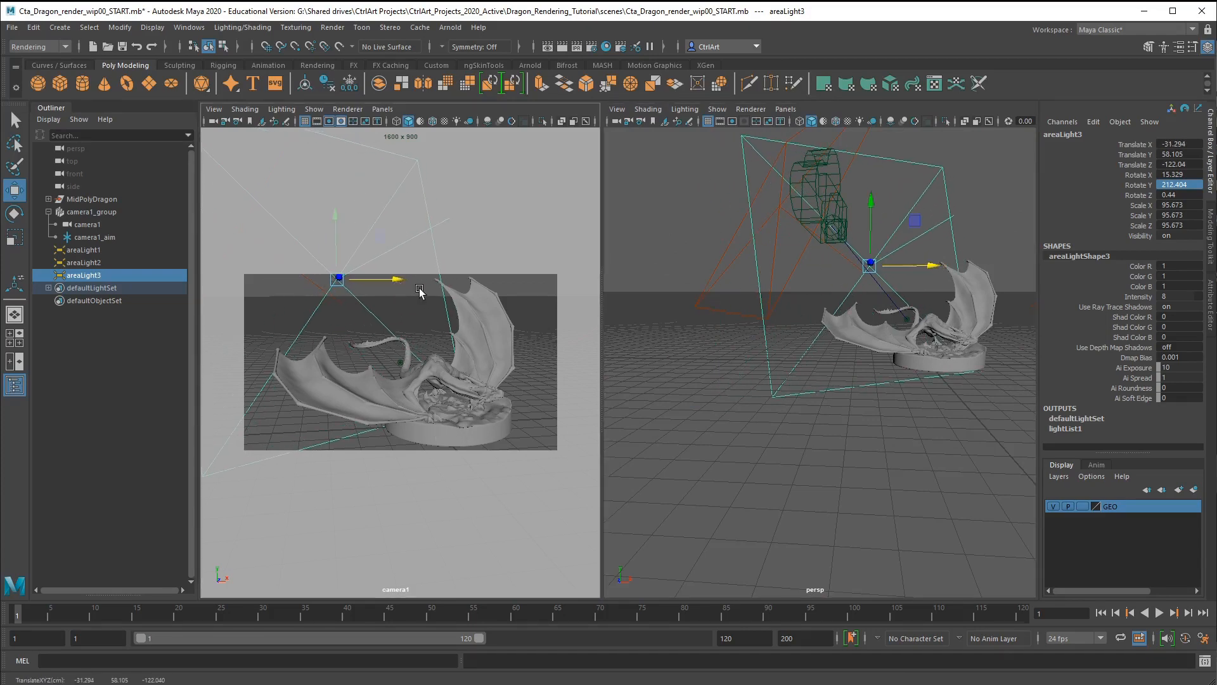
left_click_drag(908, 332, 849, 338, "alt")
left_click_drag(926, 354, 879, 330)
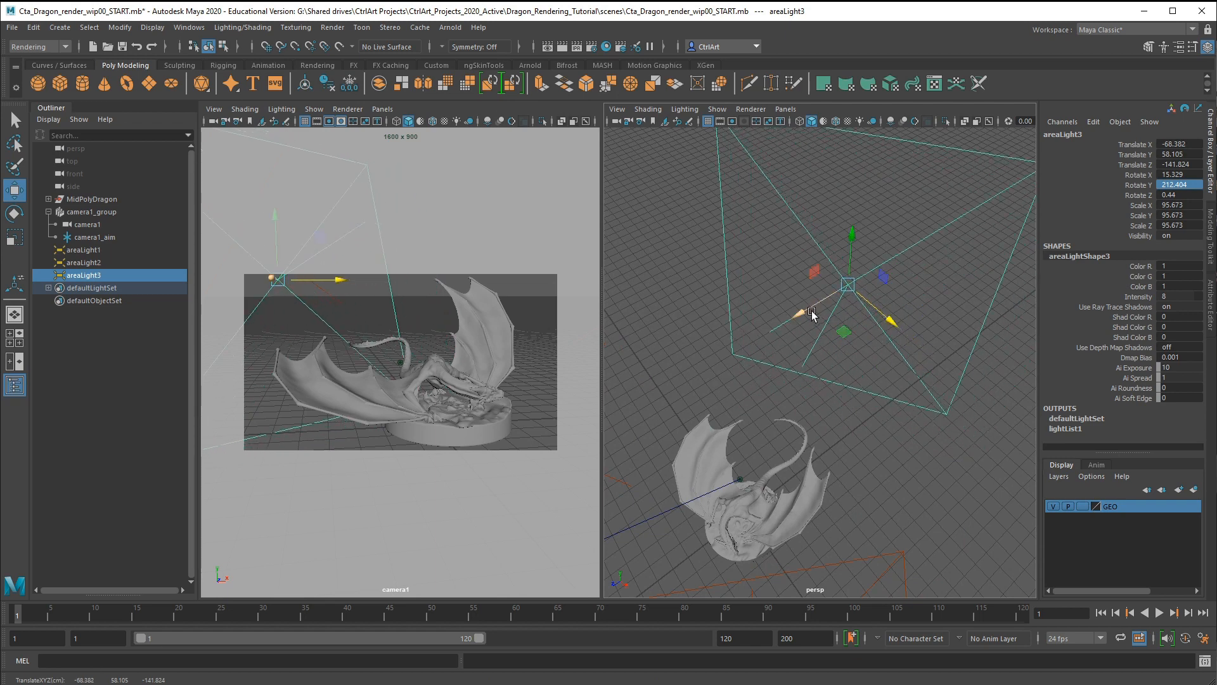
left_click_drag(802, 313, 848, 362)
key("e")
Enable Use Color Temperature for areaLightShape3 and set the temperature to 5000.
key("ctrl+a")
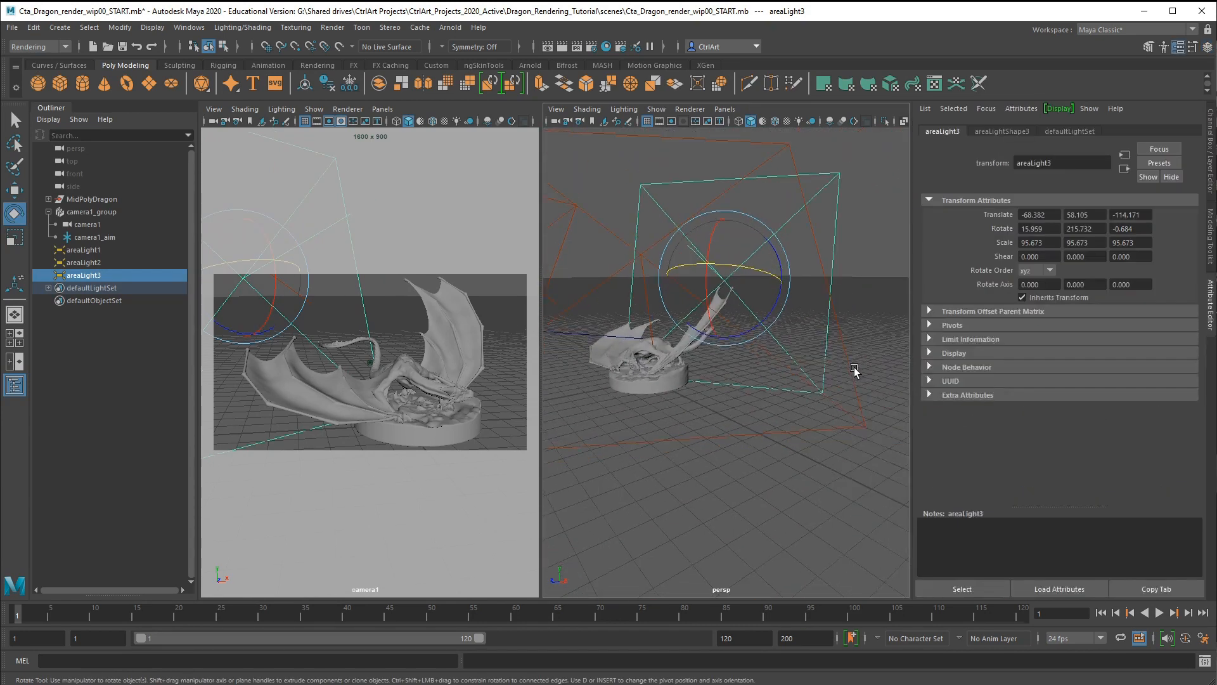
left_click(1001, 131)
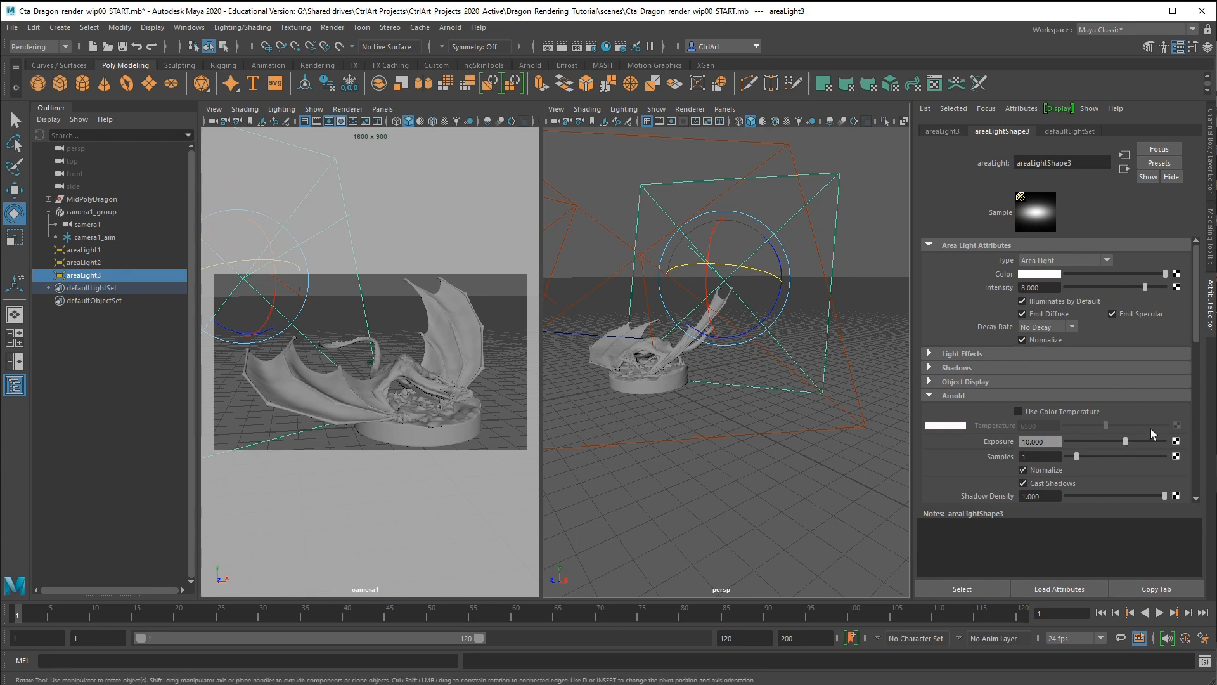
left_click(1019, 412)
double_click(1046, 426)
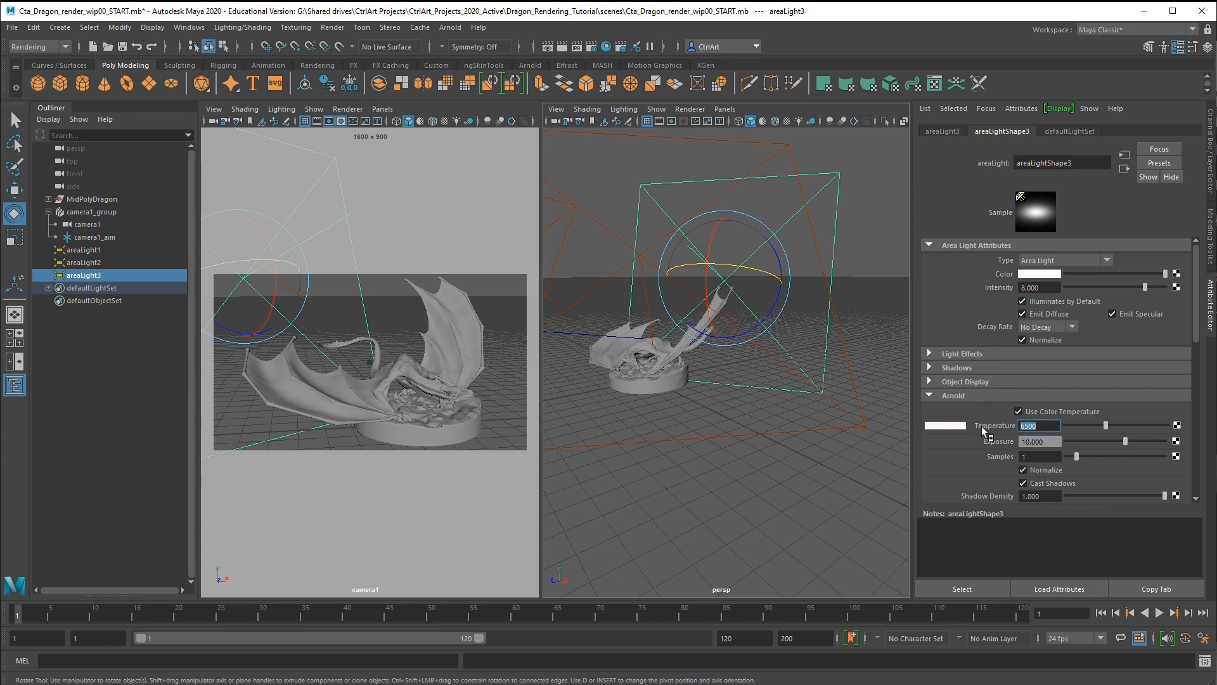
type("5000")
key("Return")
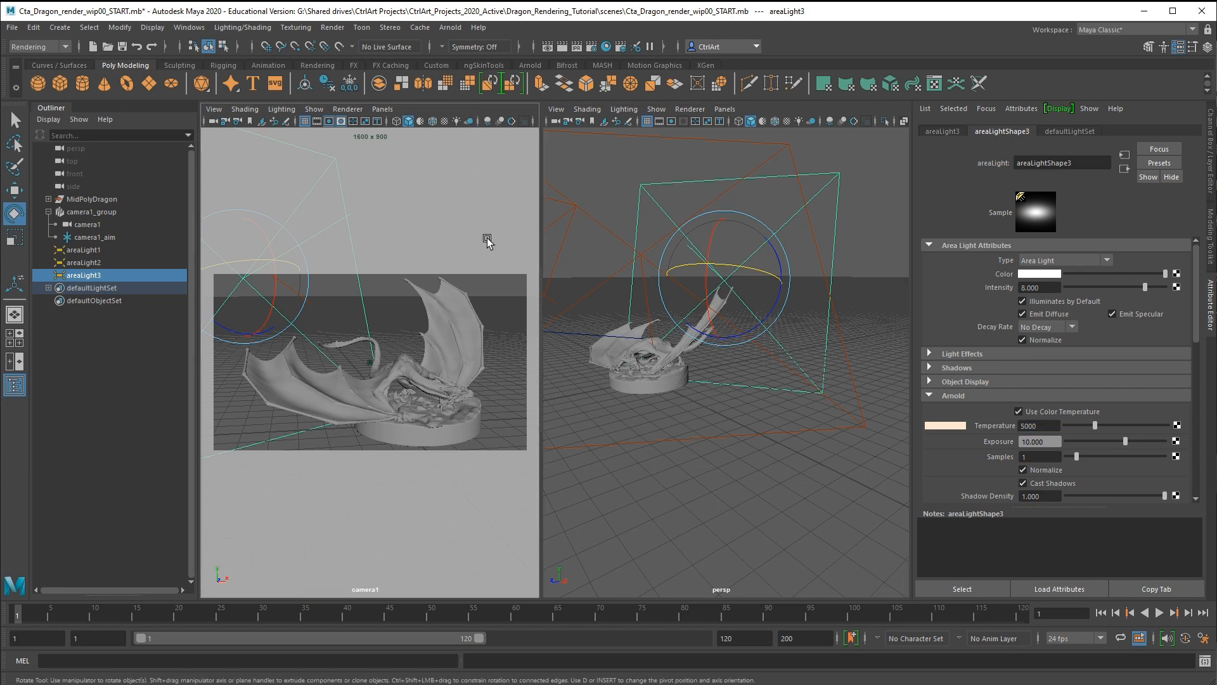
Test-render the dragon with the warm back light in Arnold RenderView and stop the render.
left_click(450, 27)
left_click(501, 166)
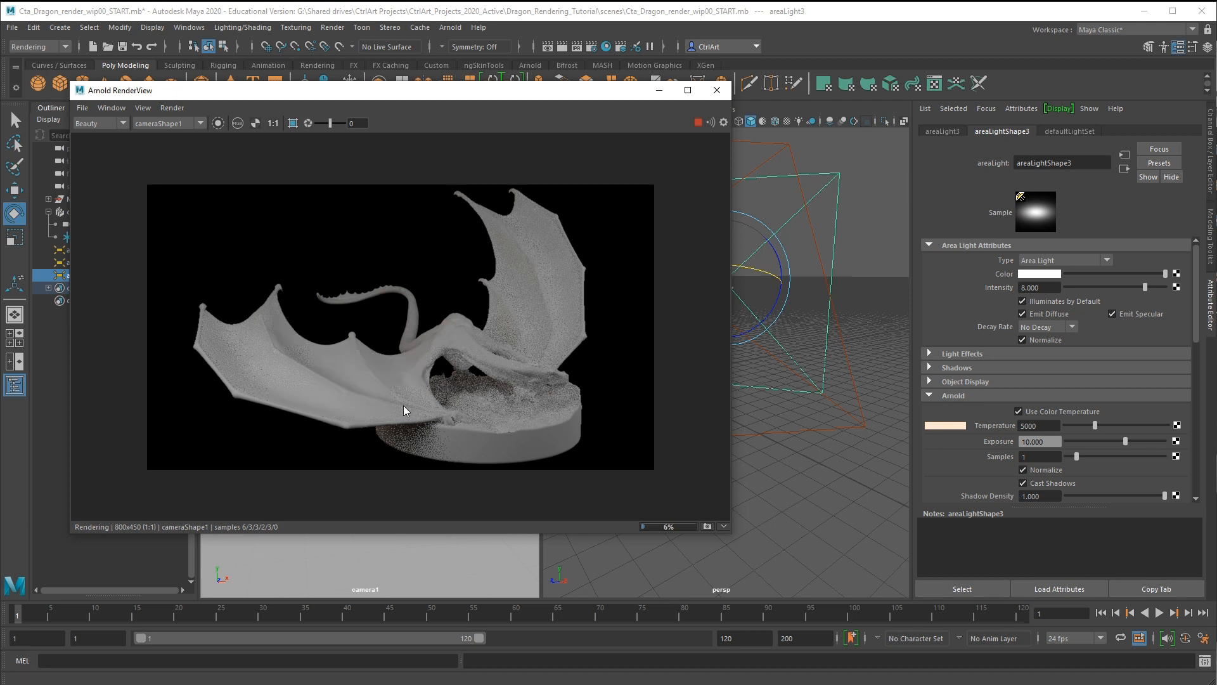
left_click(698, 122)
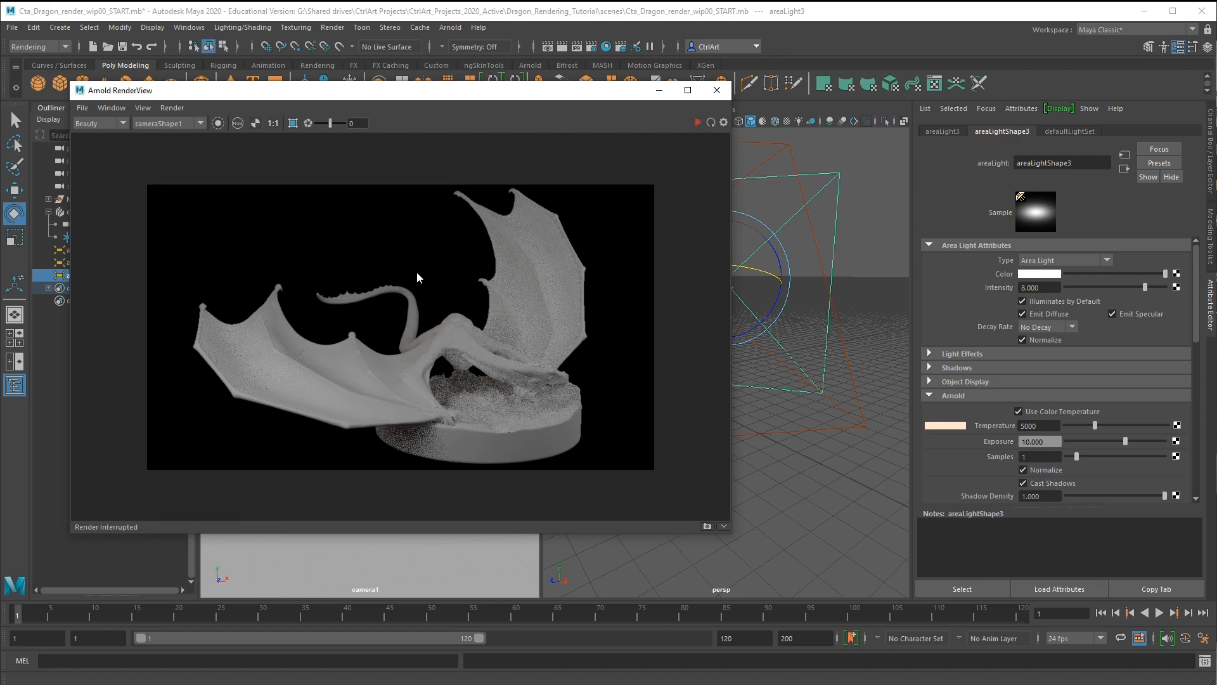
Open the Arnold sampling settings for the render and set Camera (AA) to 3.
left_click(591, 46)
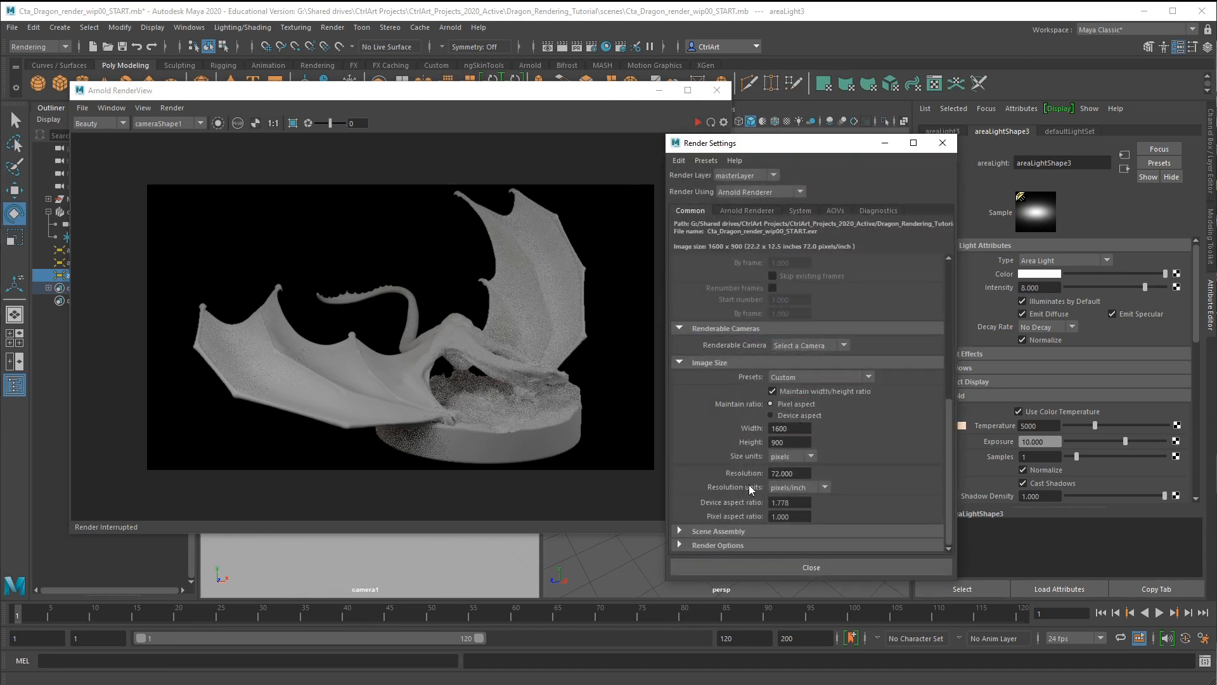
left_click(758, 213)
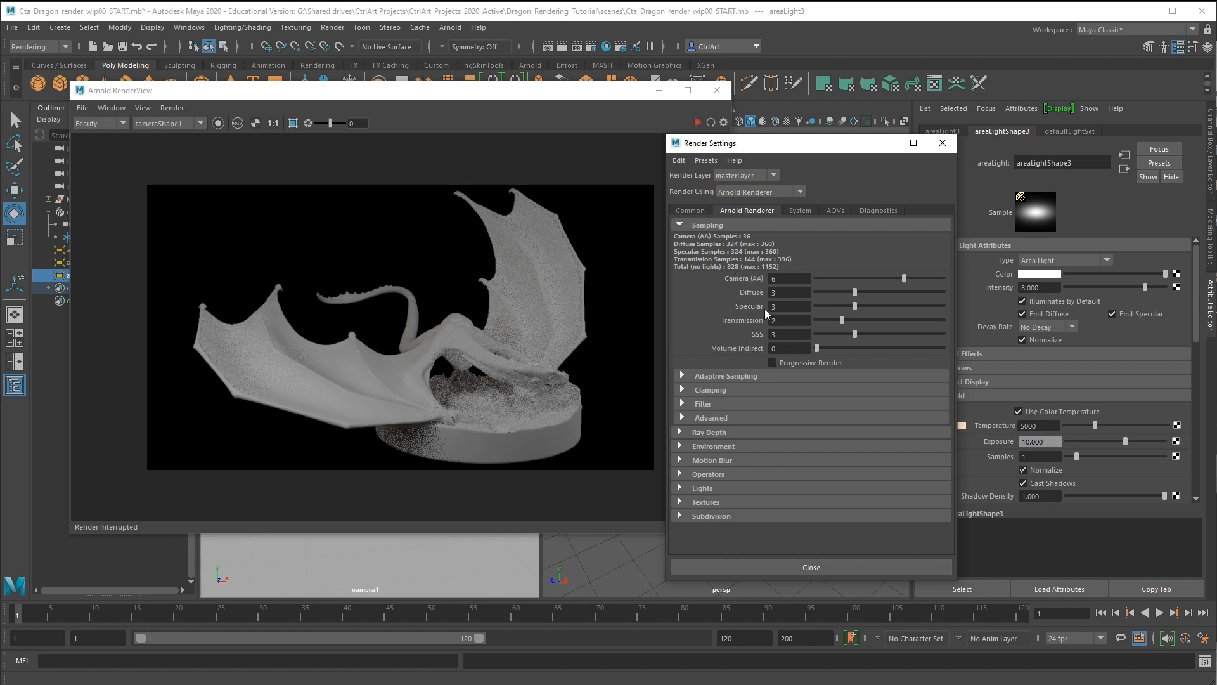
left_click(794, 279)
key("Return")
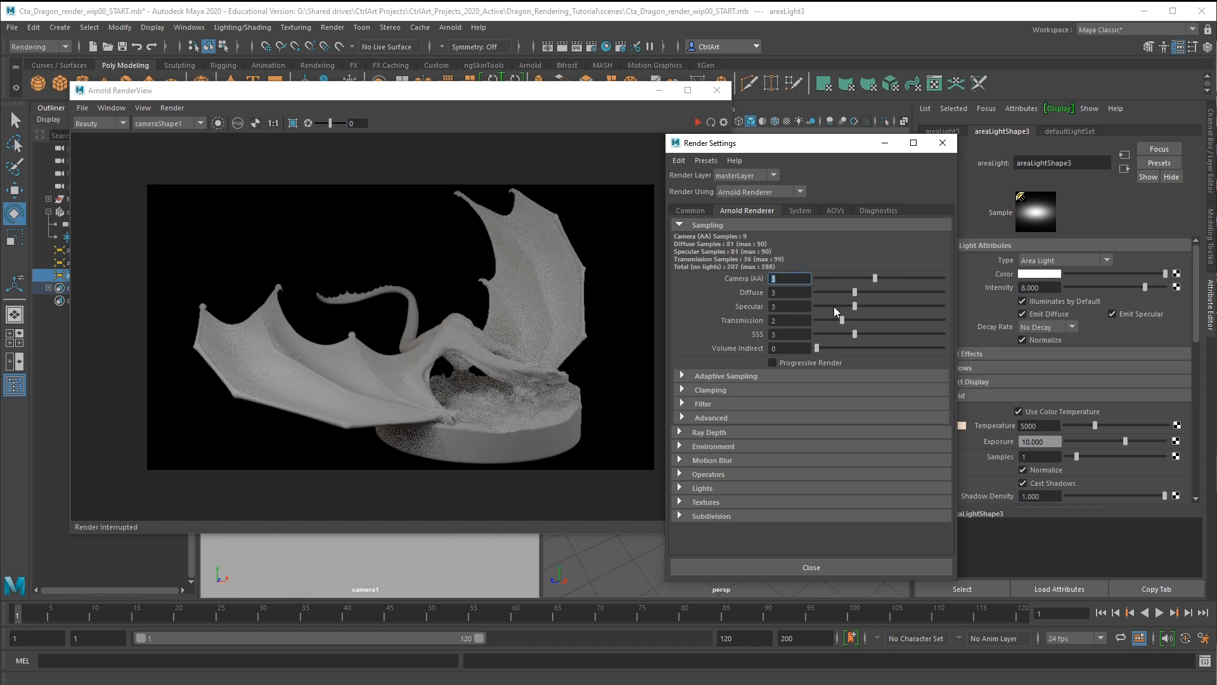
Set the diffuse and specular samples to 2 and the transmission and SSS samples to 0, and close the render settings.
key("Tab")
type("2")
key("Tab")
type("2")
key("Tab")
type("0")
key("Return")
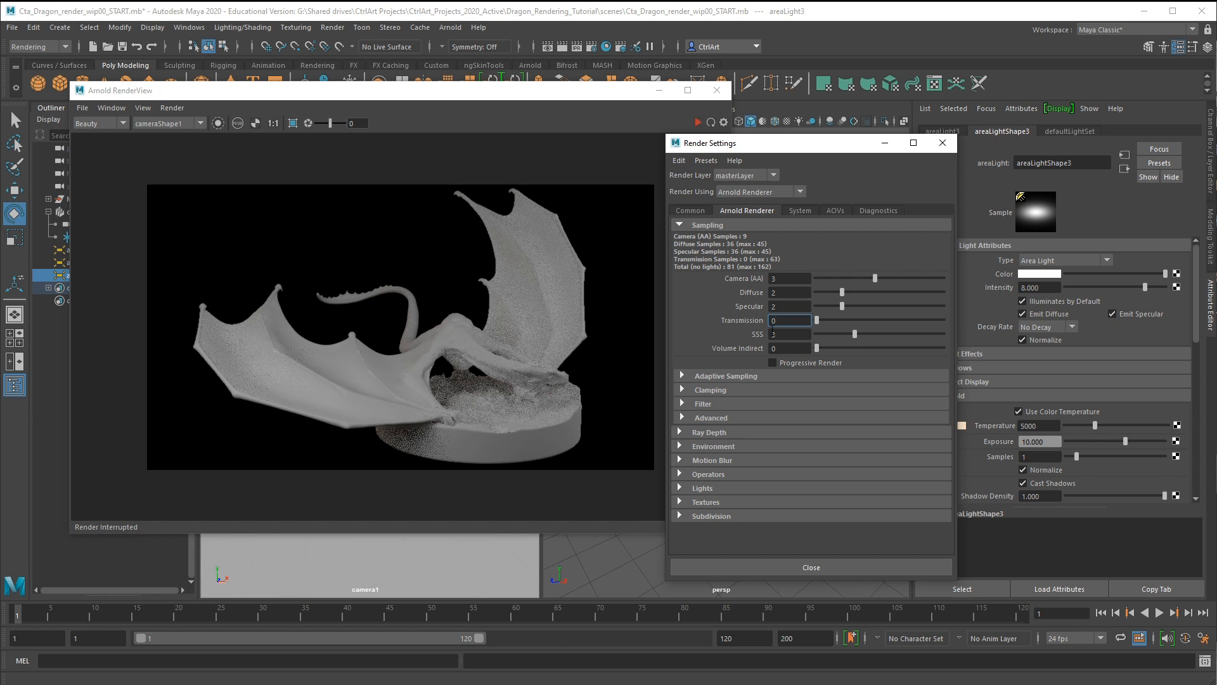
left_click_drag(855, 334, 788, 331)
left_click(824, 568)
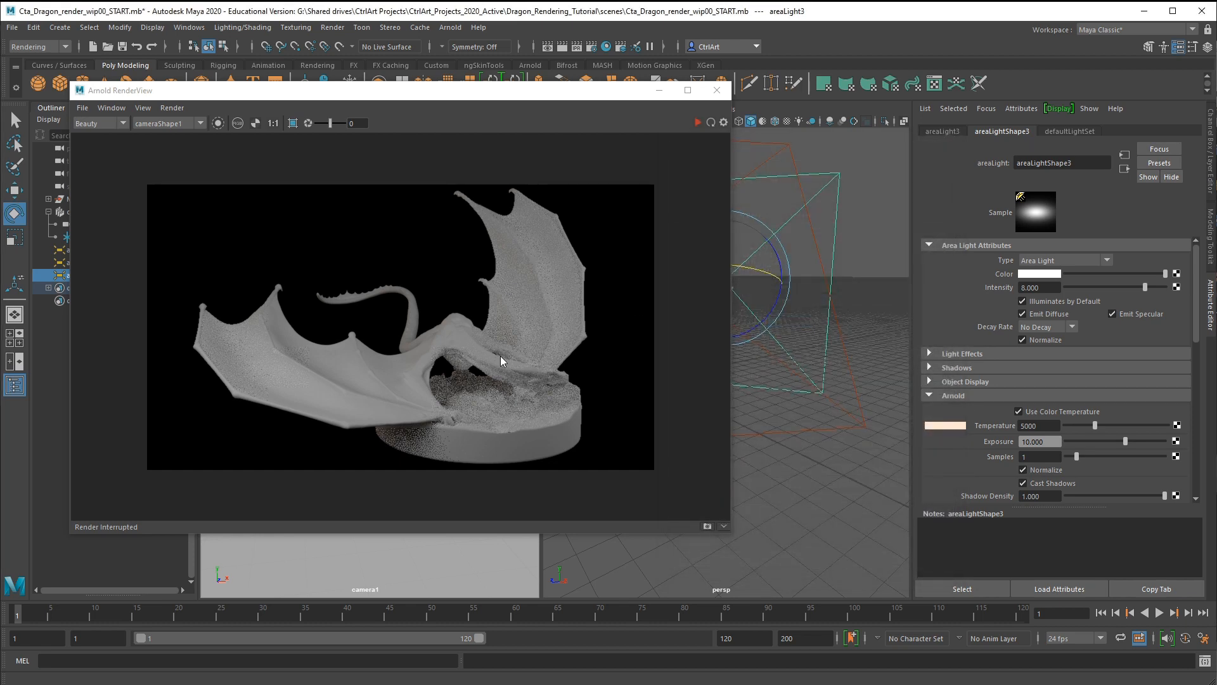
Restart the render with a crop region and fit the region around the dragon's body and pedestal.
left_click(293, 124)
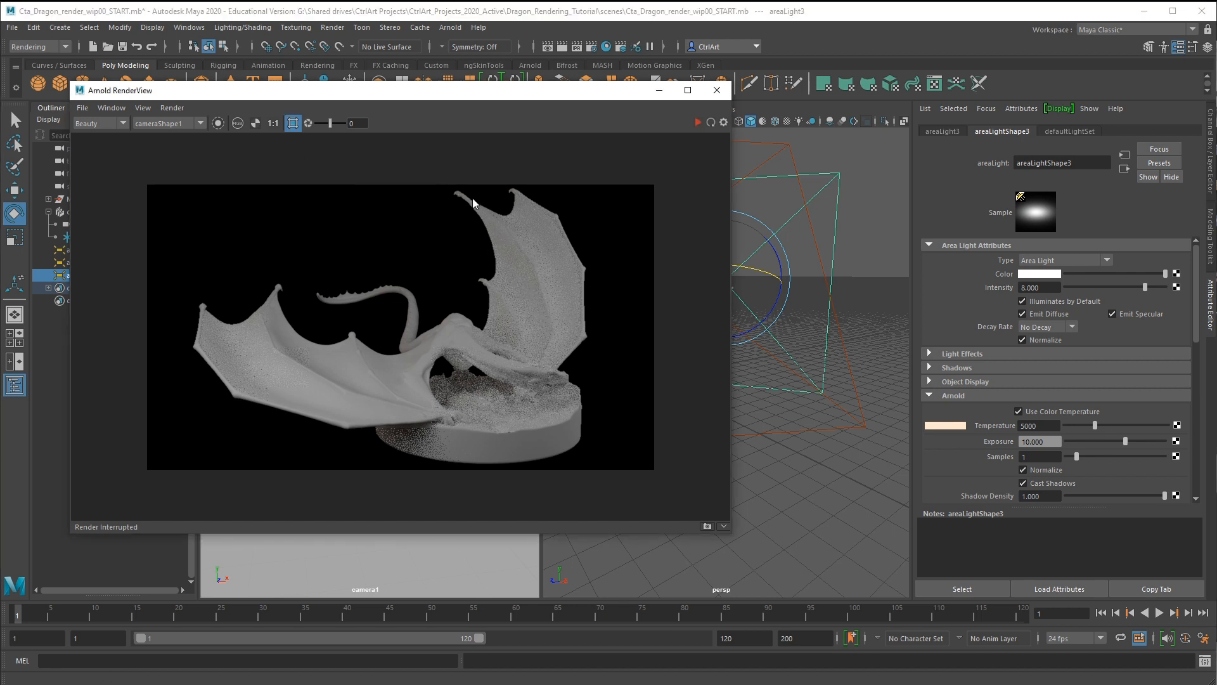
left_click_drag(471, 200, 540, 471)
left_click(698, 122)
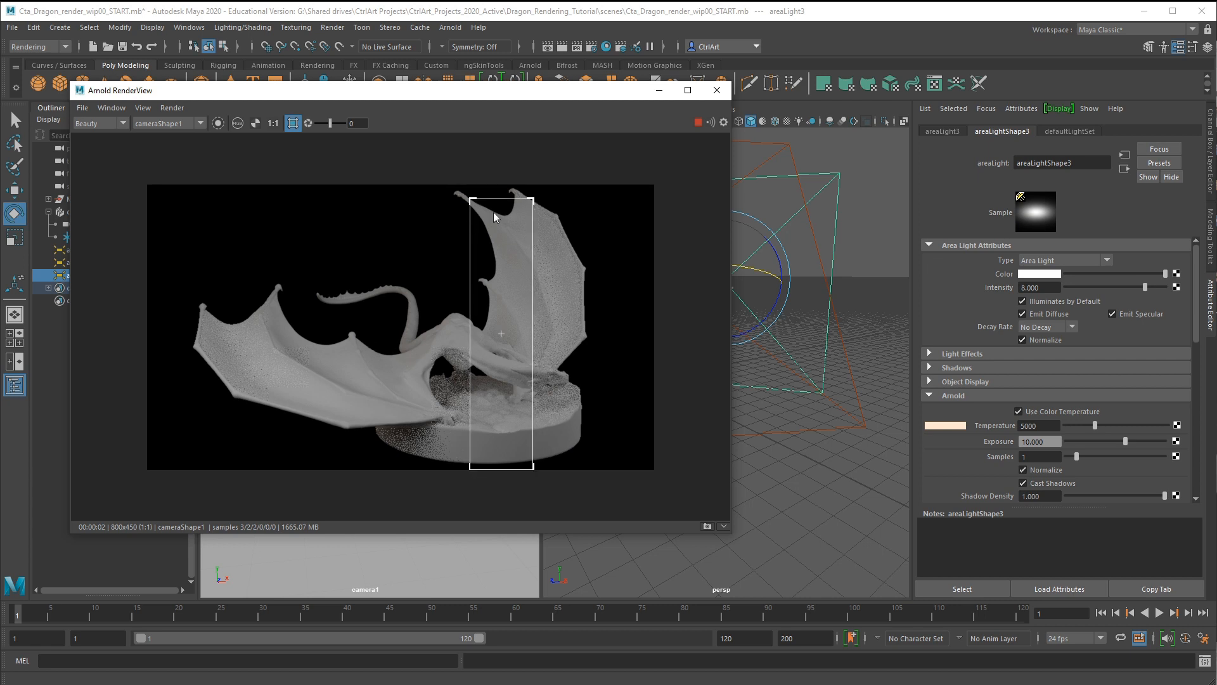
left_click_drag(476, 201, 361, 343)
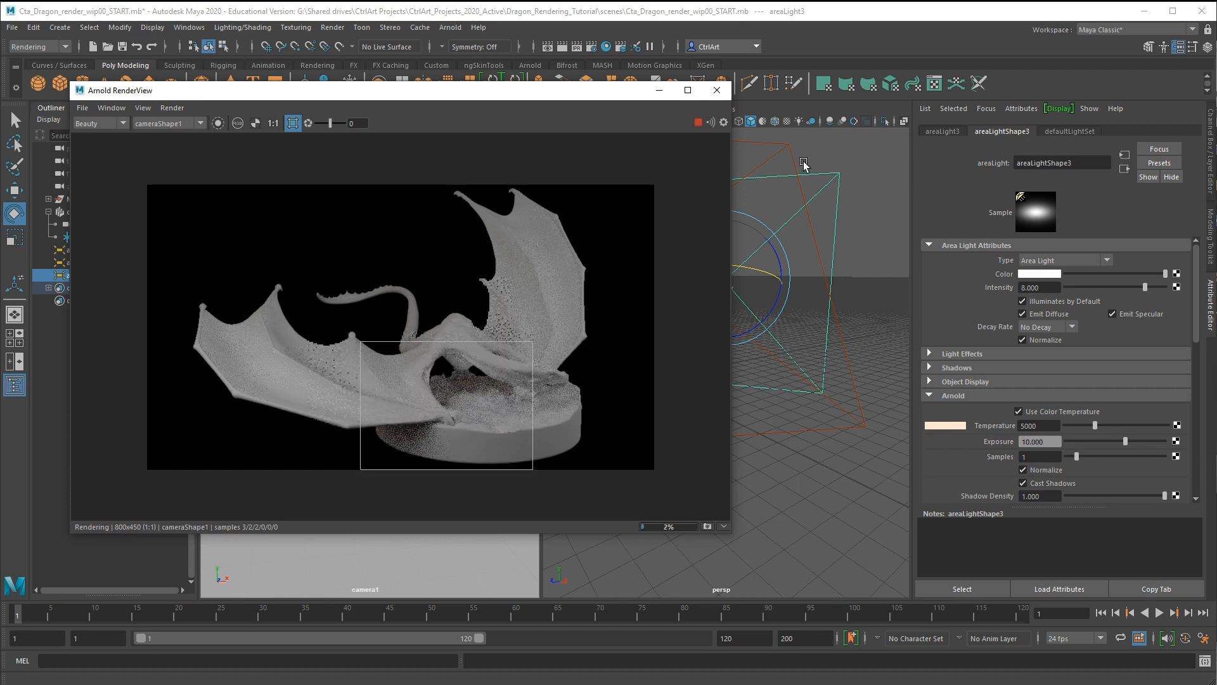
Set areaLightShape3's exposure to 12.
left_click(1054, 442)
left_click_drag(1053, 442, 1017, 442)
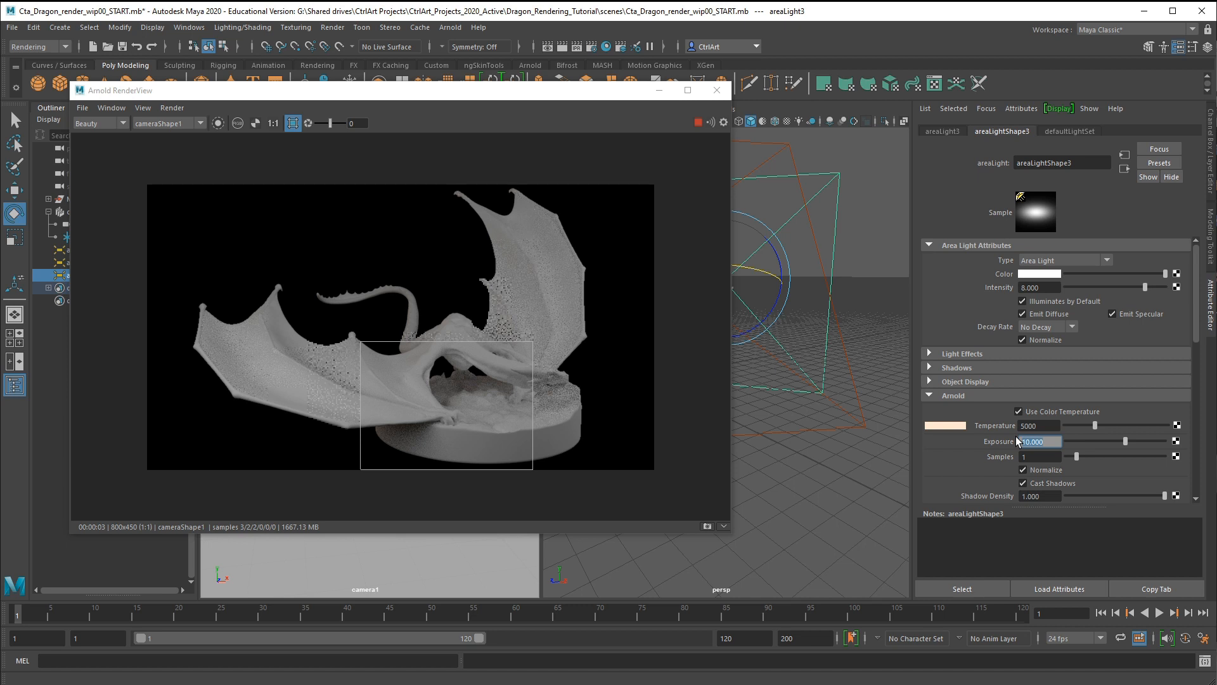
type("12")
key("Return")
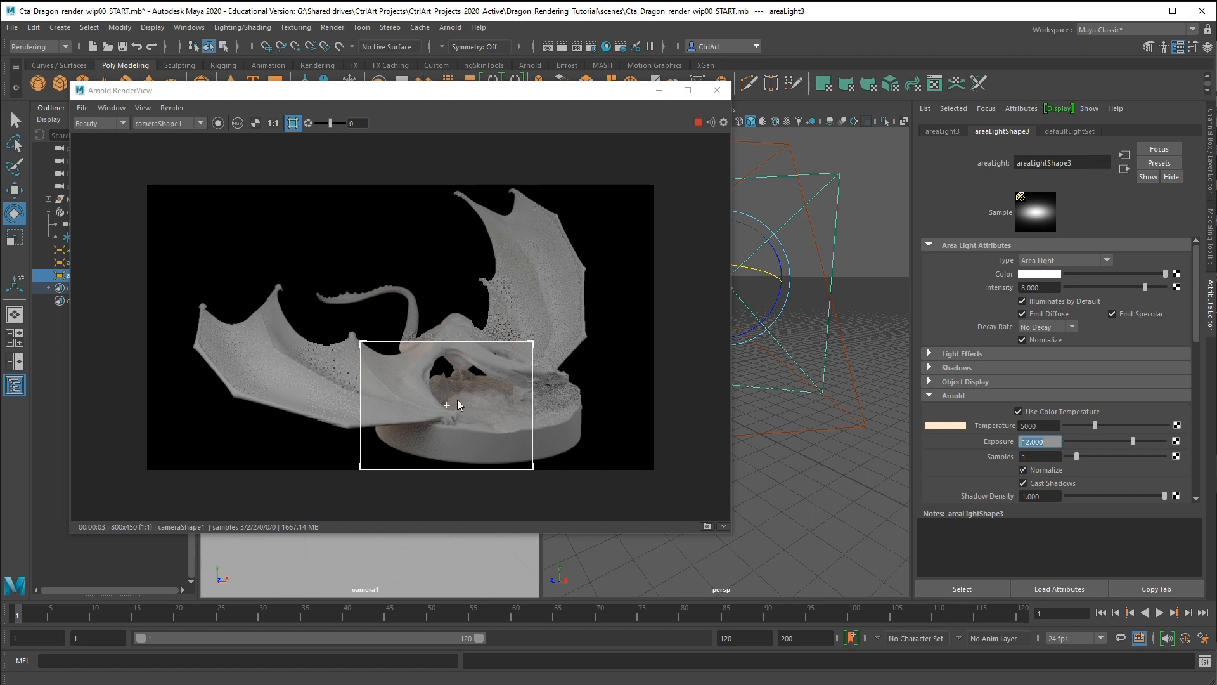
Close the render view and examine the arrangement of the three area lights around the dragon in the perspective view.
left_click(345, 226)
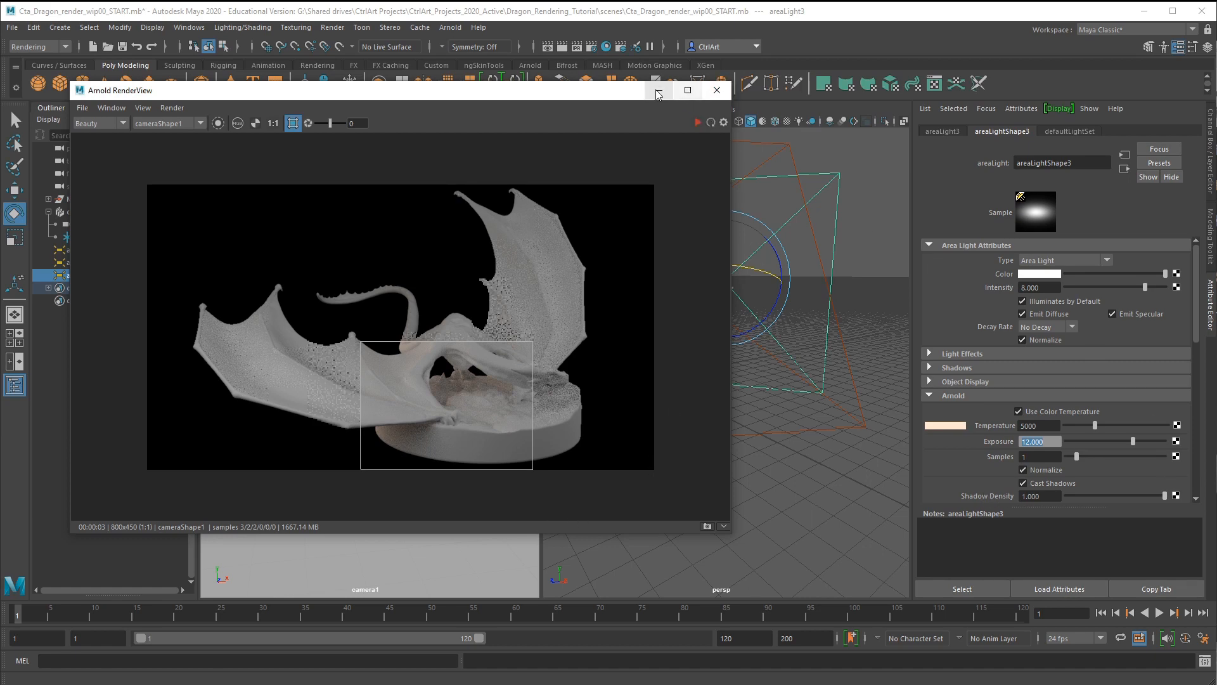
left_click(717, 90)
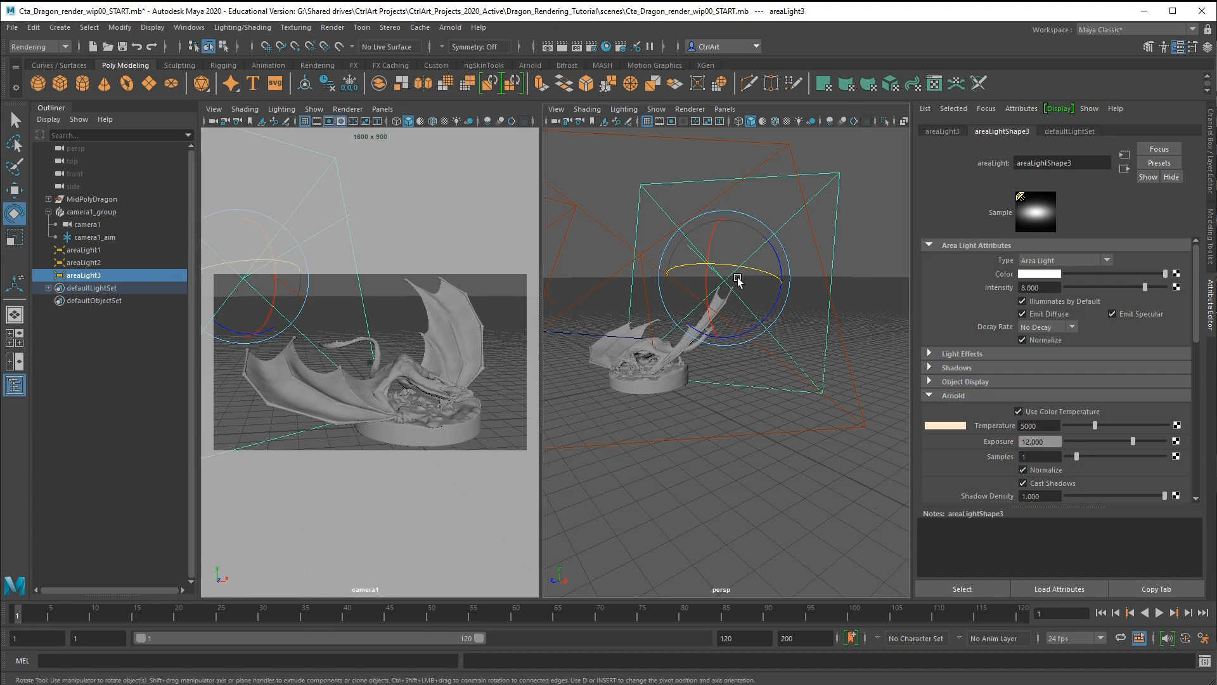
key("space")
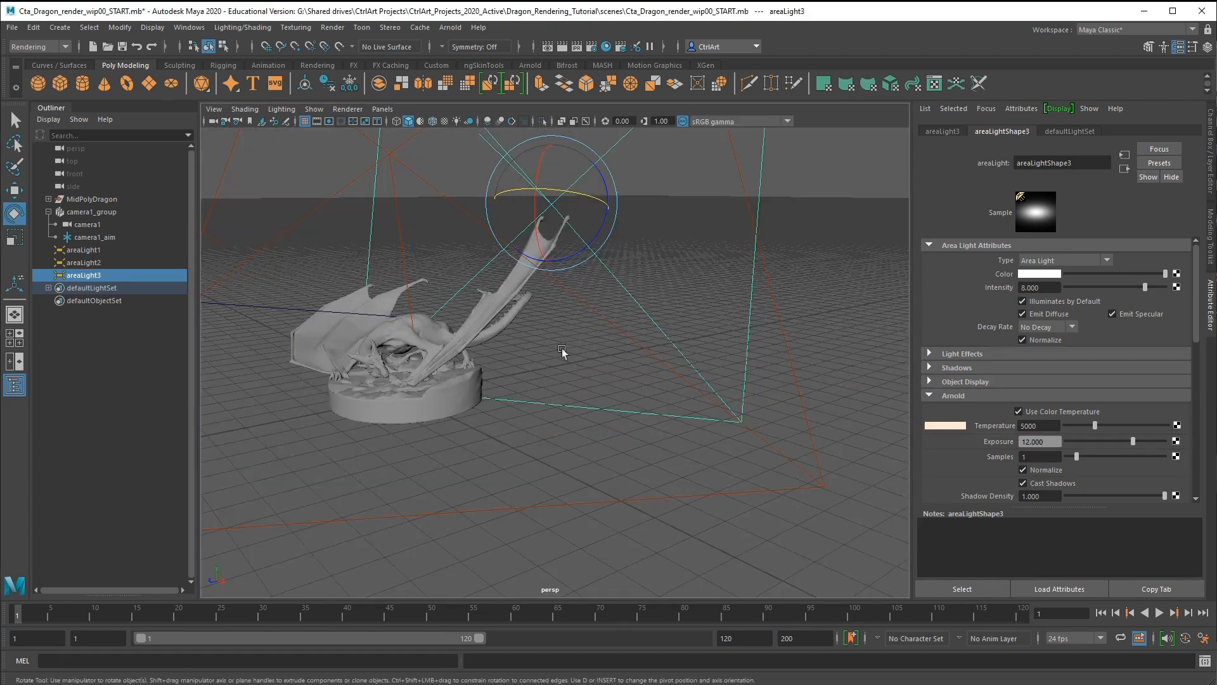
left_click_drag(564, 353, 503, 397, "alt")
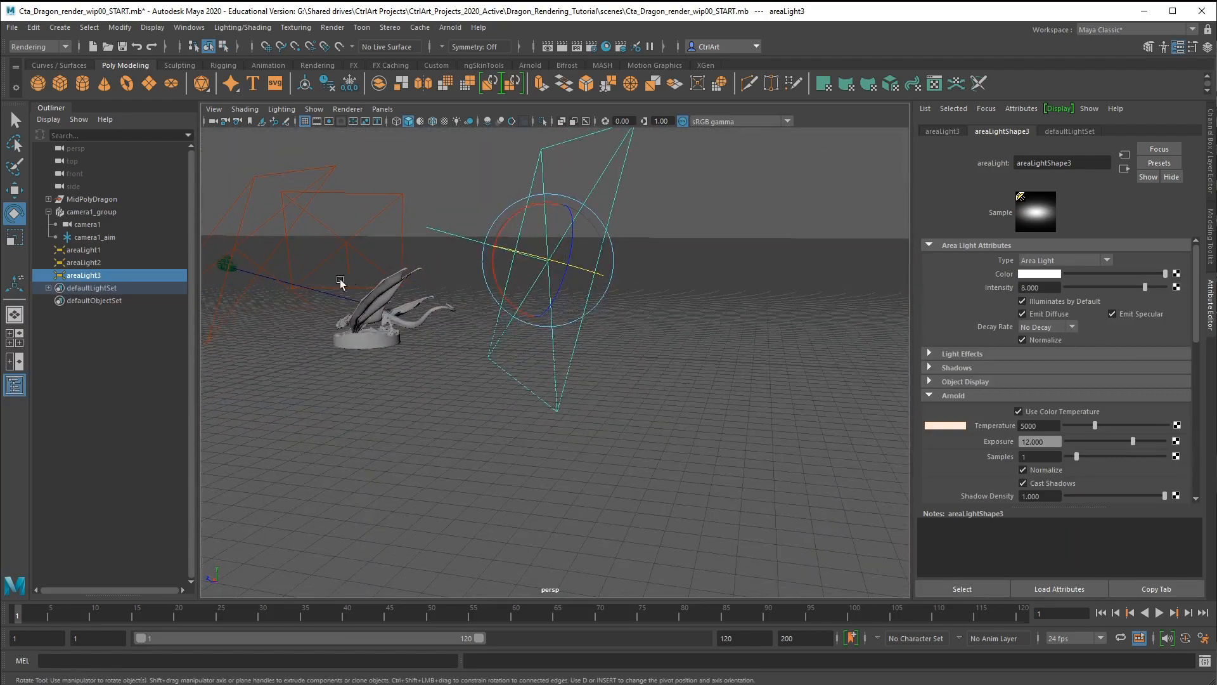
left_click_drag(348, 283, 571, 265, "alt")
left_click_drag(563, 401, 622, 442, "alt")
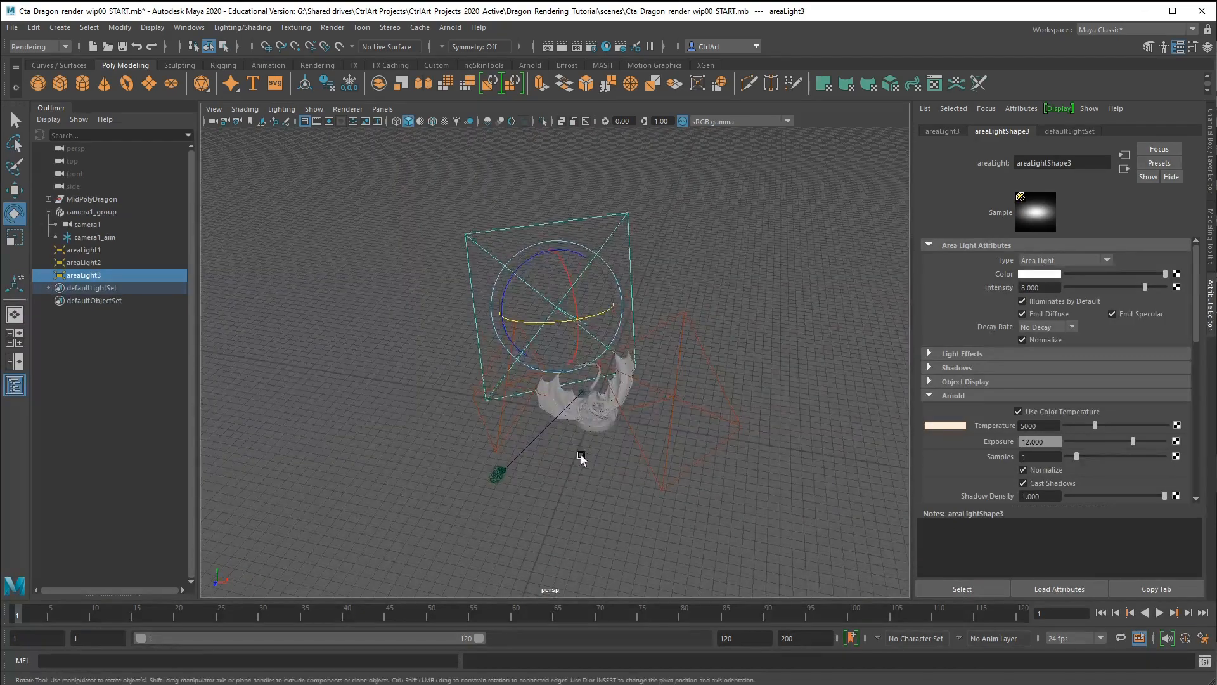
right_click_drag(581, 454, 771, 359, "alt")
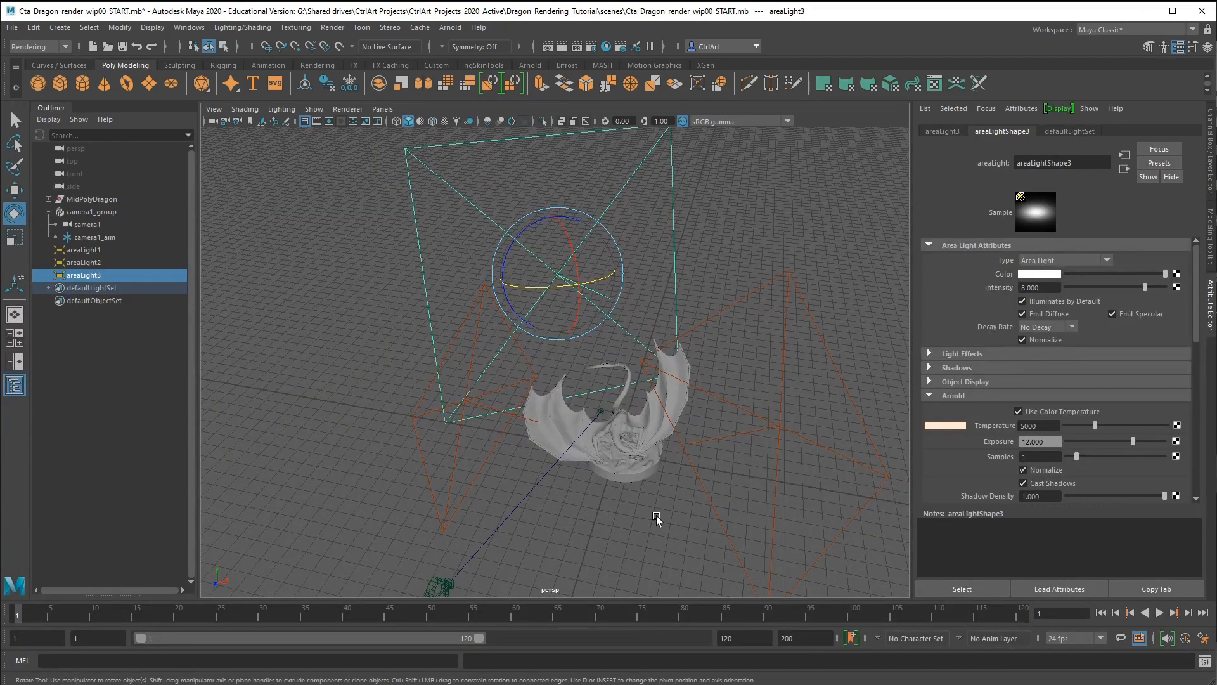
Create an Arnold area light, place it above the ground in front of the pedestal, and scale it up to about 8.9.
left_click(450, 28)
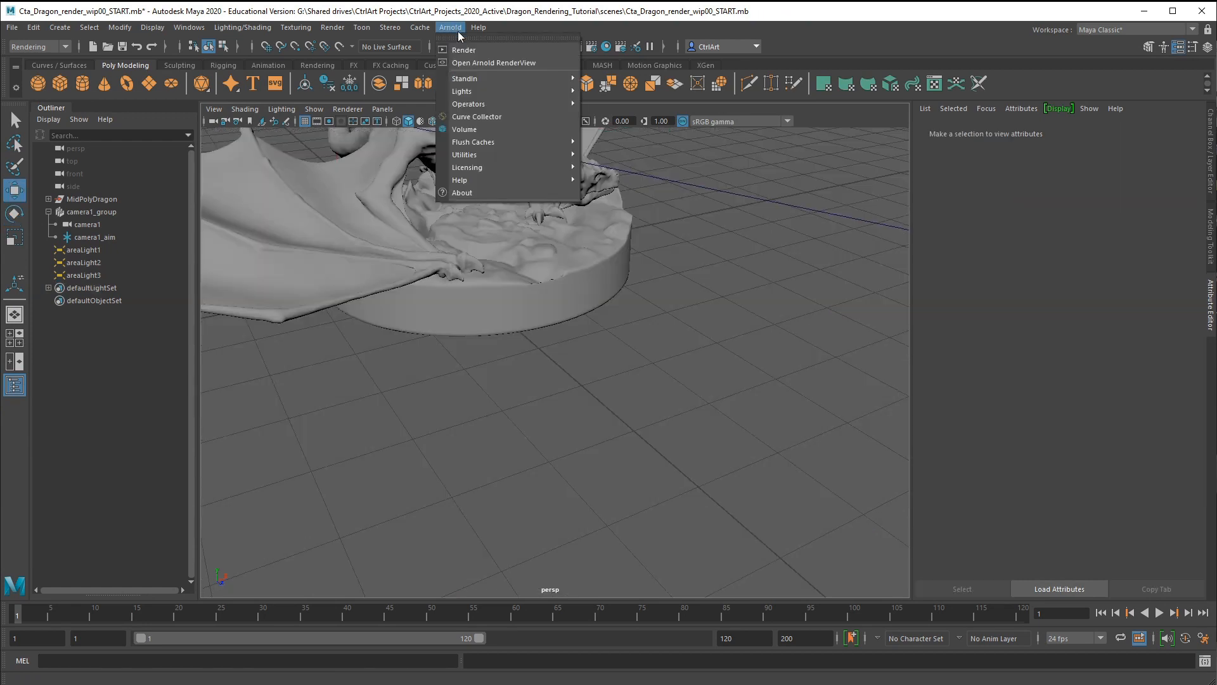
mouse_move(508, 79)
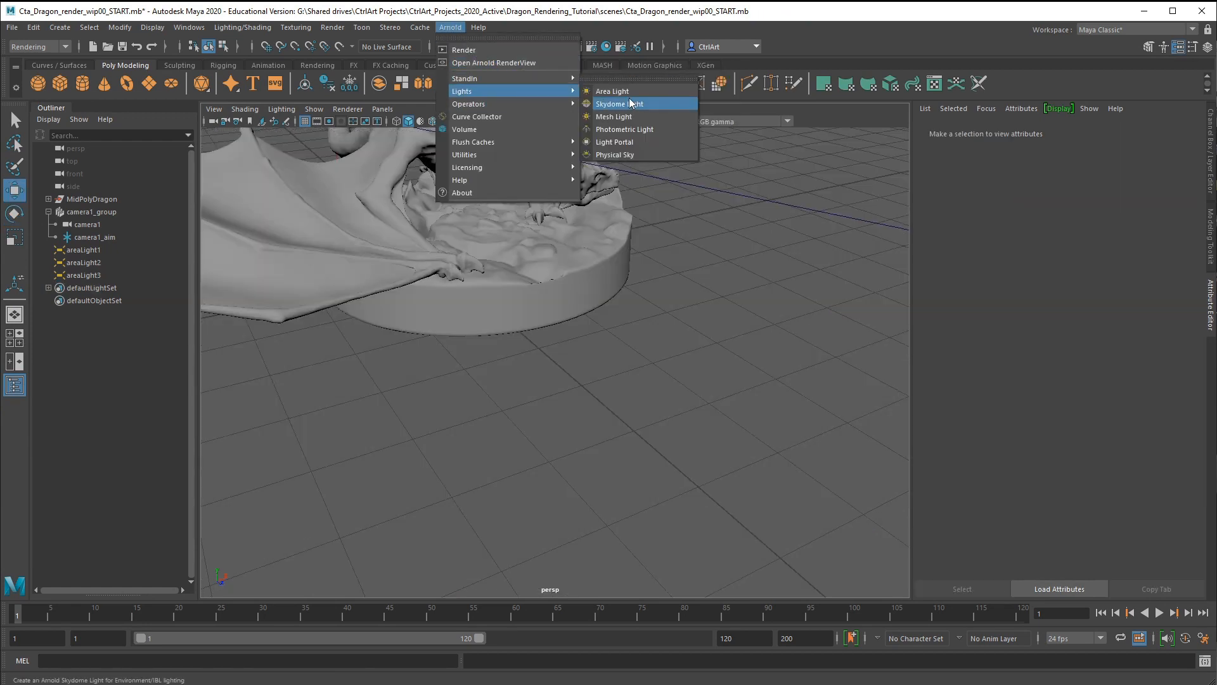
left_click(631, 91)
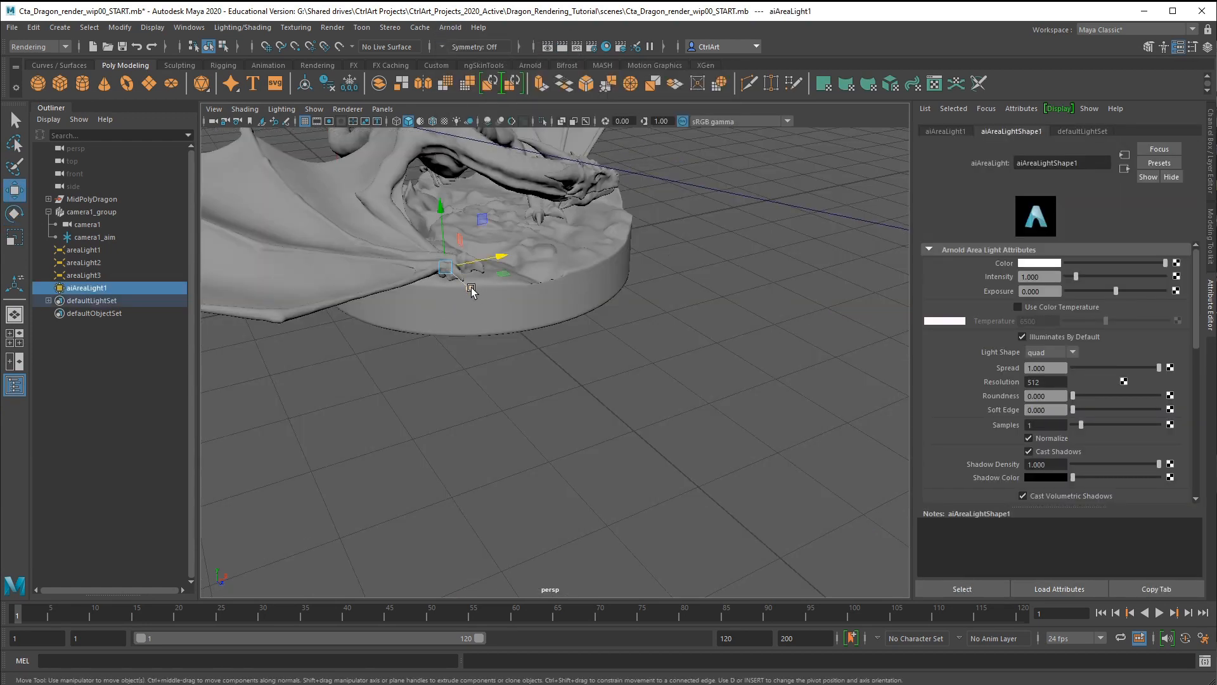
left_click_drag(470, 288, 627, 416)
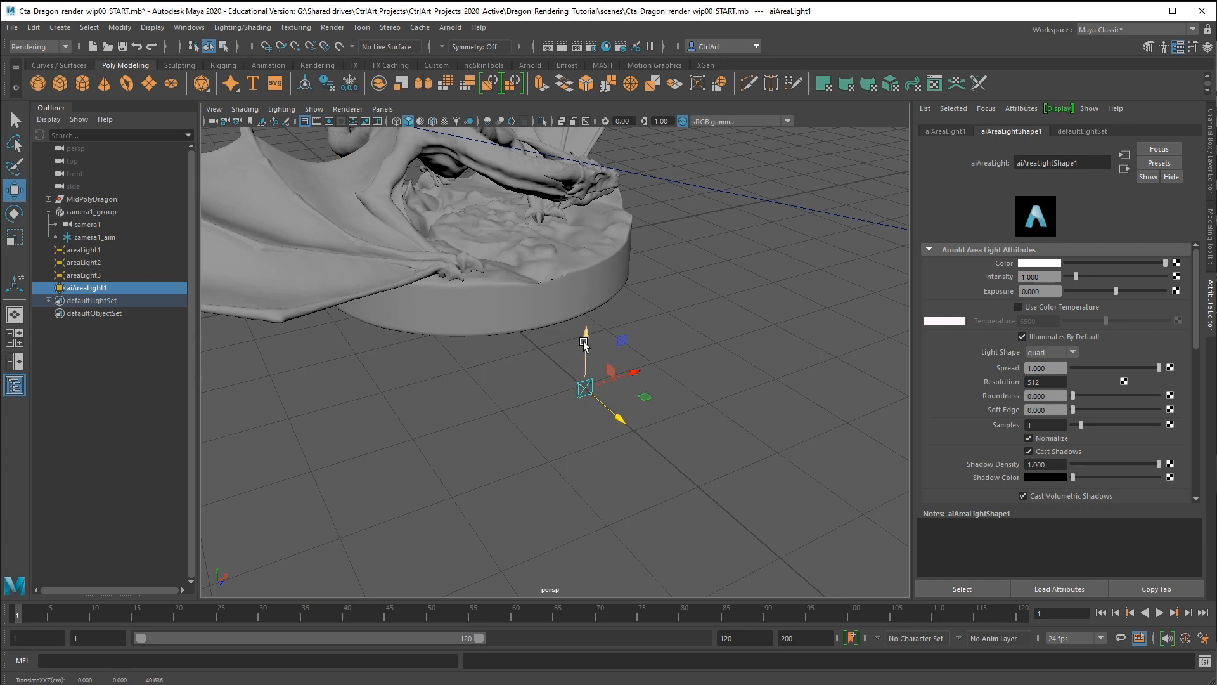
left_click_drag(586, 355, 566, 283)
key("r")
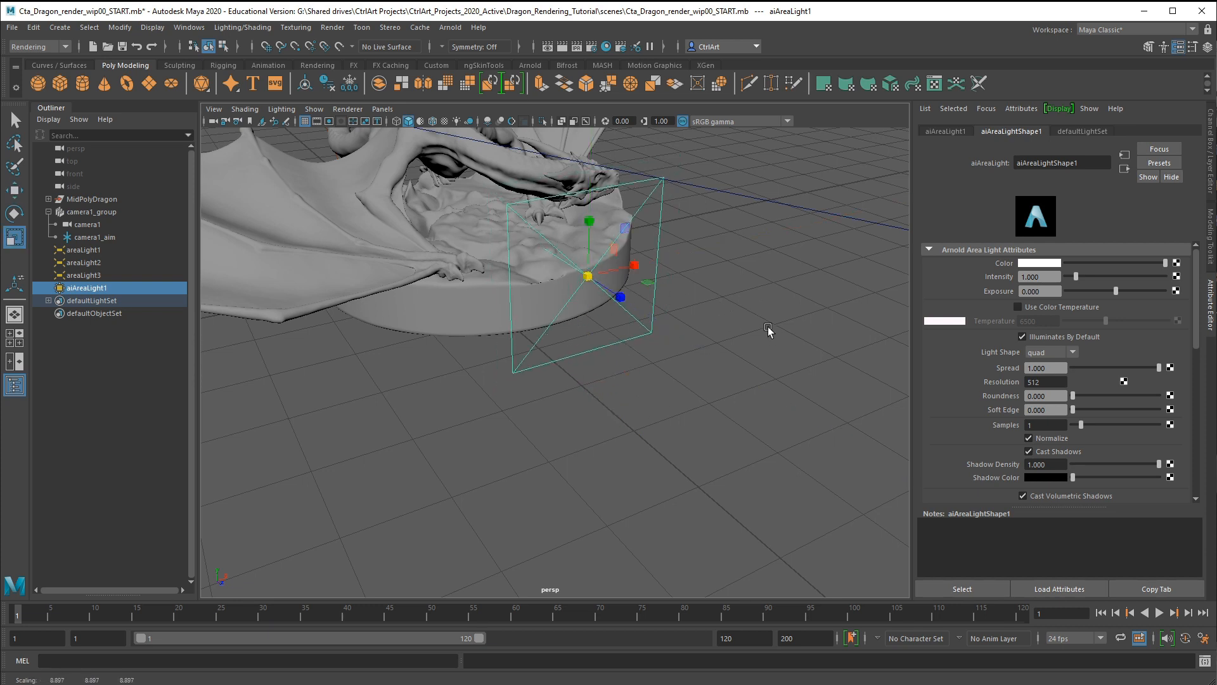
Reposition the new Arnold area light and raise it to about the height of the dragon's head.
left_click_drag(798, 331, 701, 359, "alt")
key("w")
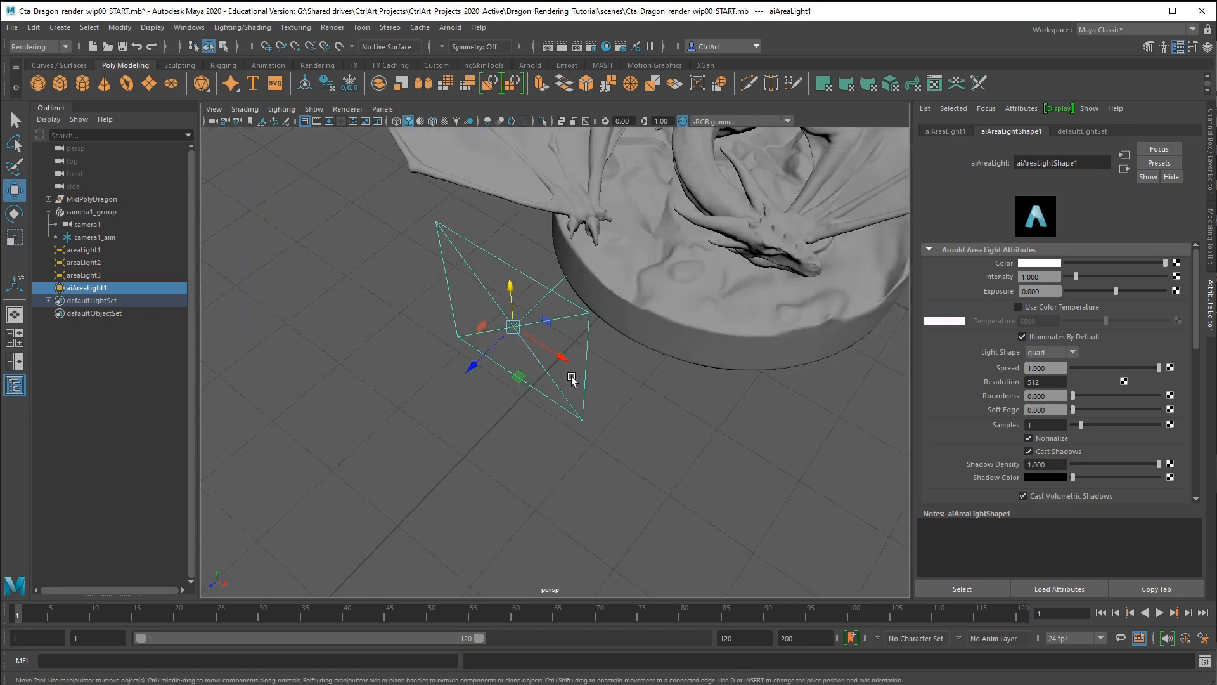
left_click_drag(516, 328, 729, 412)
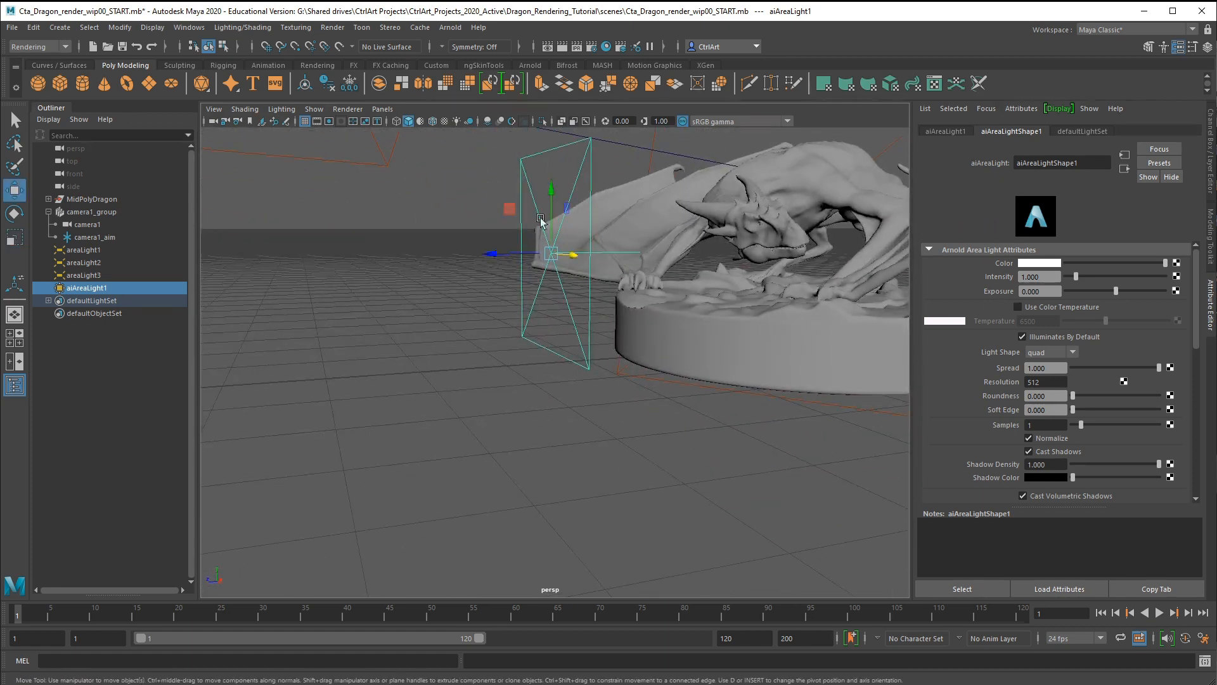
left_click_drag(553, 200, 568, 168)
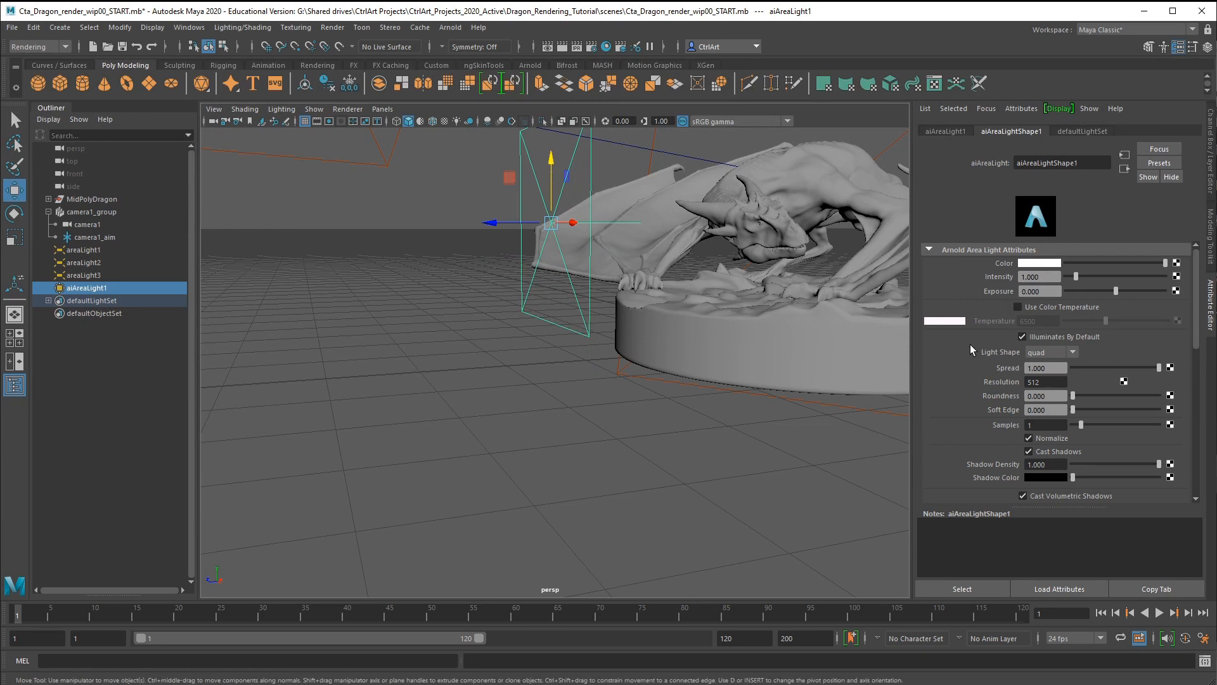
Change aiAreaLight1's light shape to disk and set its exposure to 5 and intensity to 8.
left_click(1056, 351)
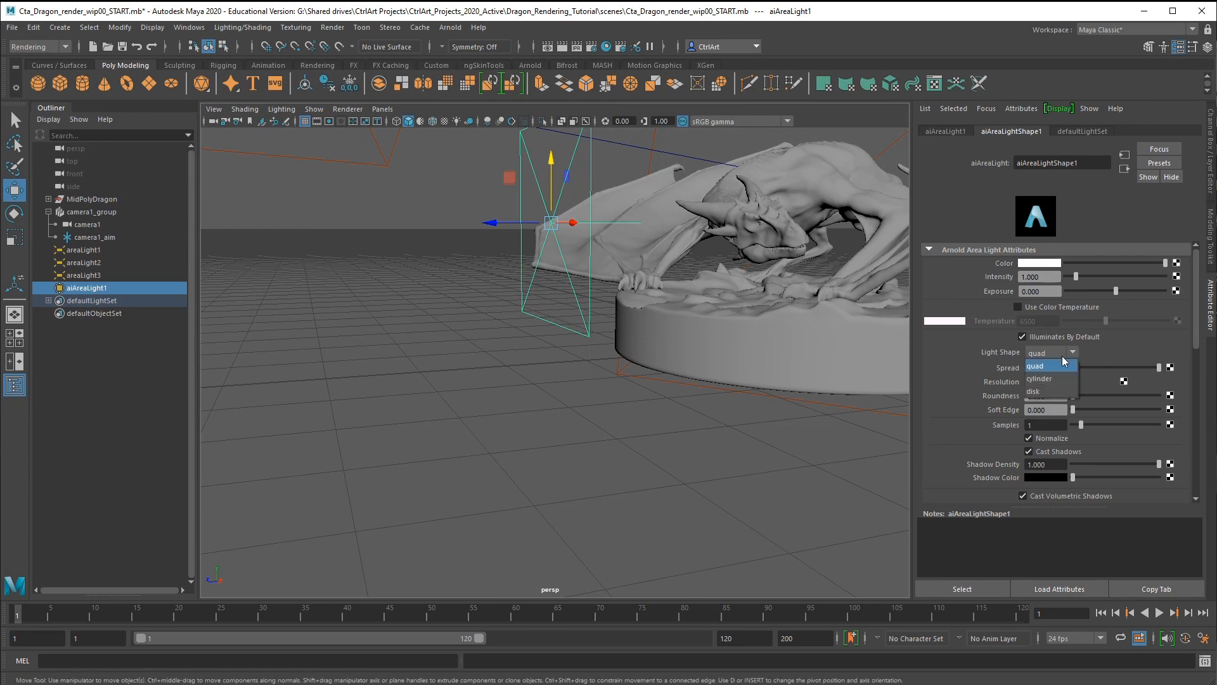
left_click(1053, 391)
left_click_drag(894, 344, 935, 391, "alt")
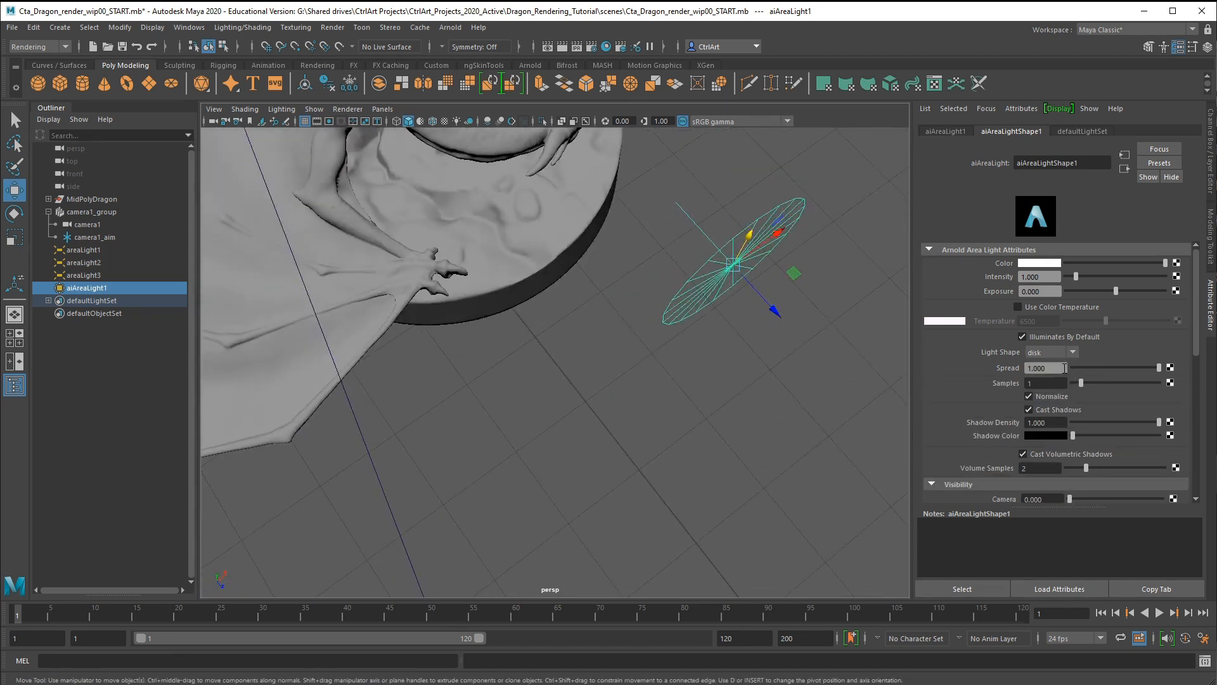
left_click(1056, 291)
type("5")
key("Return")
left_click(1054, 277)
type("8")
key("Return")
Look through aiAreaLight1 and adjust its view to aim it at the dragon's head and the rocky top of the pedestal.
left_click_drag(874, 266, 748, 279, "alt")
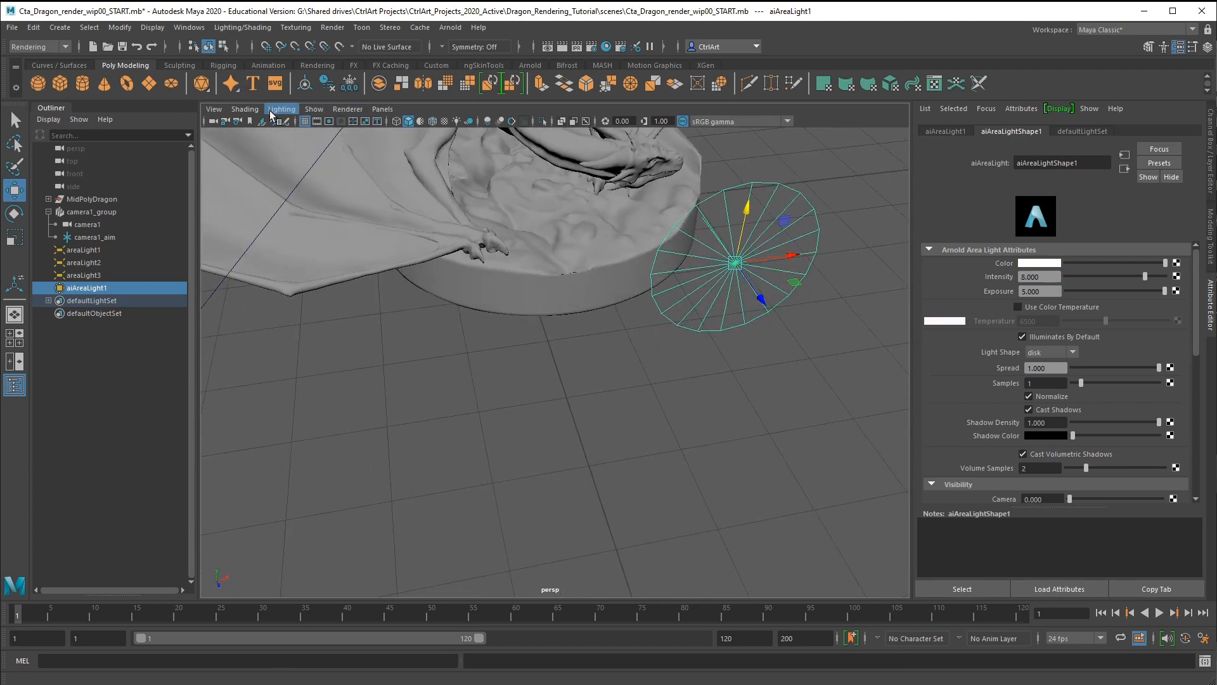
left_click(382, 109)
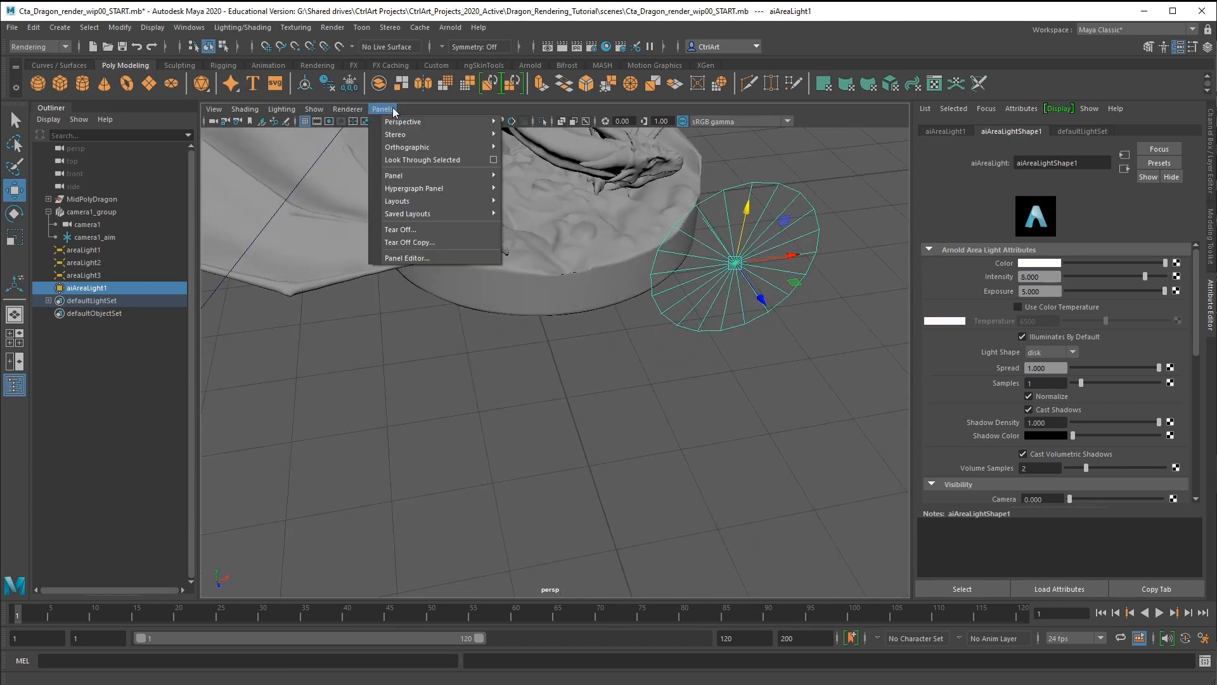
left_click(454, 158)
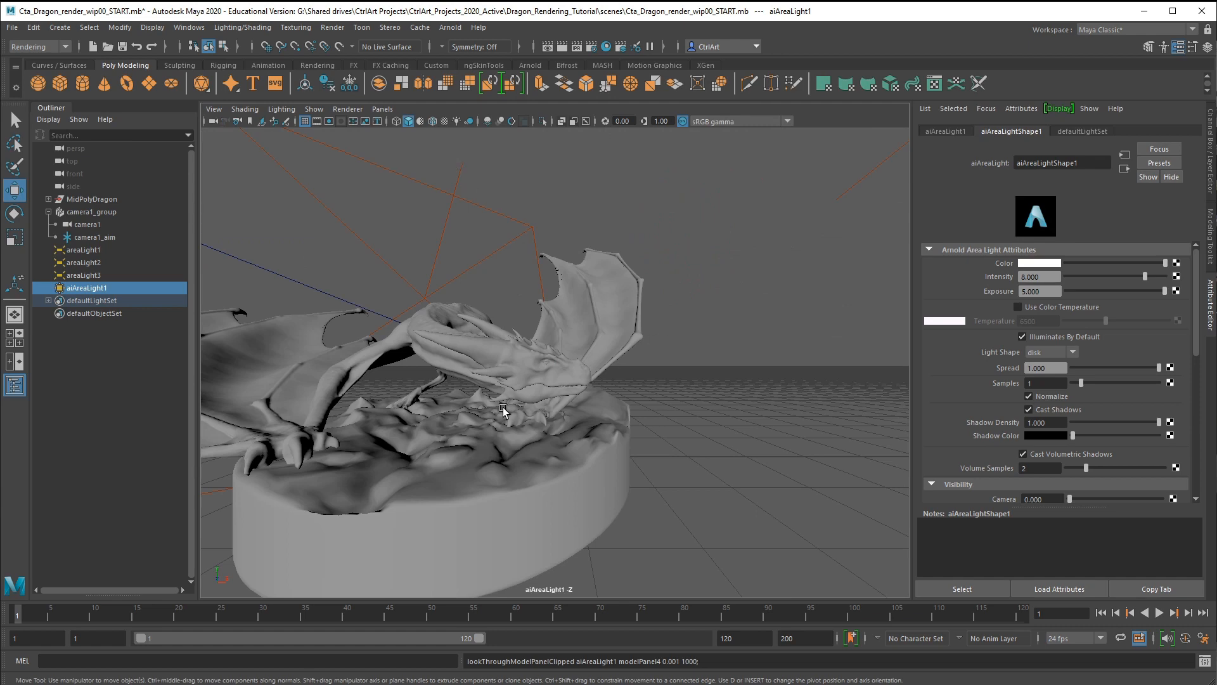
left_click_drag(527, 386, 533, 402, "alt")
middle_click_drag(523, 369, 623, 381, "alt")
left_click_drag(622, 382, 678, 402, "alt")
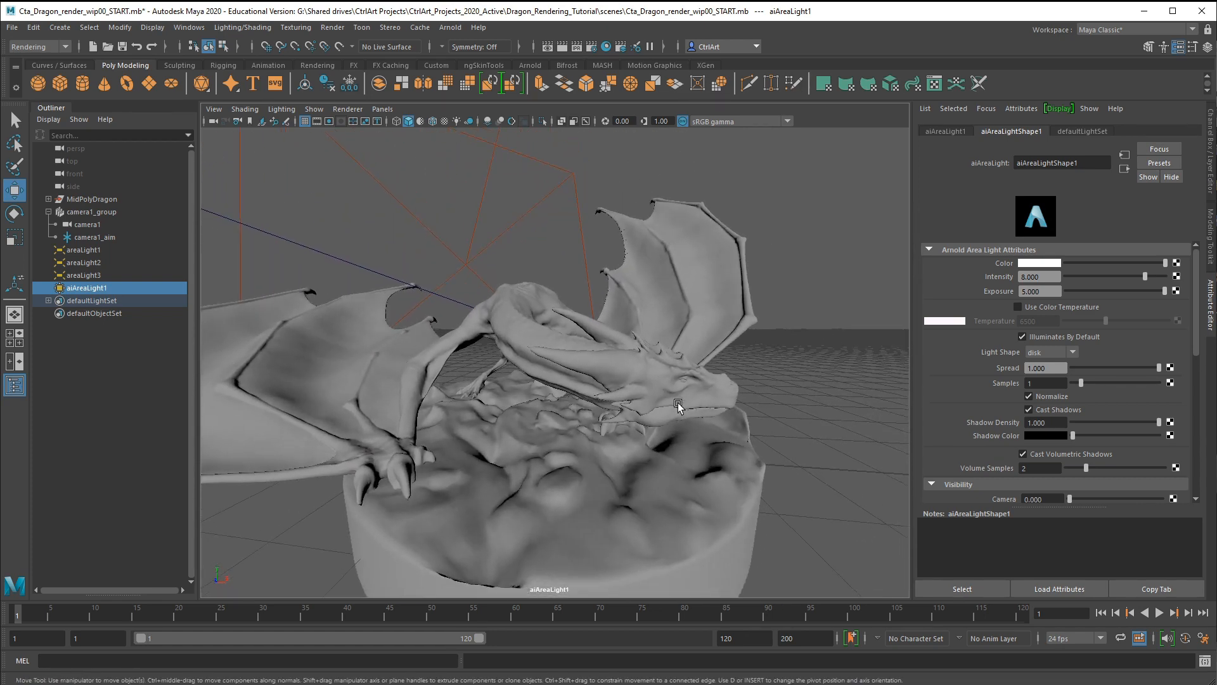
middle_click_drag(715, 410, 593, 448, "alt")
left_click_drag(593, 448, 619, 462, "alt")
middle_click_drag(670, 451, 473, 264, "alt")
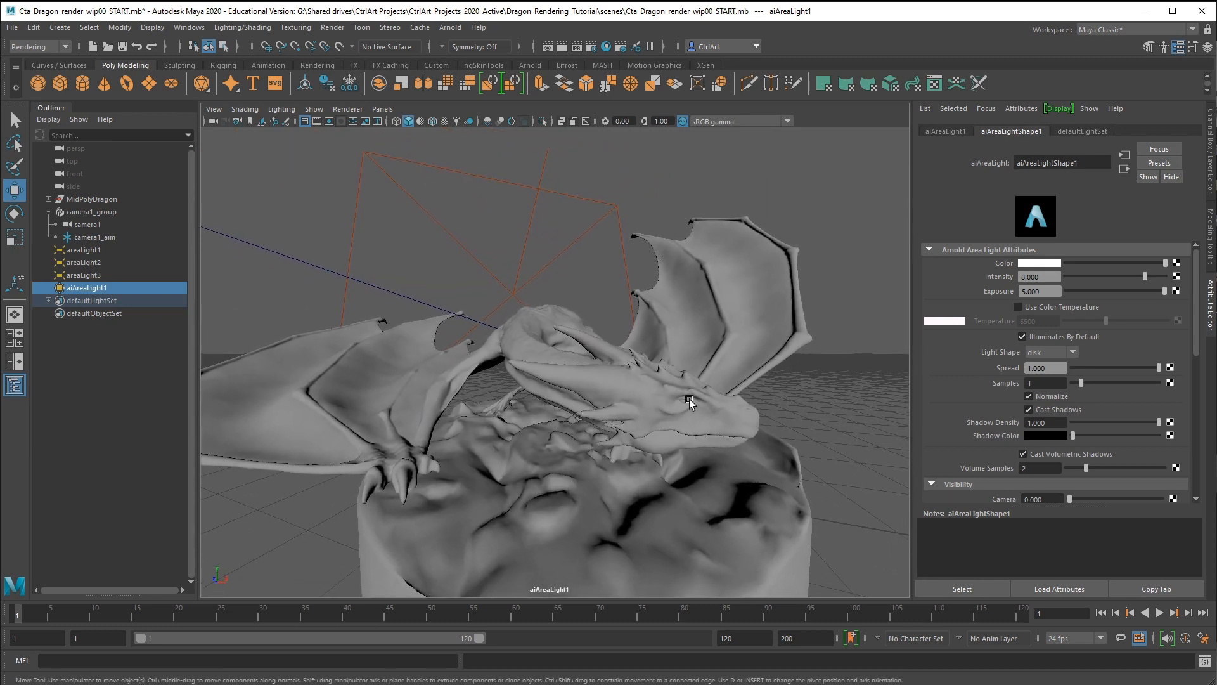
middle_click_drag(689, 399, 518, 258, "alt")
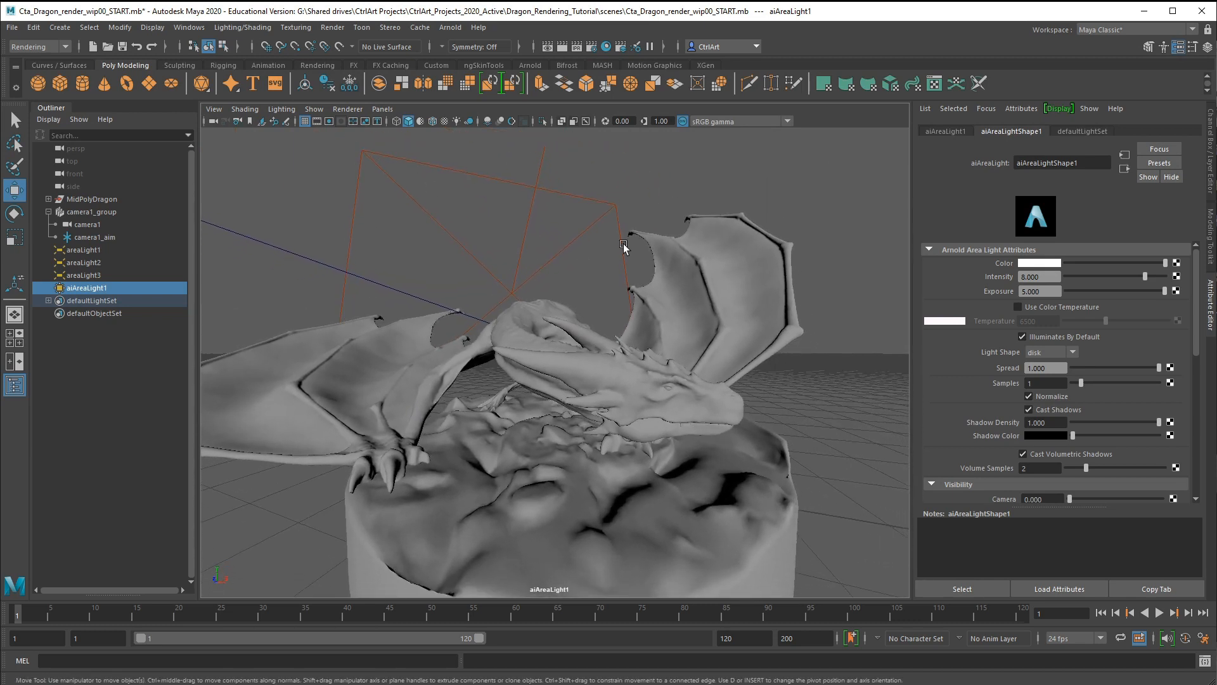
Return to the perspective view and rotate aiAreaLight1 to refine its aim at the dragon's head.
left_click(383, 108)
mouse_move(432, 121)
left_click(539, 147)
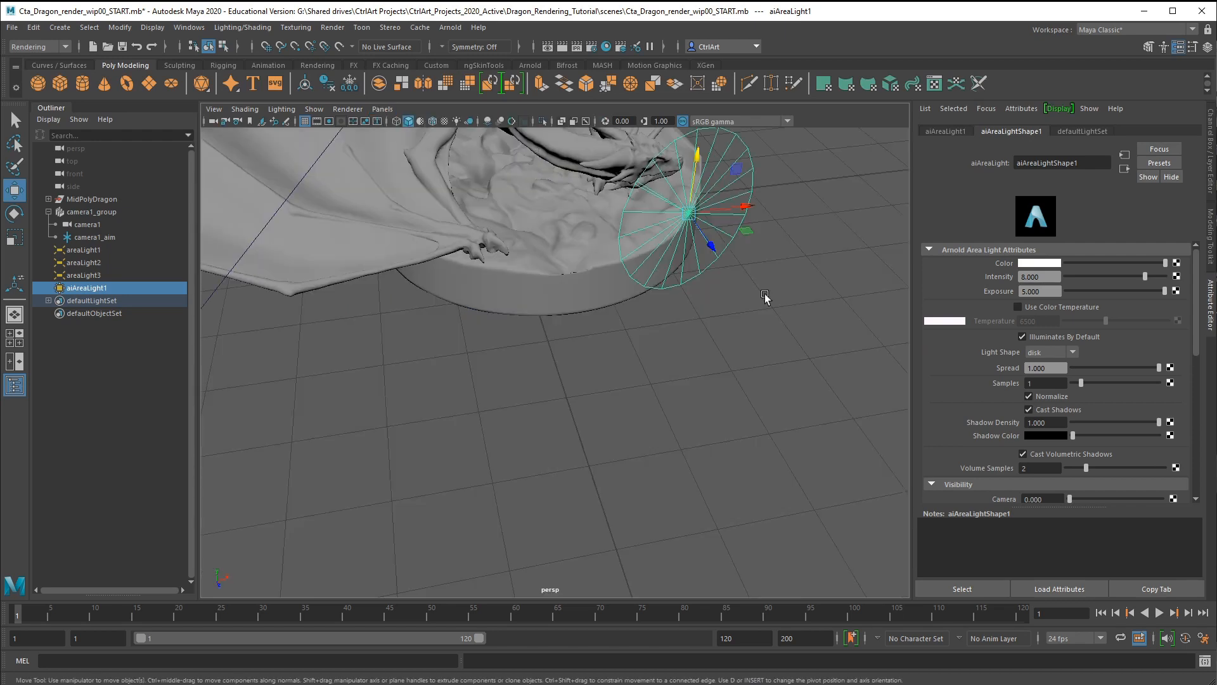
left_click_drag(811, 305, 716, 378, "alt")
key("e")
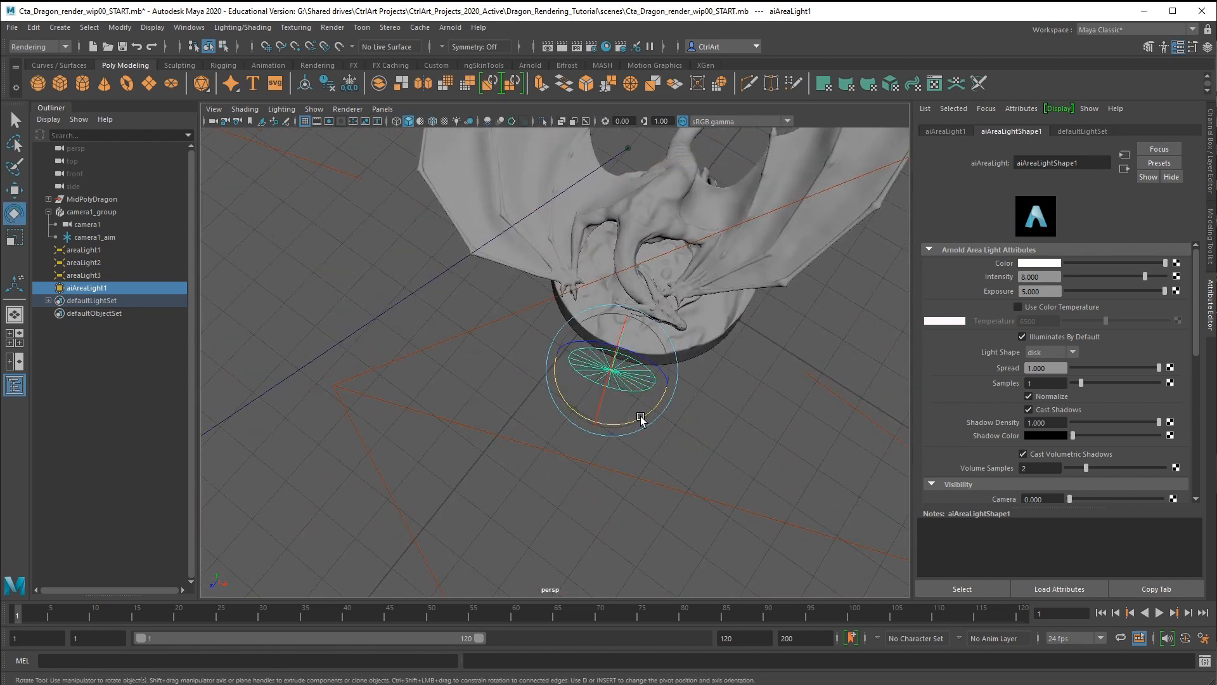
left_click_drag(640, 419, 634, 363)
left_click_drag(542, 246, 614, 305)
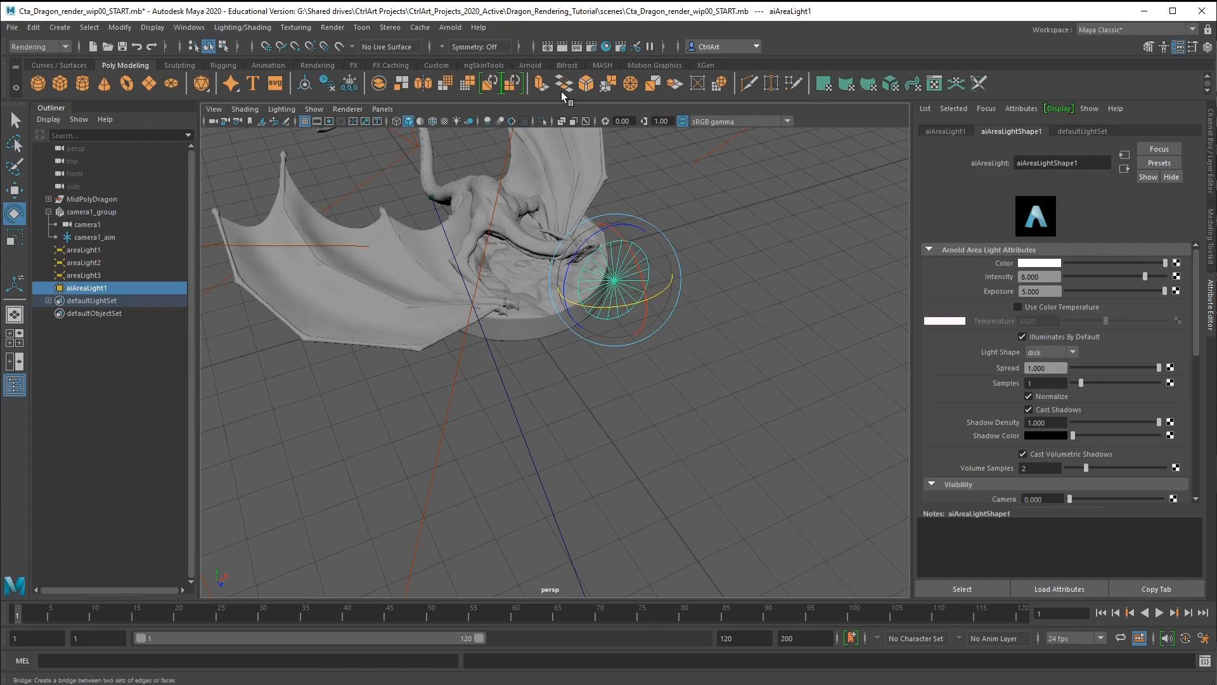
Switch to the camera1 view and adjust aiAreaLight1's placement in front of the dragon's head.
key("space")
key("space")
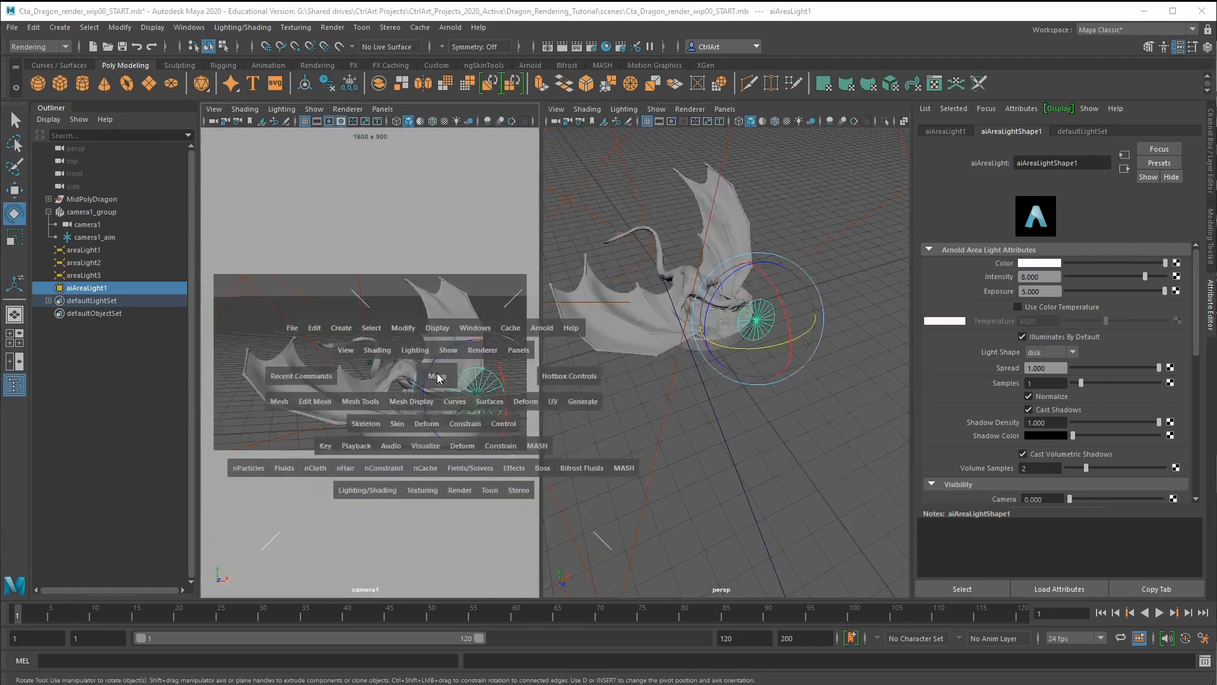
key("space")
left_click_drag(675, 409, 713, 400)
key("w")
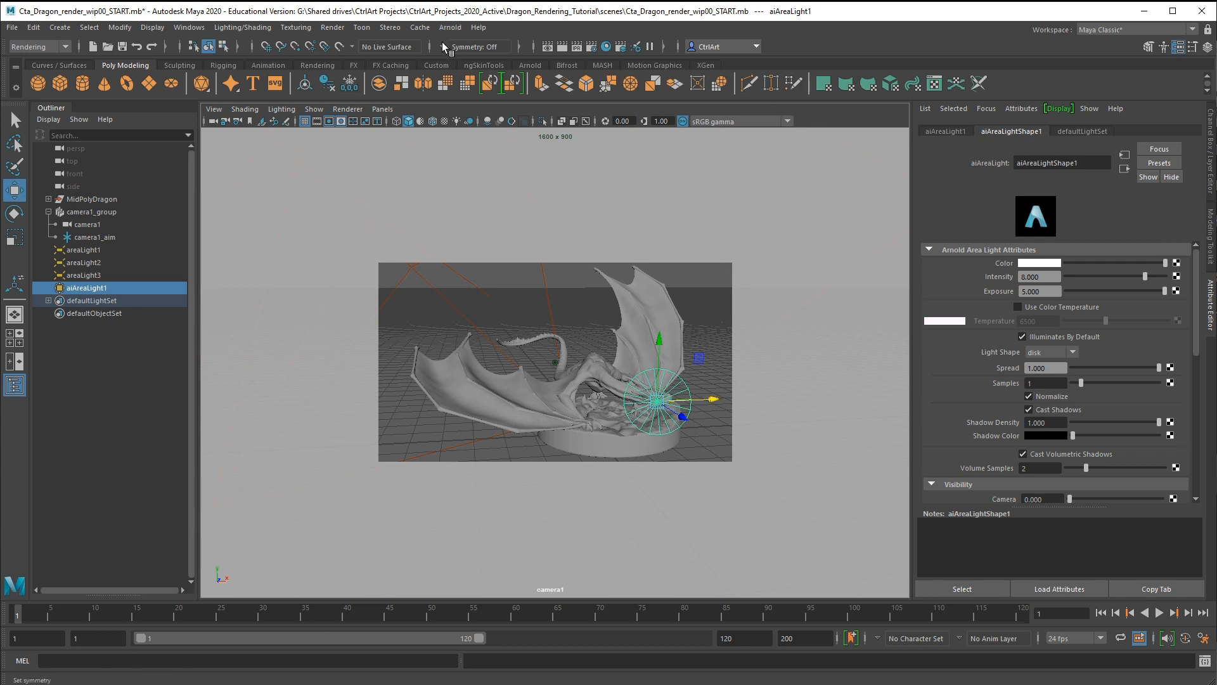
Reopen the Arnold RenderView, turn off the crop region, and start a full-frame render.
left_click(450, 27)
left_click(495, 62)
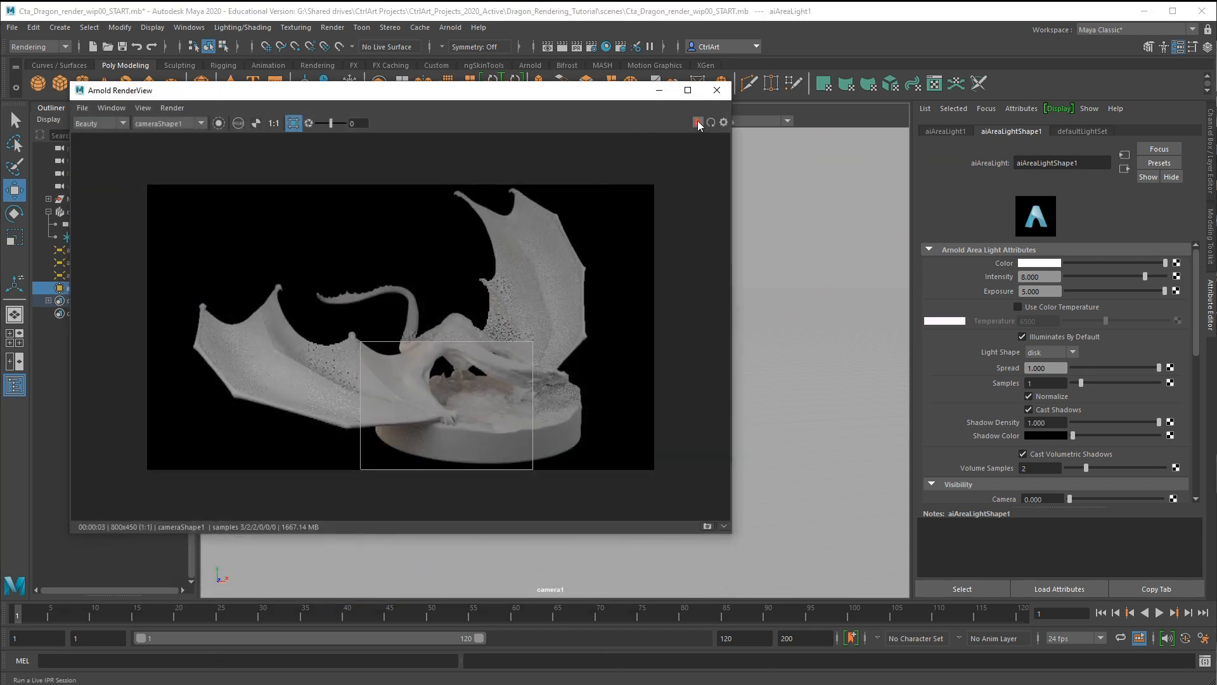
left_click(294, 123)
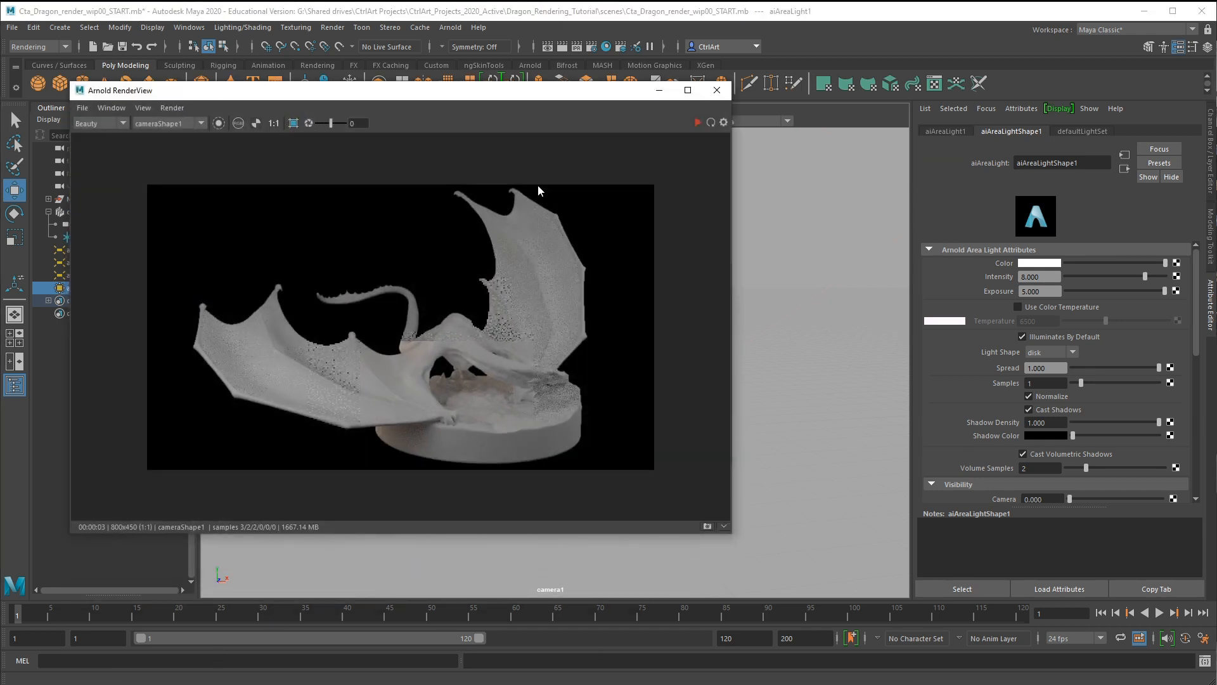
left_click(695, 122)
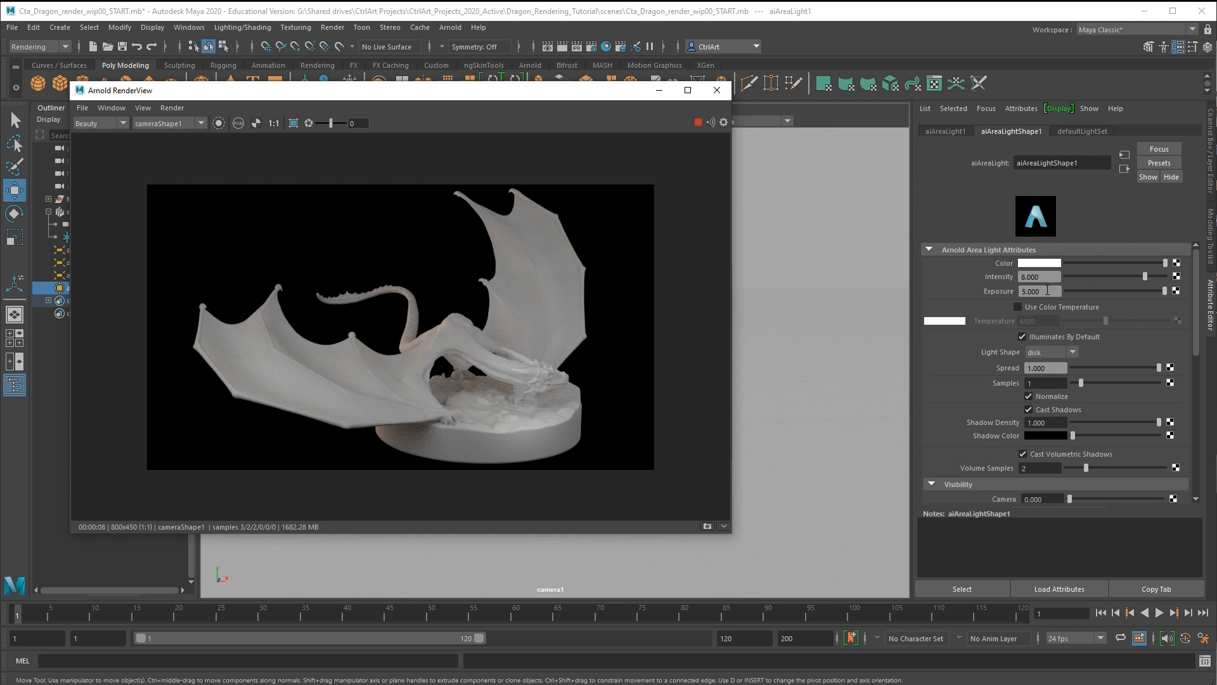
Raise aiAreaLight1's exposure to 7.
left_click_drag(1047, 290, 1009, 292)
type("7")
key("Return")
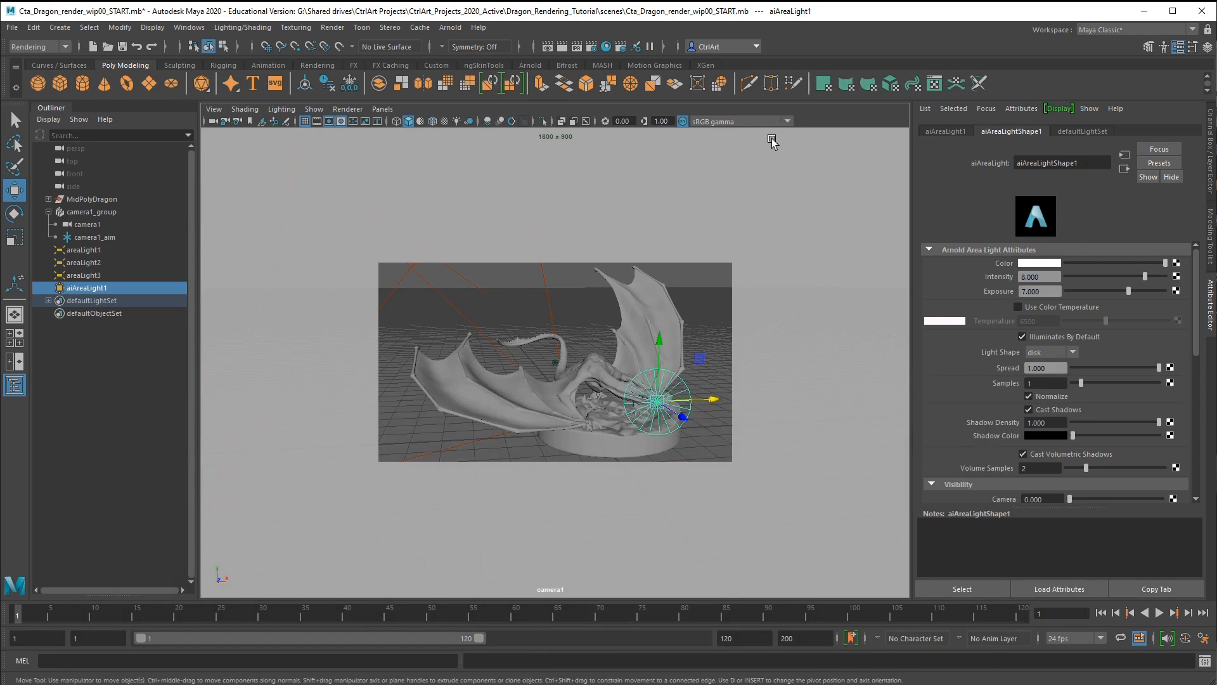
Return to the perspective view, duplicate aiAreaLight1, and move the copy sideways toward the dragon's front claw.
key("space")
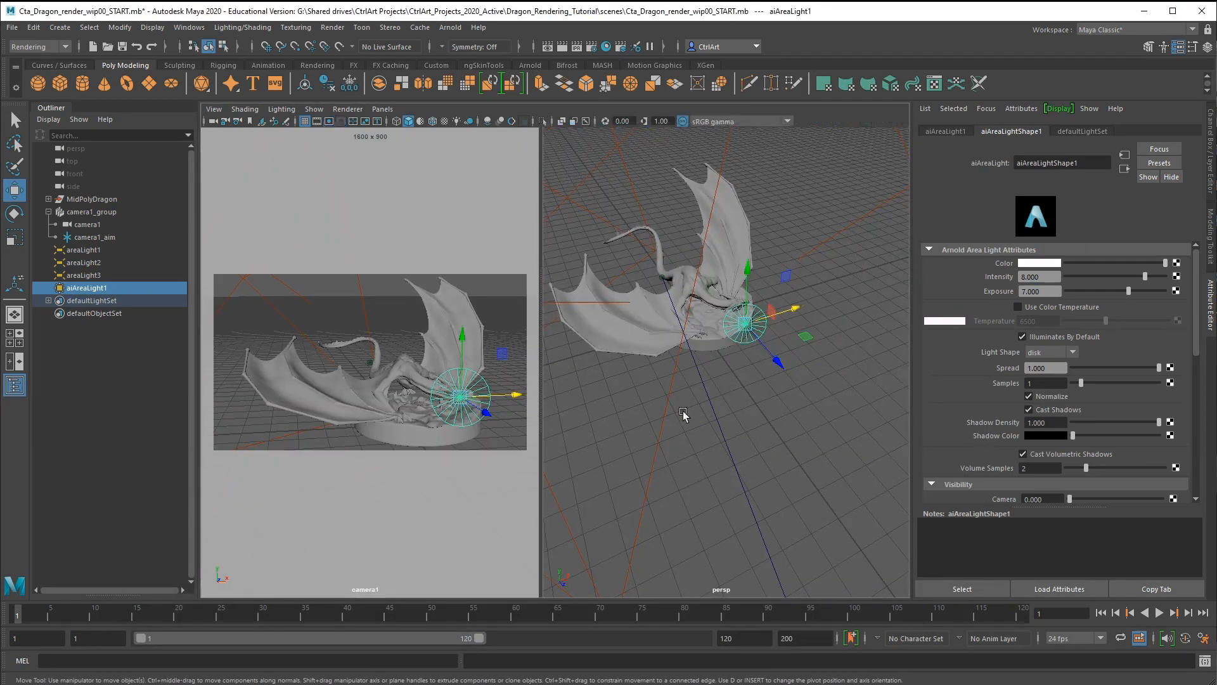
key("space")
left_click_drag(584, 330, 520, 366, "alt")
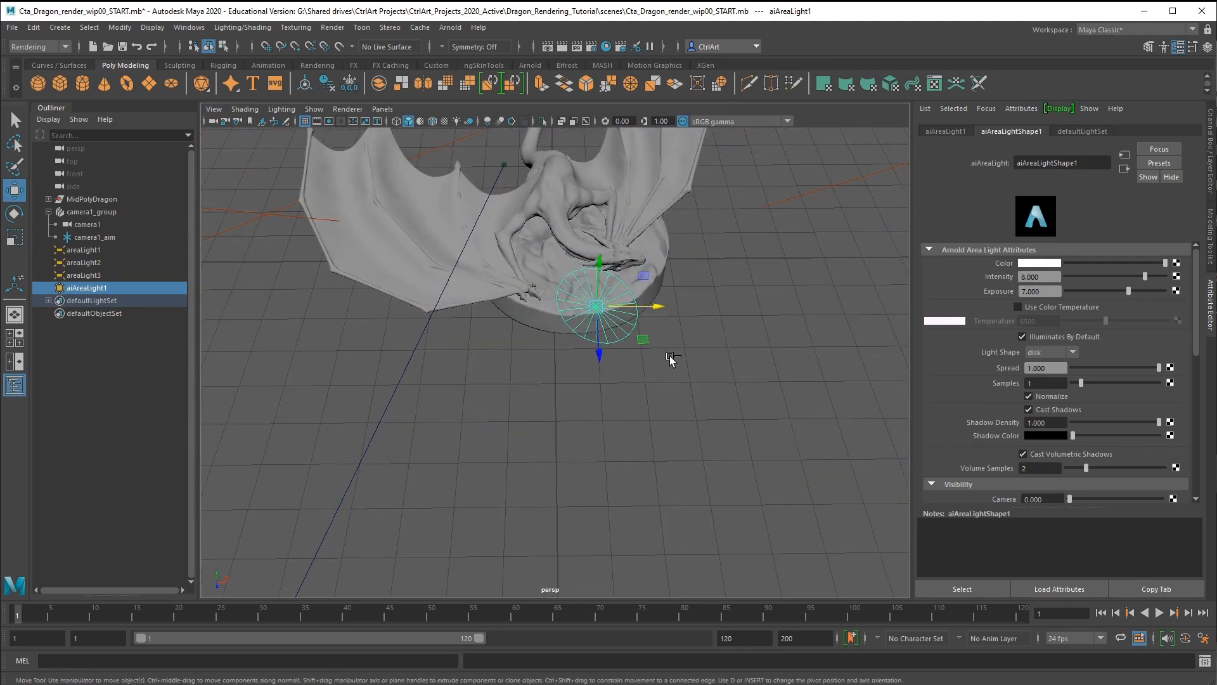
key("ctrl+d")
left_click_drag(657, 307, 579, 306)
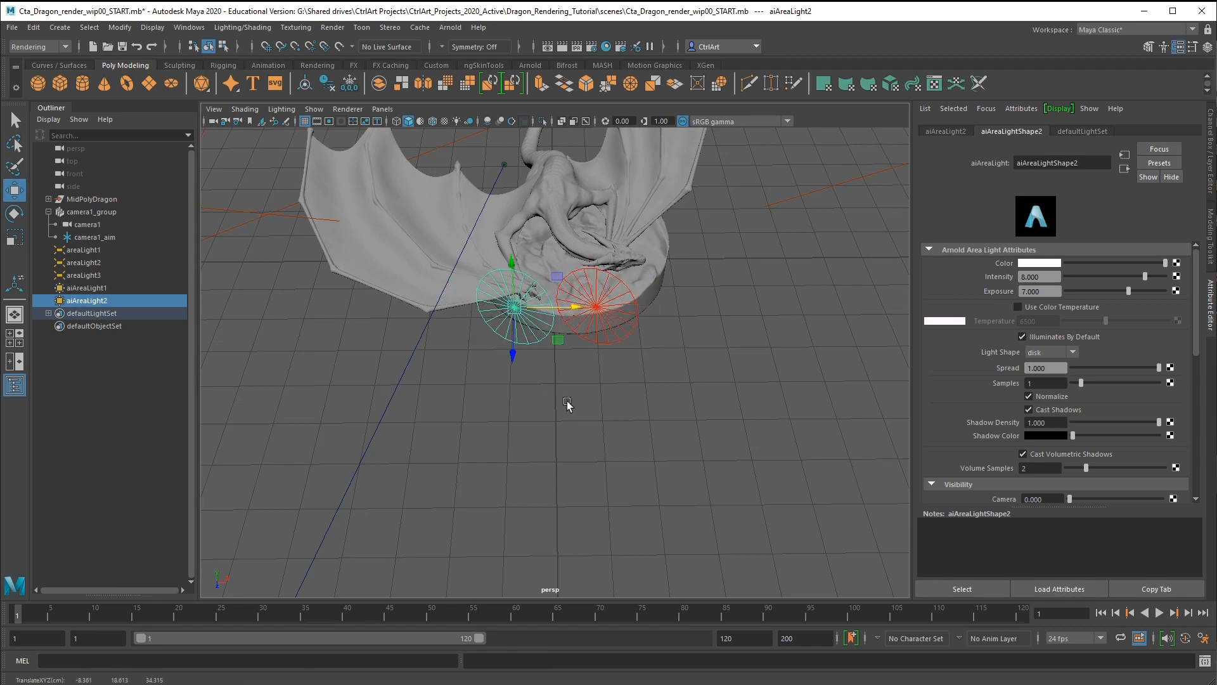
left_click_drag(536, 411, 564, 374, "alt")
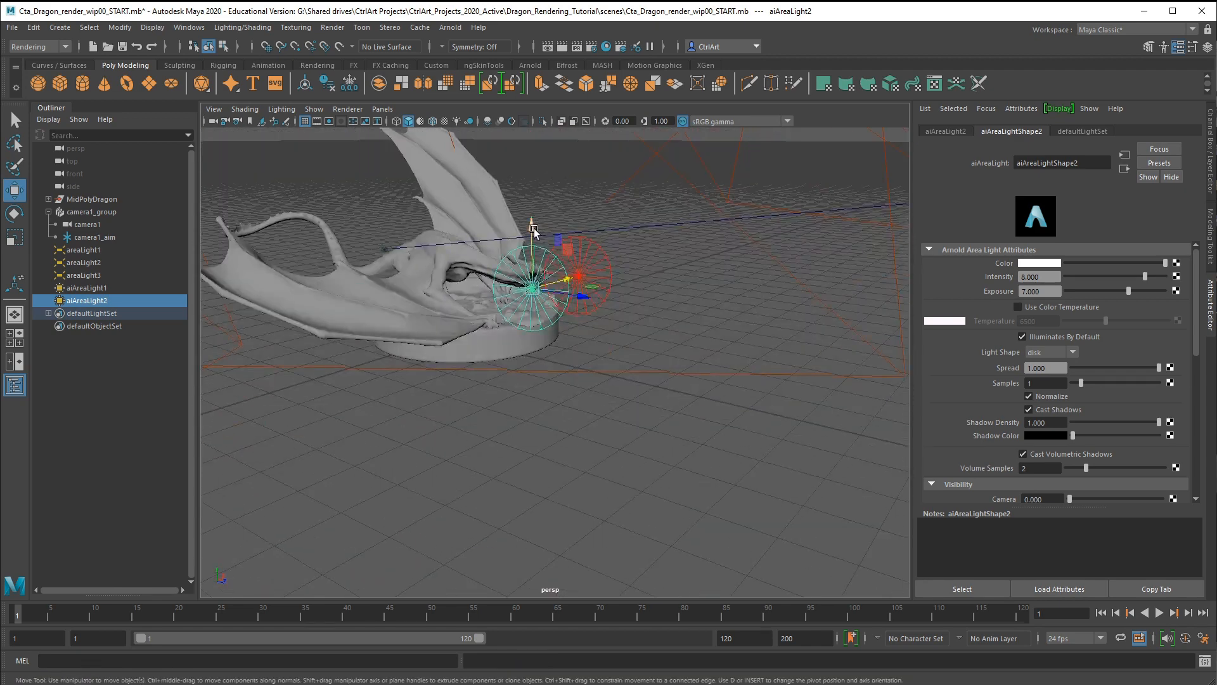
Adjust the height of aiAreaLight2 and scale its disk down so it is smaller than aiAreaLight1.
left_click_drag(530, 220, 528, 283)
key("r")
left_click_drag(533, 344, 507, 346)
left_click_drag(647, 405, 542, 243, "alt")
key("w")
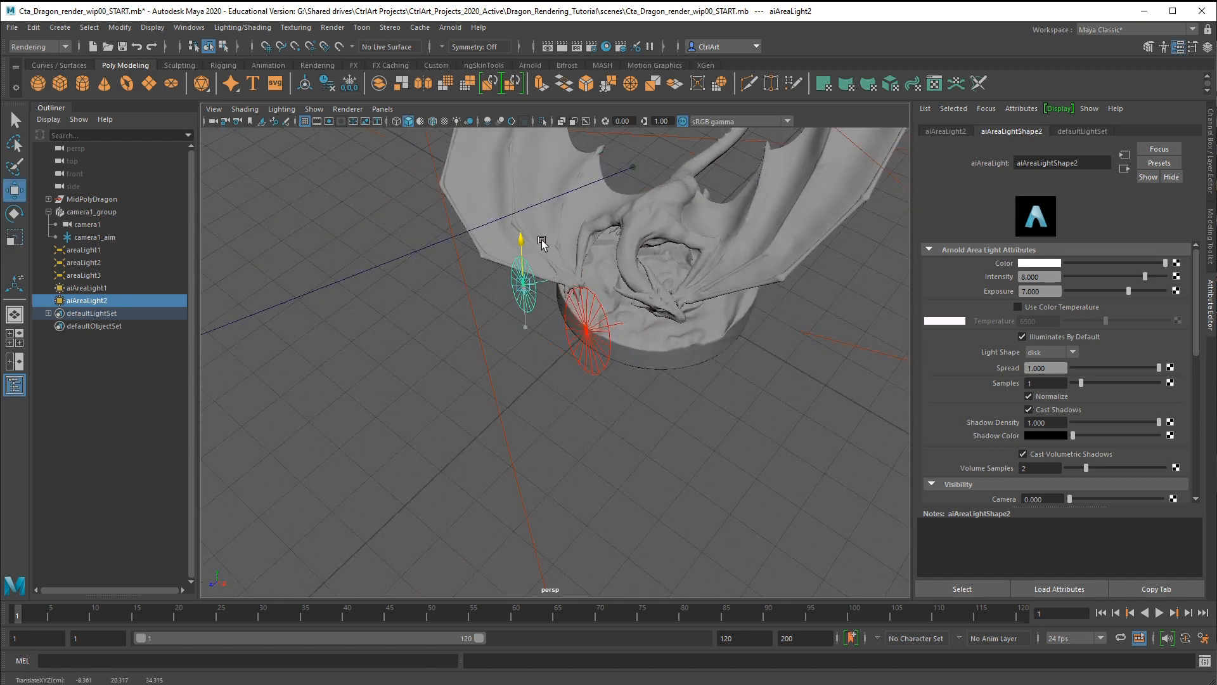
Rotate aiAreaLight2 so its disk aims at the dragon and its base.
mouse_move(527, 335)
left_mouse_down("alt")
mouse_move(535, 295)
mouse_move(590, 289)
mouse_move(503, 306)
mouse_move(518, 327)
left_mouse_up("alt")
key("e")
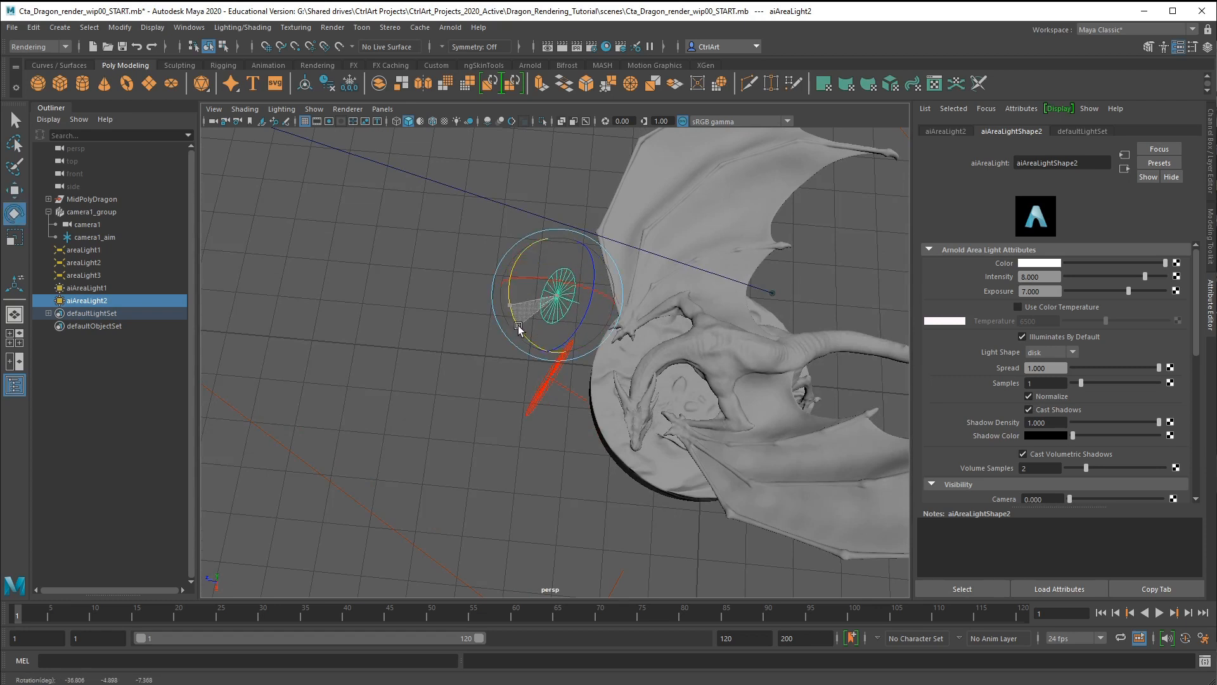
left_click_drag(615, 437, 558, 343, "alt")
key("w")
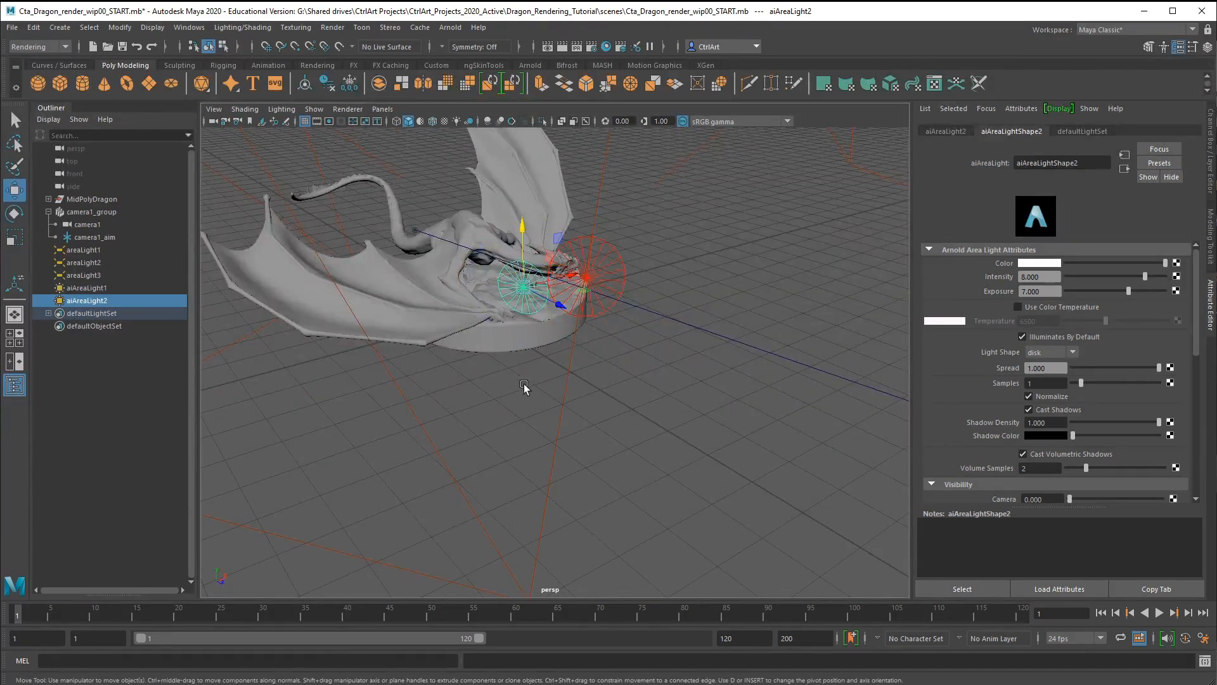
mouse_move(525, 383)
left_mouse_down("alt")
mouse_move(661, 429)
mouse_move(519, 398)
mouse_move(467, 421)
mouse_move(539, 422)
left_mouse_up("alt")
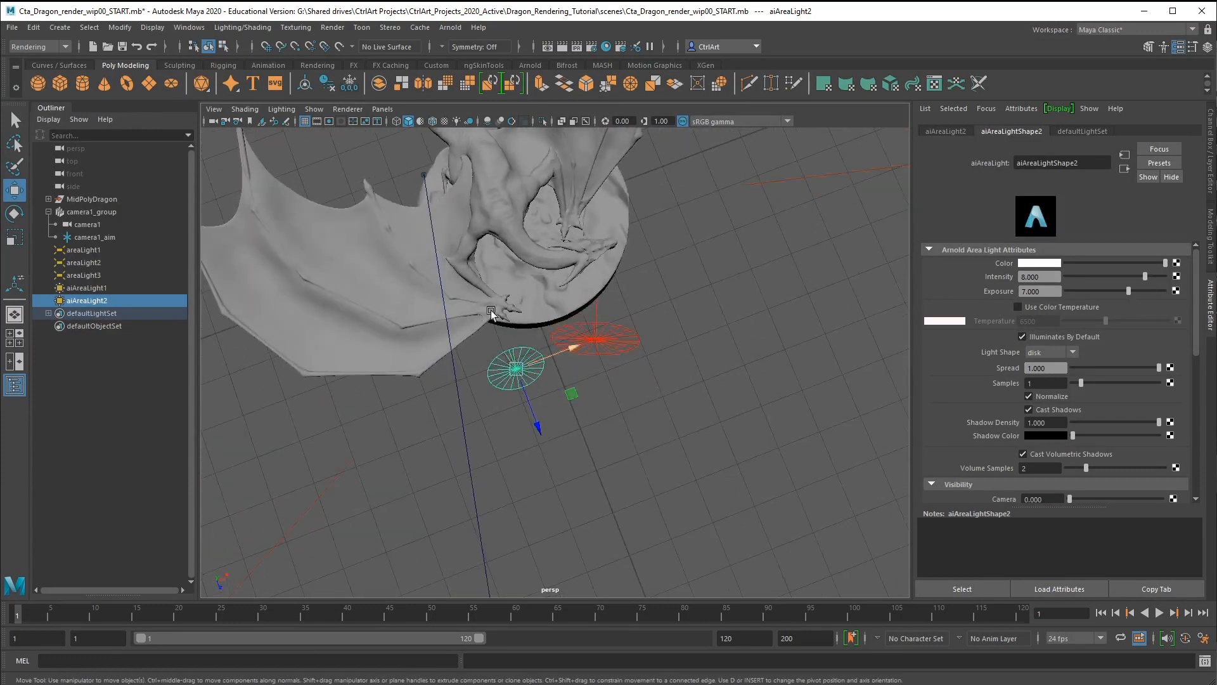
Set the Move tool's axis orientation to Object and reposition aiAreaLight2 along its own aiming axis.
double_click(15, 189)
left_click(218, 296)
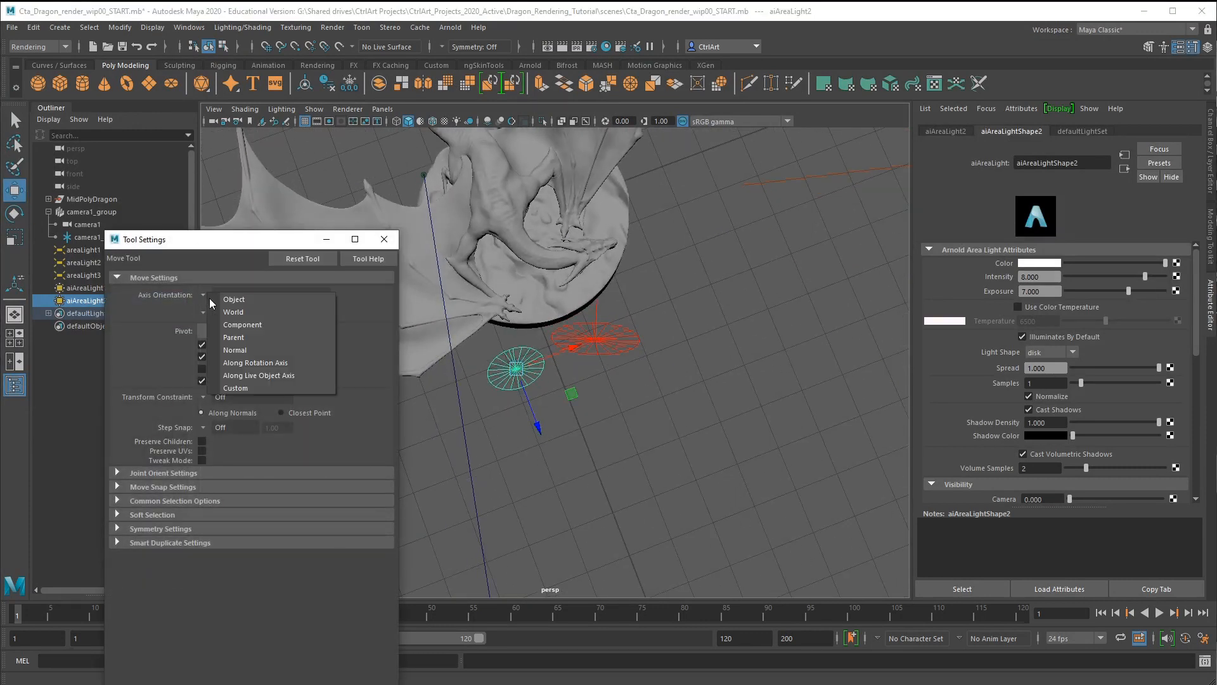
left_click(246, 296)
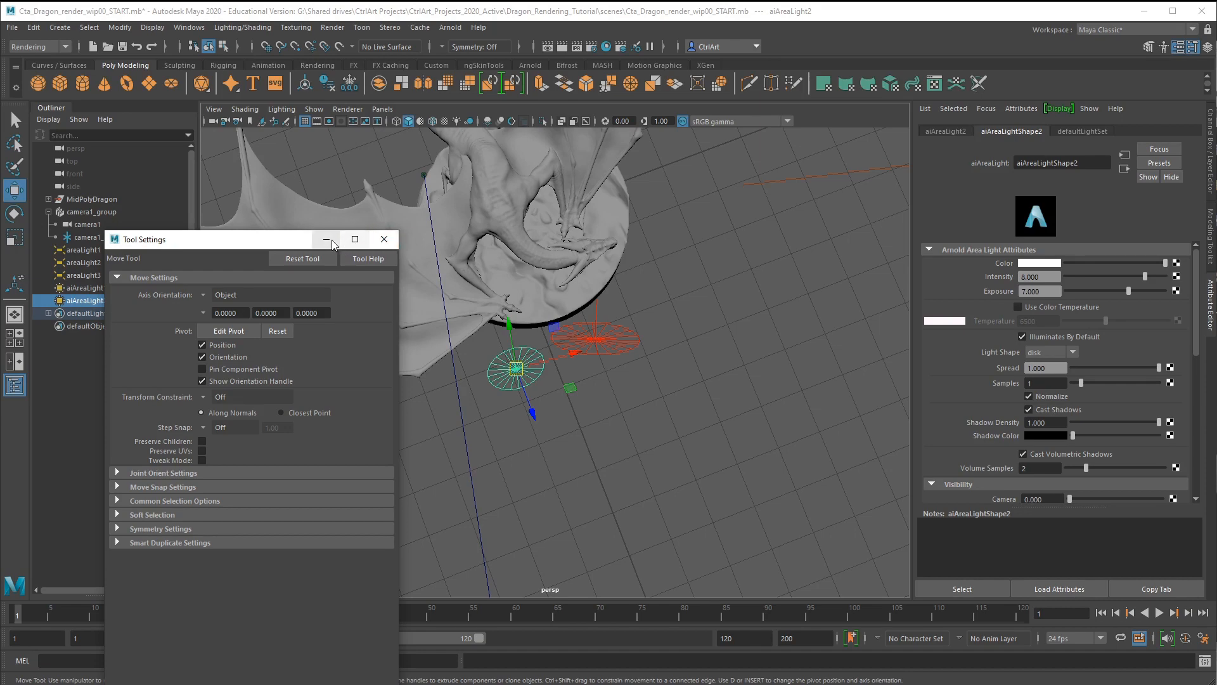
left_click(384, 240)
left_click_drag(520, 387, 664, 399, "alt")
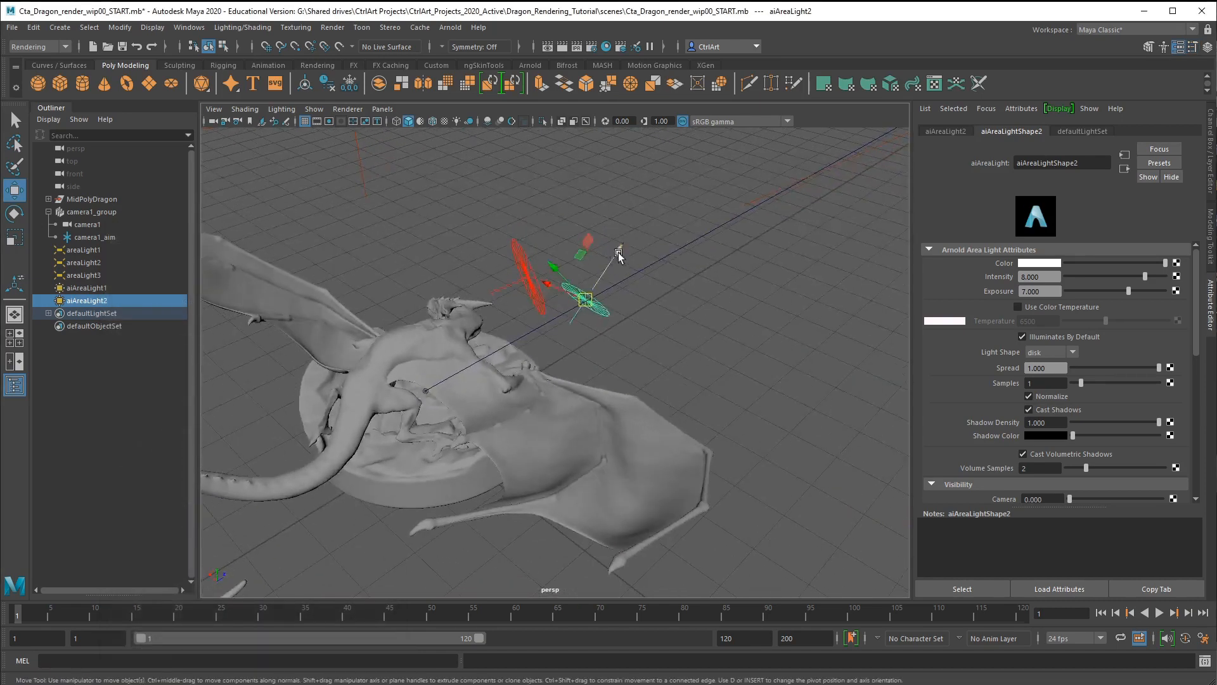
left_click_drag(619, 253, 748, 310)
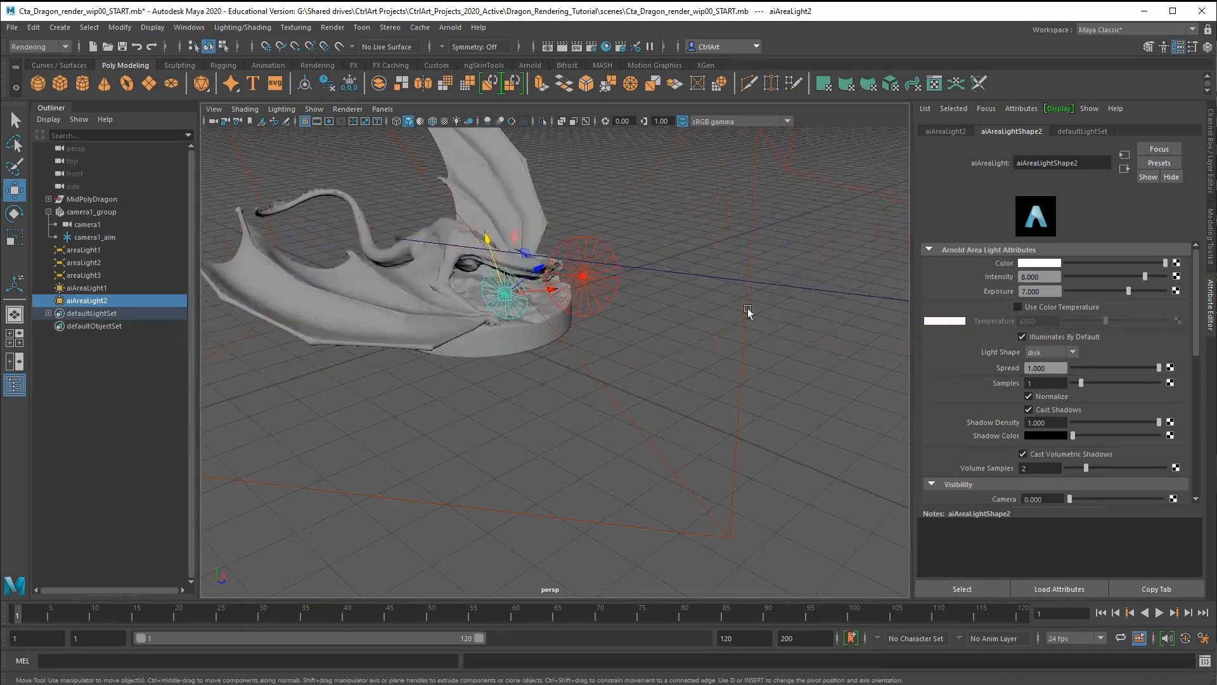
Set aiAreaLight2's exposure to 6 and start a new full-frame render in the Arnold RenderView.
double_click(1049, 293)
type("6")
key("Return")
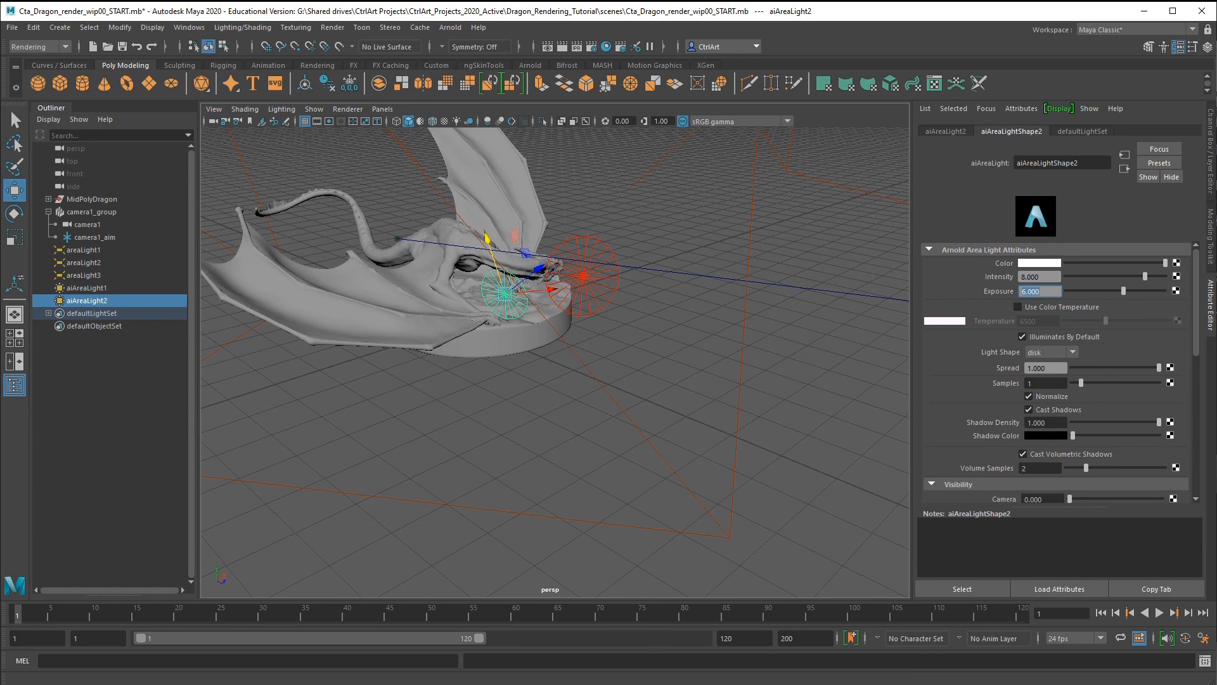
key("alt+Tab")
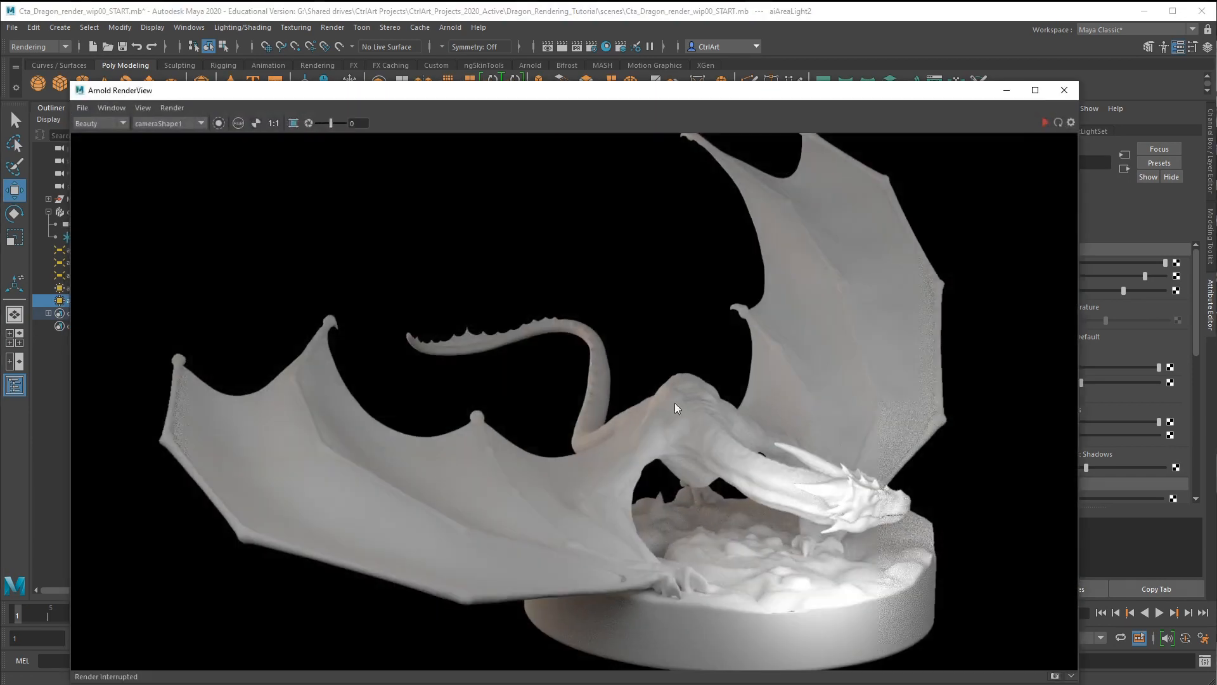
left_click(1046, 122)
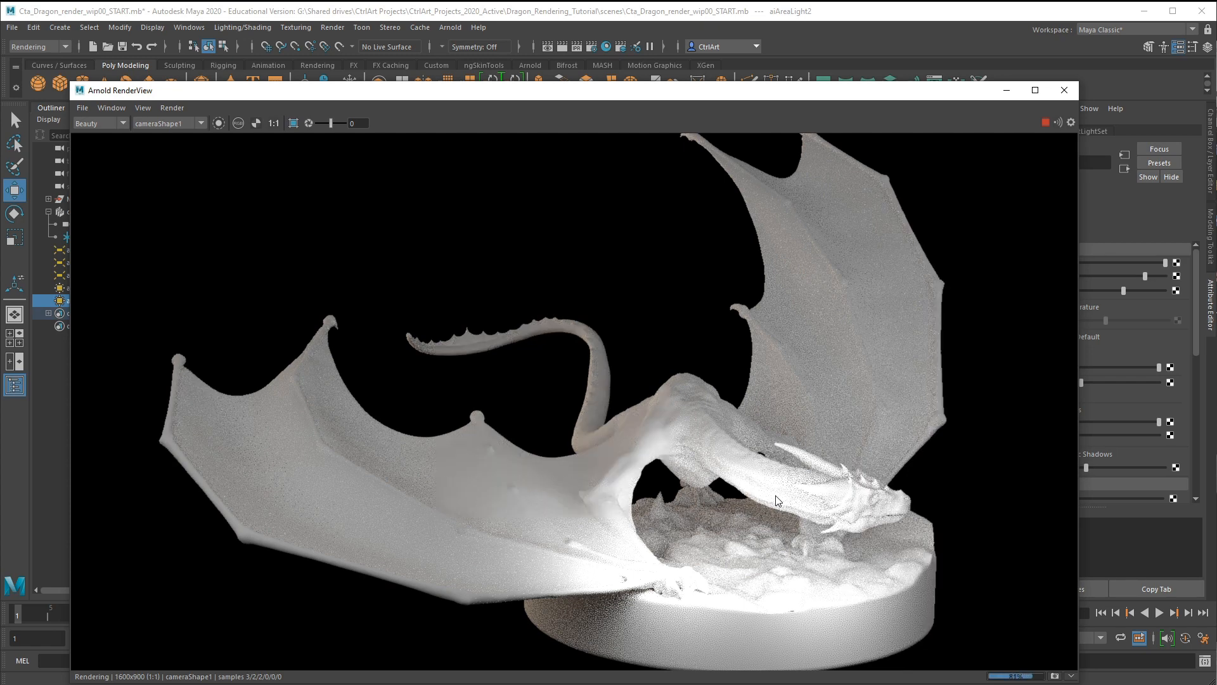
Narrow the render window to uncover the light attributes and set aiAreaLight2's exposure to 5.
left_click_drag(1078, 163, 934, 157)
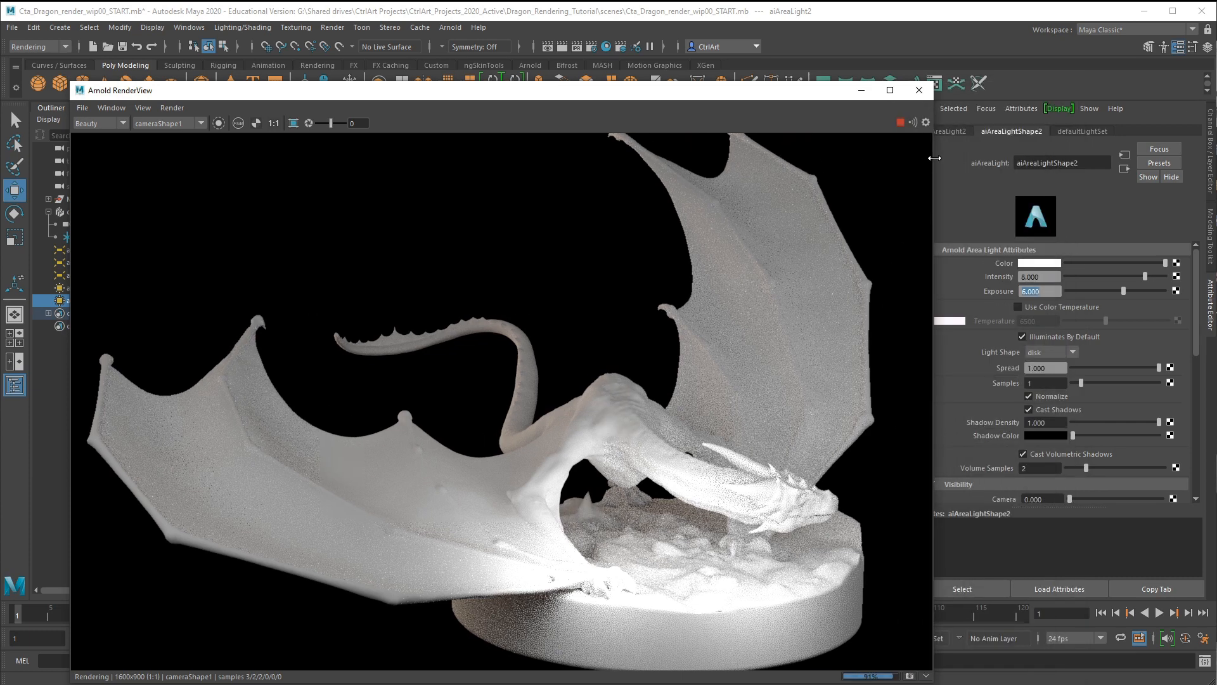
left_click(1045, 291)
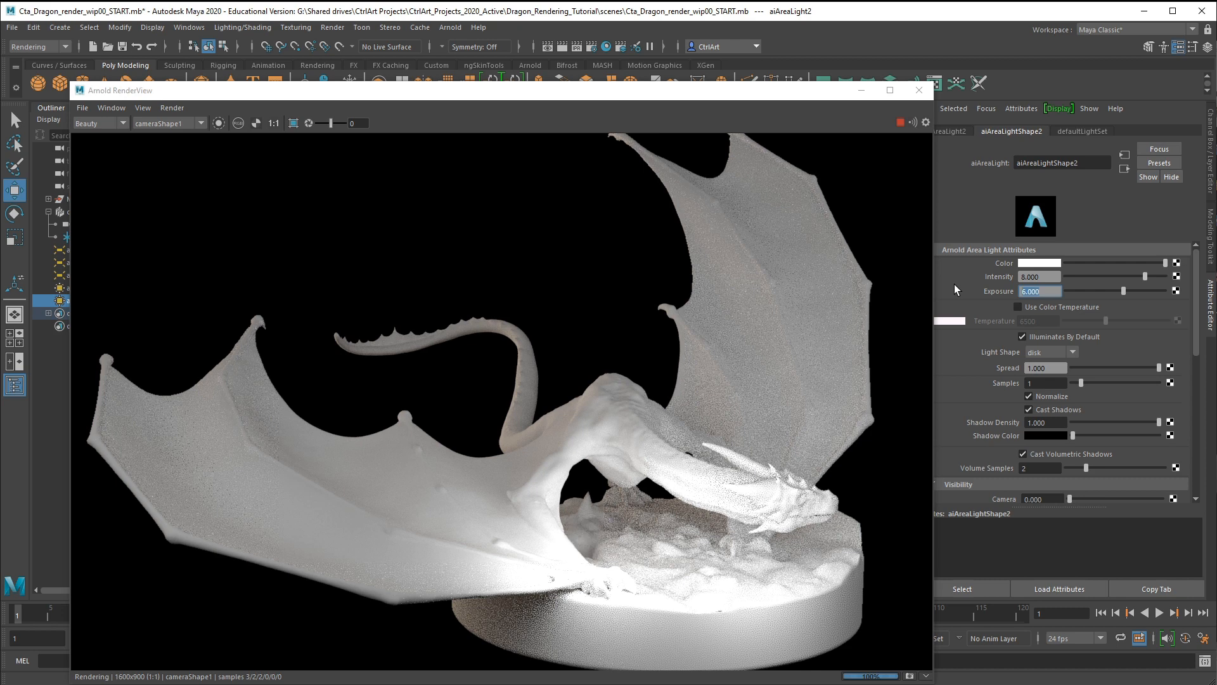
type("5")
key("Return")
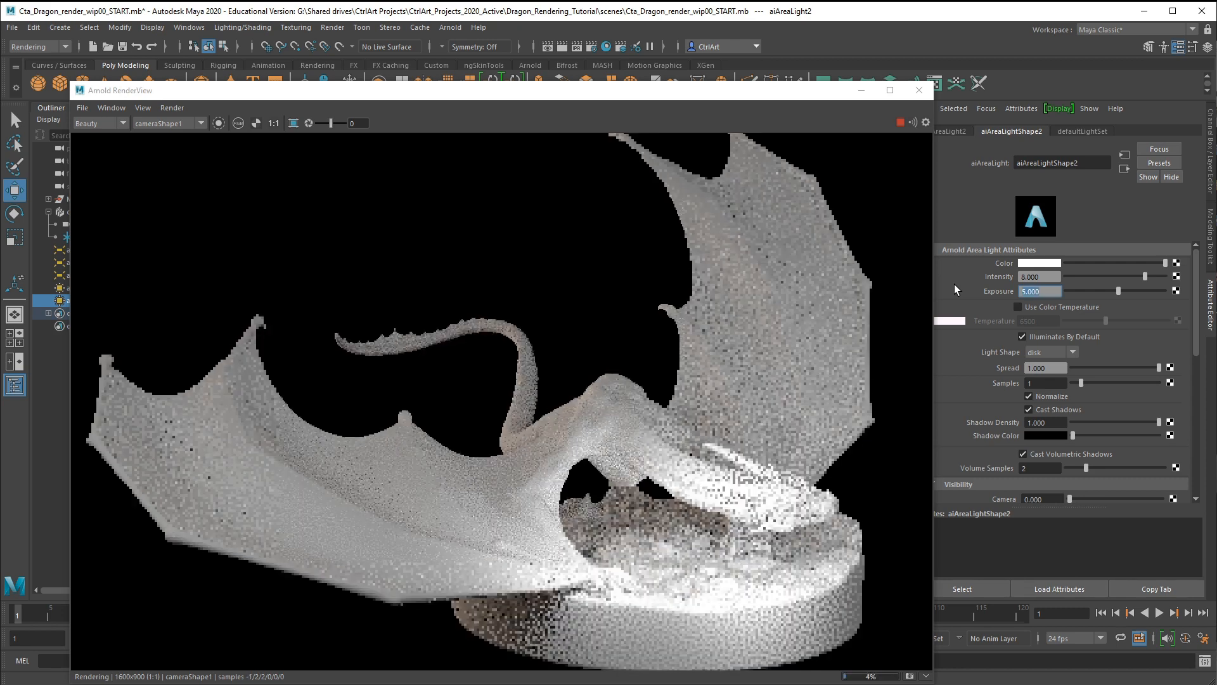
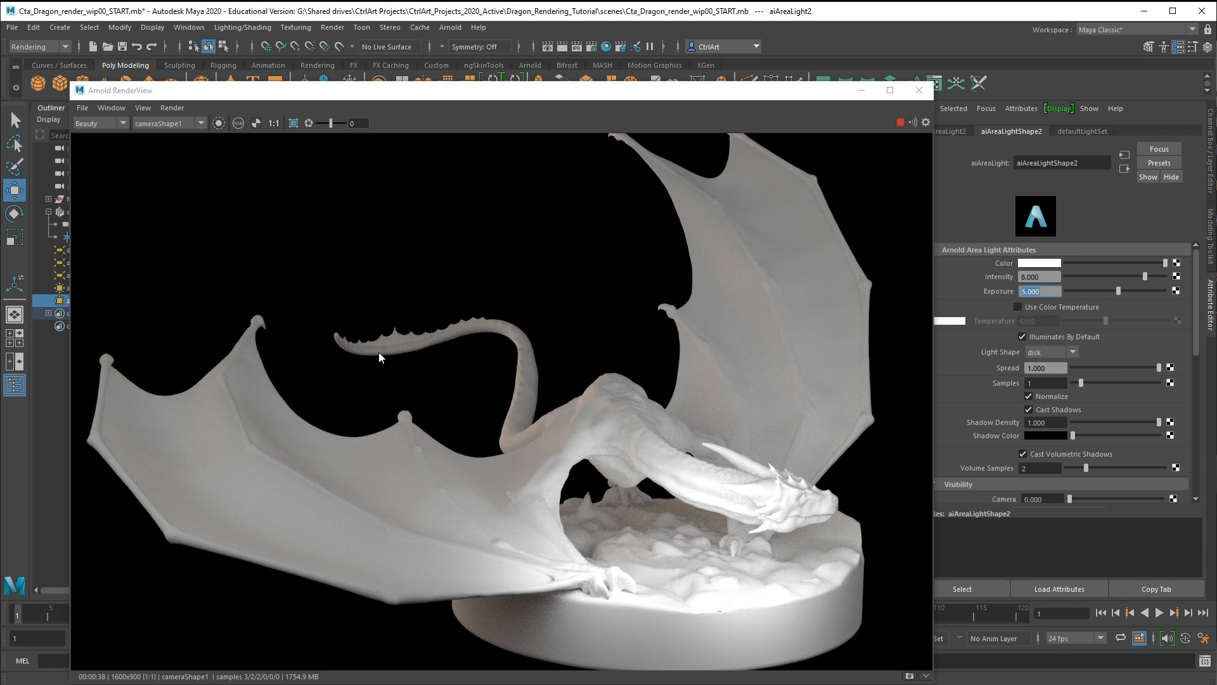
Minimize the render window, duplicate aiAreaLight2, and move the copy back over the dragon's tail.
left_click(860, 90)
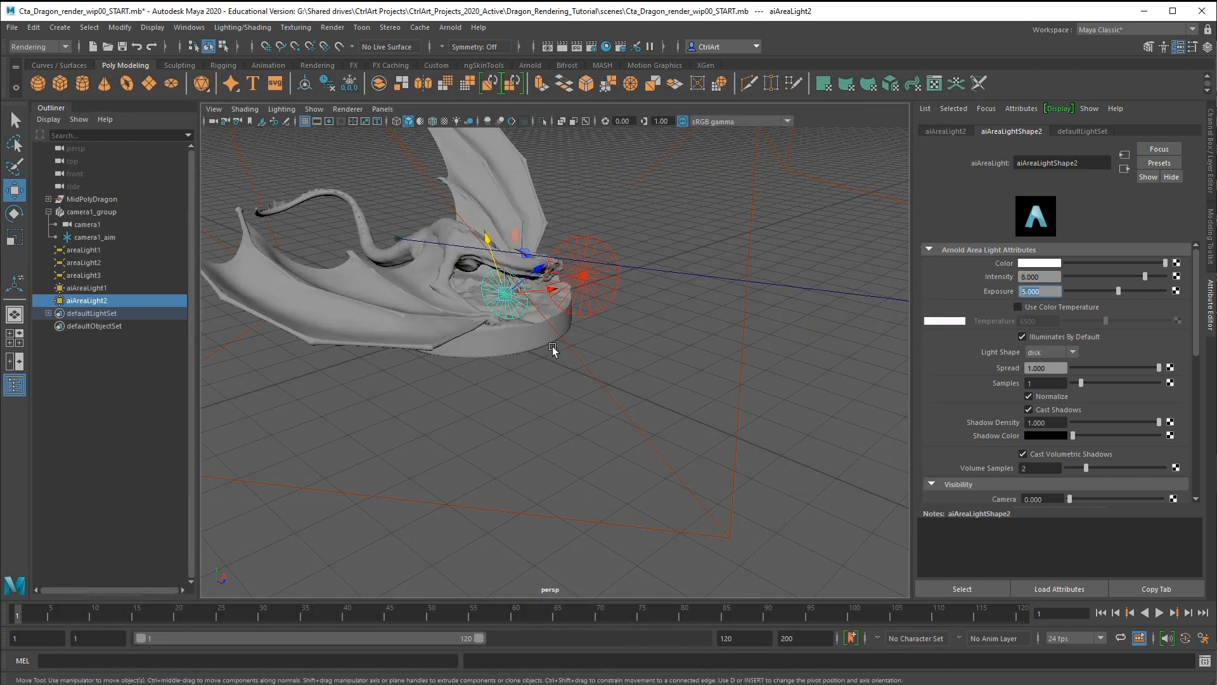
left_click_drag(553, 347, 587, 366, "alt")
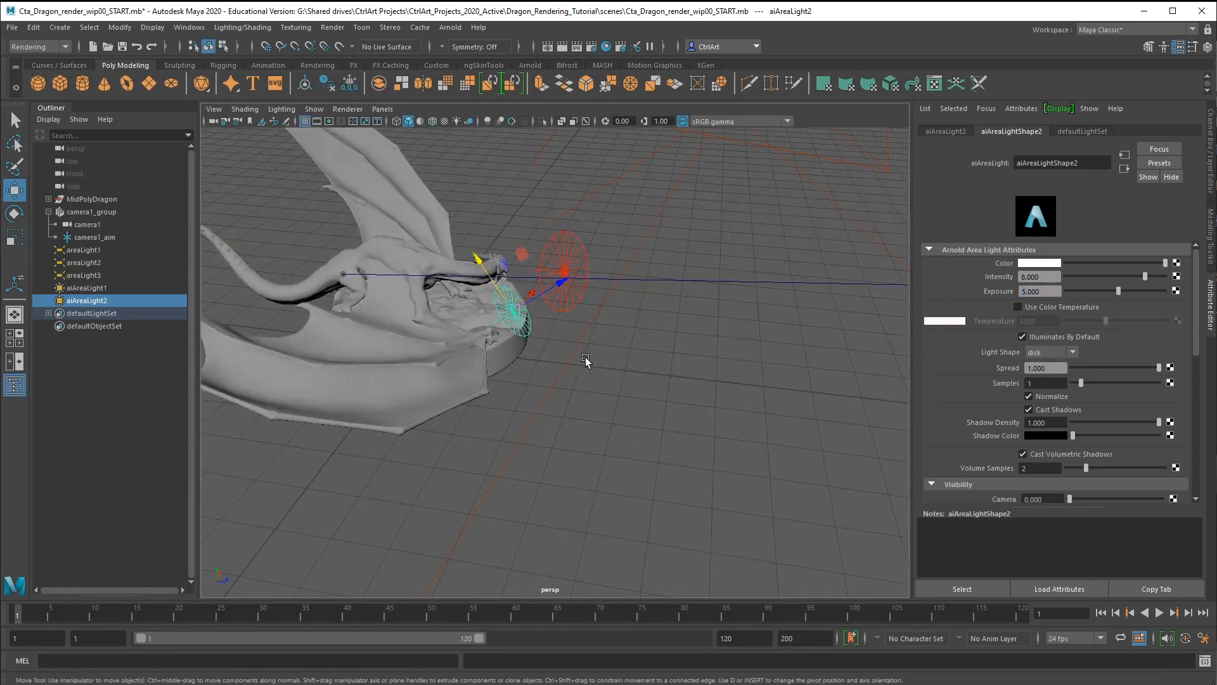
key("ctrl+d")
left_click_drag(479, 260, 461, 237)
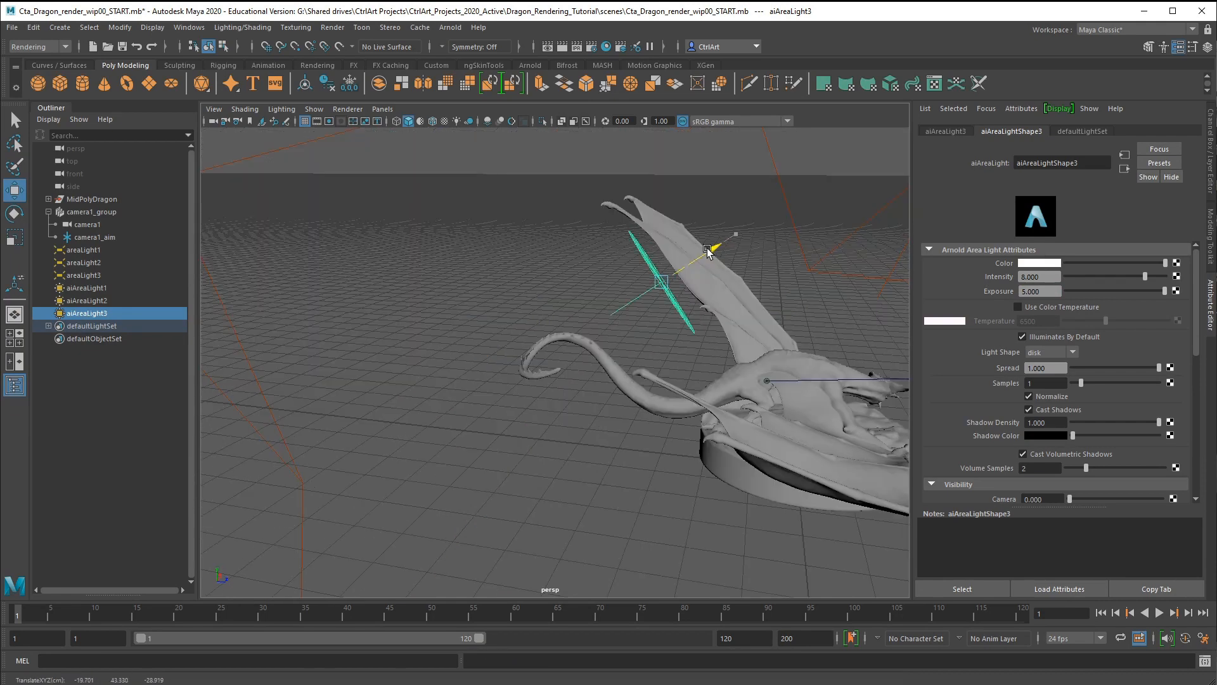
left_click_drag(708, 250, 628, 369)
left_click_drag(538, 377, 577, 377)
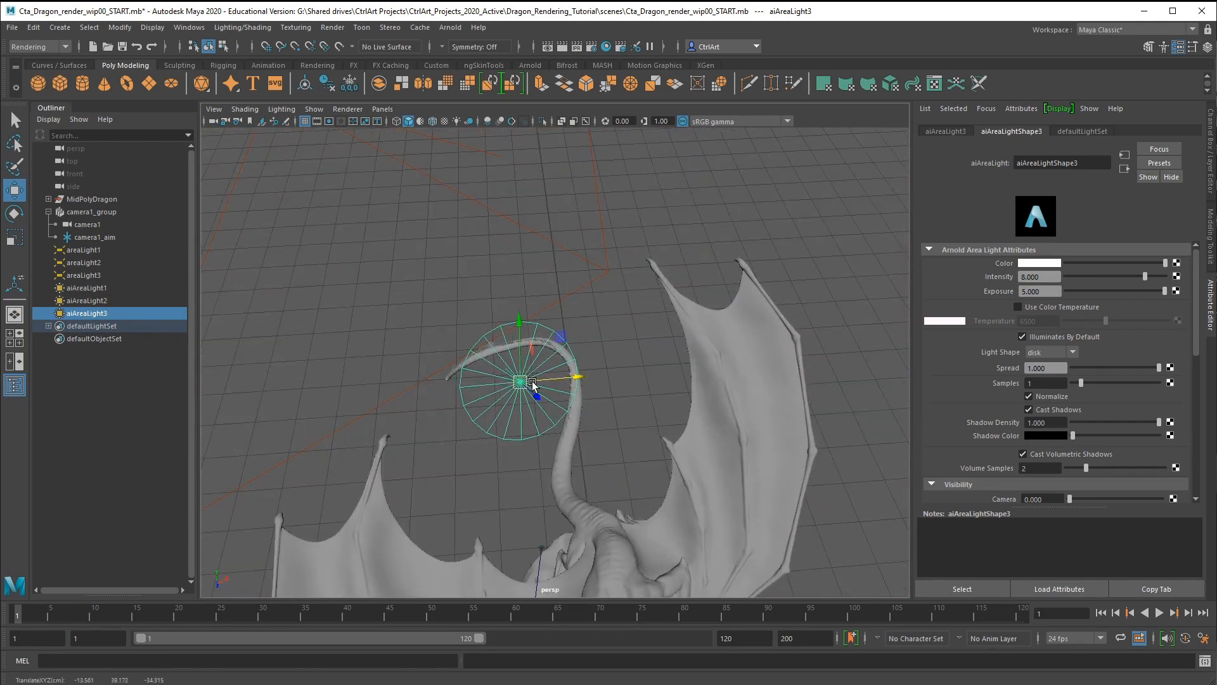
key("e")
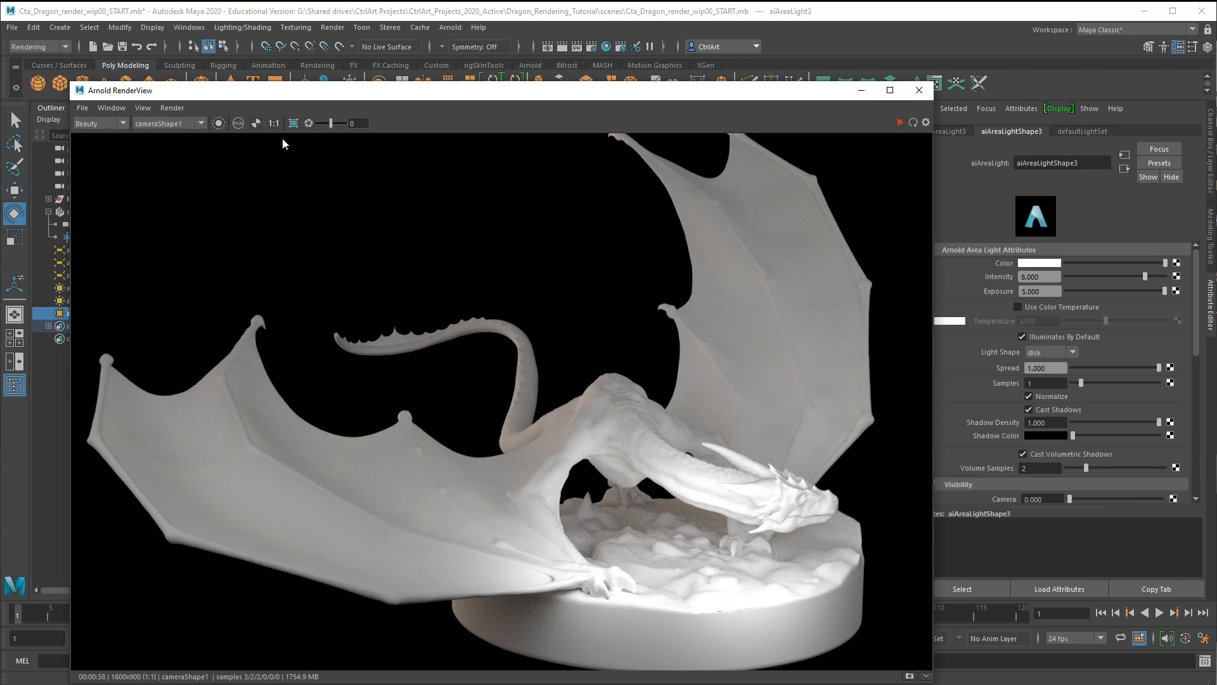
Define a crop region around the dragon's tail and start rendering only that area.
left_click(293, 123)
left_click_drag(286, 237, 558, 466)
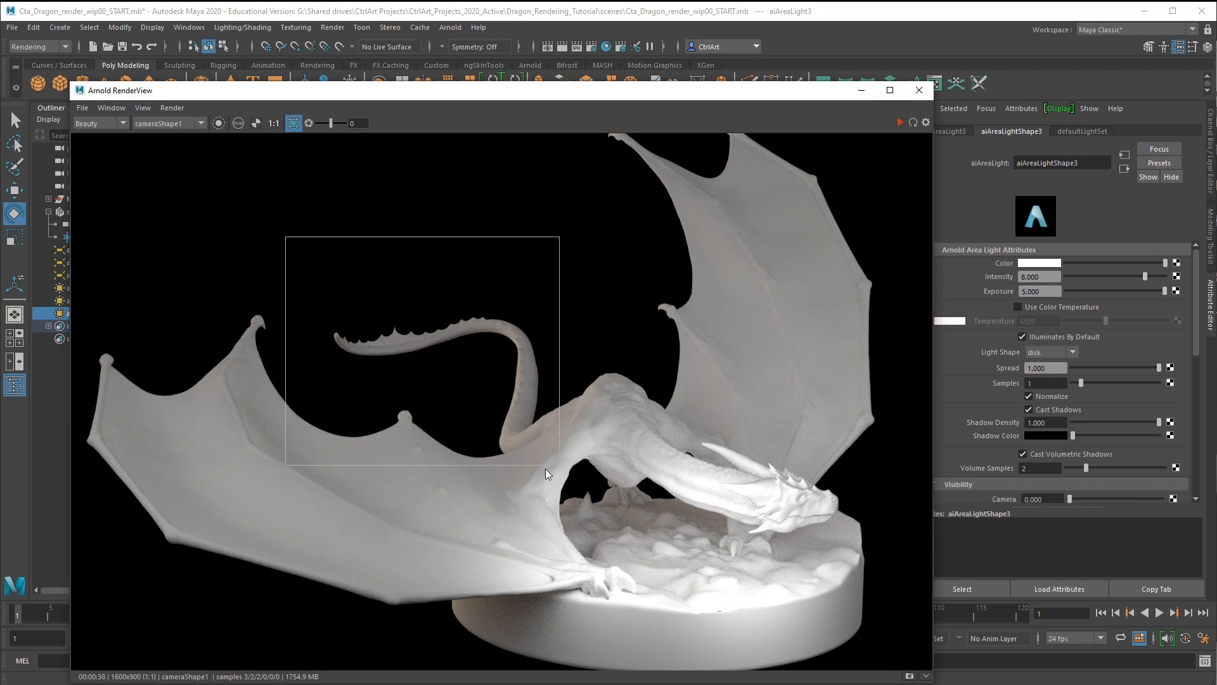
left_click(900, 122)
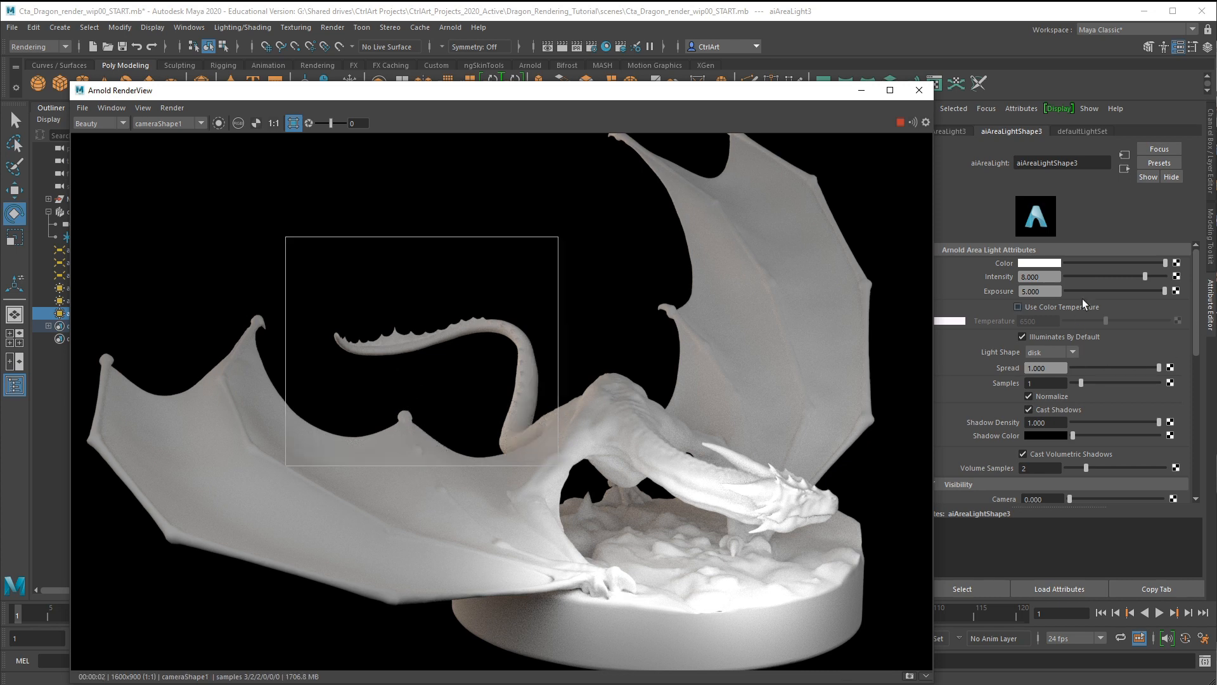
Set aiAreaLight3's exposure to 7.
left_click(1040, 291)
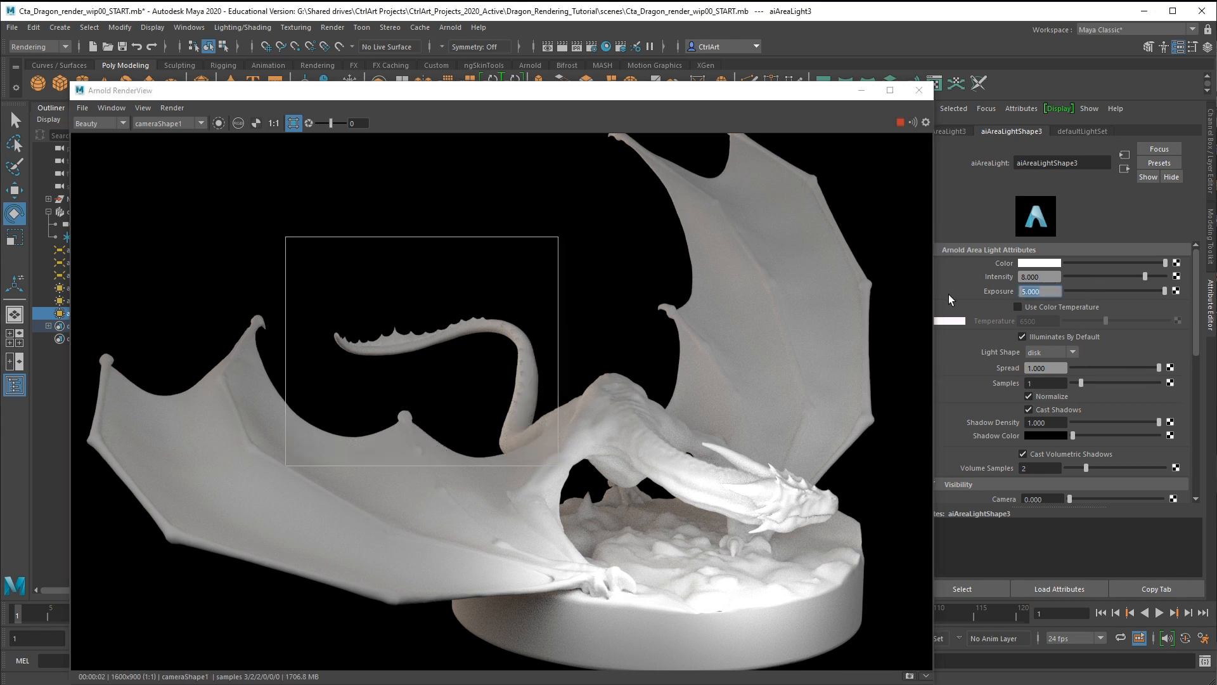
type("7")
key("Return")
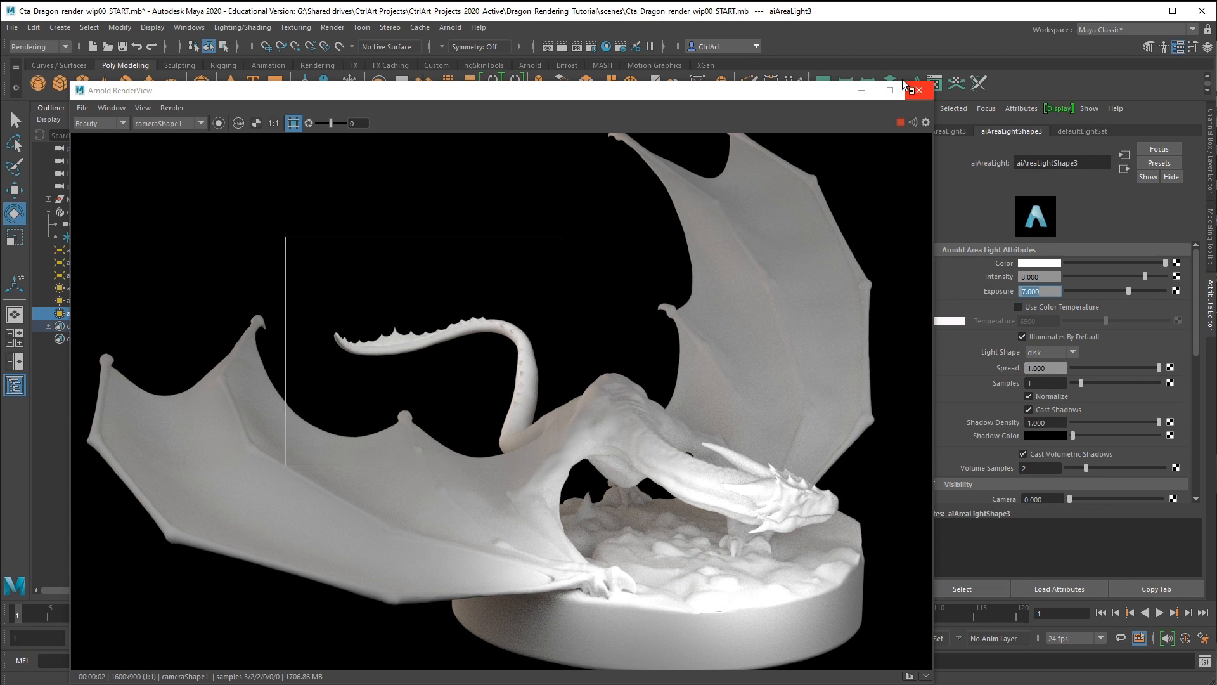
Turn off the crop region to render the full frame, stop the render, and minimize the render window.
left_click(294, 123)
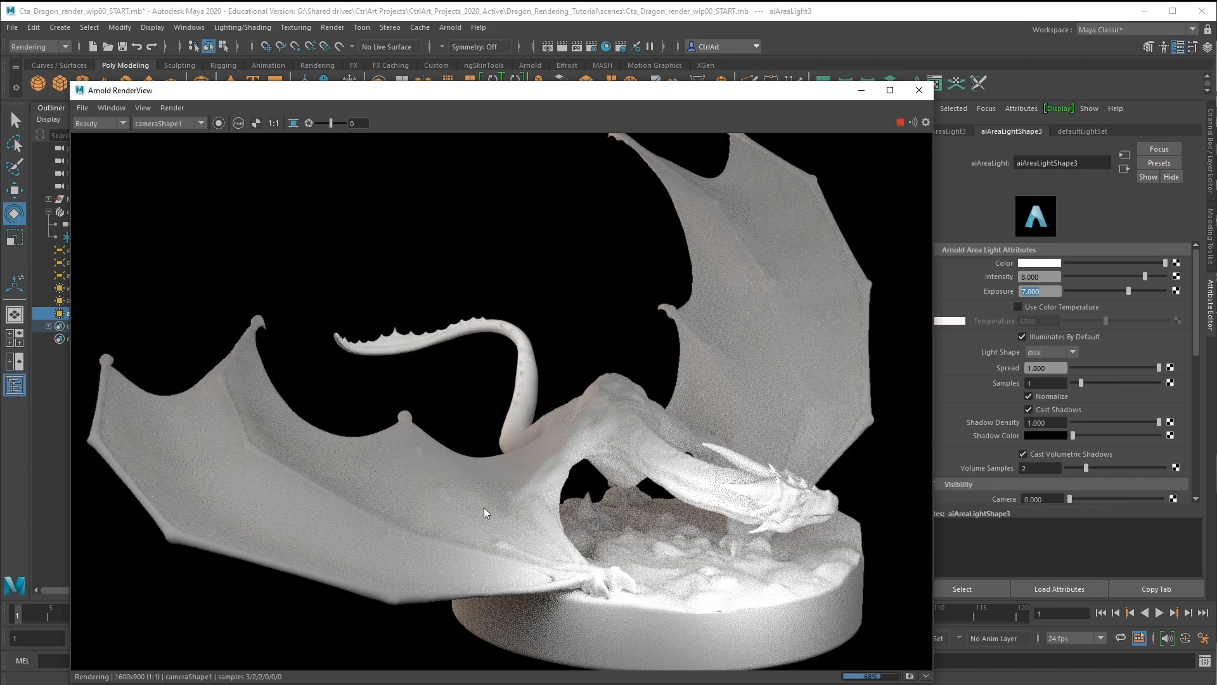
left_click(900, 122)
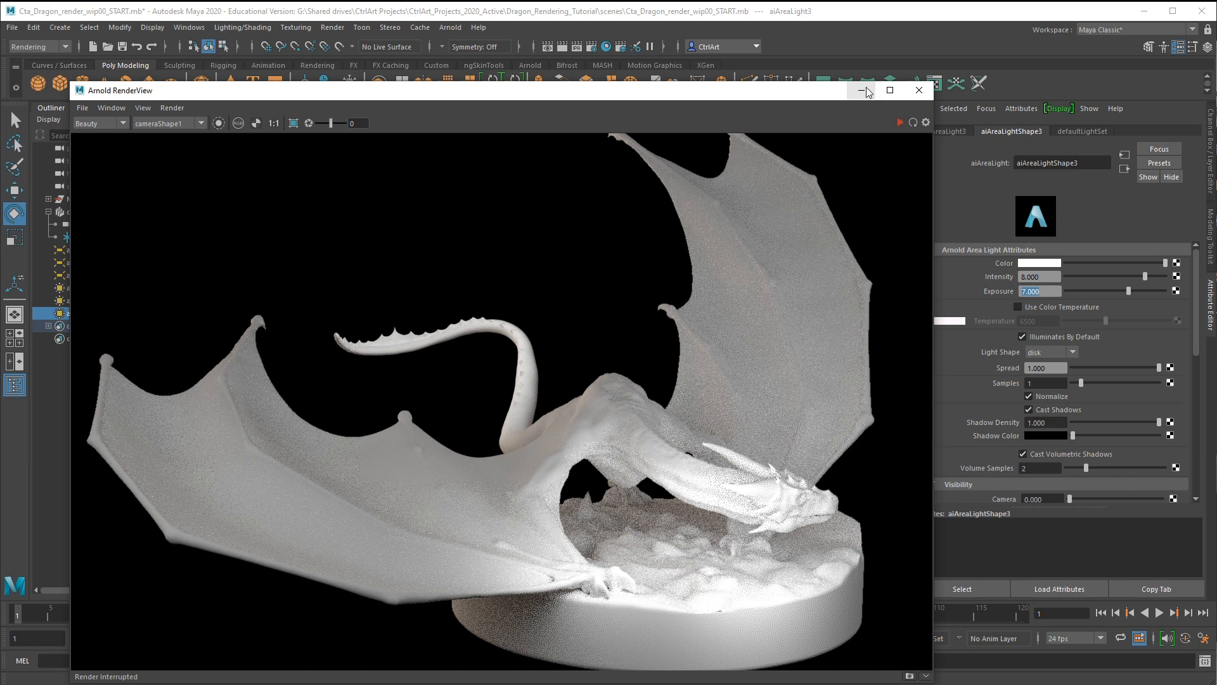
left_click(862, 90)
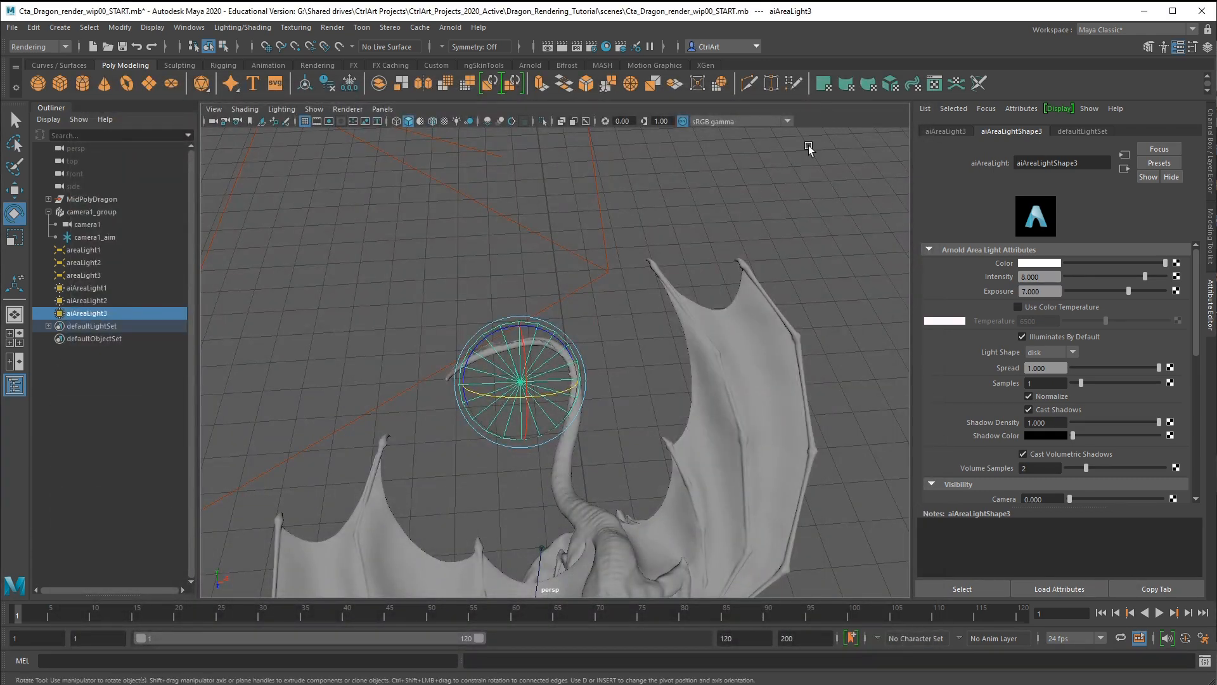
Scale down aiAreaLight3's disk uniformly above the dragon's tail.
key("w")
key("r")
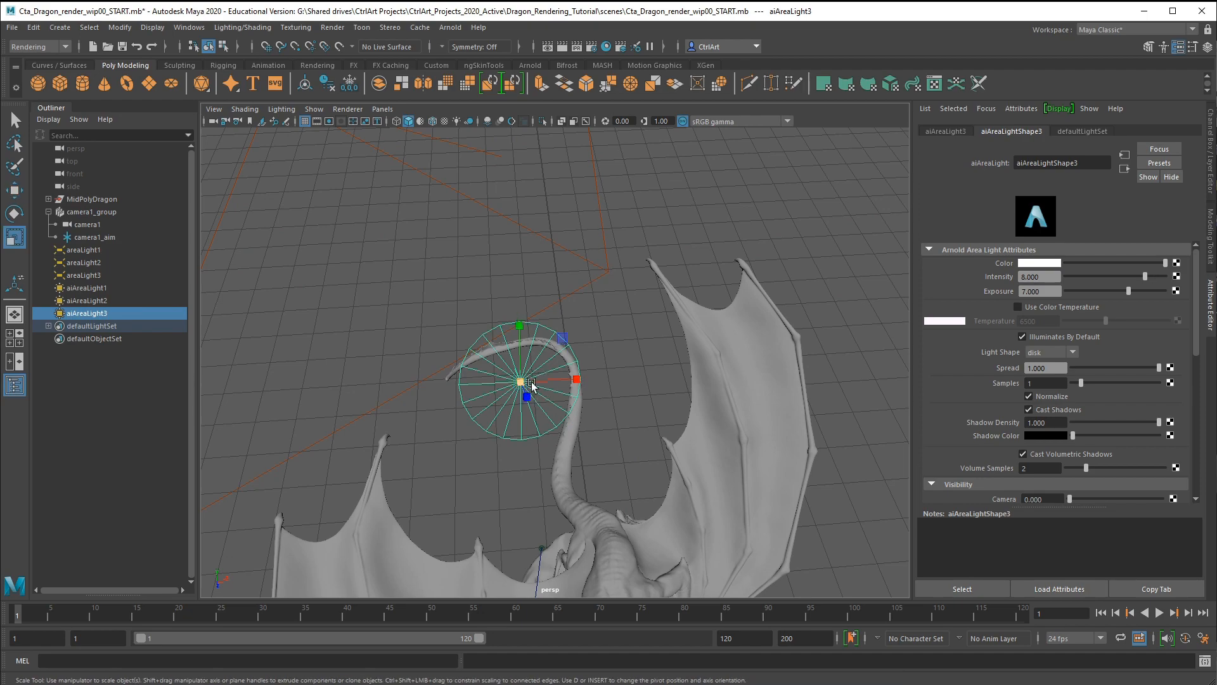
left_click_drag(521, 383, 497, 386)
left_click_drag(617, 438, 662, 419, "alt")
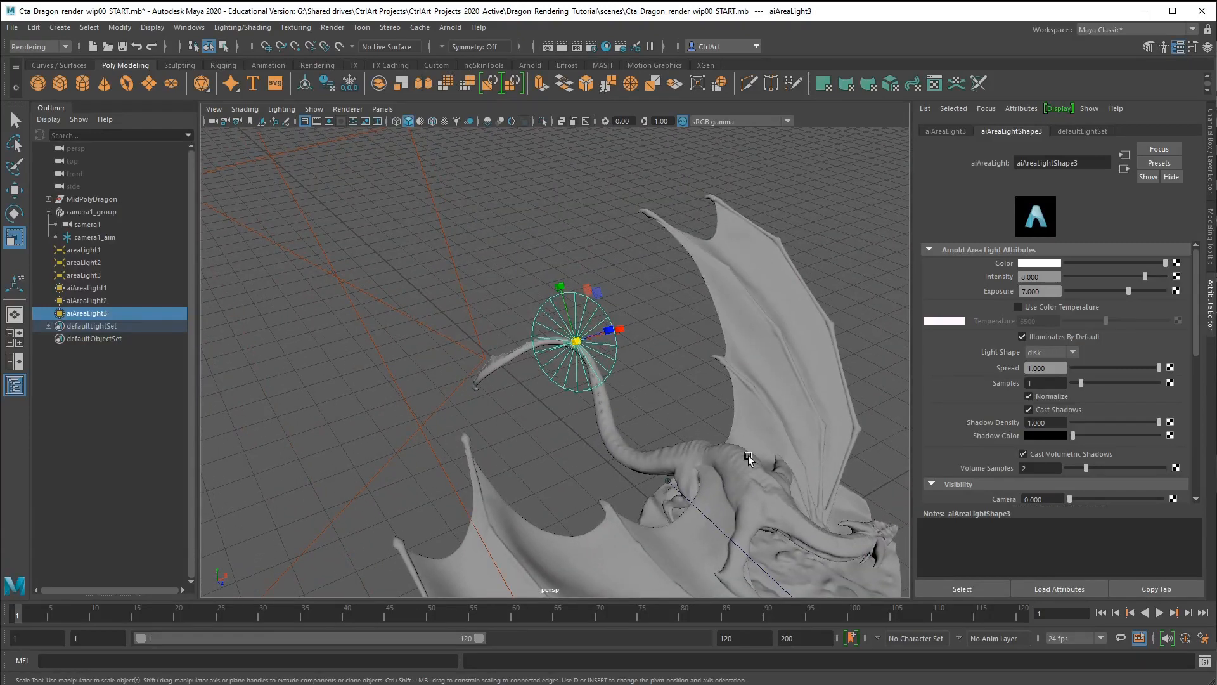
Duplicate aiAreaLight3 and rotate the copy so that its disk faces downward.
key("ctrl+d")
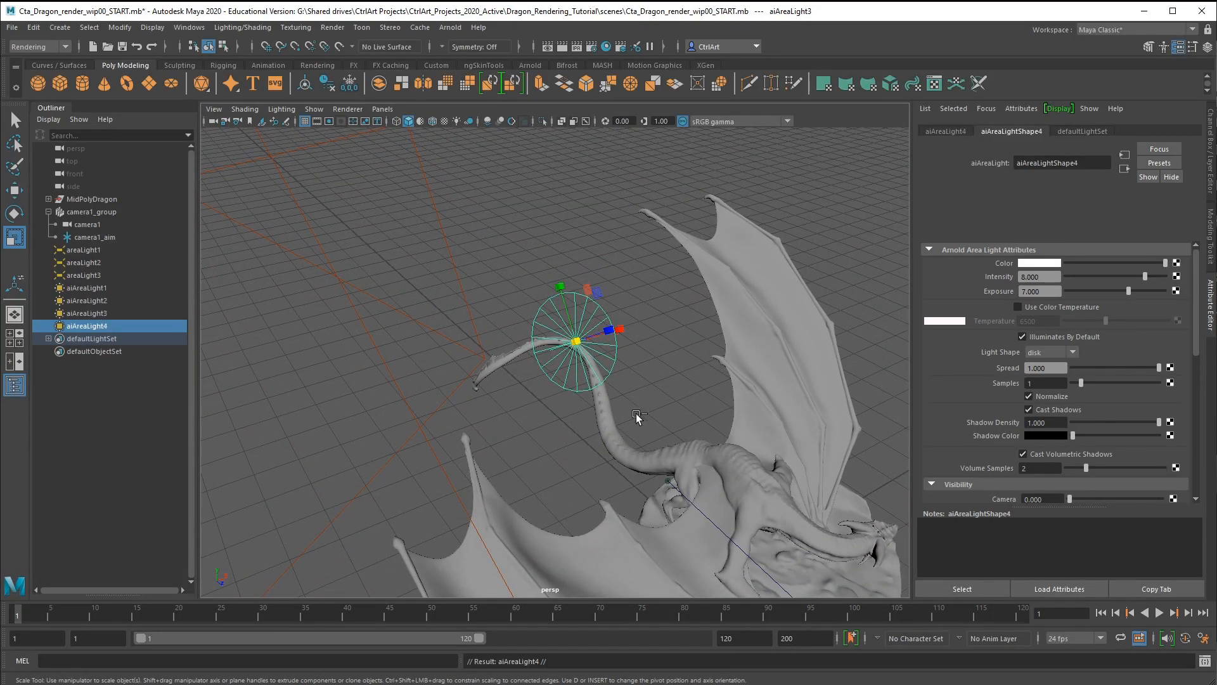
key("e")
left_click_drag(606, 349, 541, 331)
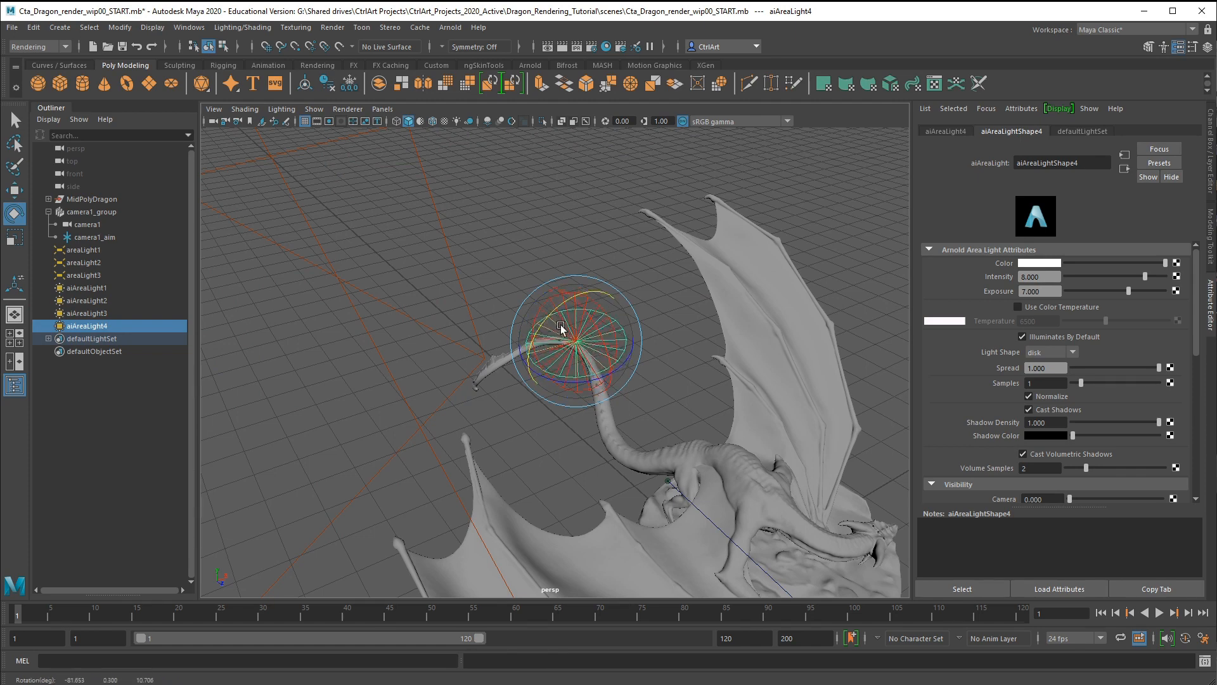
Move aiAreaLight4 from the tail to a position above the dragon's back.
key("w")
left_click_drag(669, 424, 733, 421, "alt")
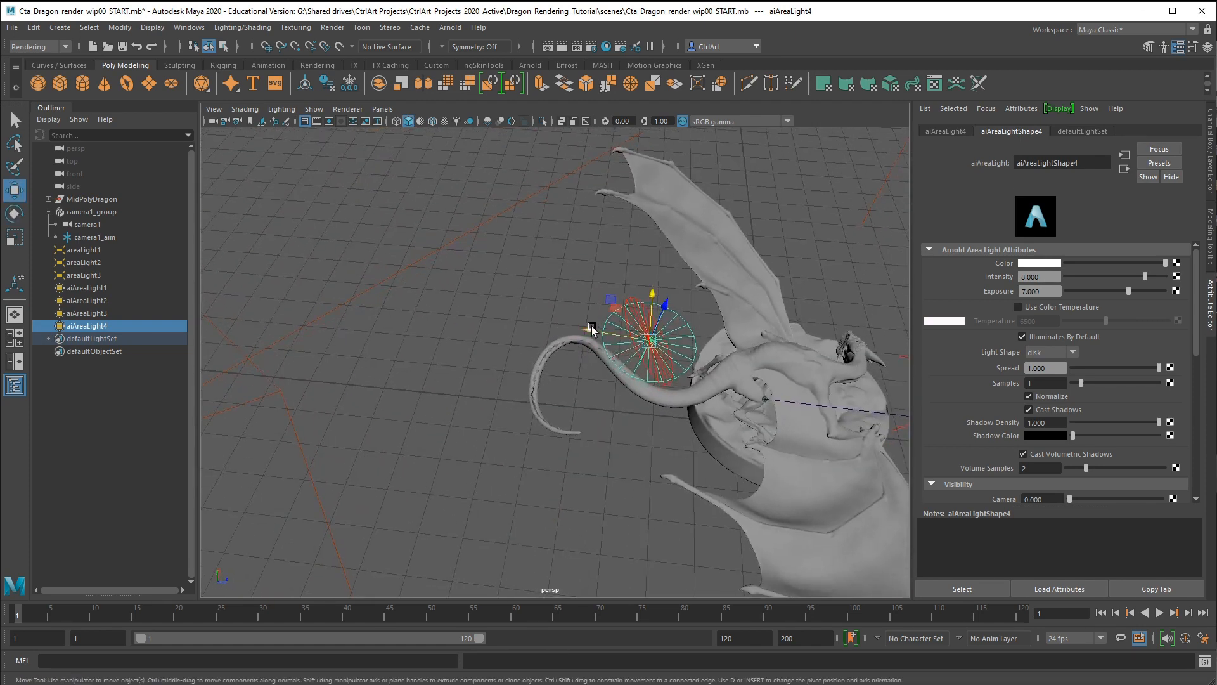
left_click_drag(591, 331, 760, 346)
left_click_drag(858, 439, 697, 377, "alt")
left_click_drag(551, 271, 652, 350)
left_click_drag(537, 280, 633, 310)
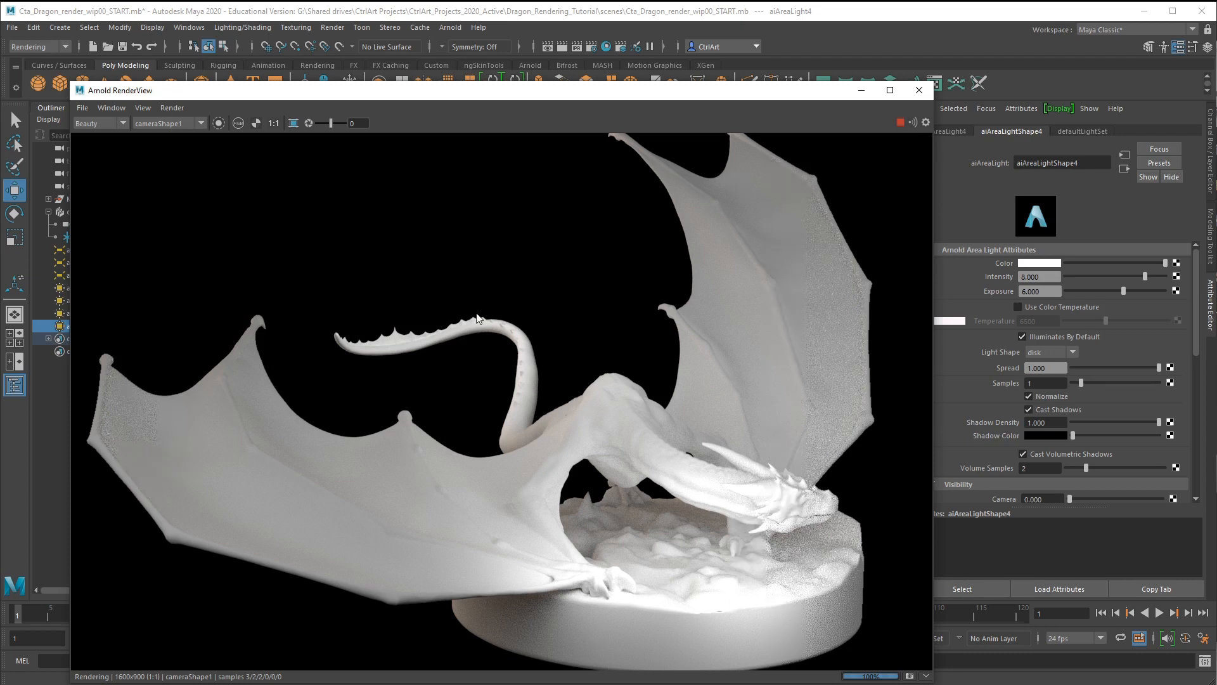
Set aiAreaLight4's intensity to 7.143 and exposure to 7.25, and scale its disk down uniformly.
left_click(1131, 290)
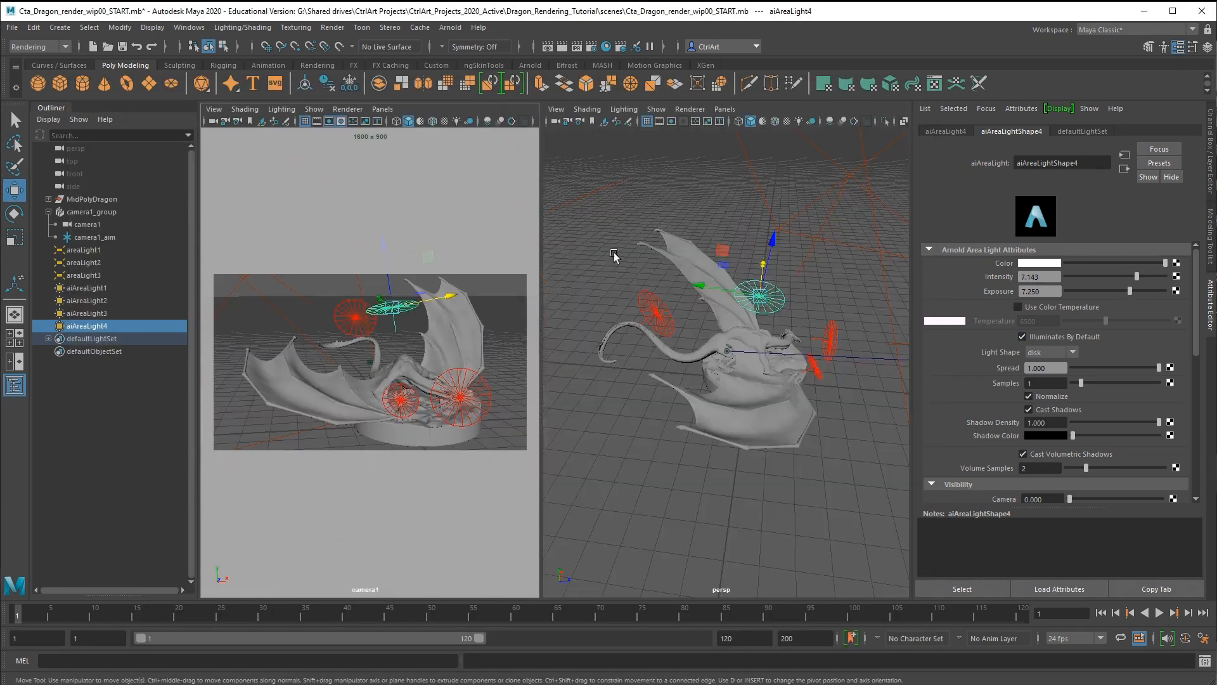
key("space")
left_click_drag(769, 348, 659, 371, "alt")
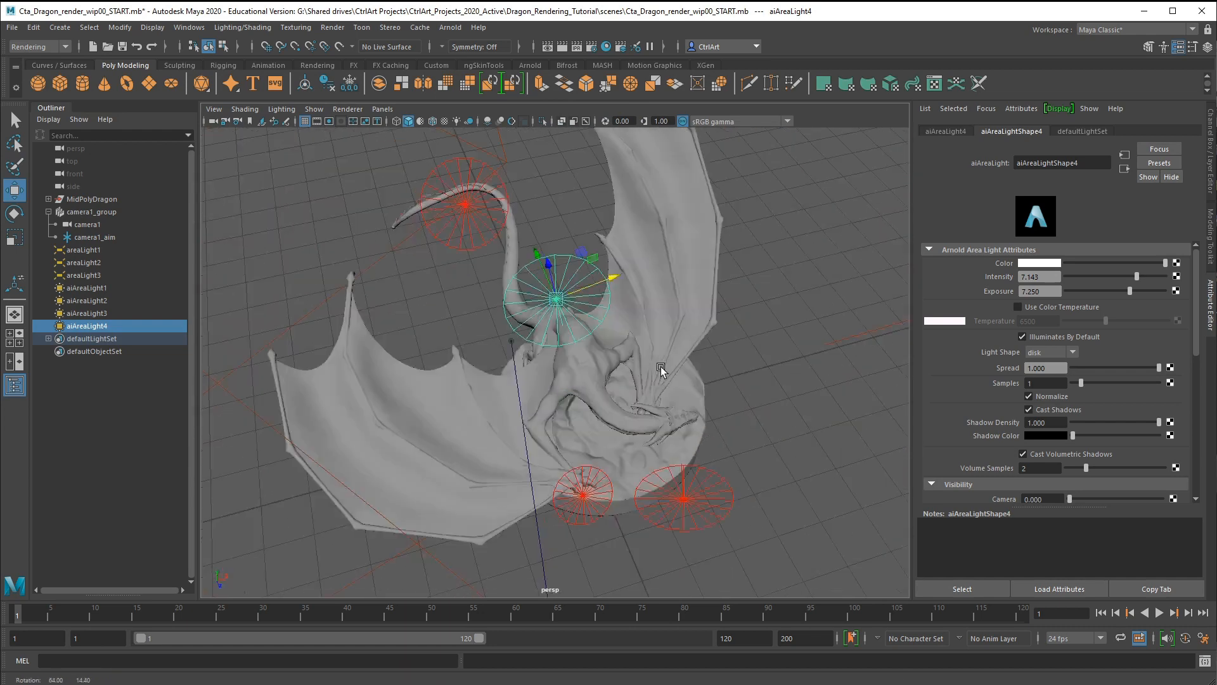
key("r")
left_click_drag(557, 298, 519, 299)
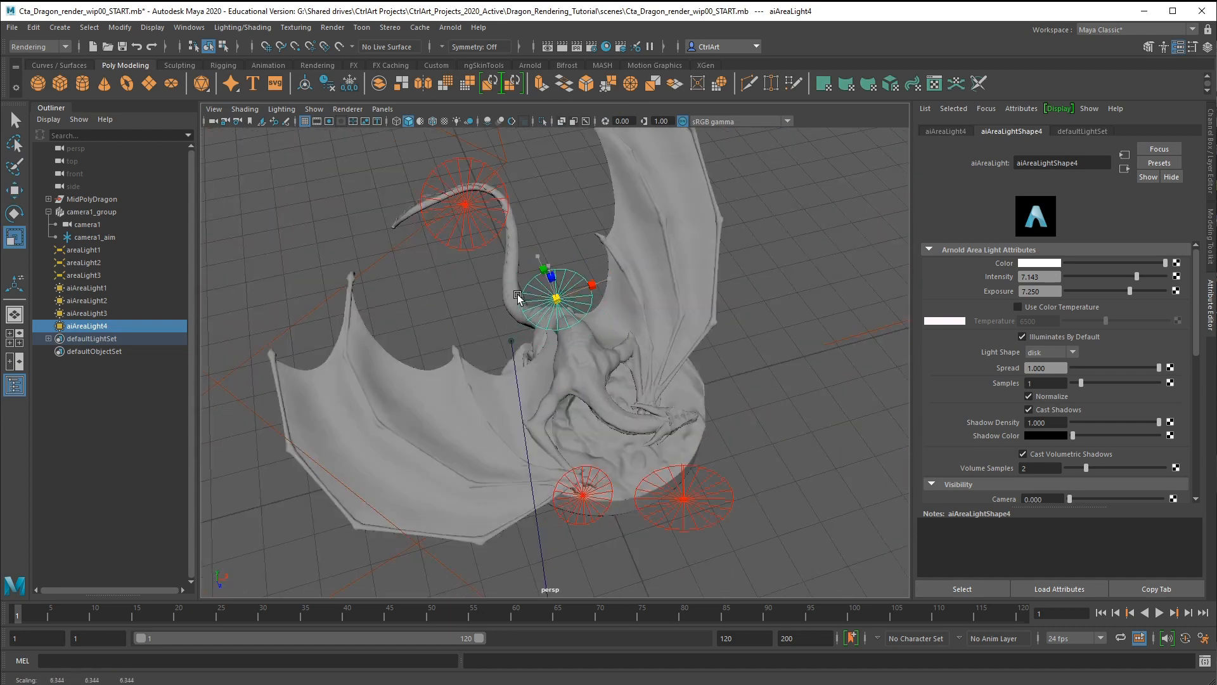
Lower aiAreaLight4 vertically, bringing it closer to the dragon's back.
left_click_drag(582, 346, 620, 307, "alt")
key("w")
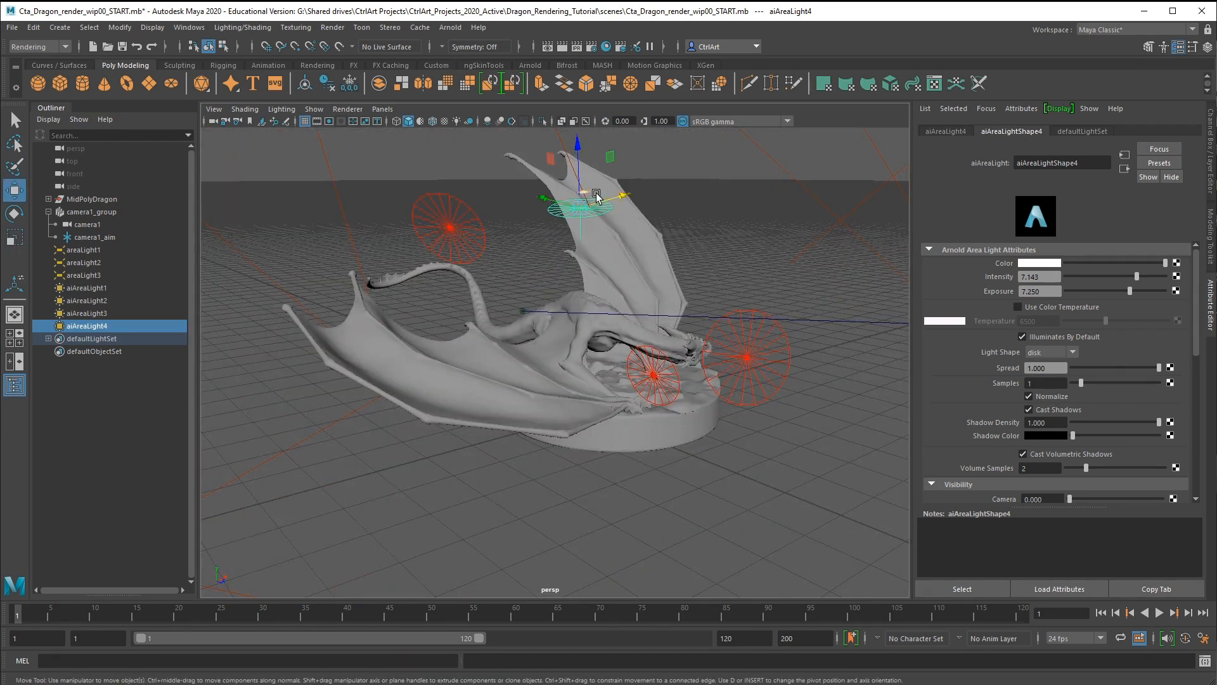
left_click_drag(579, 148, 579, 169)
Scale down aiAreaLight3's disk by the tail a little more.
left_click(454, 234)
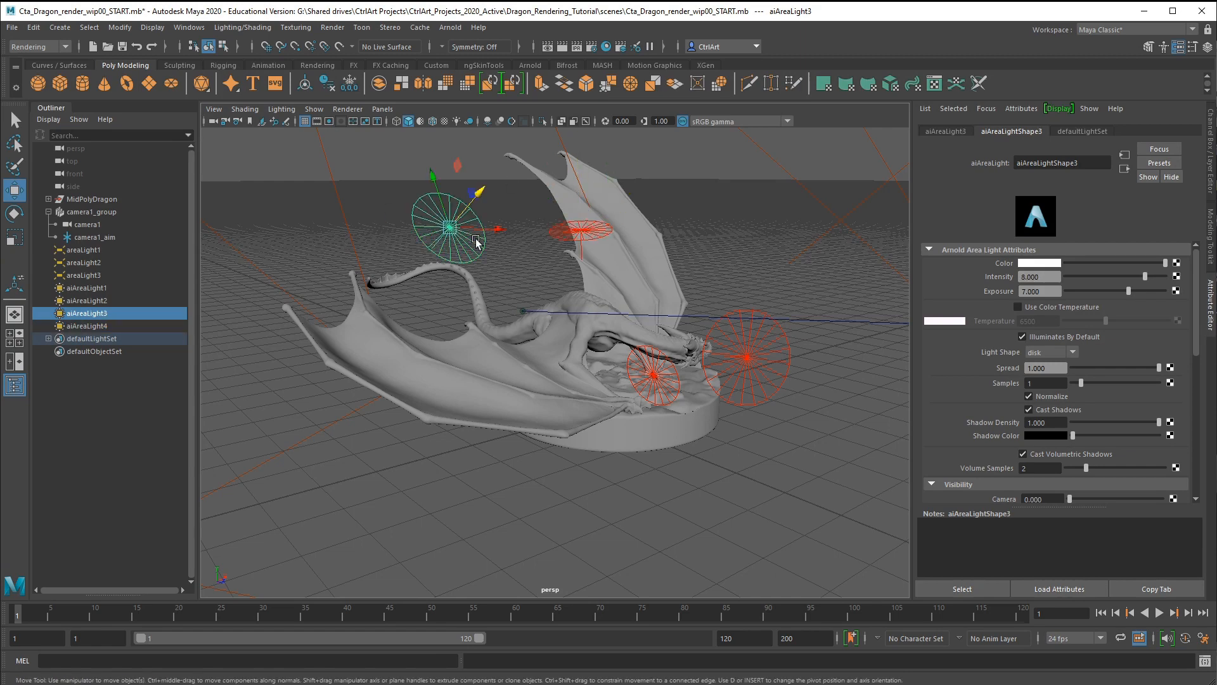
key("r")
left_click_drag(451, 227, 430, 225)
Duplicate aiAreaLight3, move the copy away from the tail, and scale its disk up to a large size.
left_click_drag(606, 311, 550, 280, "alt")
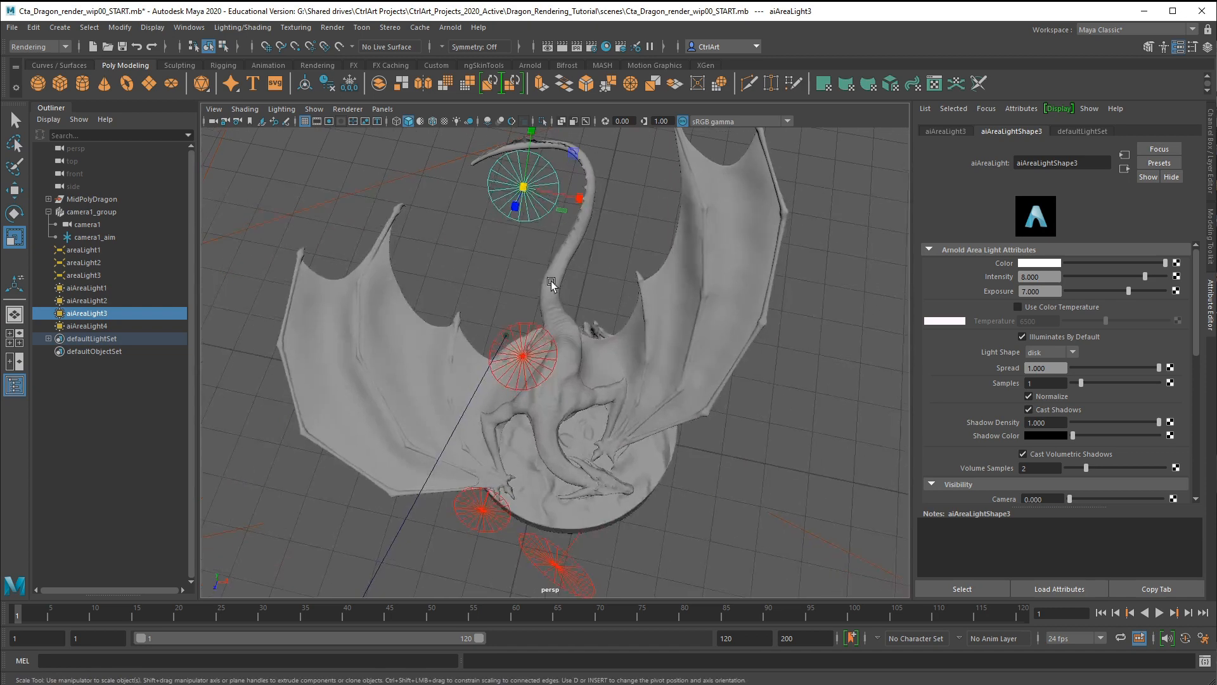
key("ctrl+d")
key("w")
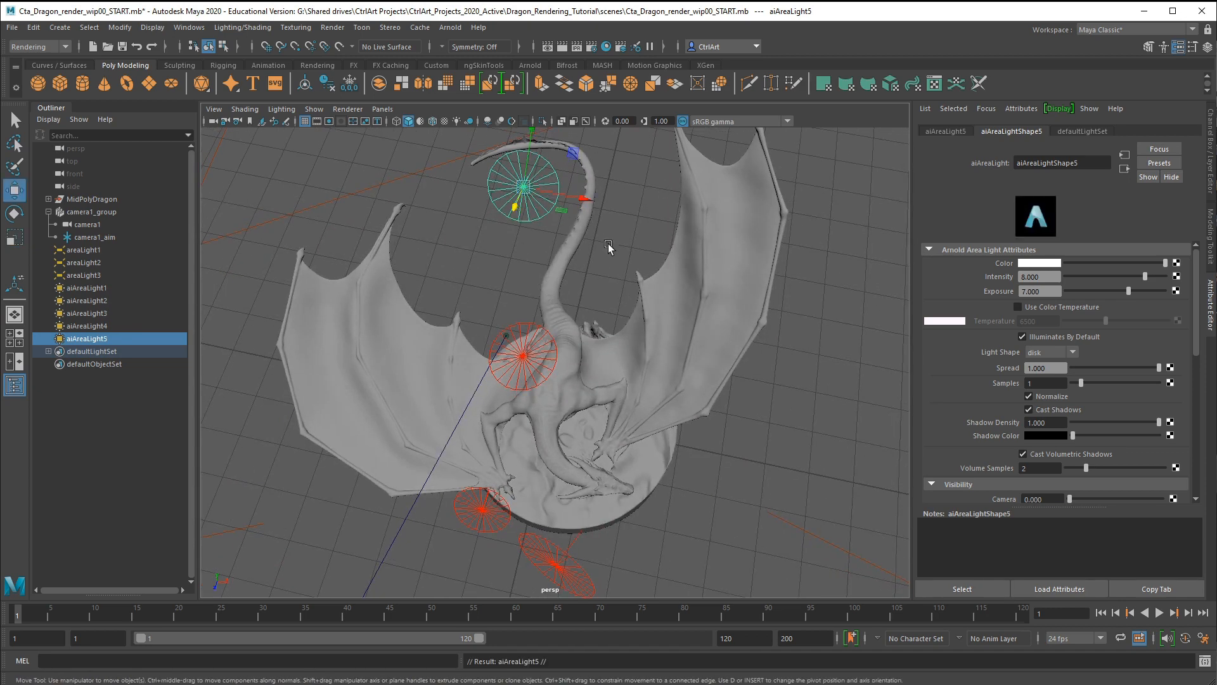
right_click_drag(606, 250, 584, 298, "alt")
left_click_drag(530, 279, 517, 333, "alt")
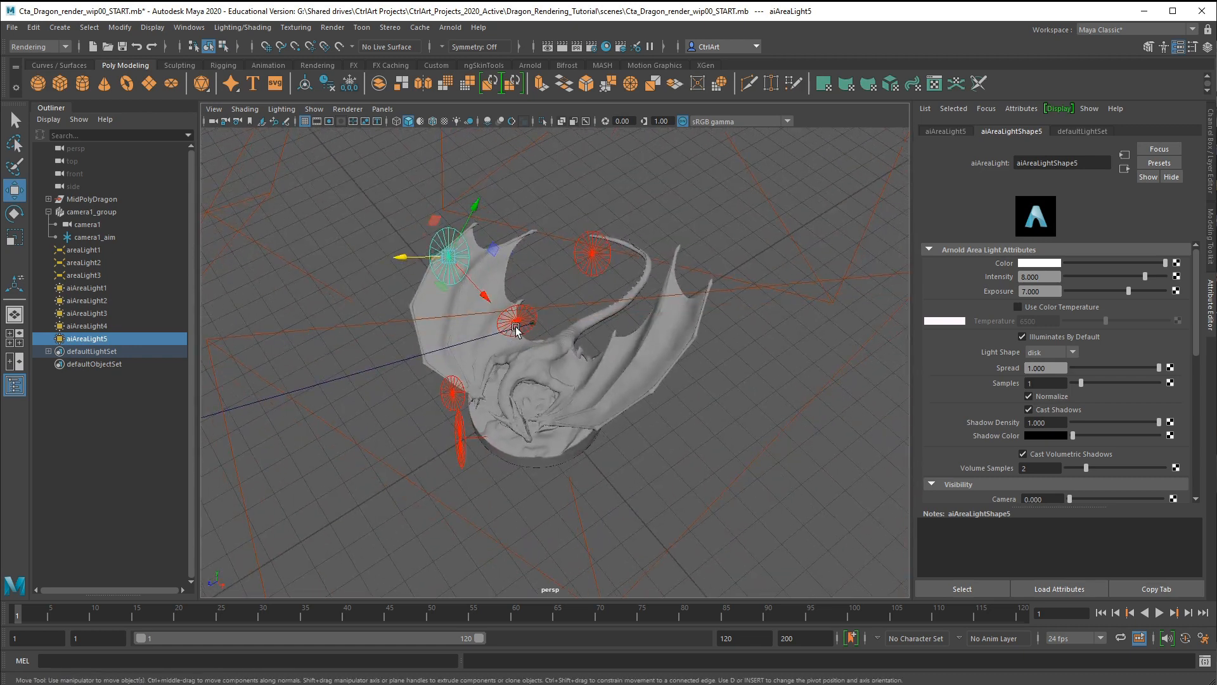
key("r")
left_click_drag(449, 257, 640, 370)
Rotate and move the enlarged aiAreaLight5 to hang above the dragon's lowered wing, facing down toward it.
key("e")
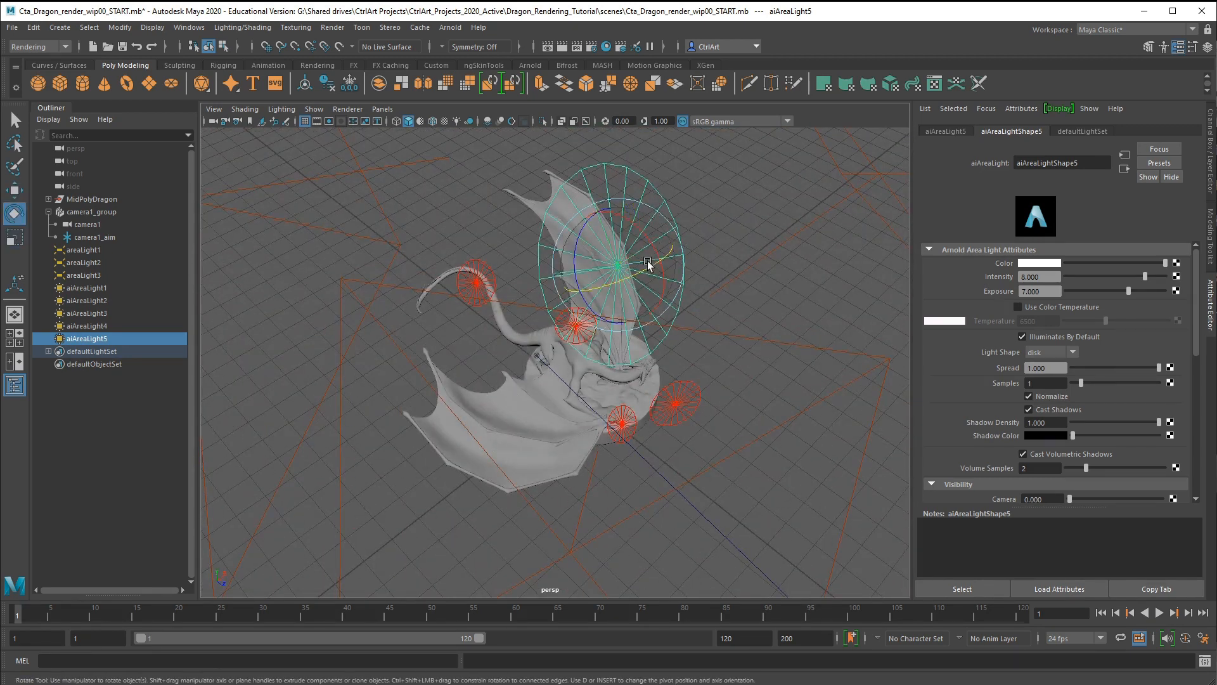
left_click_drag(658, 242, 581, 375)
key("w")
left_click_drag(637, 411, 583, 426)
left_click_drag(540, 506, 568, 428, "alt")
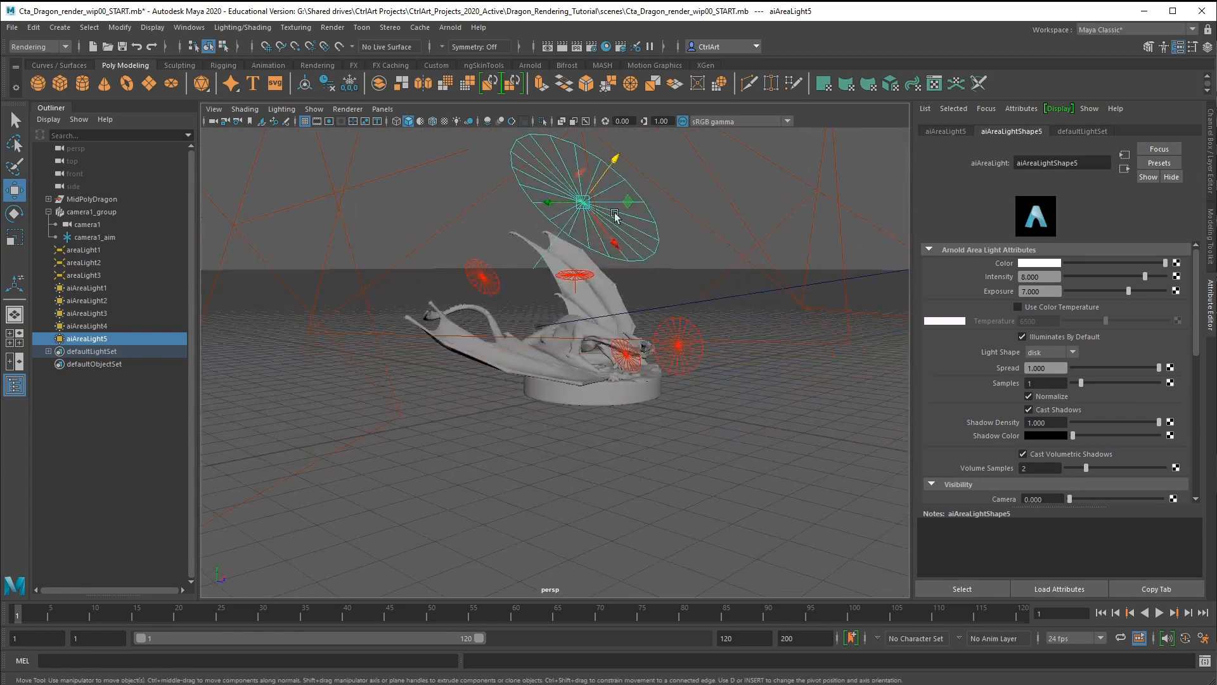
left_click_drag(610, 250, 593, 231)
left_click_drag(609, 286, 644, 283, "alt")
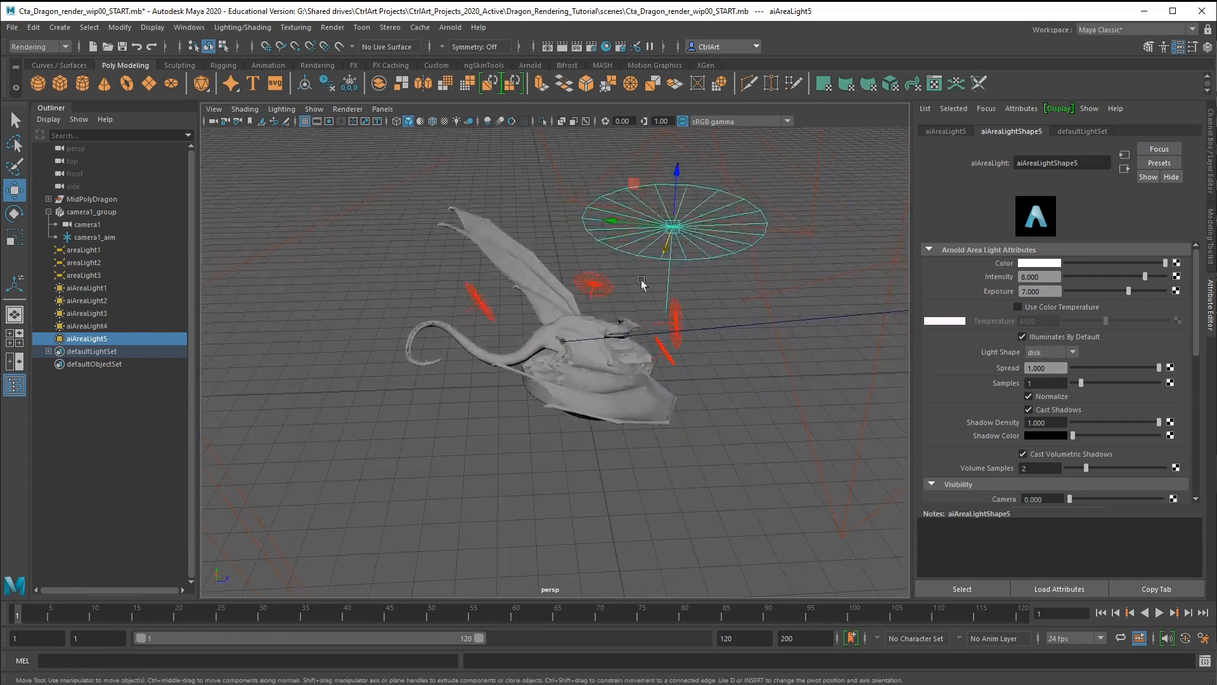
key("e")
left_click_drag(691, 229, 546, 250)
Look through aiAreaLight5 to aim it at the dragon's lowered wing, and return to the persp view.
left_click(392, 107)
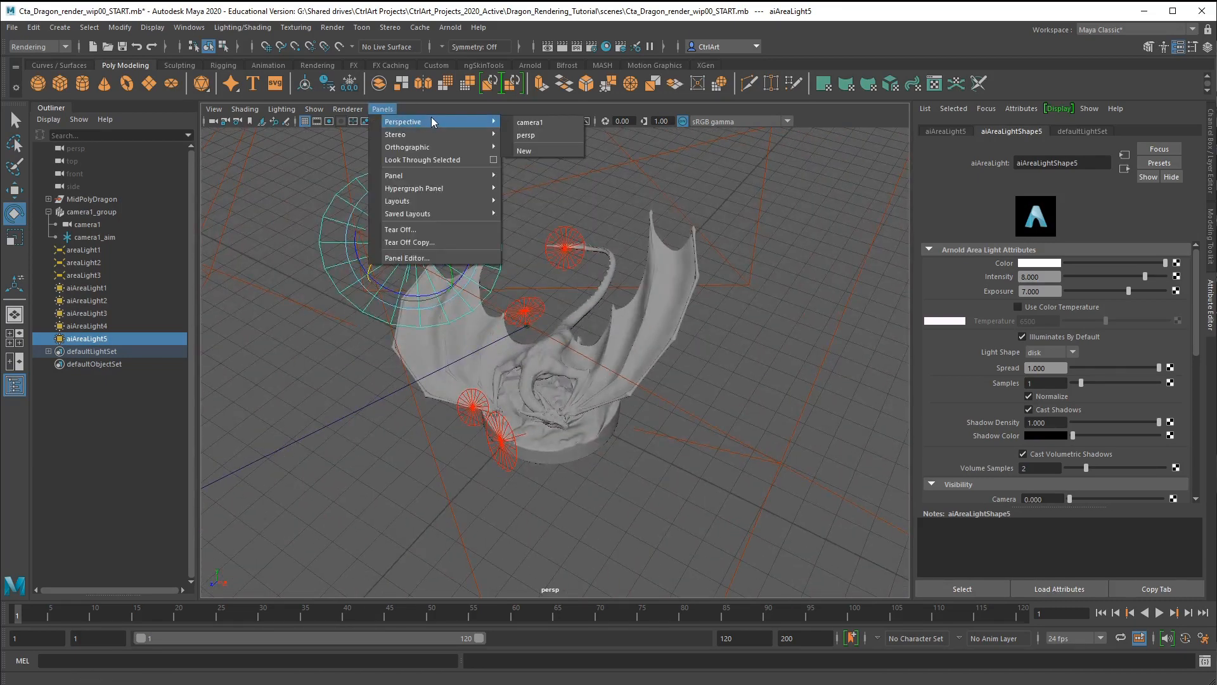
left_click(456, 158)
left_click_drag(714, 329, 501, 396, "alt")
right_click_drag(501, 396, 637, 373, "alt")
middle_click_drag(637, 373, 617, 161, "alt")
left_click(386, 111)
mouse_move(444, 121)
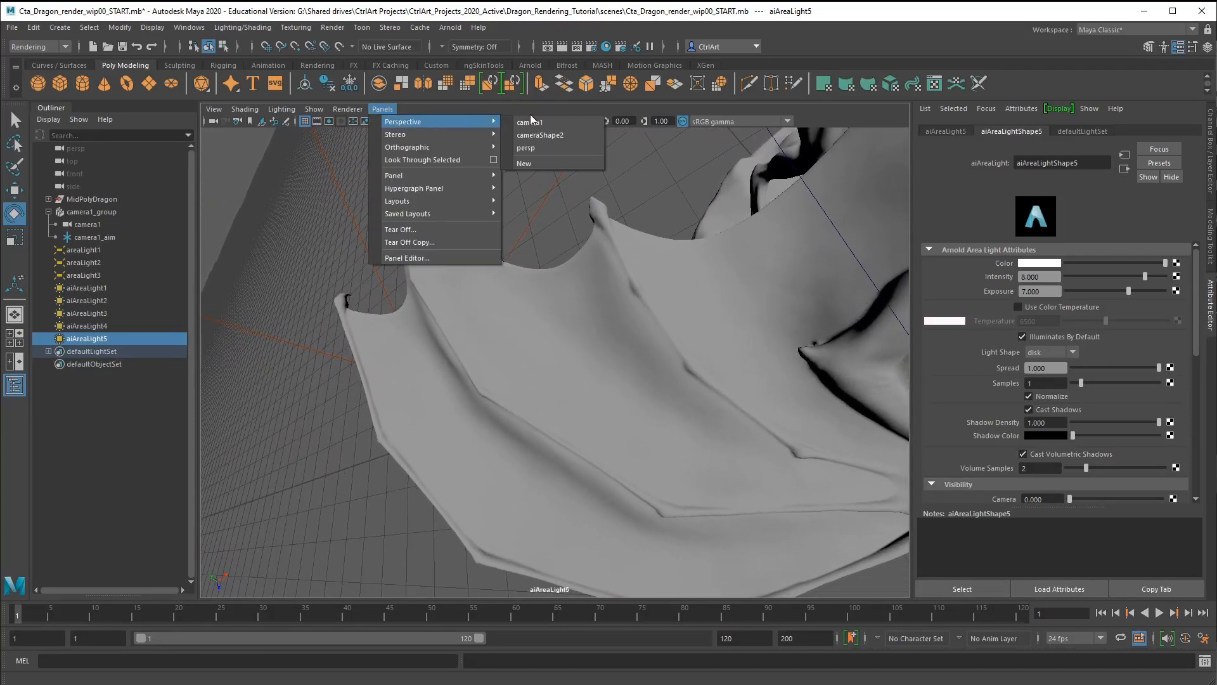
left_click(533, 149)
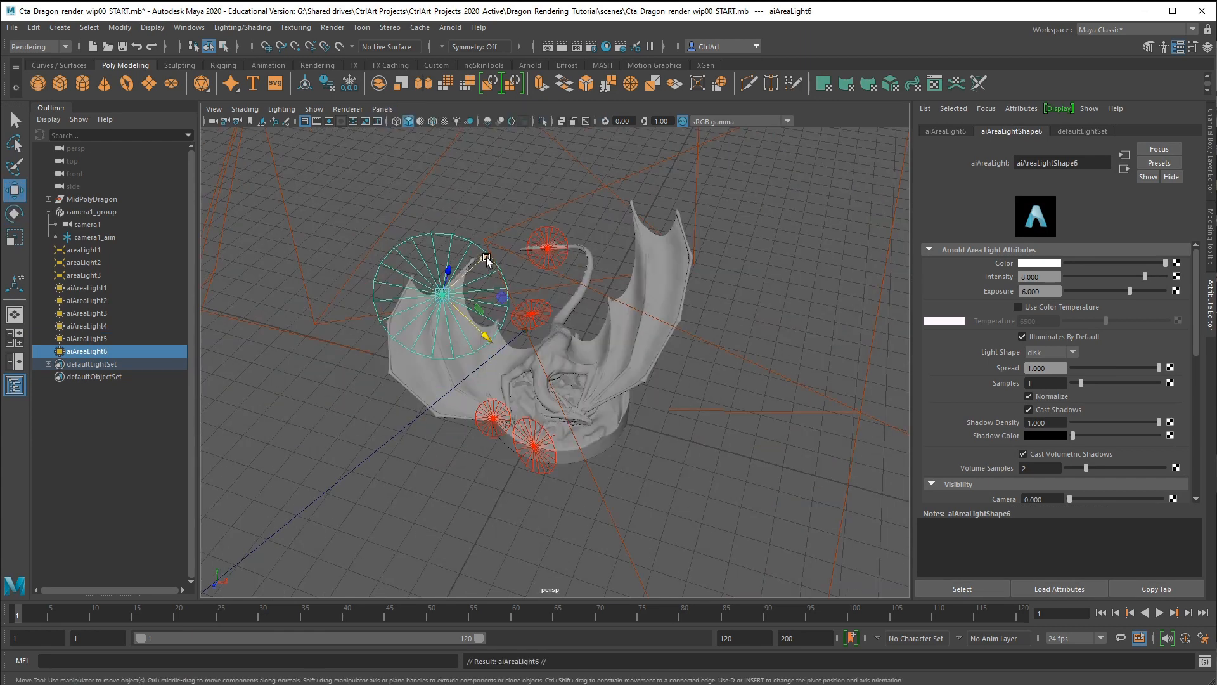
Move and rotate the duplicate light aiAreaLight6 into place above the dragon's raised wing.
left_click_drag(486, 257, 561, 298, "alt")
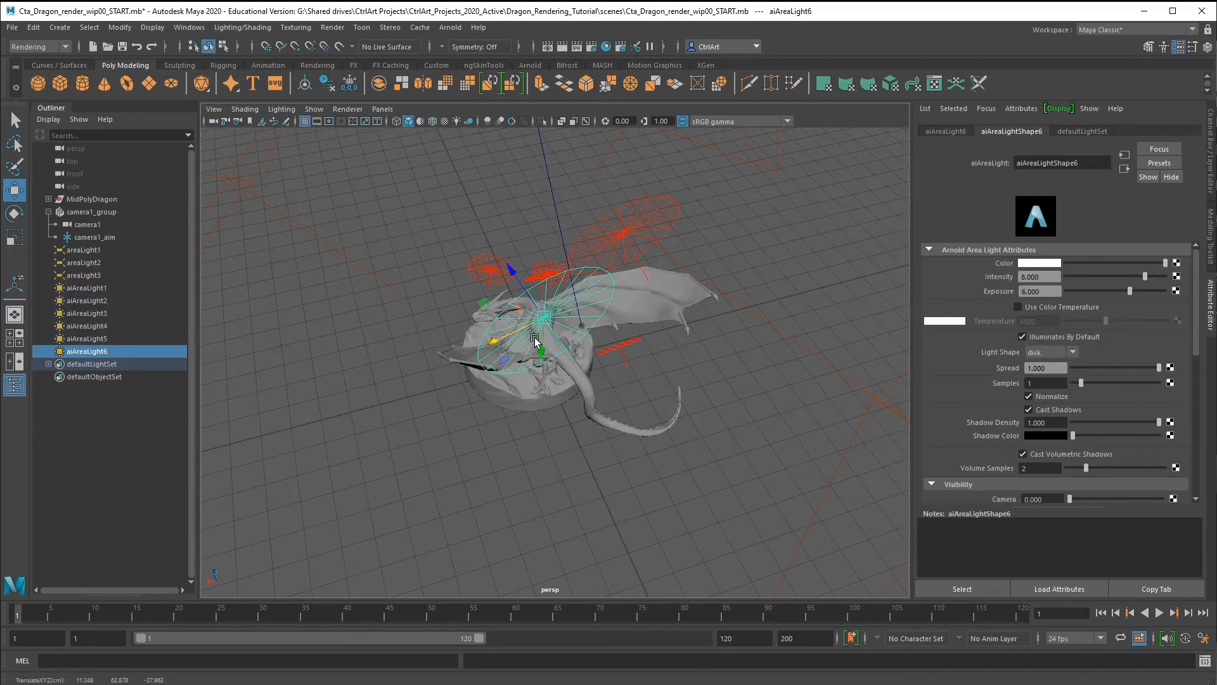
key("e")
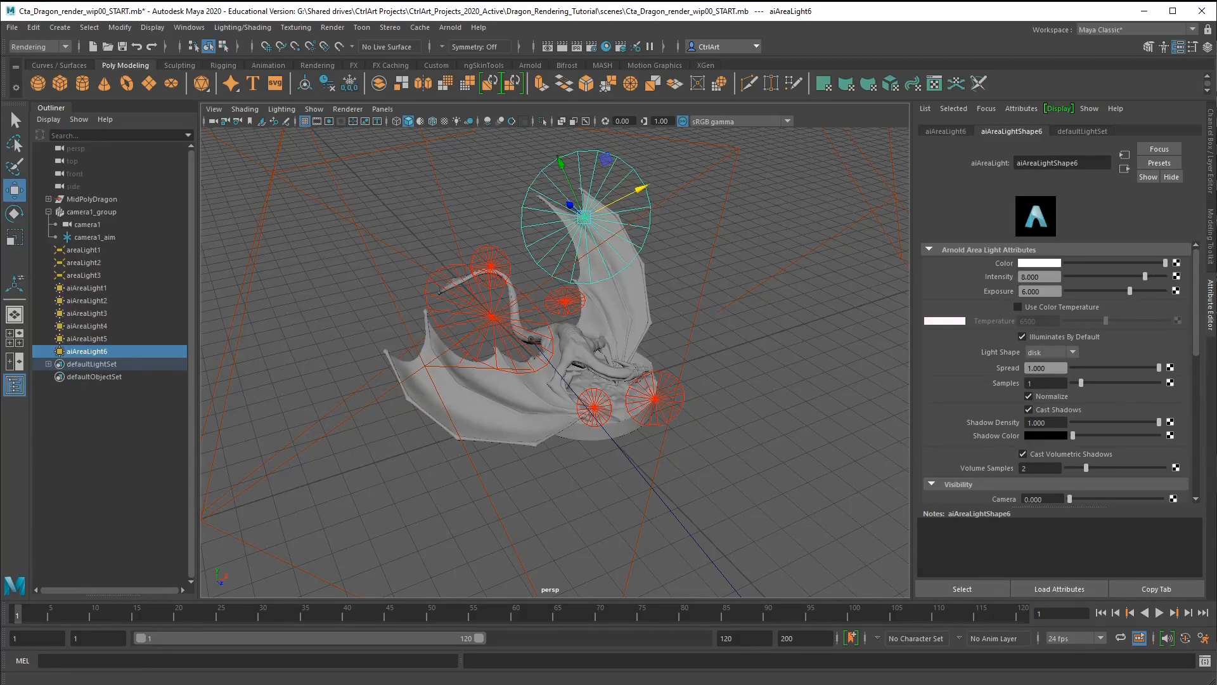
Show the camera1 view full size and test-render it in the Arnold RenderView.
key("space")
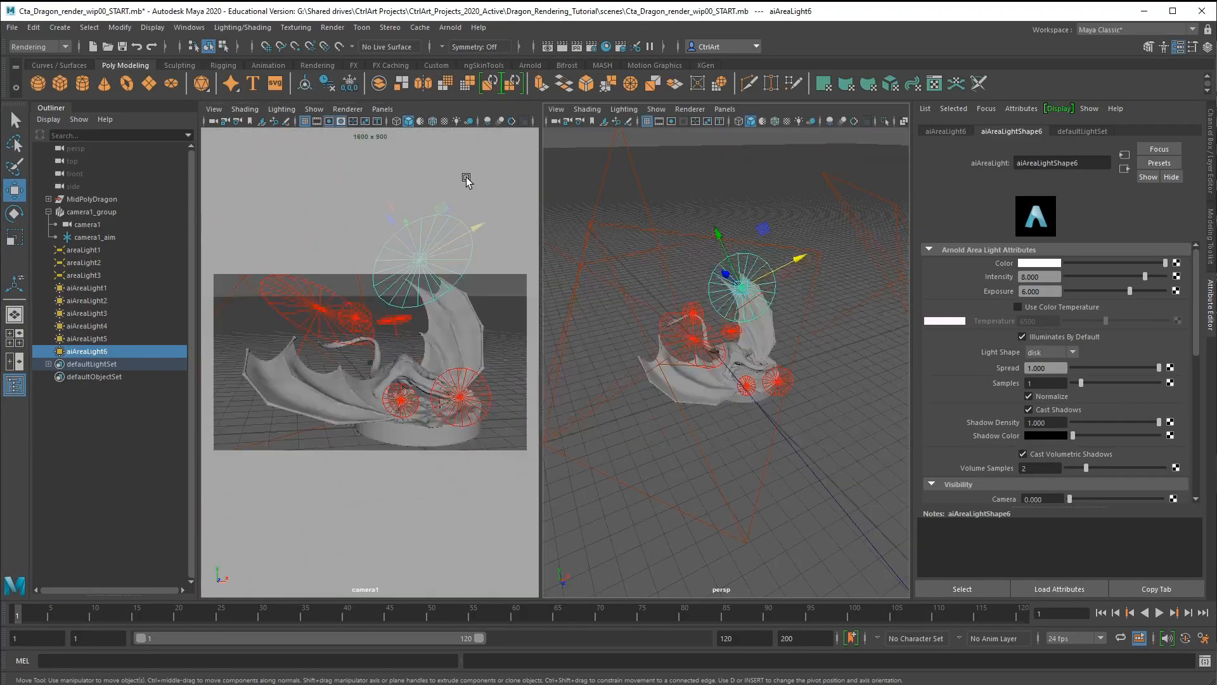
key("space")
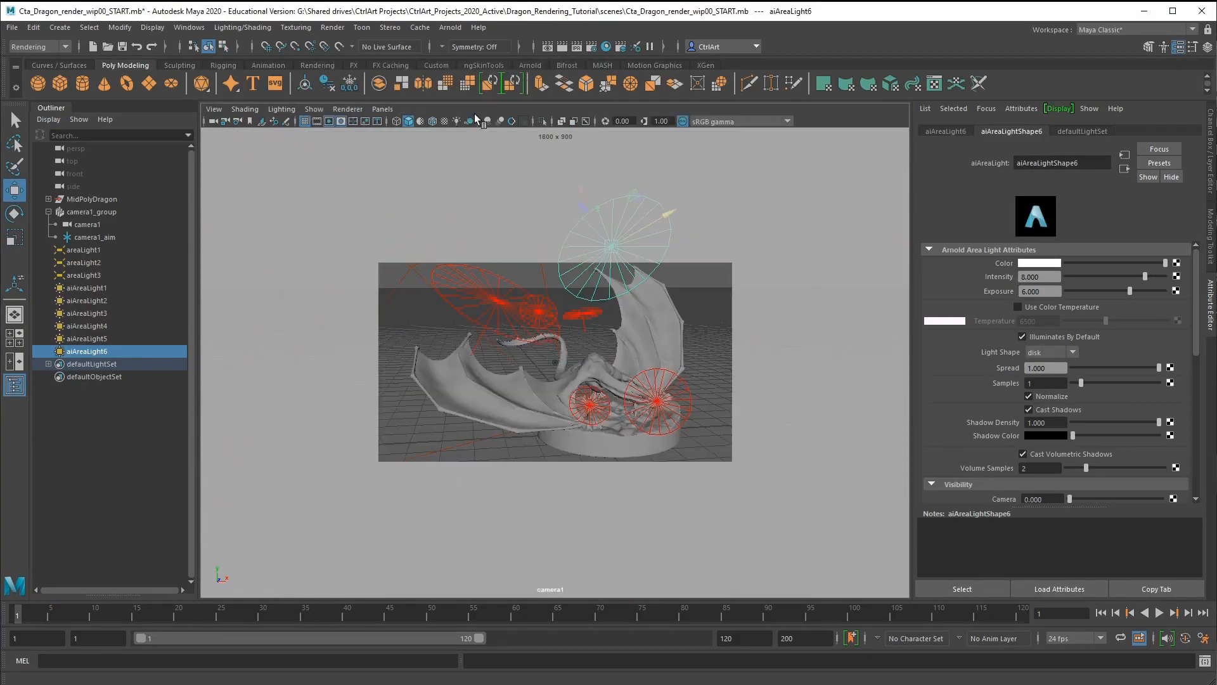
left_click(444, 28)
left_click(516, 66)
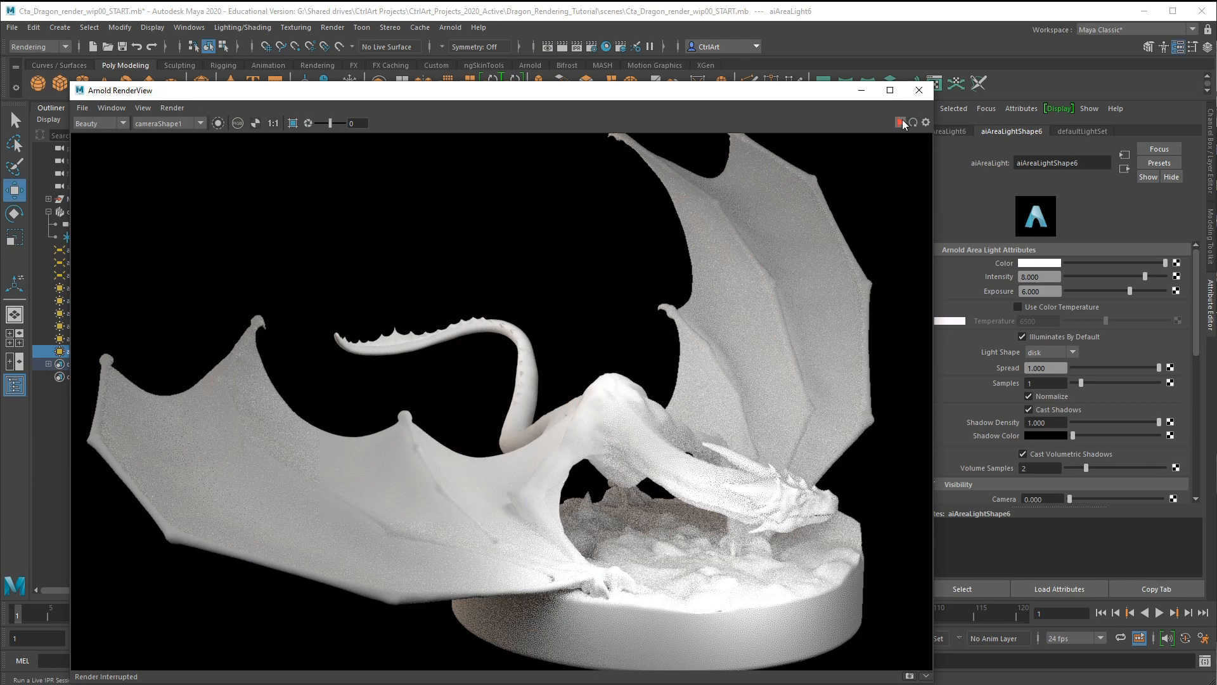
Move the render window higher on the screen and store a snapshot of the current render.
left_click_drag(656, 96, 671, 29)
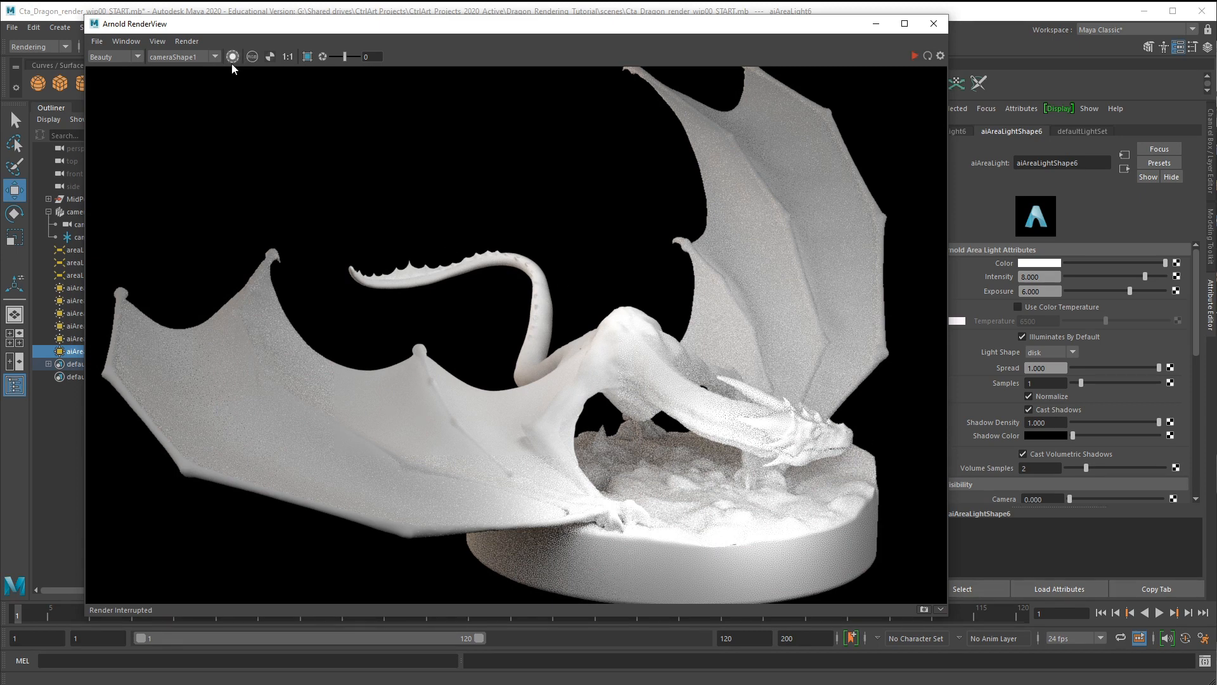
left_click(155, 41)
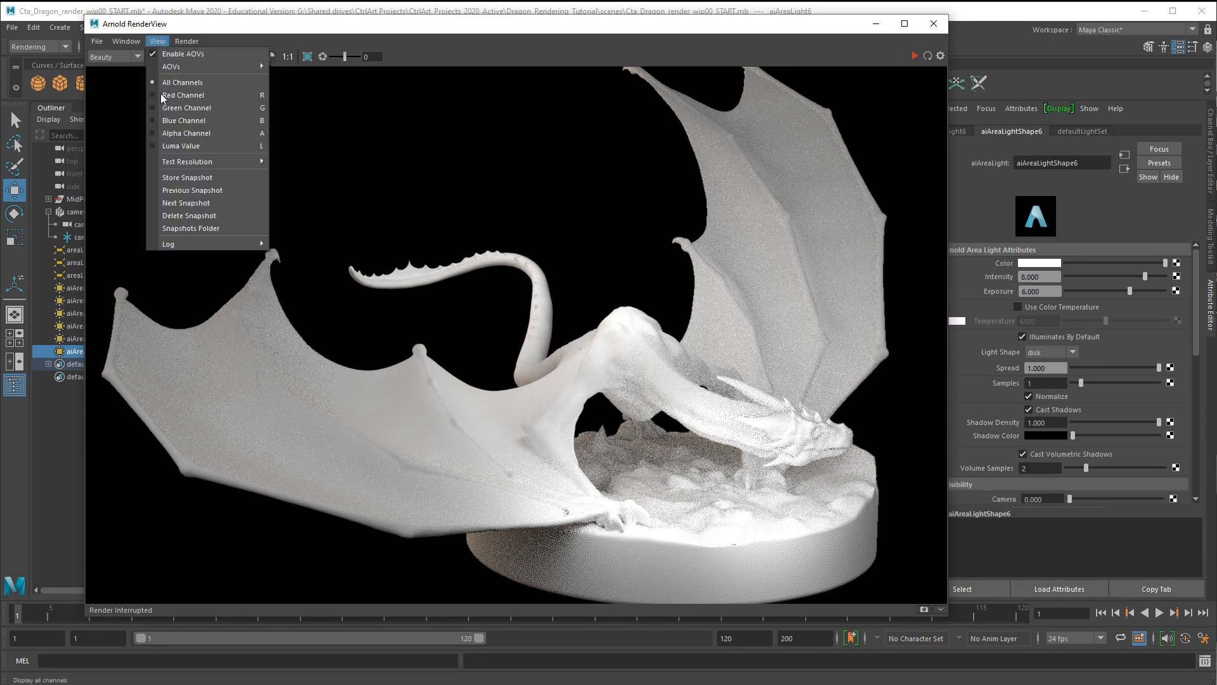
left_click(203, 176)
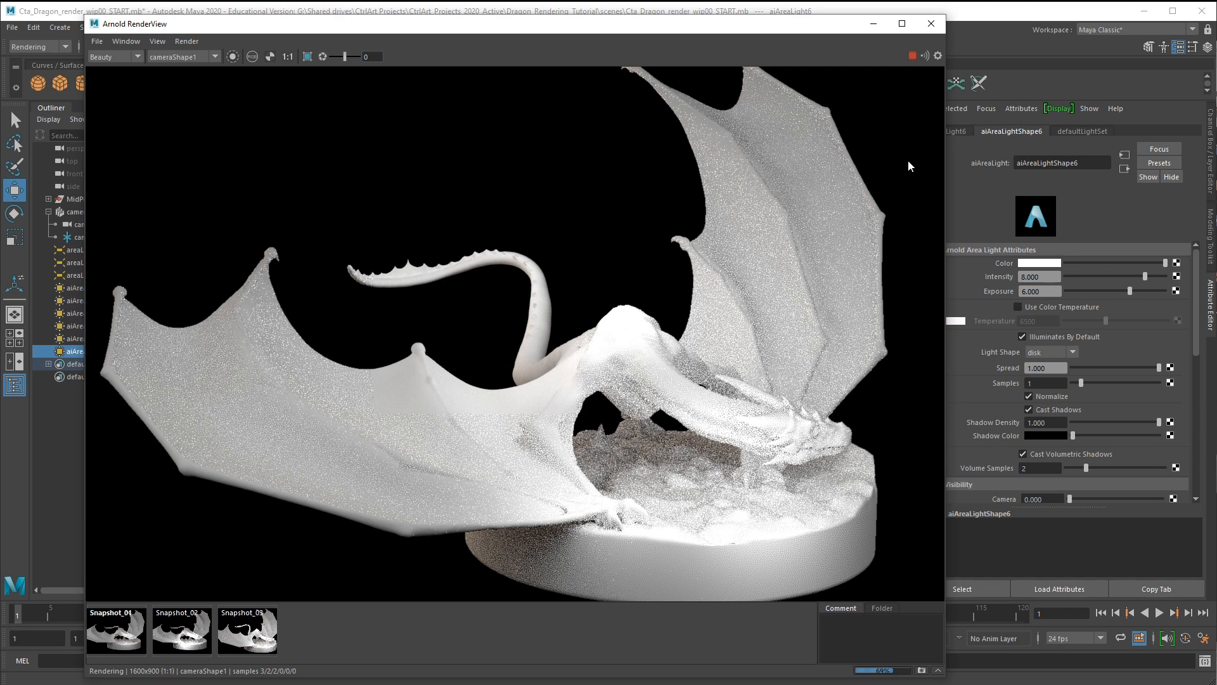
Minimize the render window and set the exposure of aiAreaLight4, above the dragon's back, to 6.
left_click(873, 24)
left_click(585, 315)
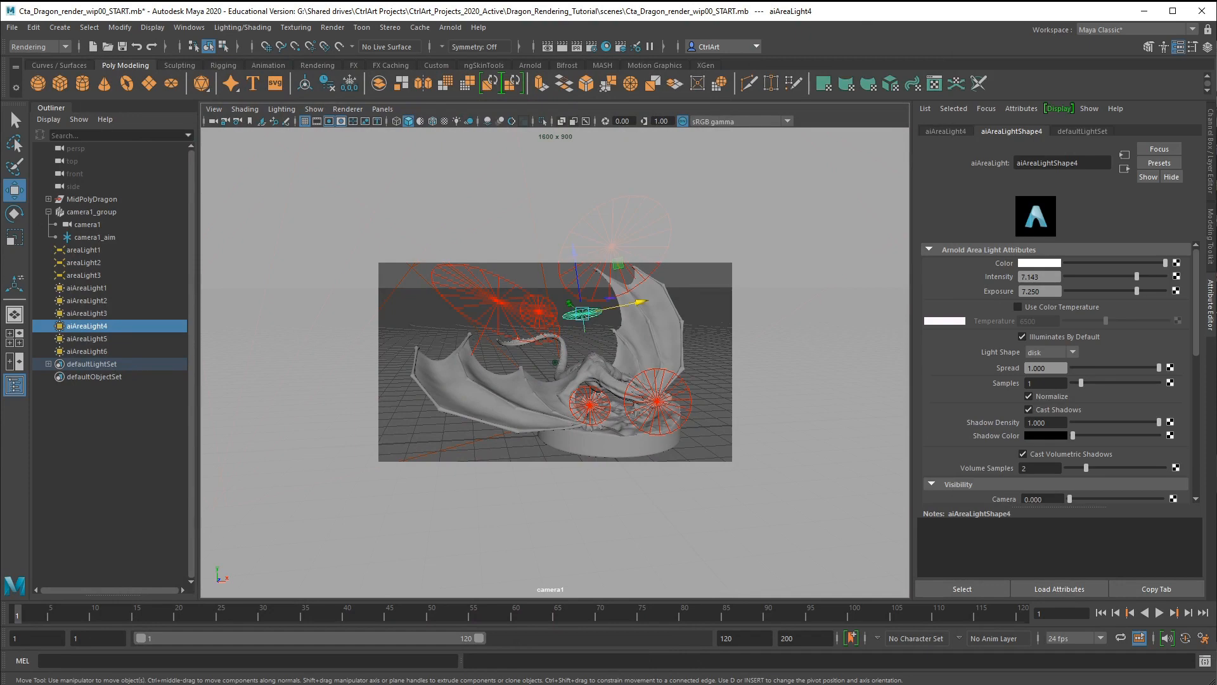
double_click(1040, 291)
type("6")
key("Return")
Check the updated render in the Arnold RenderView, stop it, and minimize the window.
key("alt+Tab")
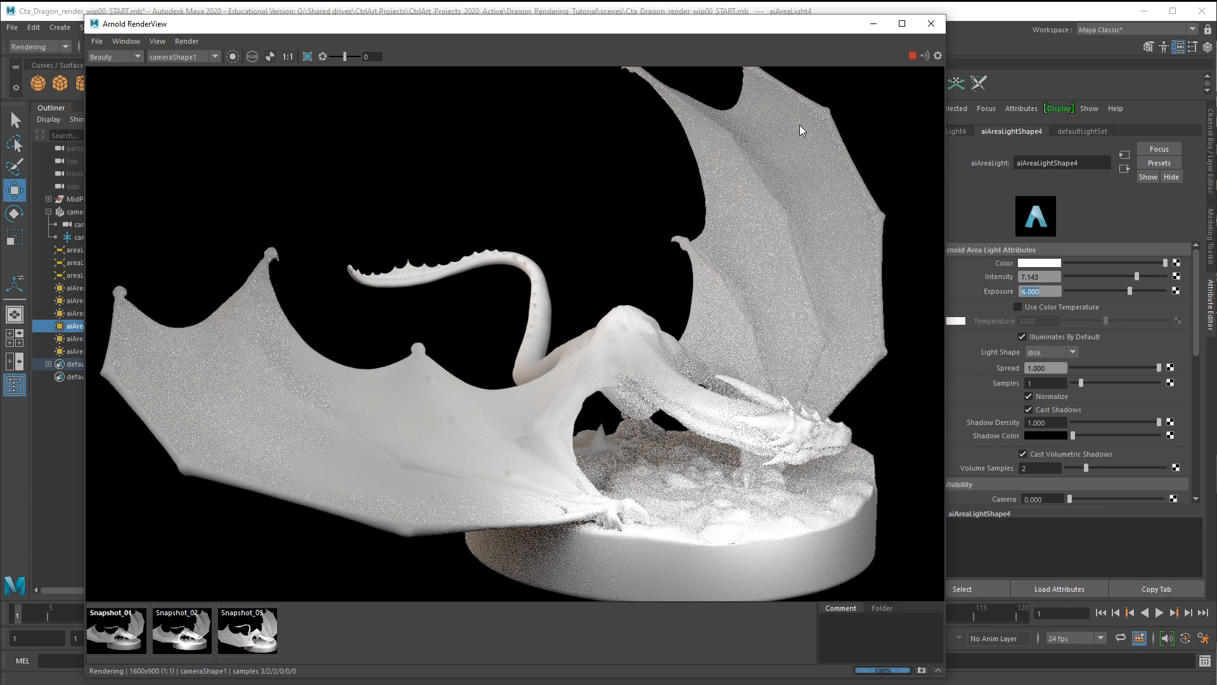
left_click(912, 55)
left_click(873, 23)
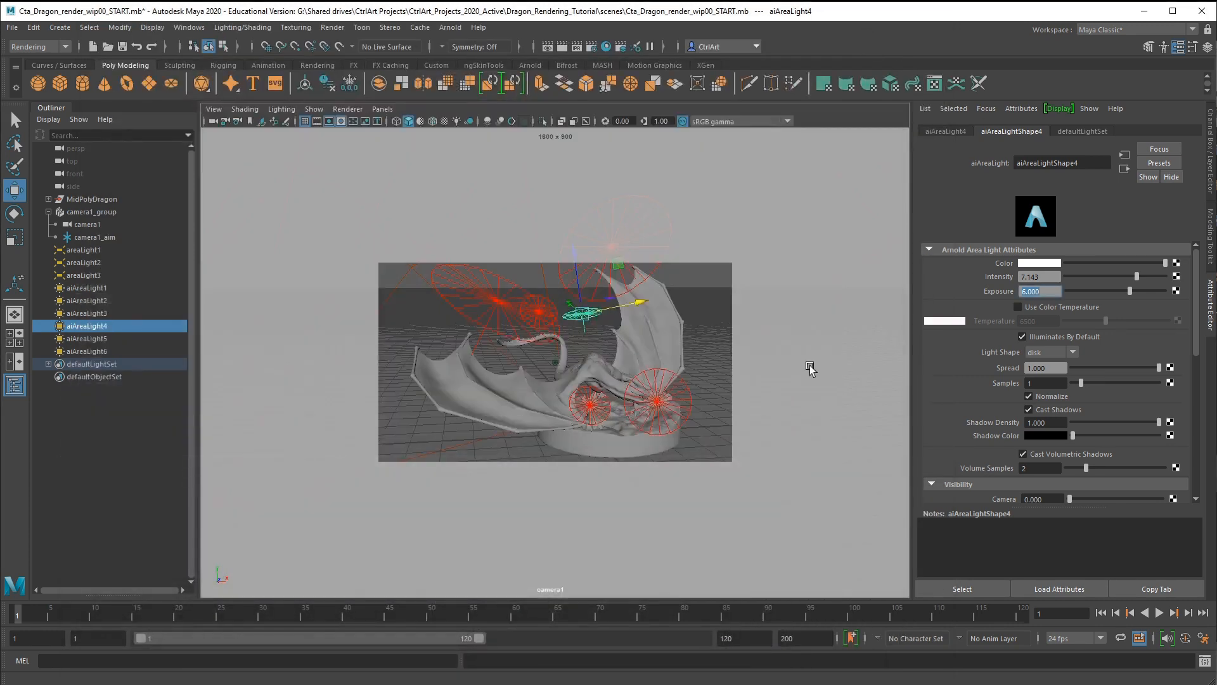
Set the base weight to 0.8 and the specular weight to 1 in the dragon body's aiStandardSurface1 material.
left_click(663, 342)
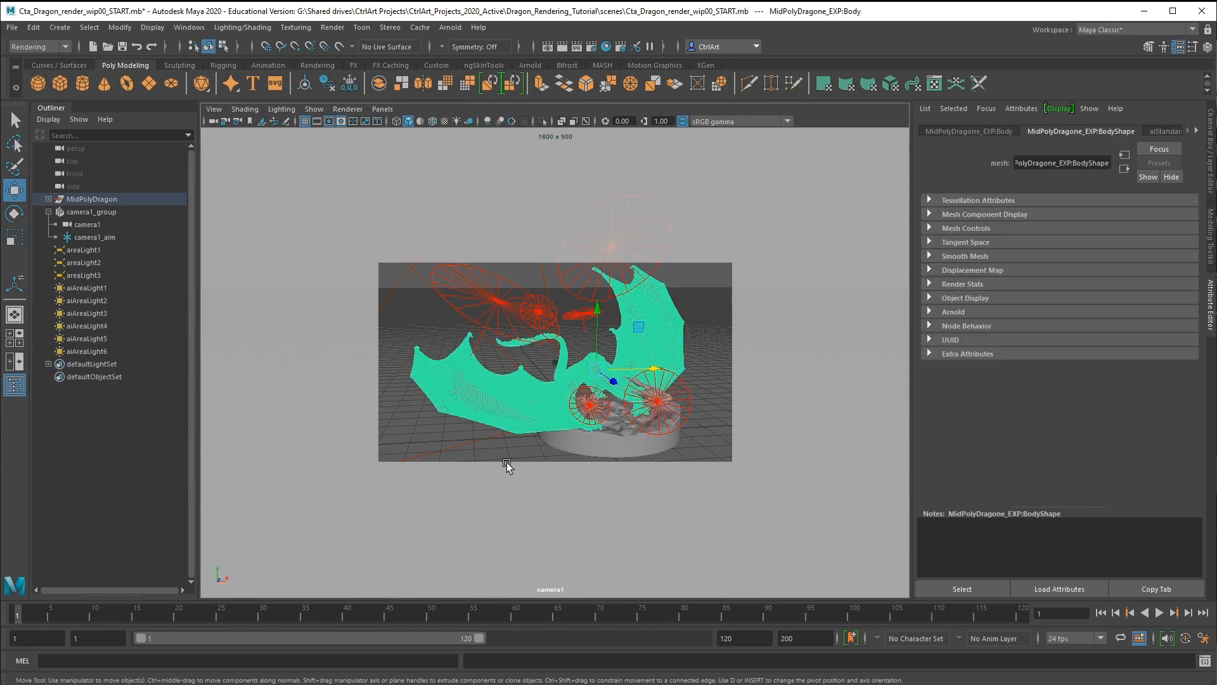
left_click(1171, 131)
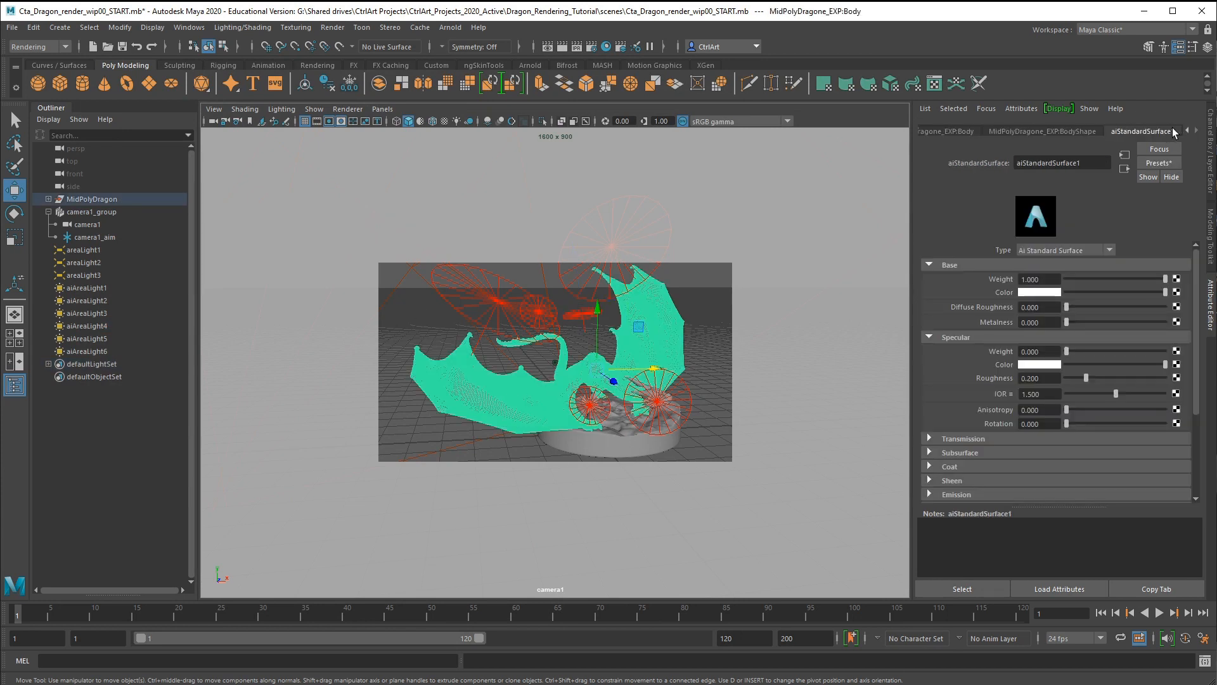
left_click(1046, 279)
type("0.8")
key("Return")
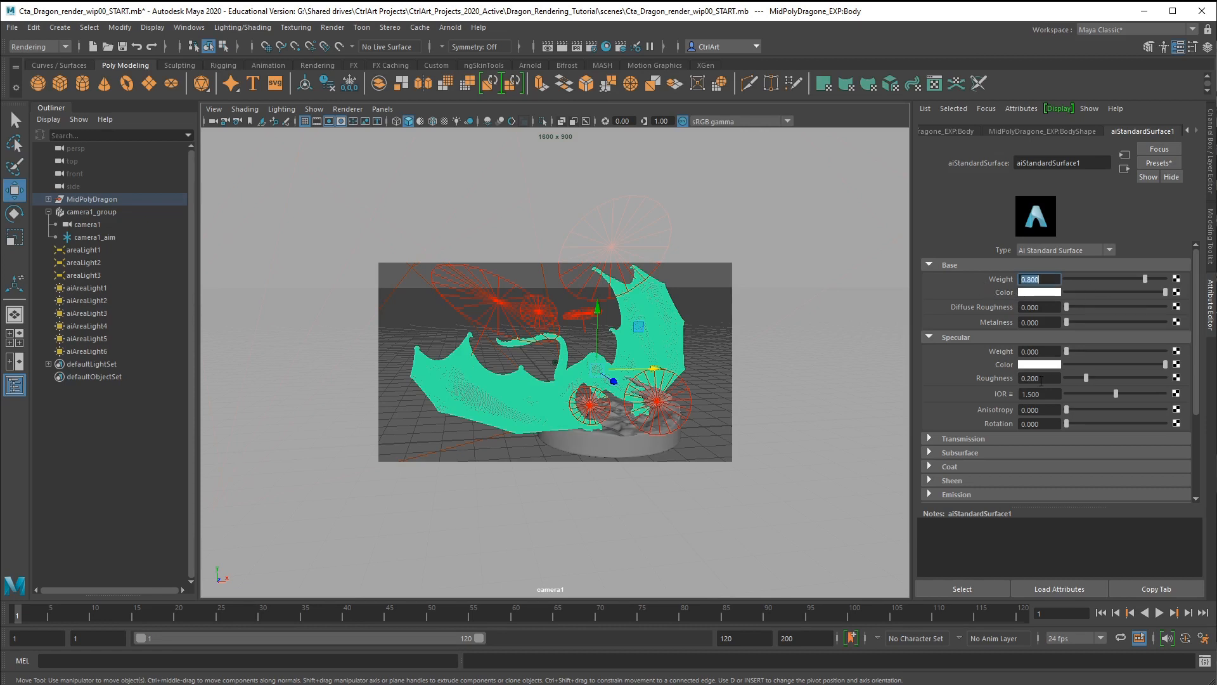
left_click_drag(1071, 352, 1165, 350)
Return to the Arnold RenderView and store another snapshot of the displayed render.
key("alt+Tab")
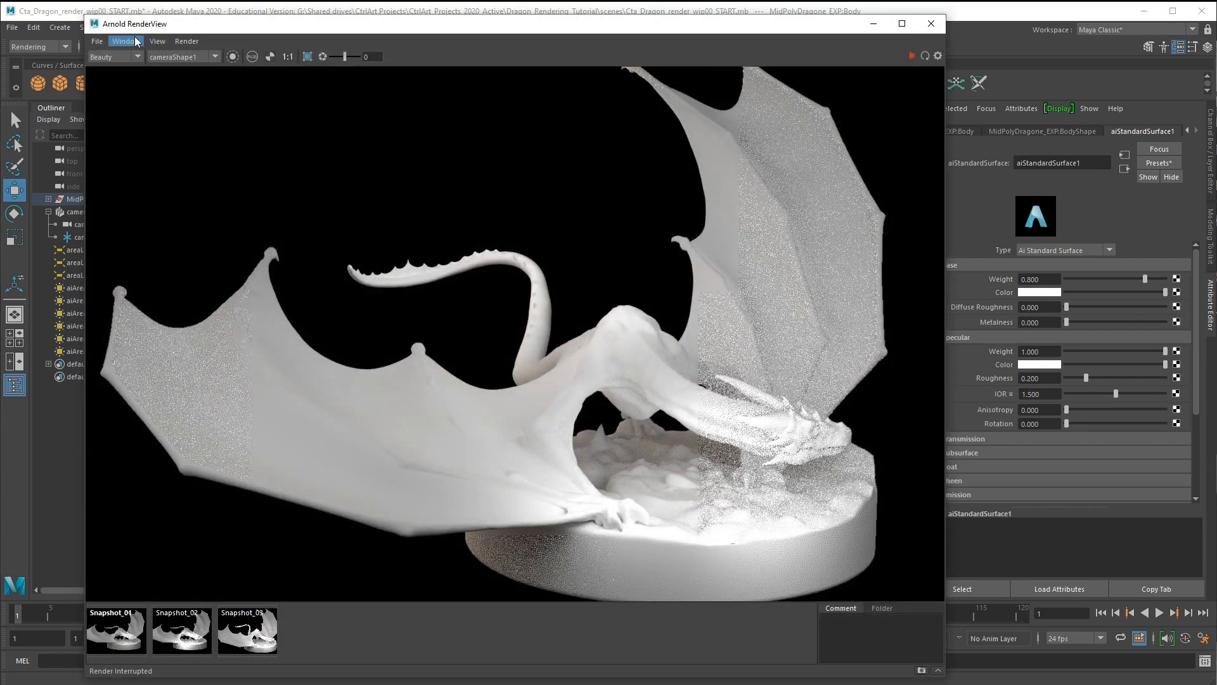
left_click(157, 41)
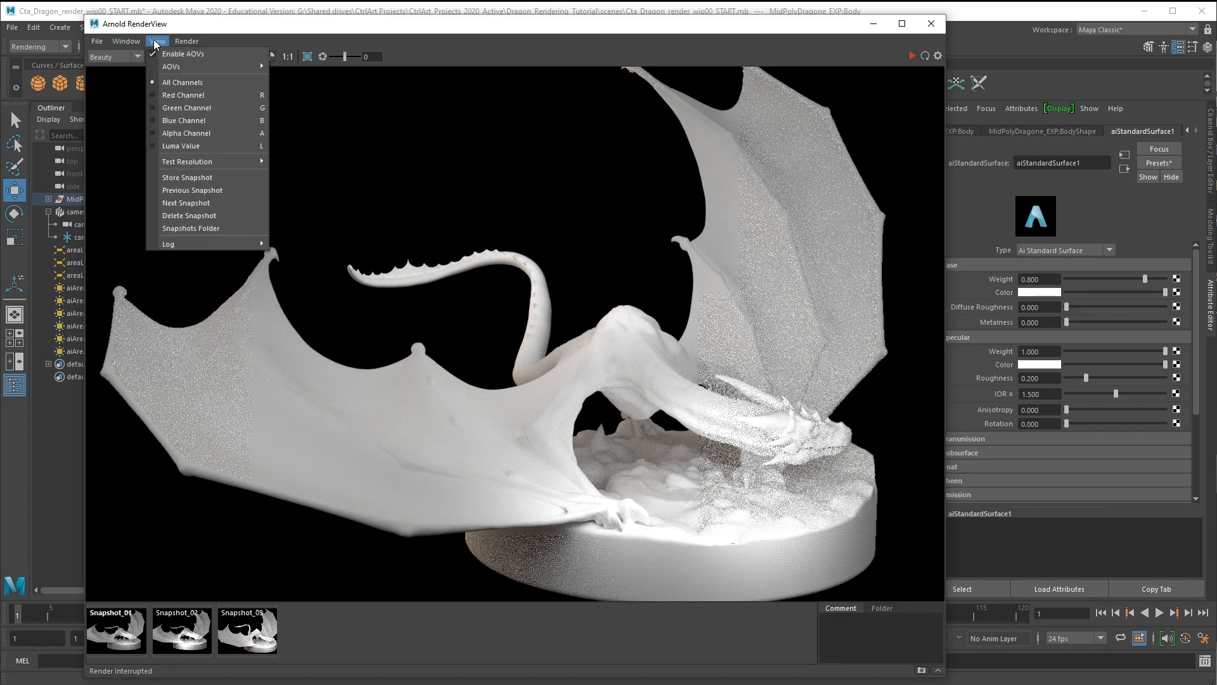
left_click(190, 179)
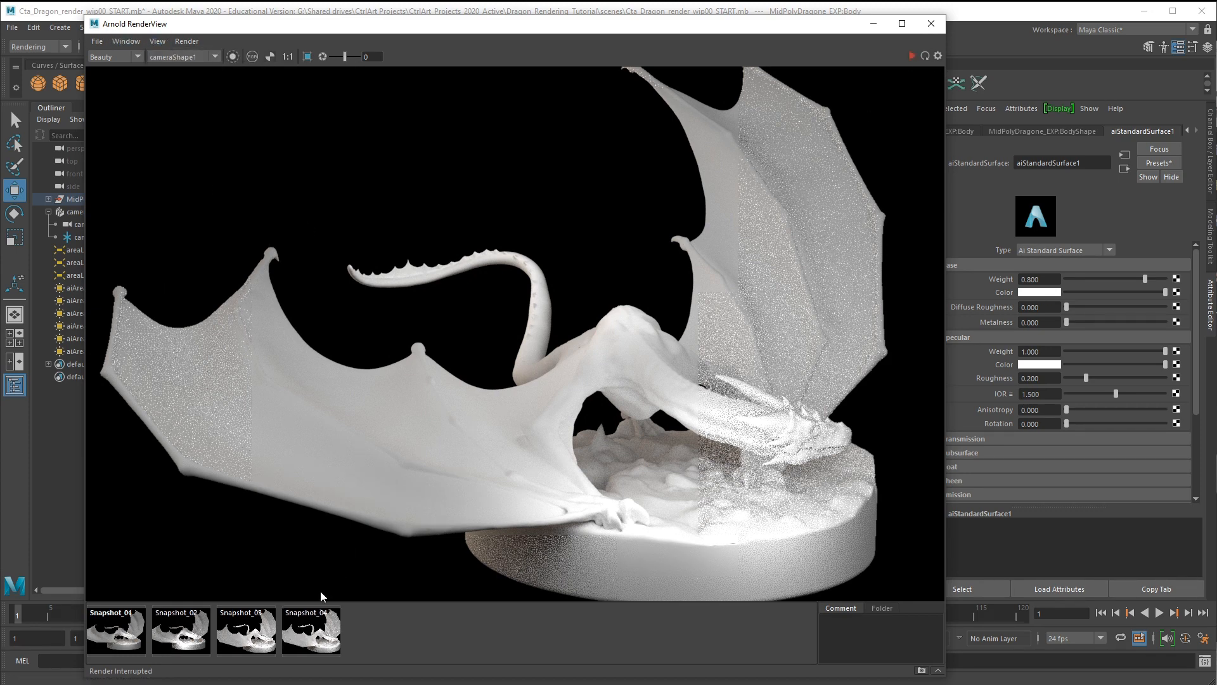
Compare Snapshot_02, Snapshot_03 and Snapshot_04 in the Arnold RenderView, return to the live image, and restart the render.
left_click(248, 637)
left_click(321, 640)
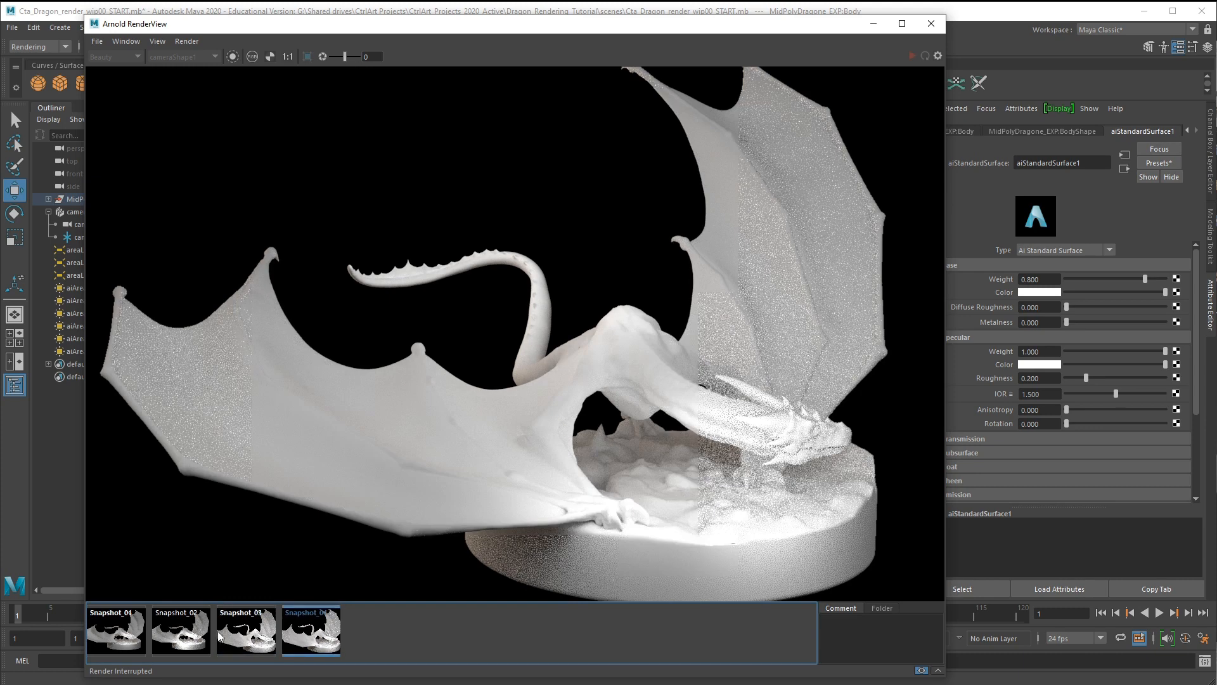
left_click(244, 632)
left_click(163, 639)
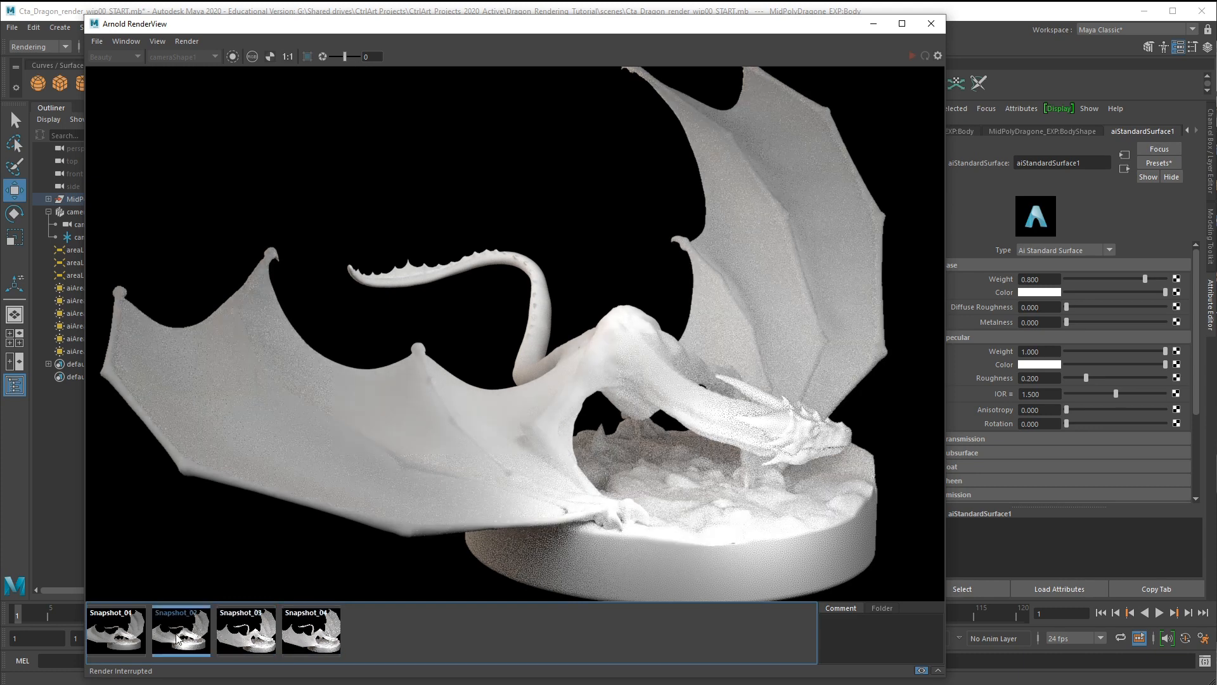
left_click(247, 636)
left_click(336, 631)
left_click(254, 636)
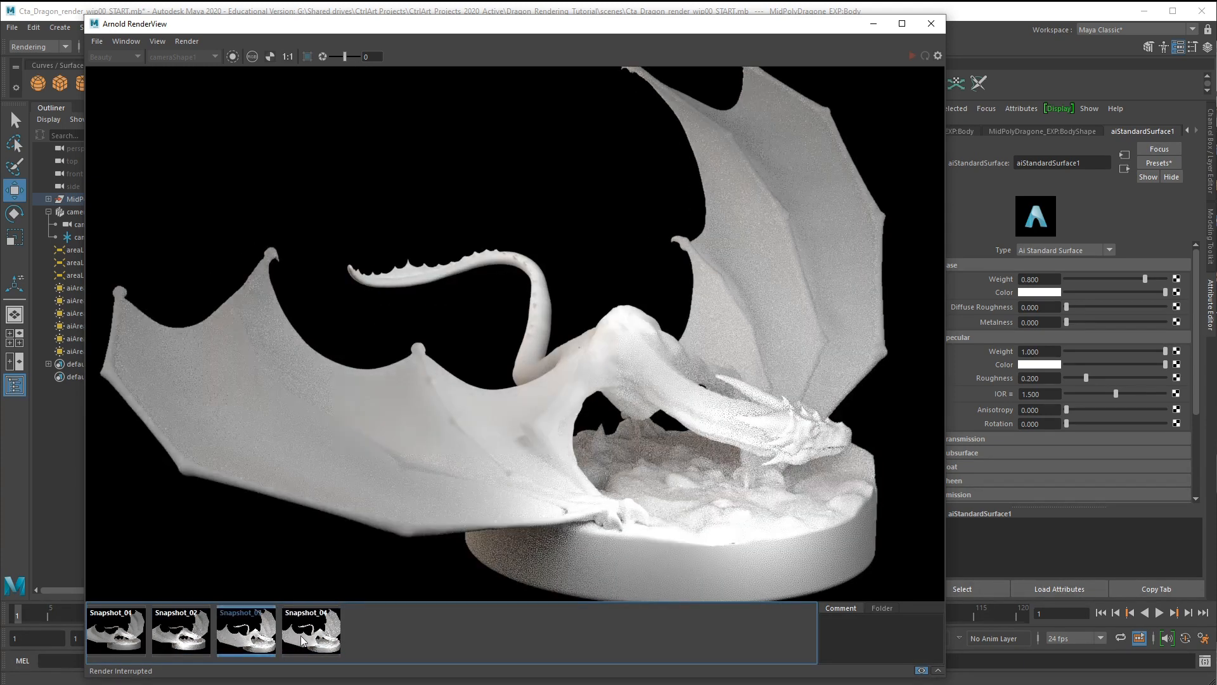
left_click(317, 635)
left_click(317, 636)
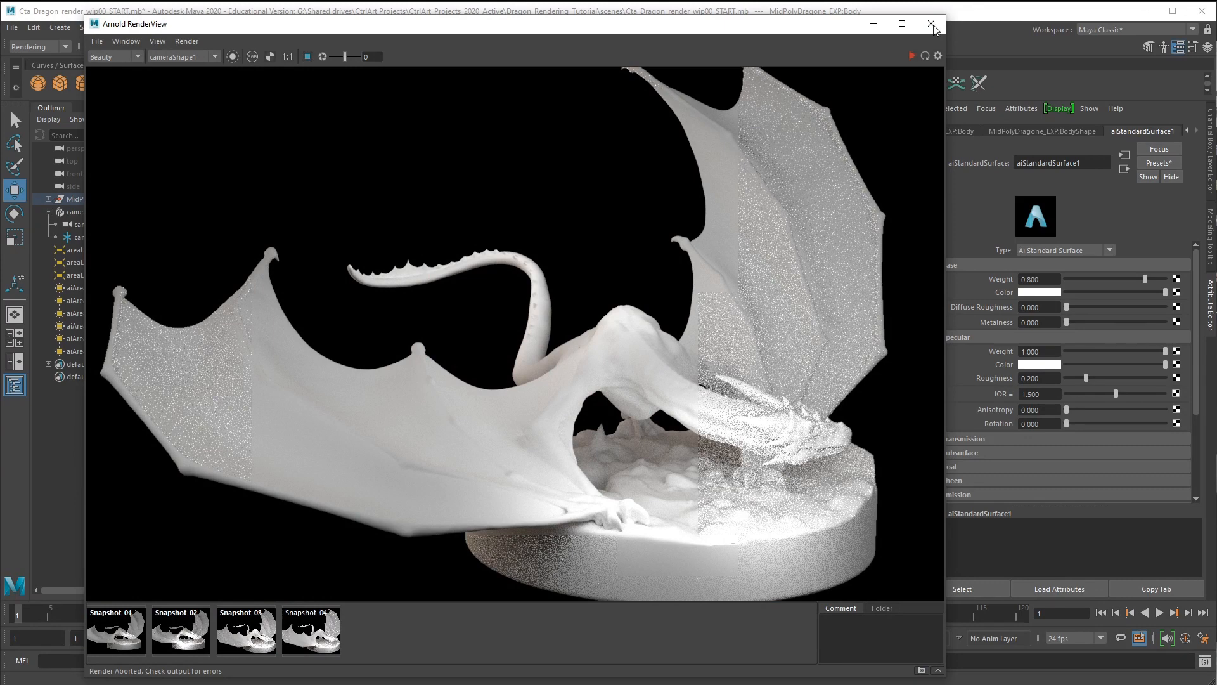
left_click(911, 56)
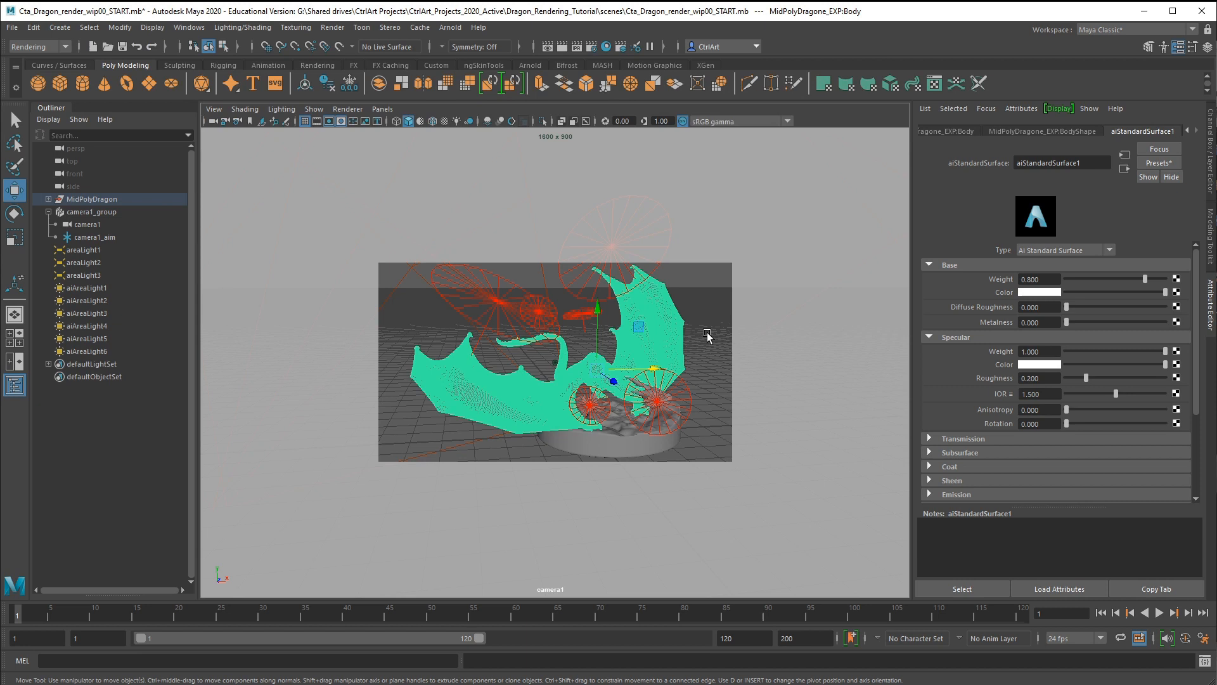
Deselect the dragon and set the Arnold render sampling to Camera (AA) 6, Diffuse 4 and Specular 4.
left_click(708, 335)
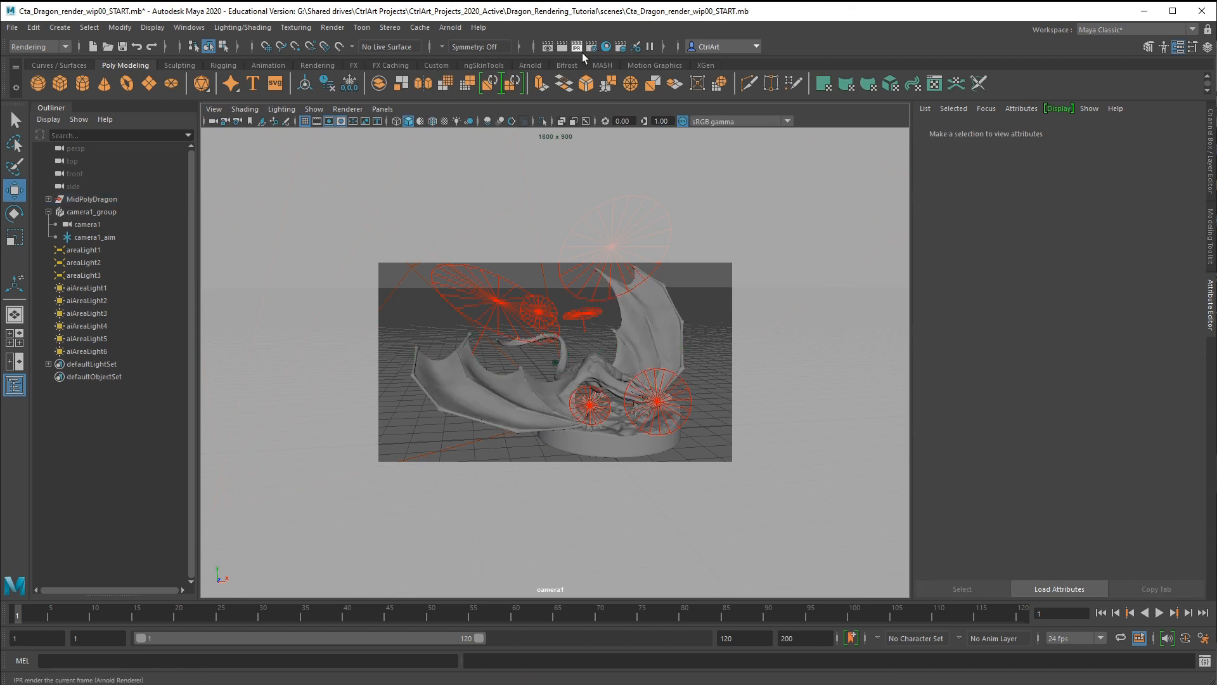
left_click(591, 47)
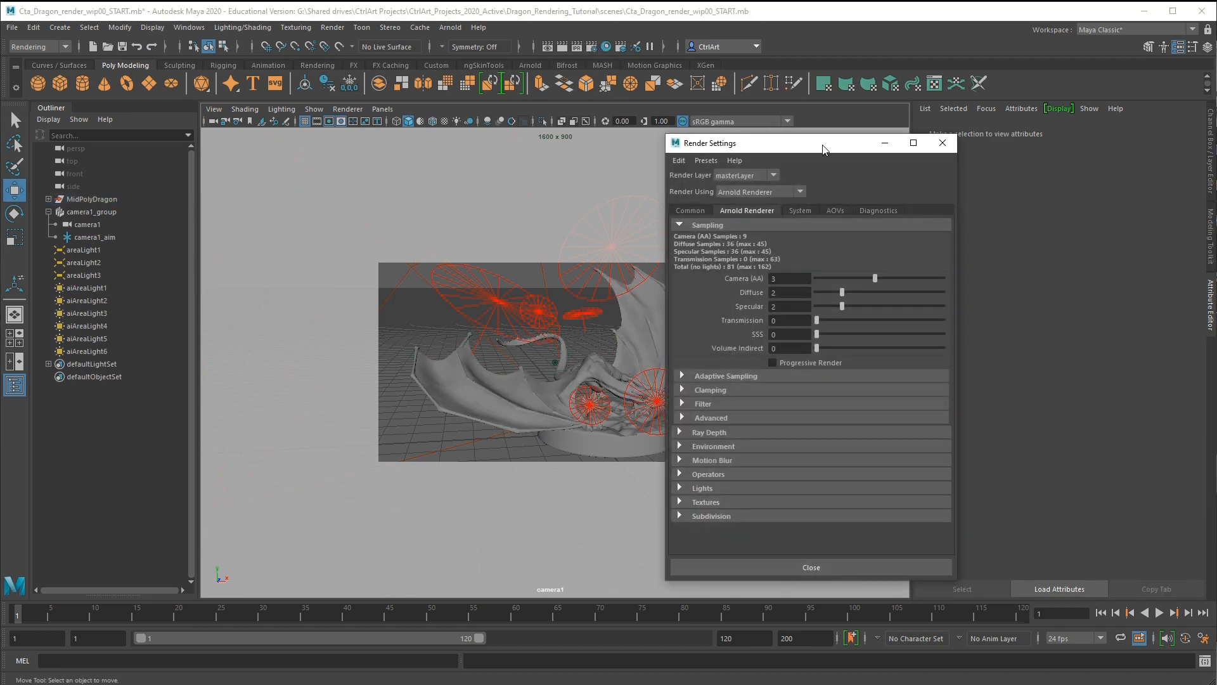
left_click_drag(826, 149, 571, 110)
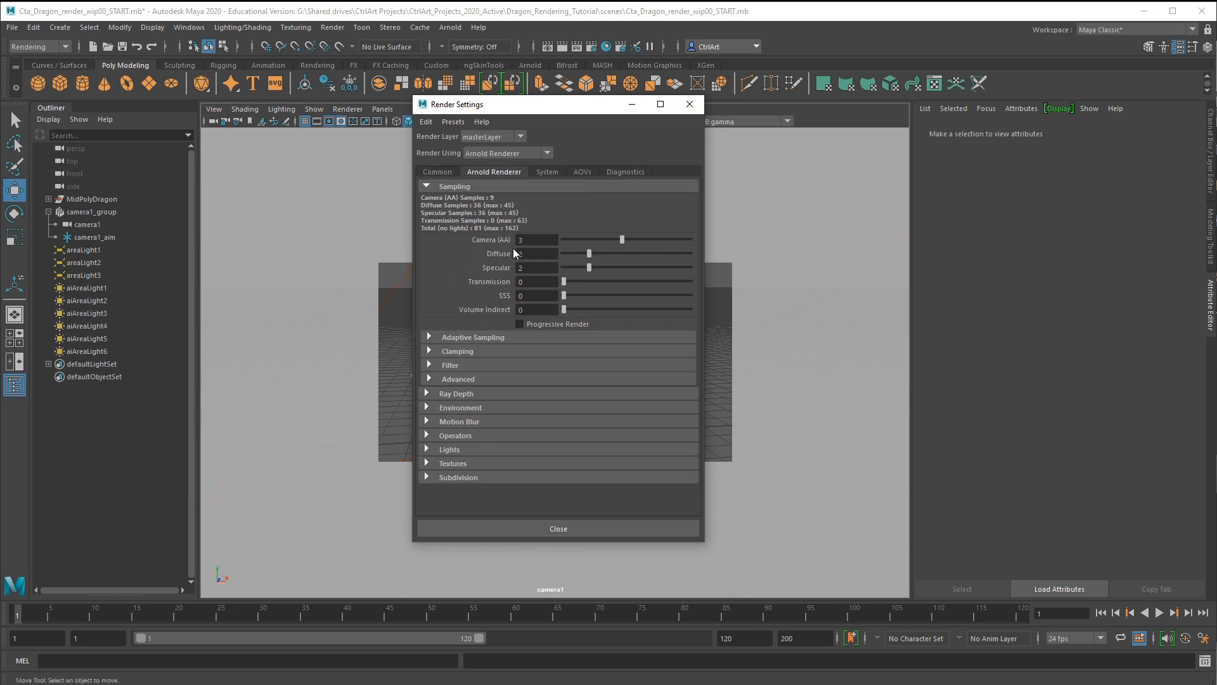
double_click(532, 241)
type("6")
key("Tab")
type("4")
key("Tab")
type("4")
key("Tab")
key("Tab")
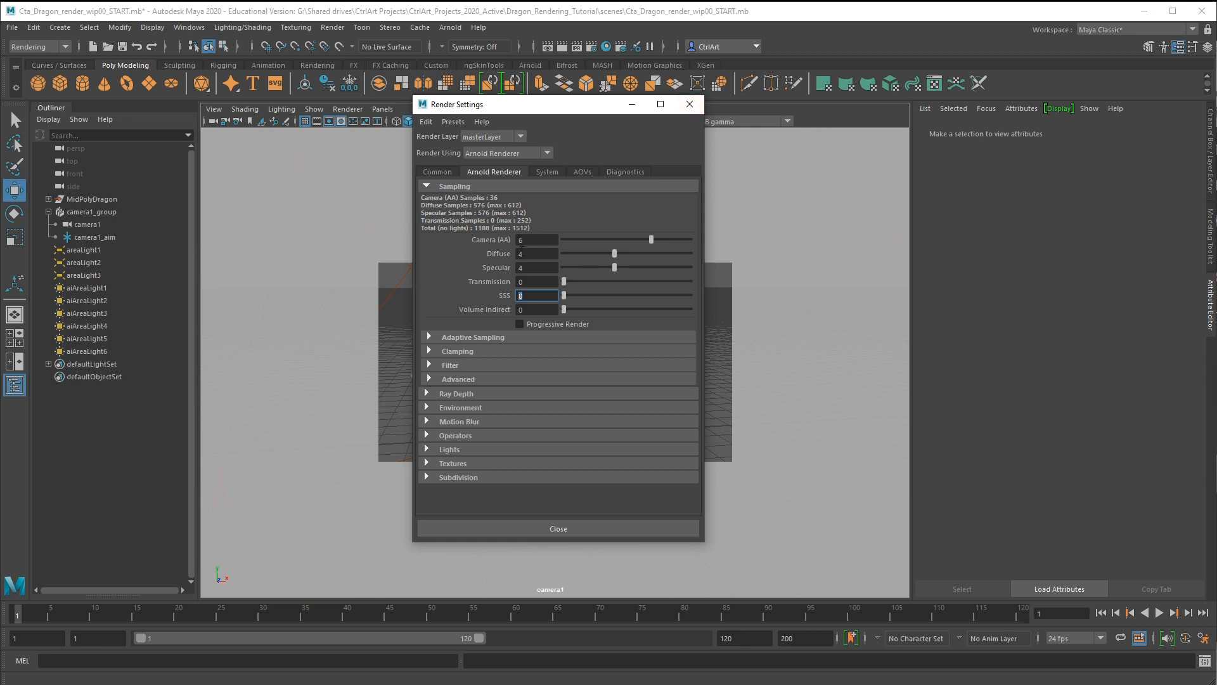
Add specular_direct to the active AOVs in the Arnold render settings.
left_click(582, 172)
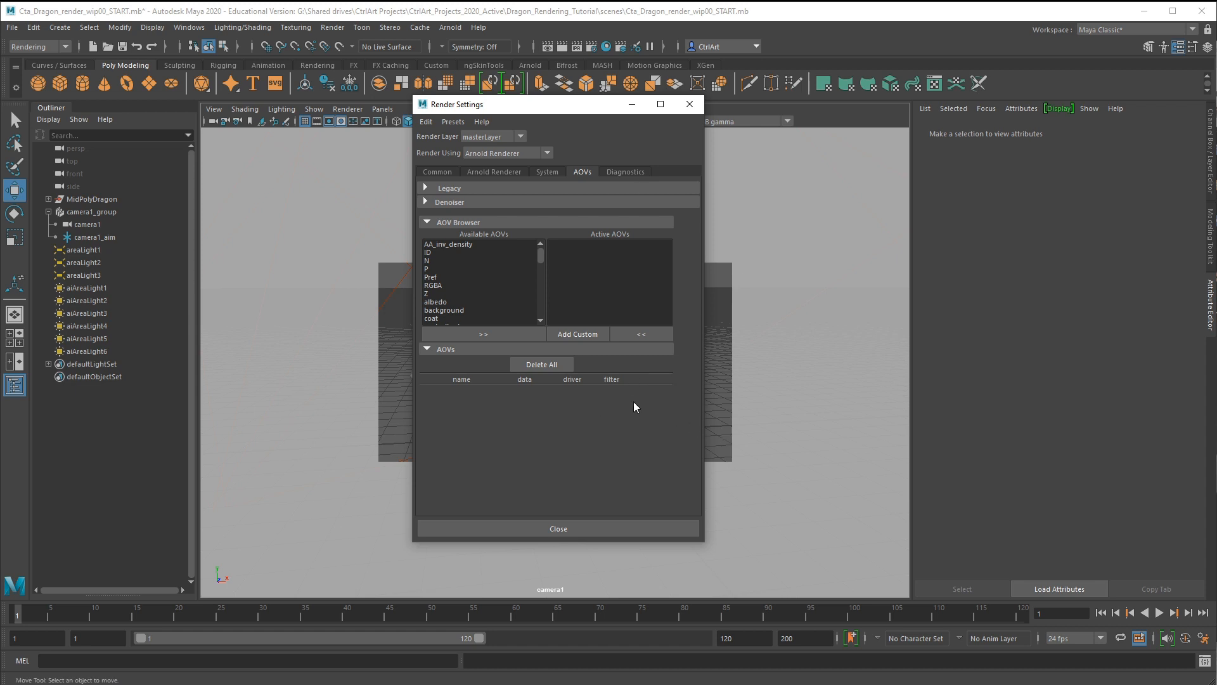
left_click(542, 257)
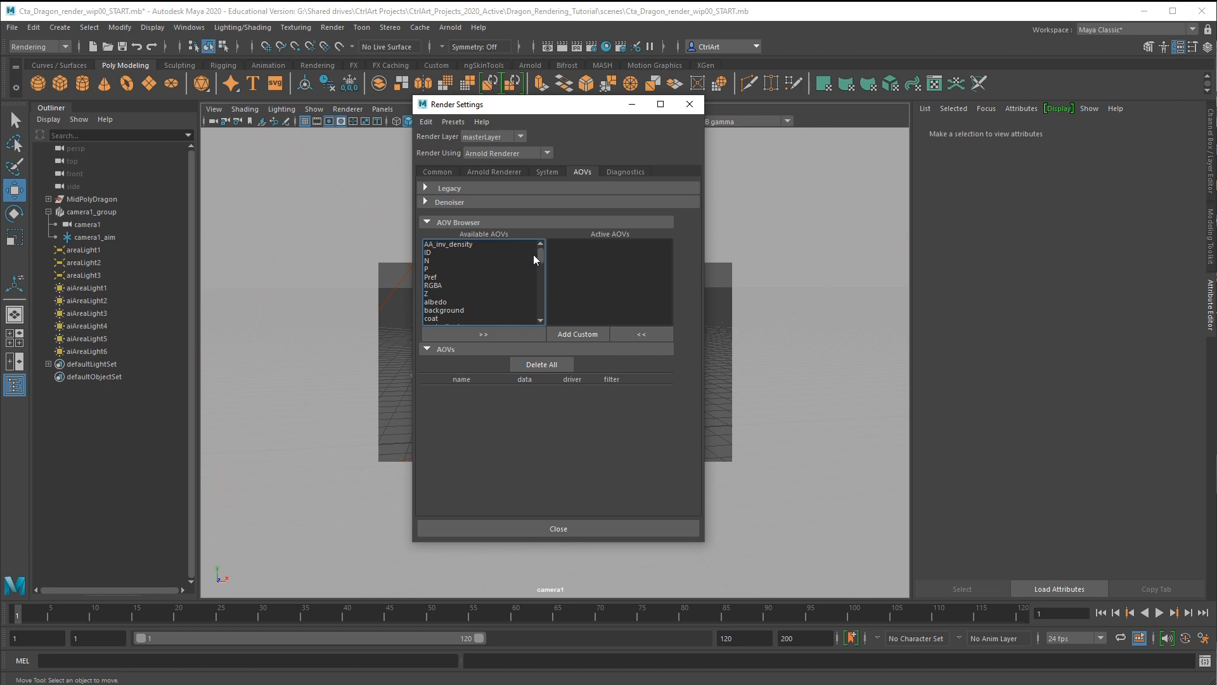
left_click_drag(540, 253, 549, 242)
left_click_drag(543, 251, 542, 277)
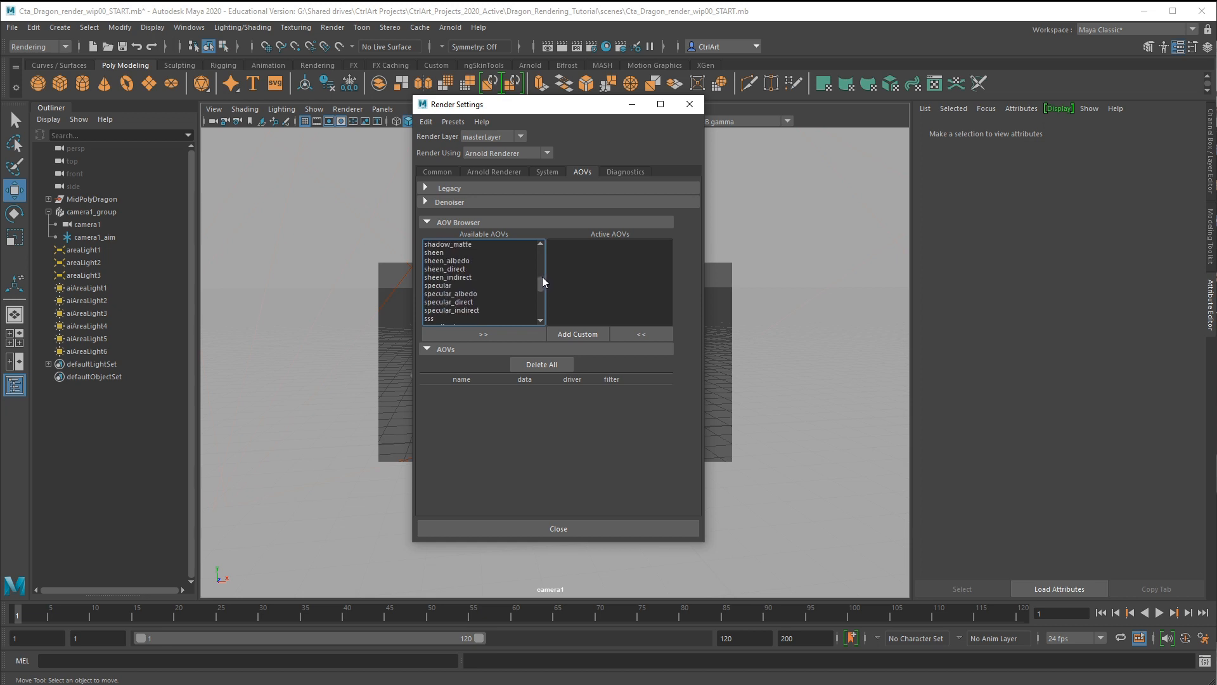
left_click(459, 303)
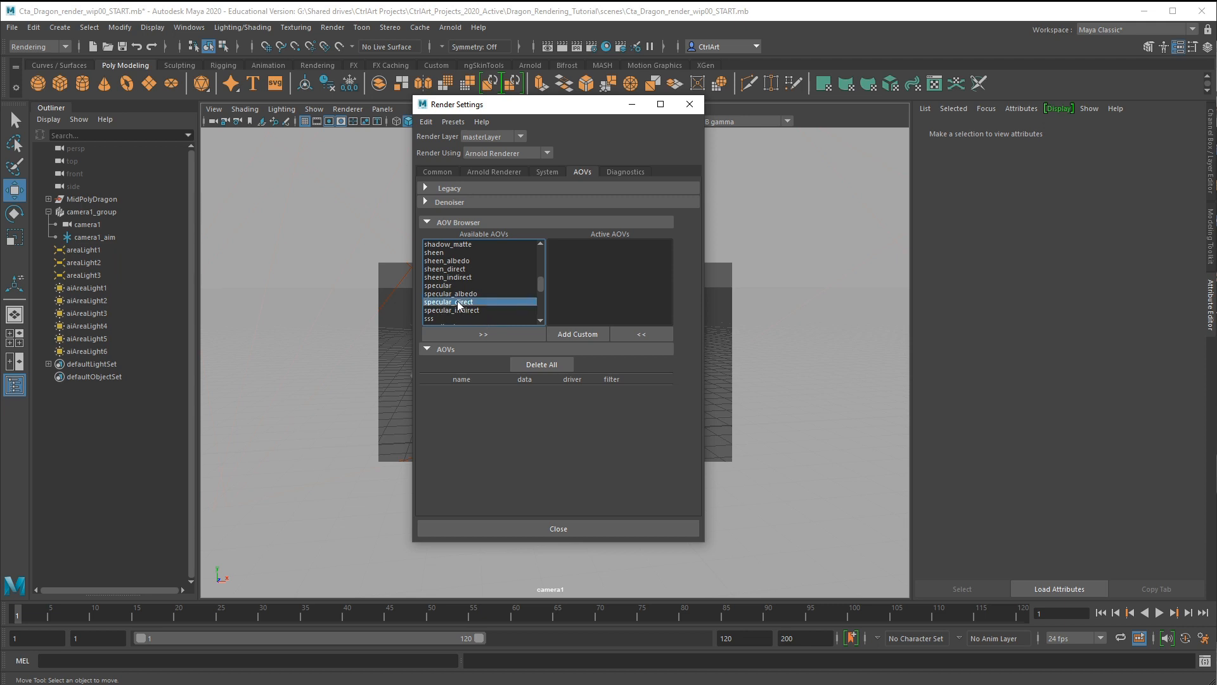
left_click(485, 334)
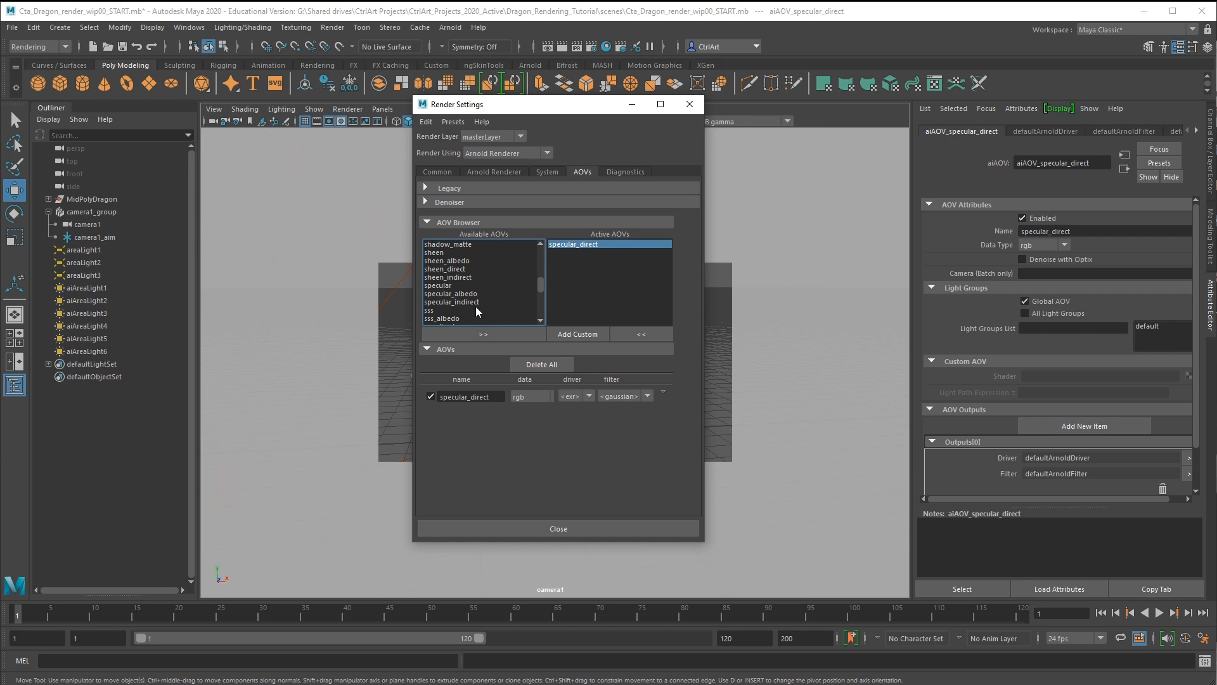
Add specular_indirect to the active AOVs and close the render settings.
left_click(466, 303)
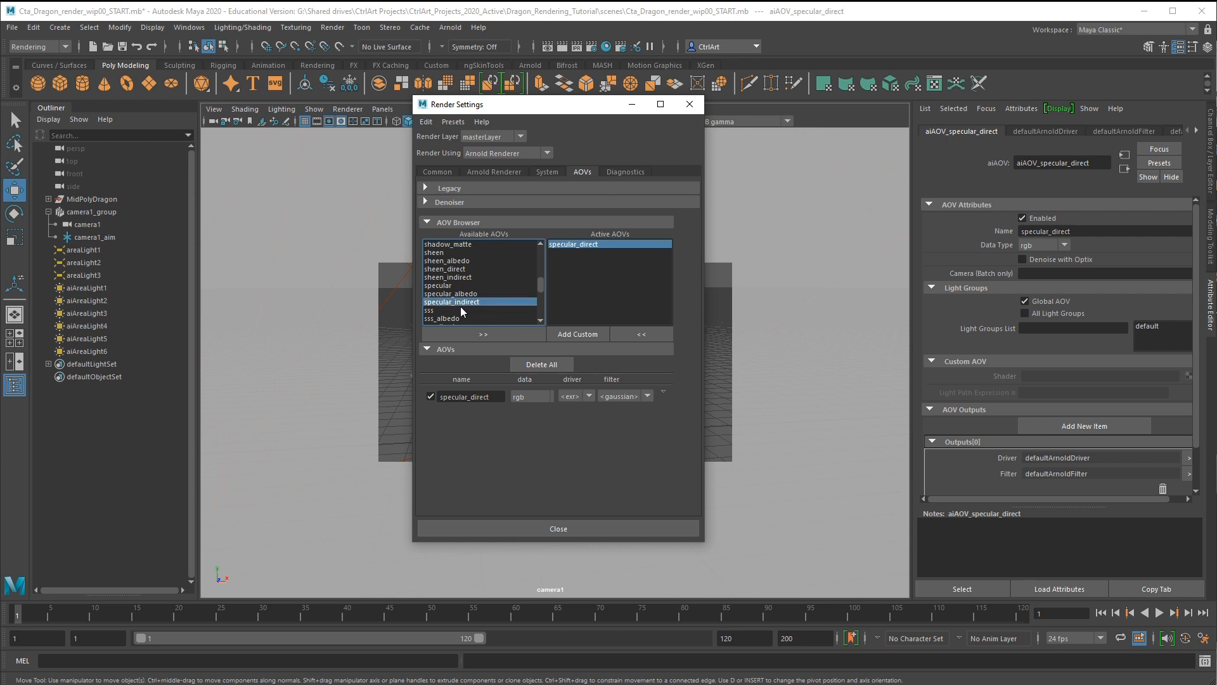
left_click(485, 336)
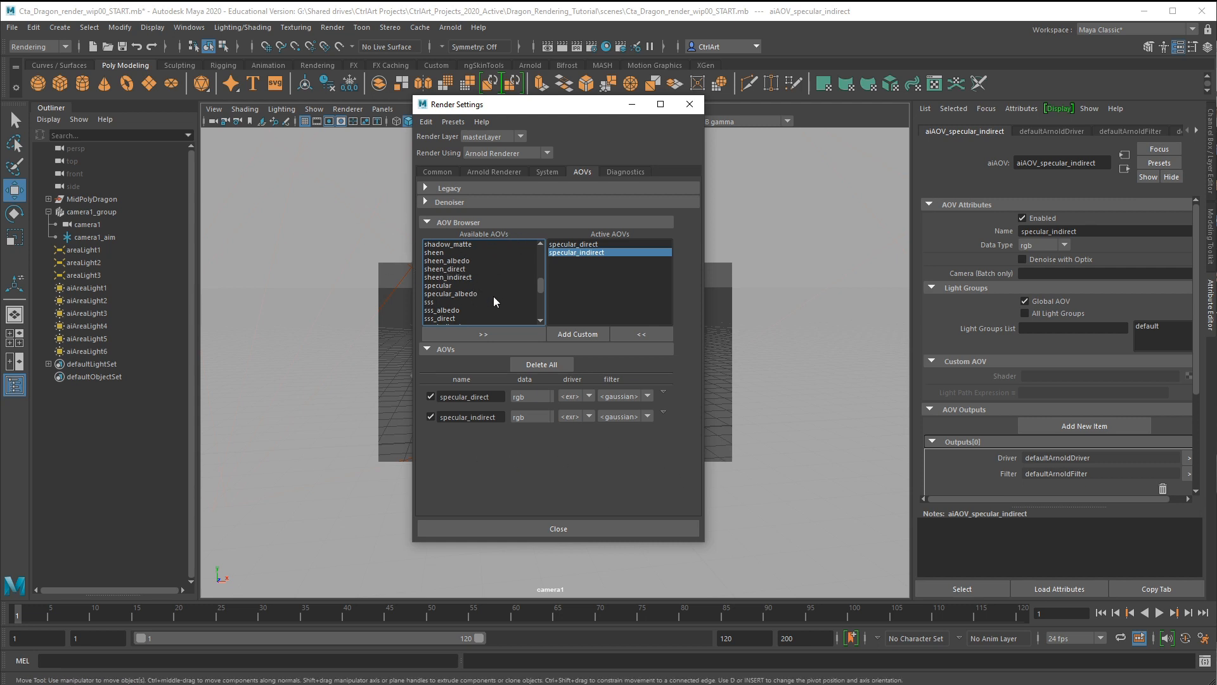
scroll(493, 295, "down", 2)
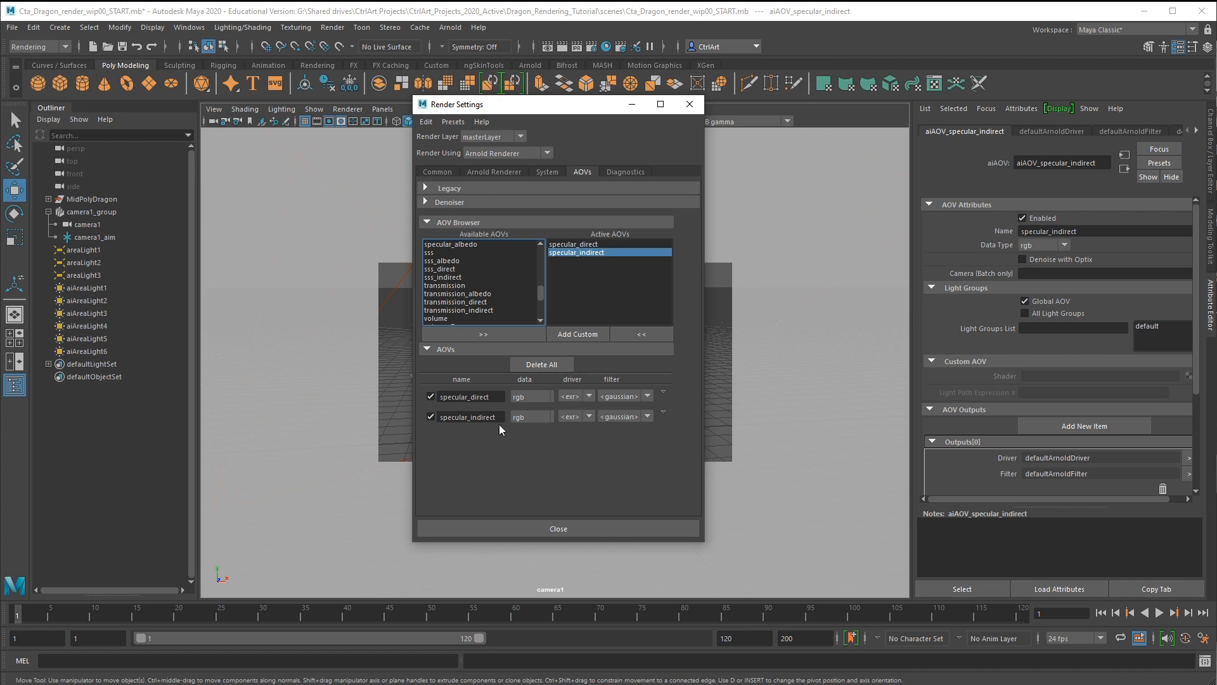
left_click(582, 530)
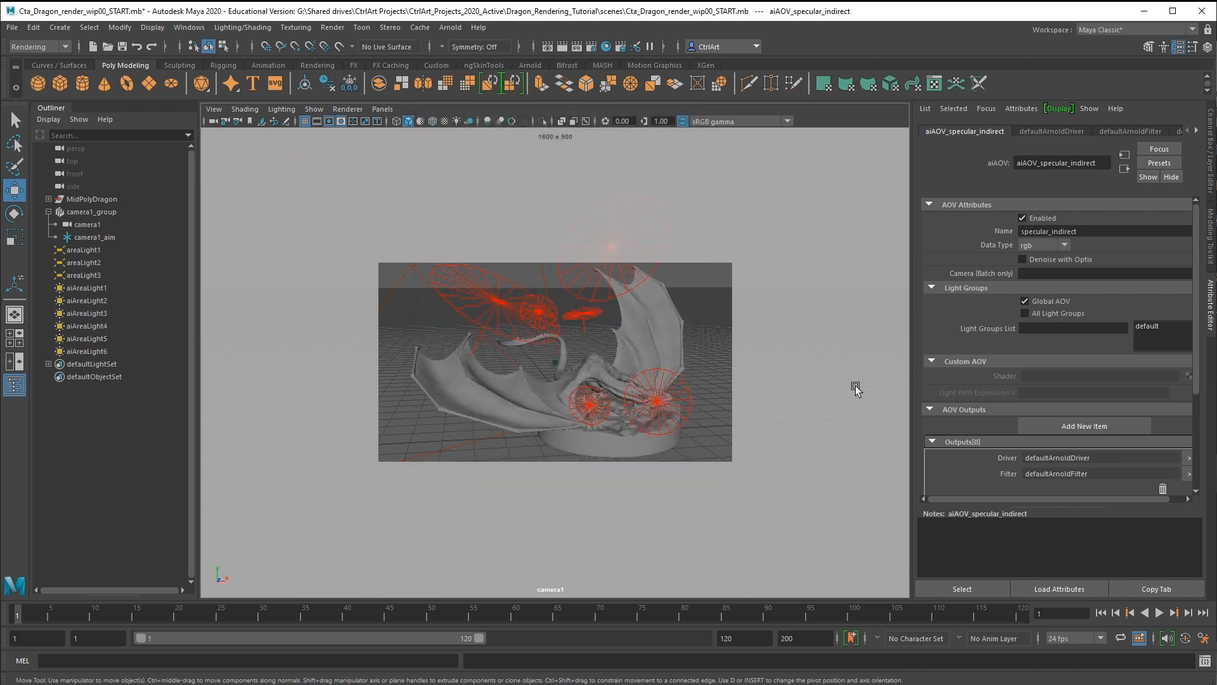
Clear the selection, restart the camera1 render in the Arnold RenderView, and display its specular_direct pass.
left_click(702, 301)
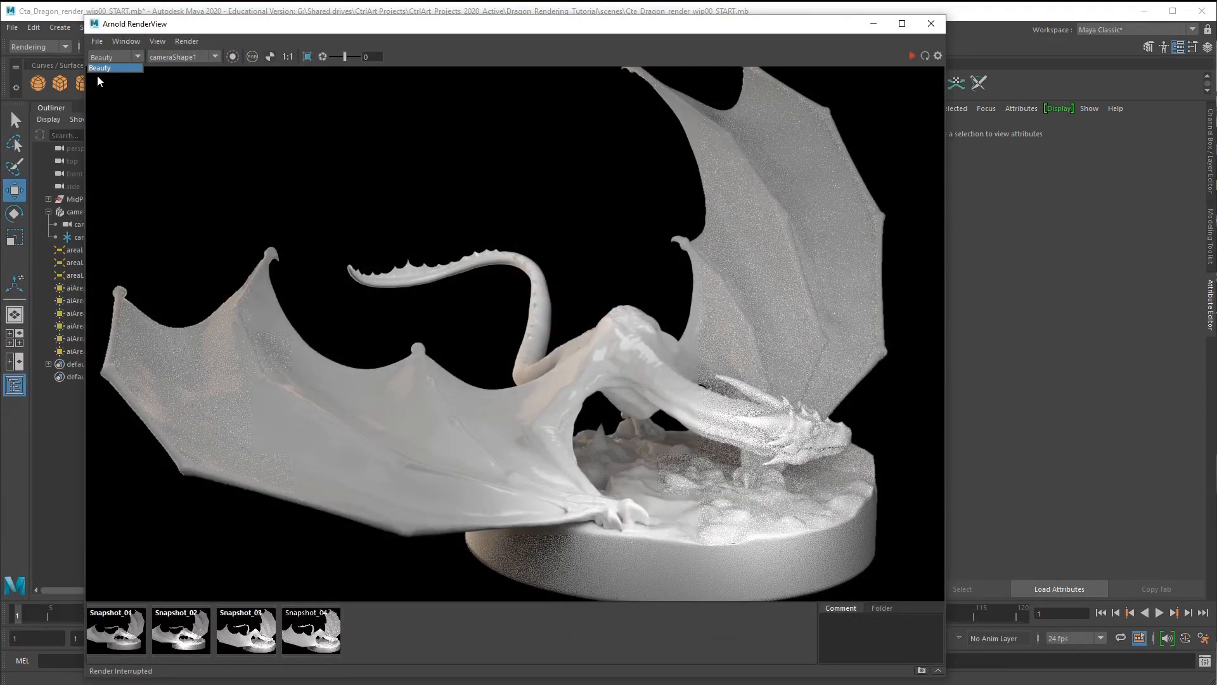
left_click(910, 56)
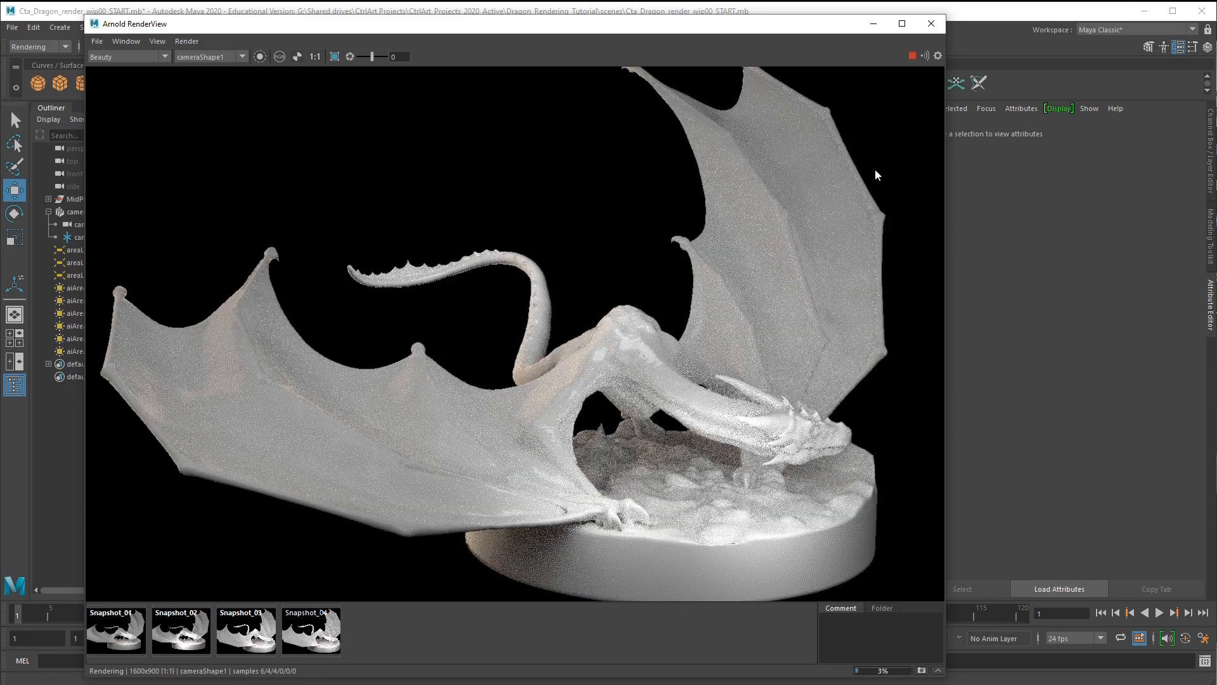
left_click(127, 56)
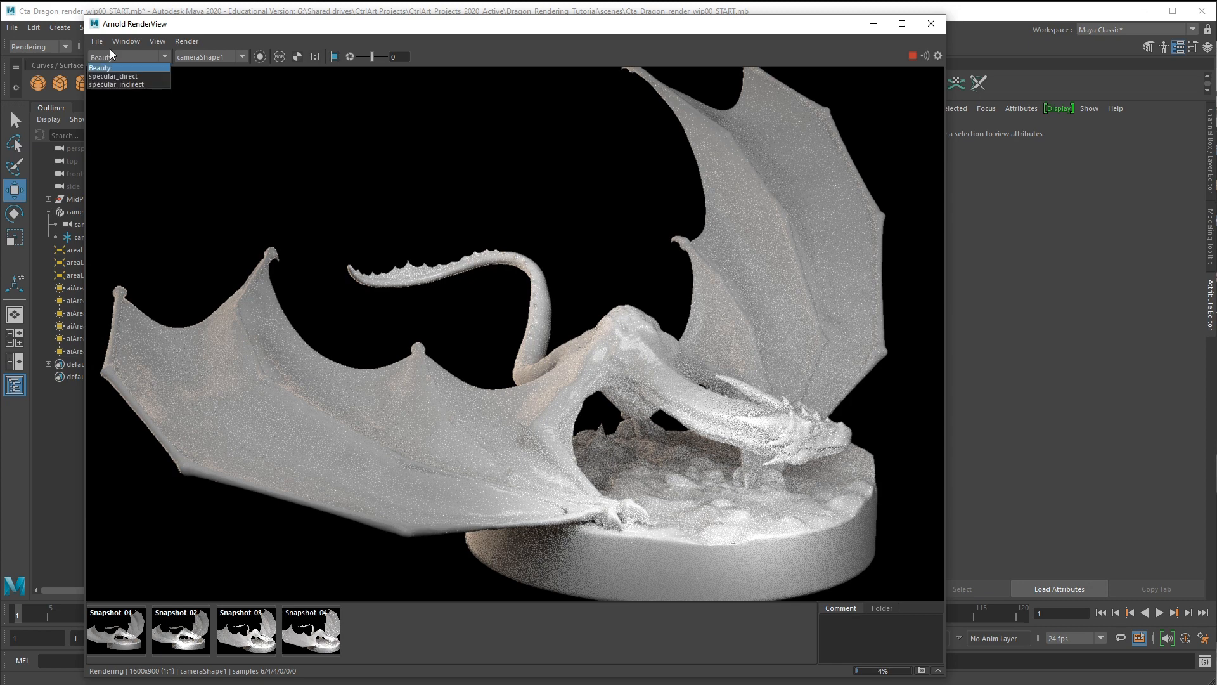
left_click(114, 76)
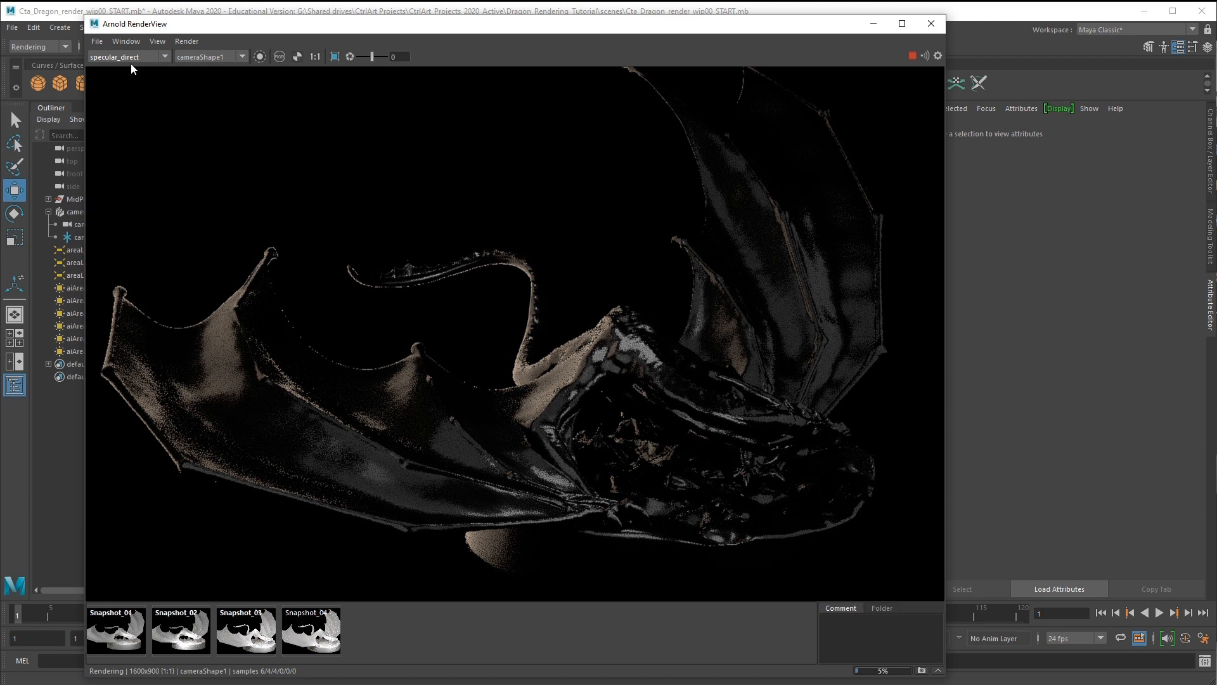
Examine the specular_indirect pass of the running render and return the display to Beauty.
scroll(130, 61, "down", 1)
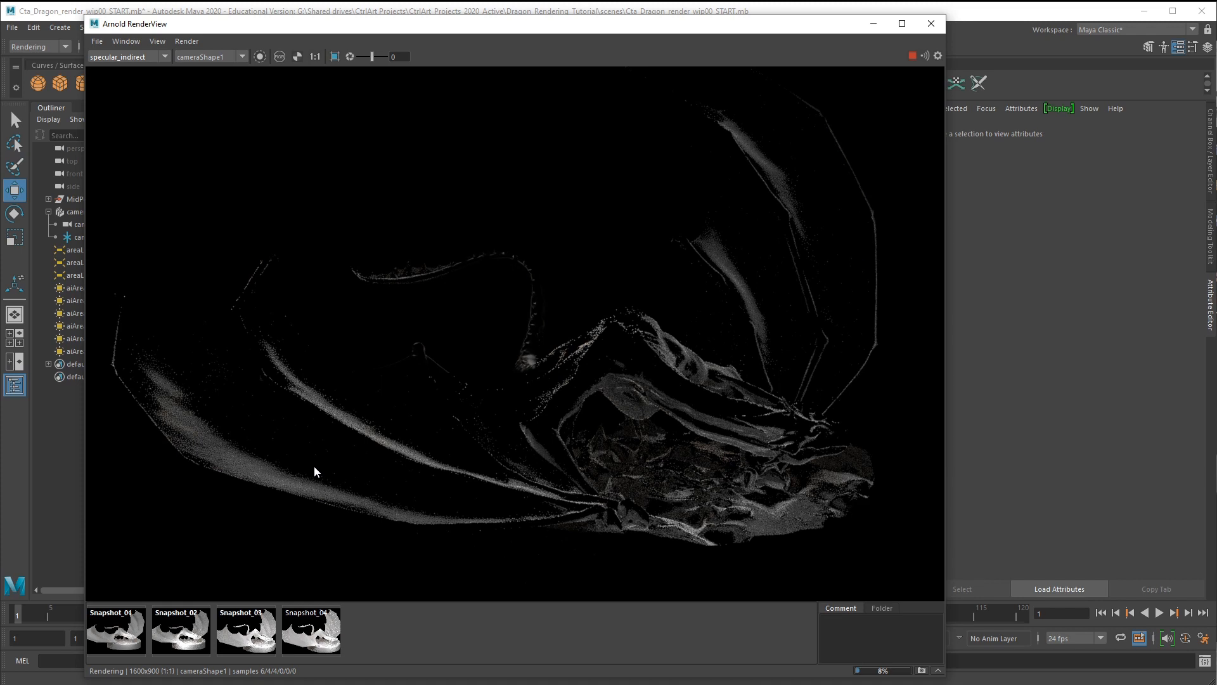
left_click(127, 57)
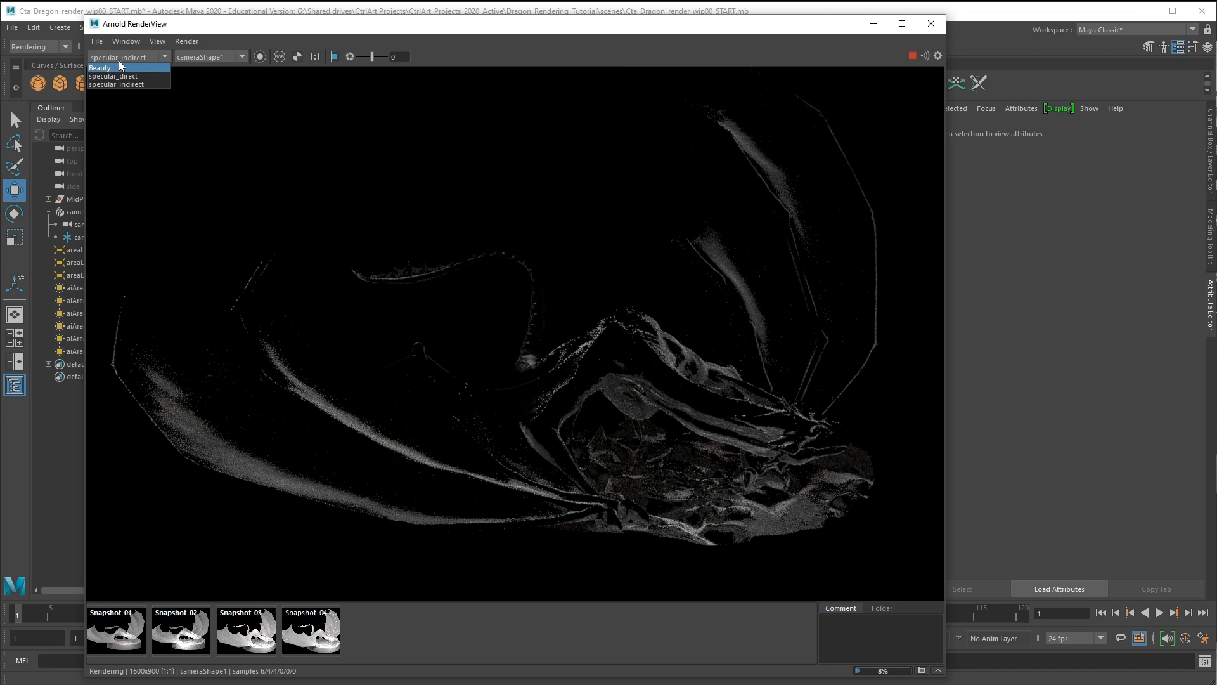
left_click(120, 67)
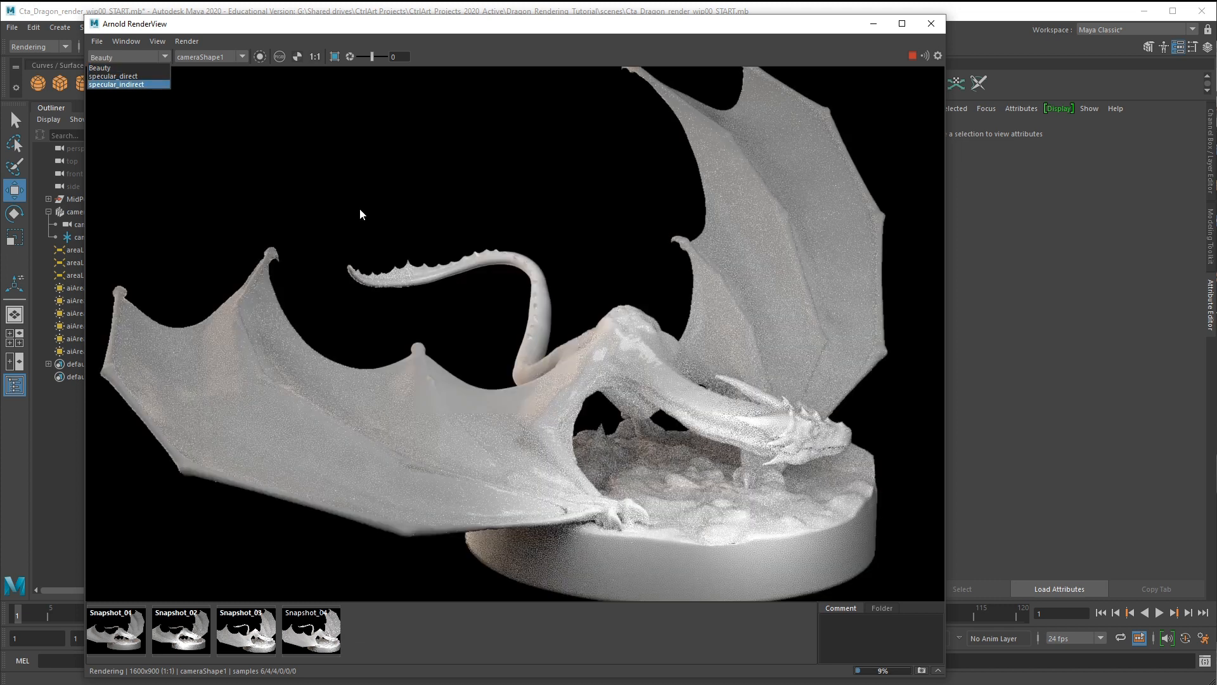